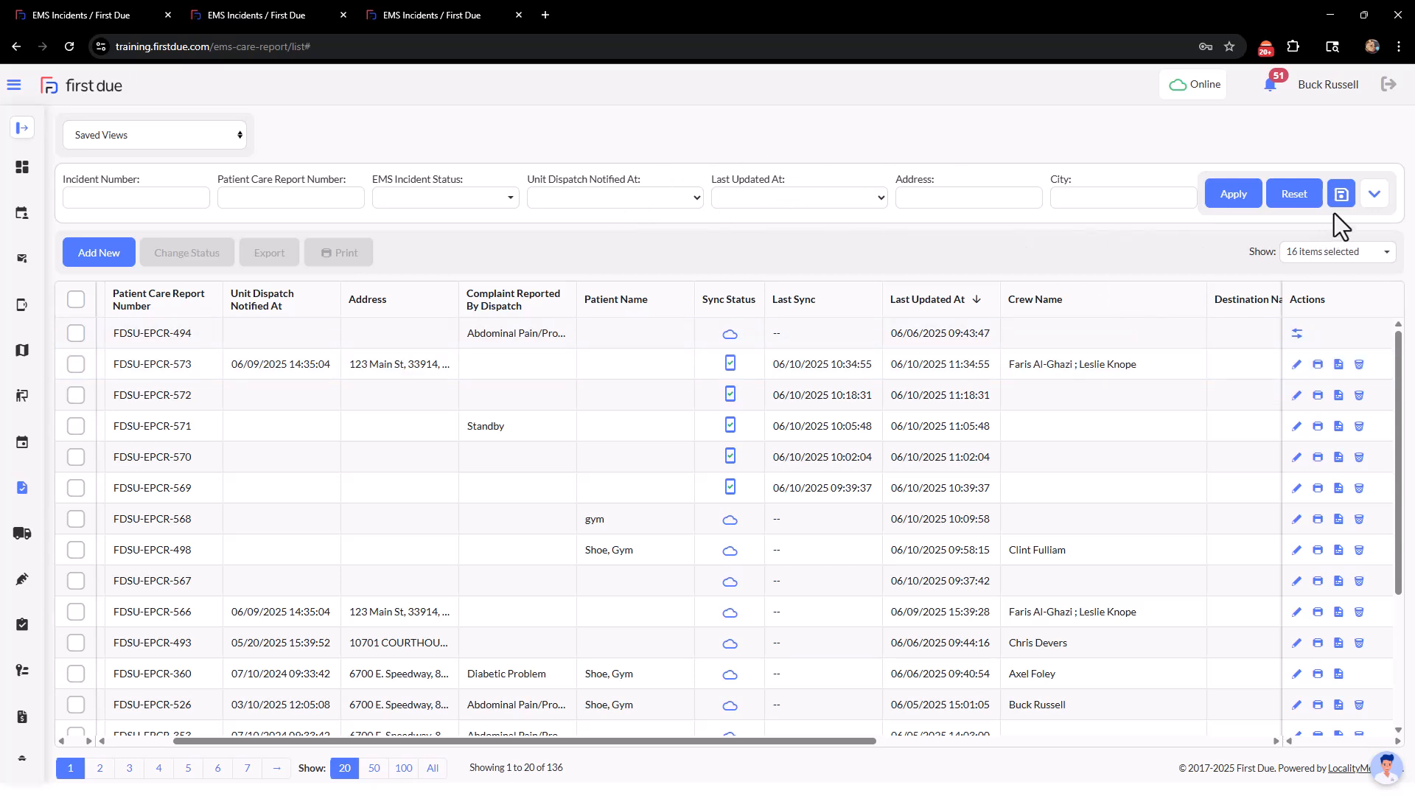
Expand all care report filter fields, then check the Shift and EMS Incident Status choices
click(1374, 196)
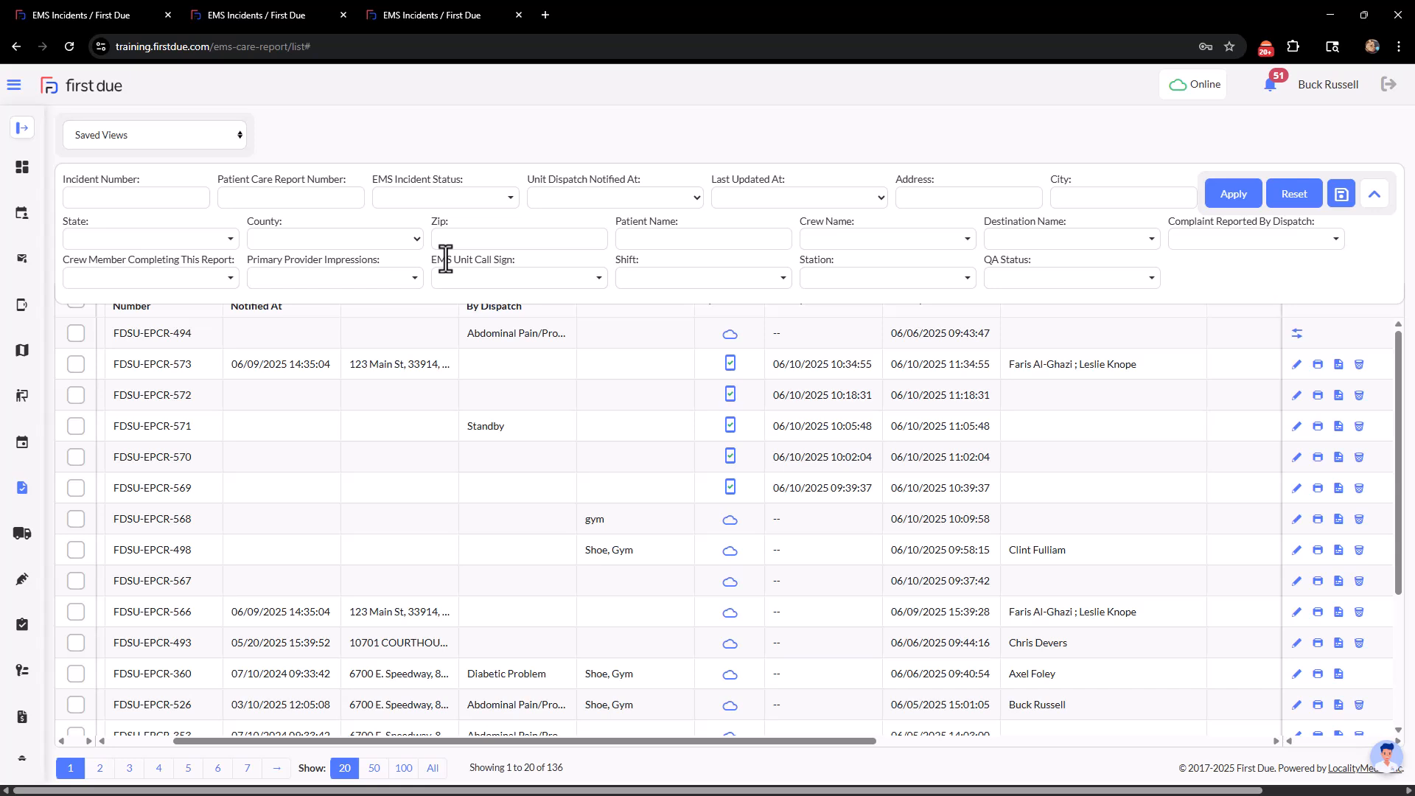
click(676, 275)
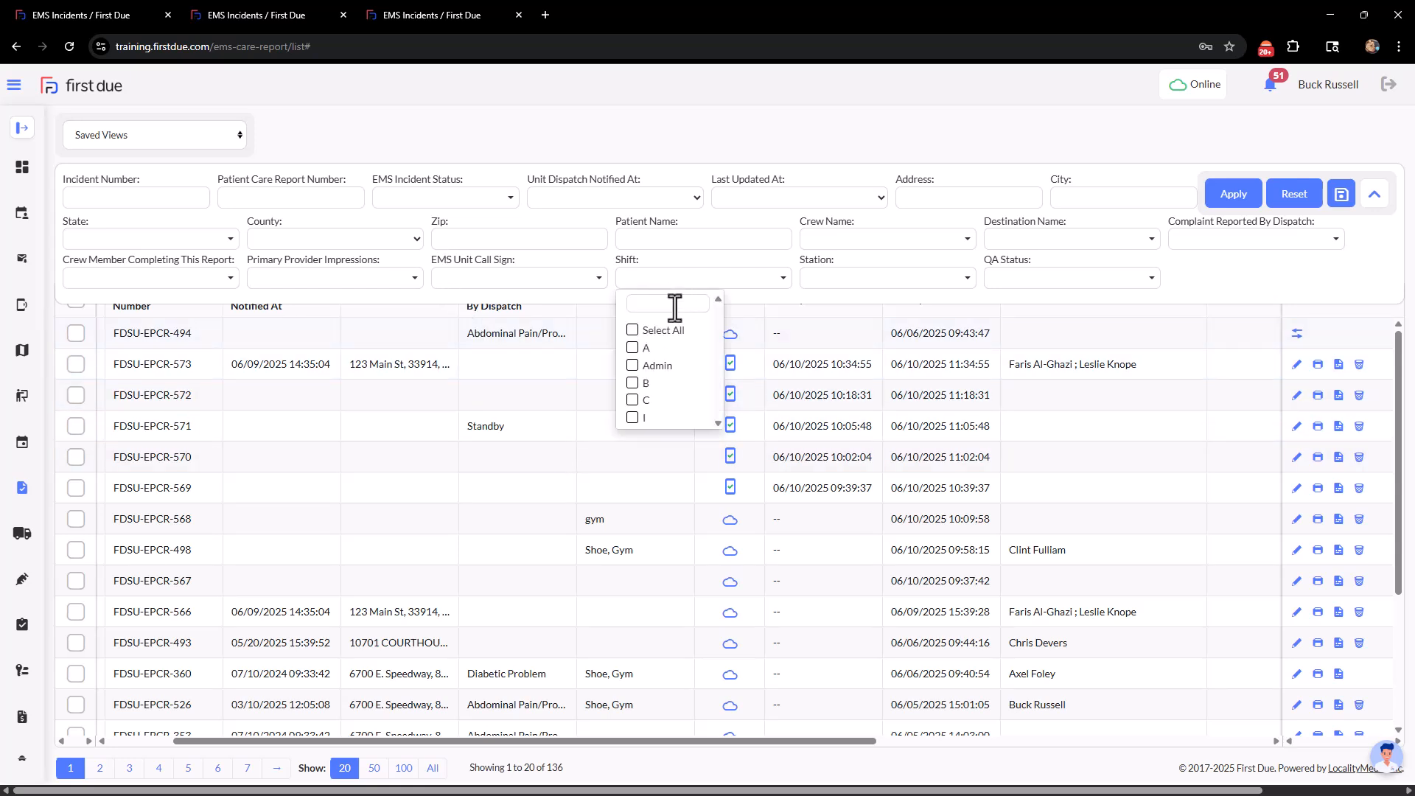
click(569, 298)
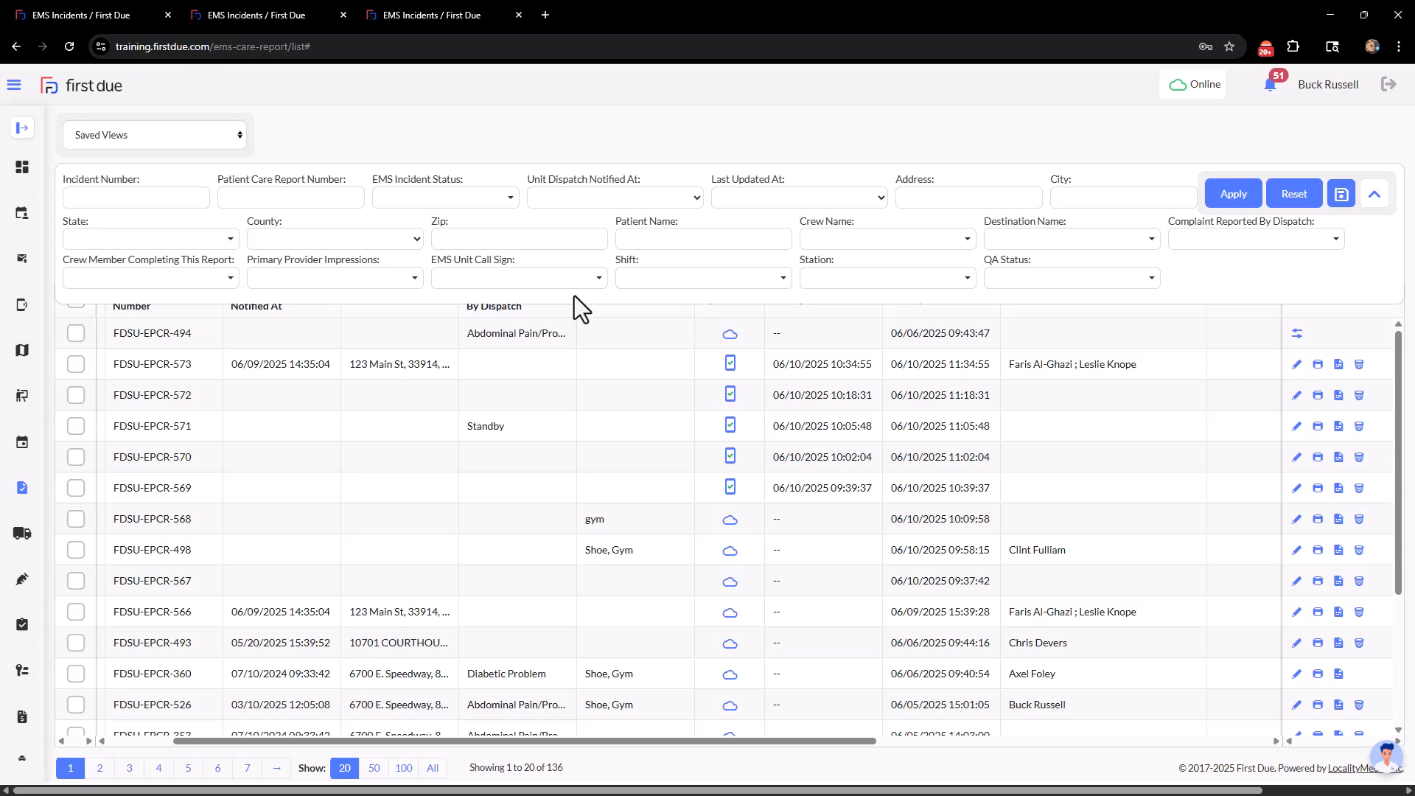
click(483, 197)
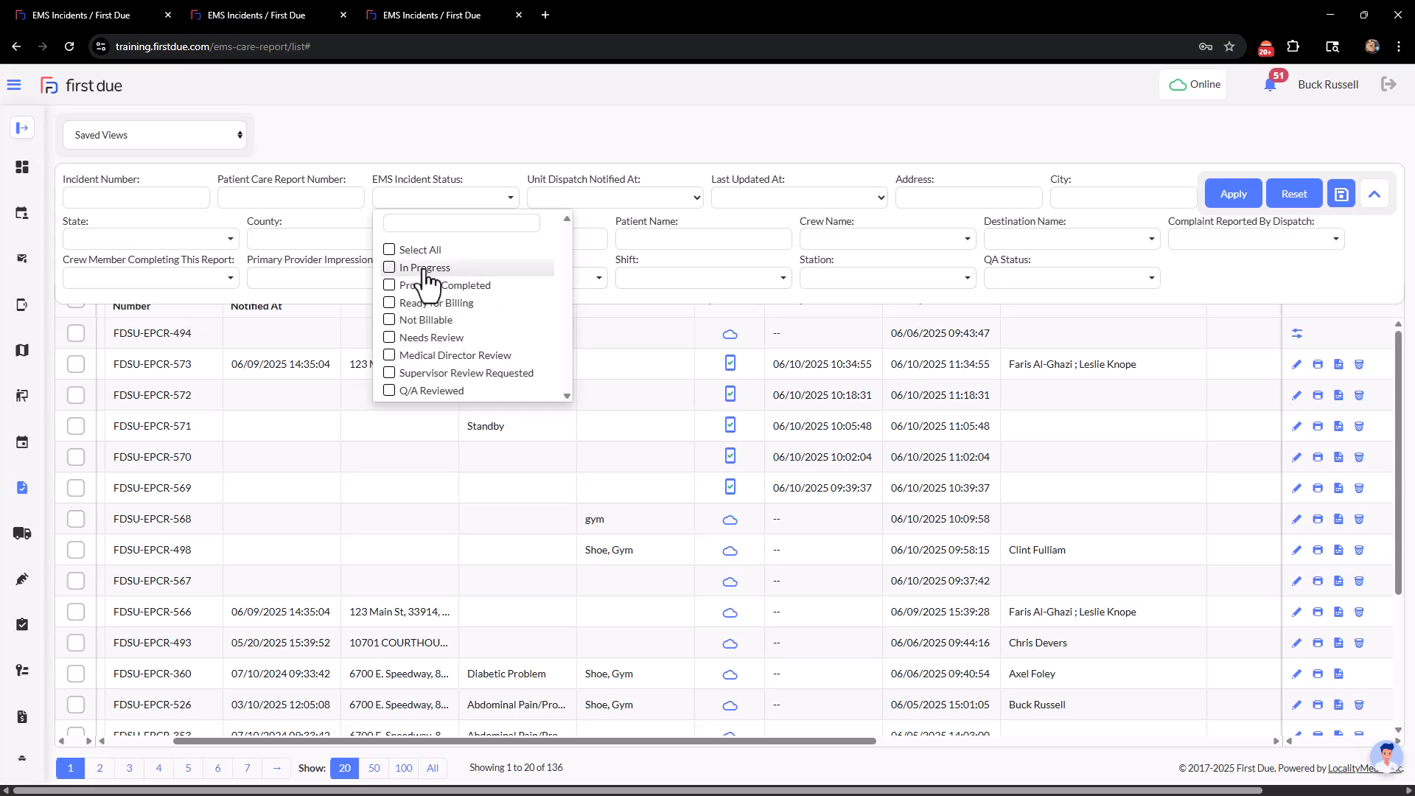
After checking the crew member choices, filter reports by EMS Incident Status 'Provider Completed'
click(448, 149)
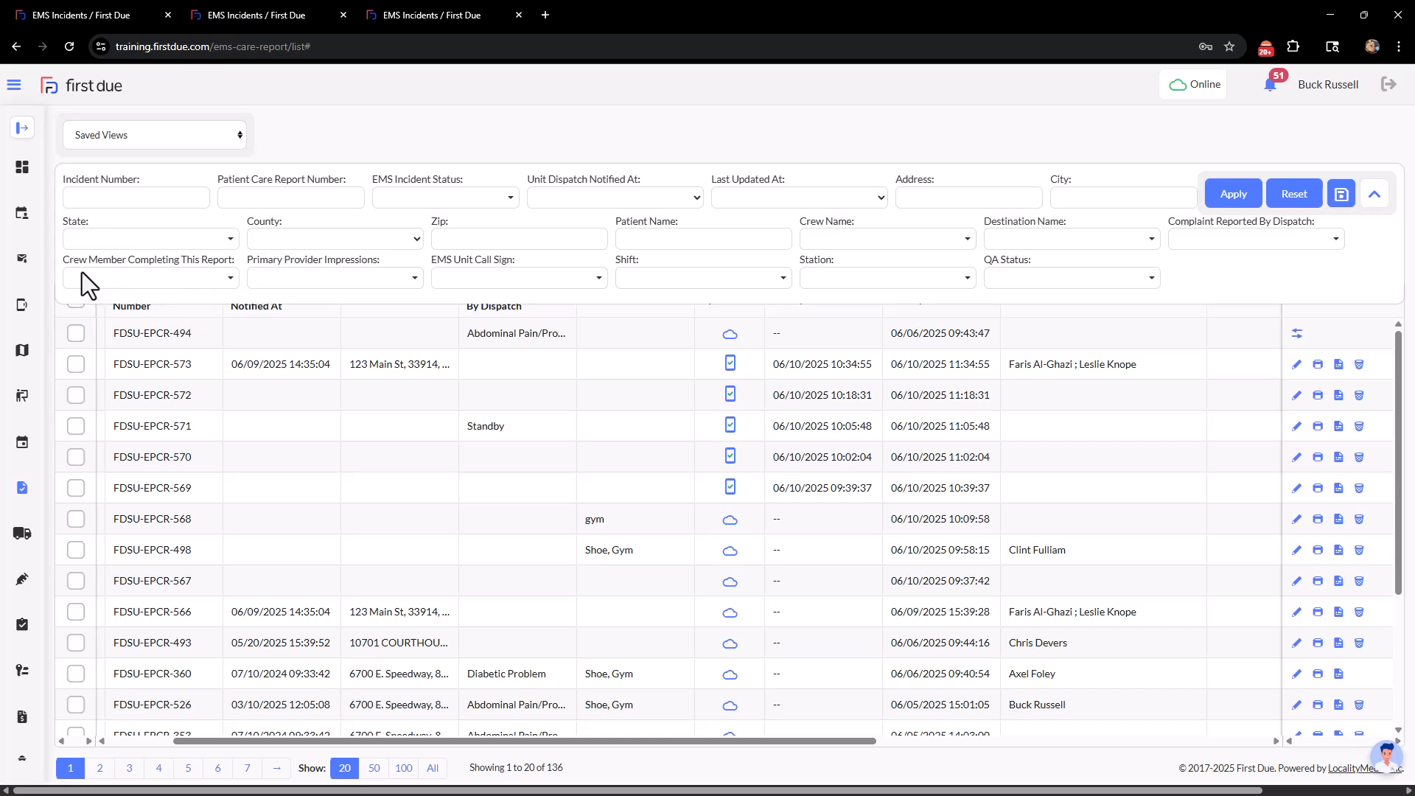
click(176, 276)
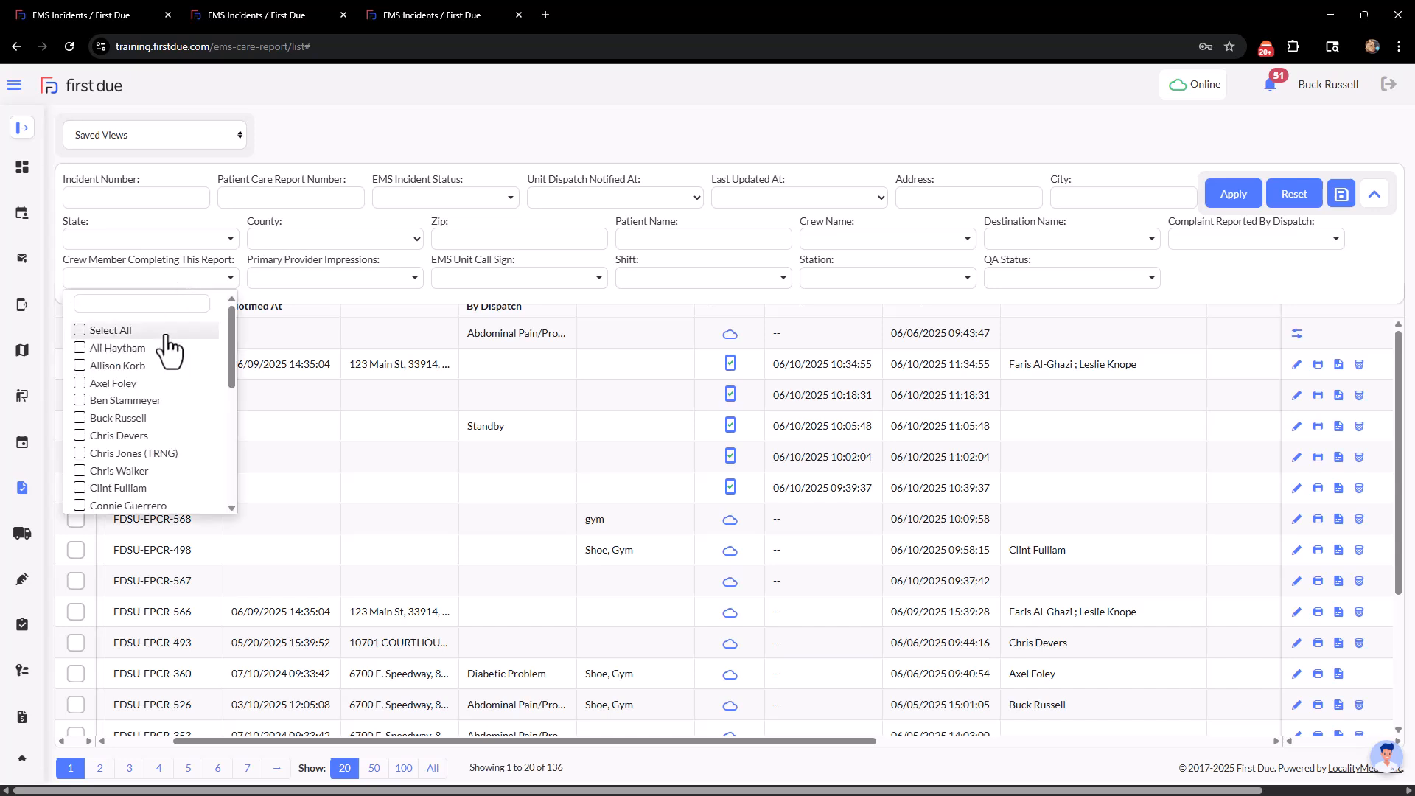
click(172, 259)
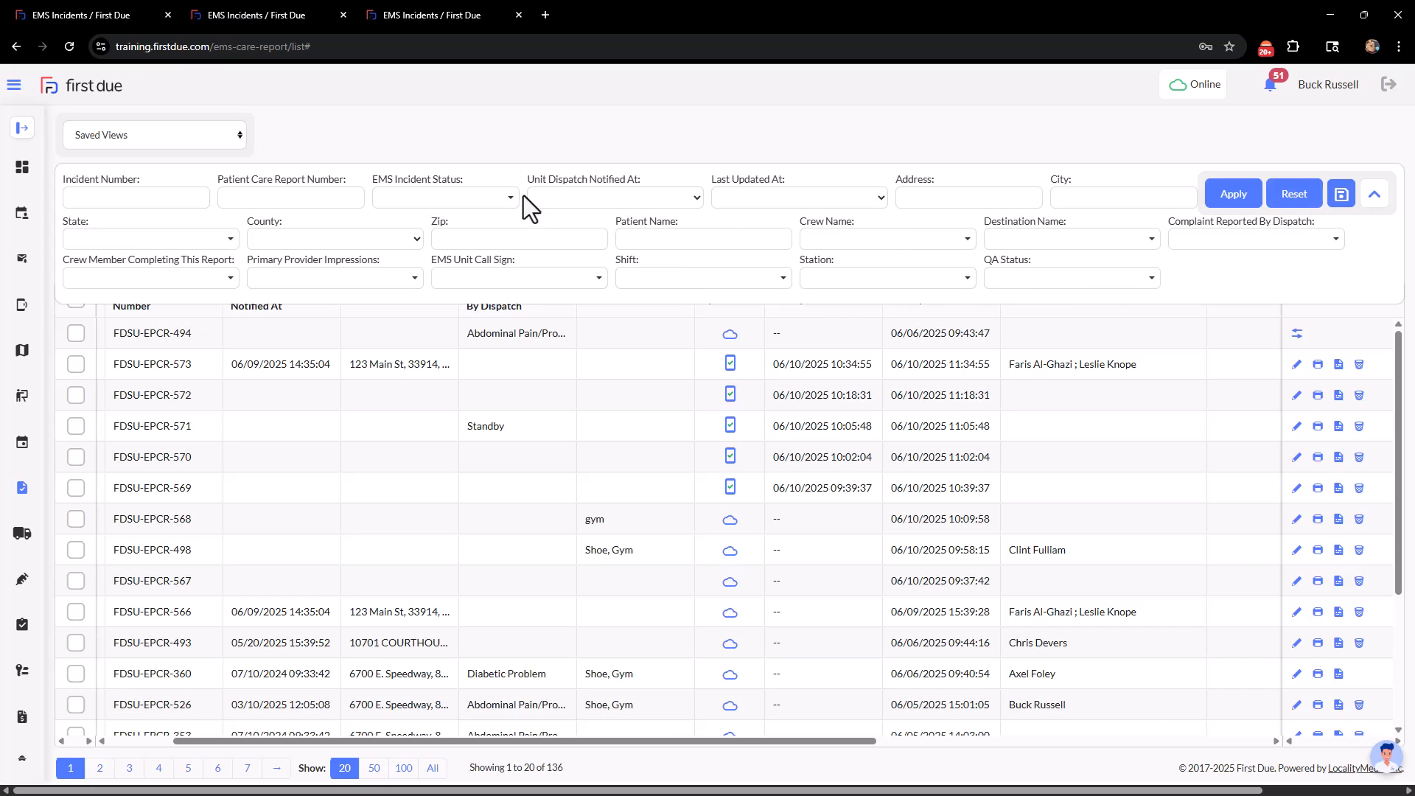
click(494, 194)
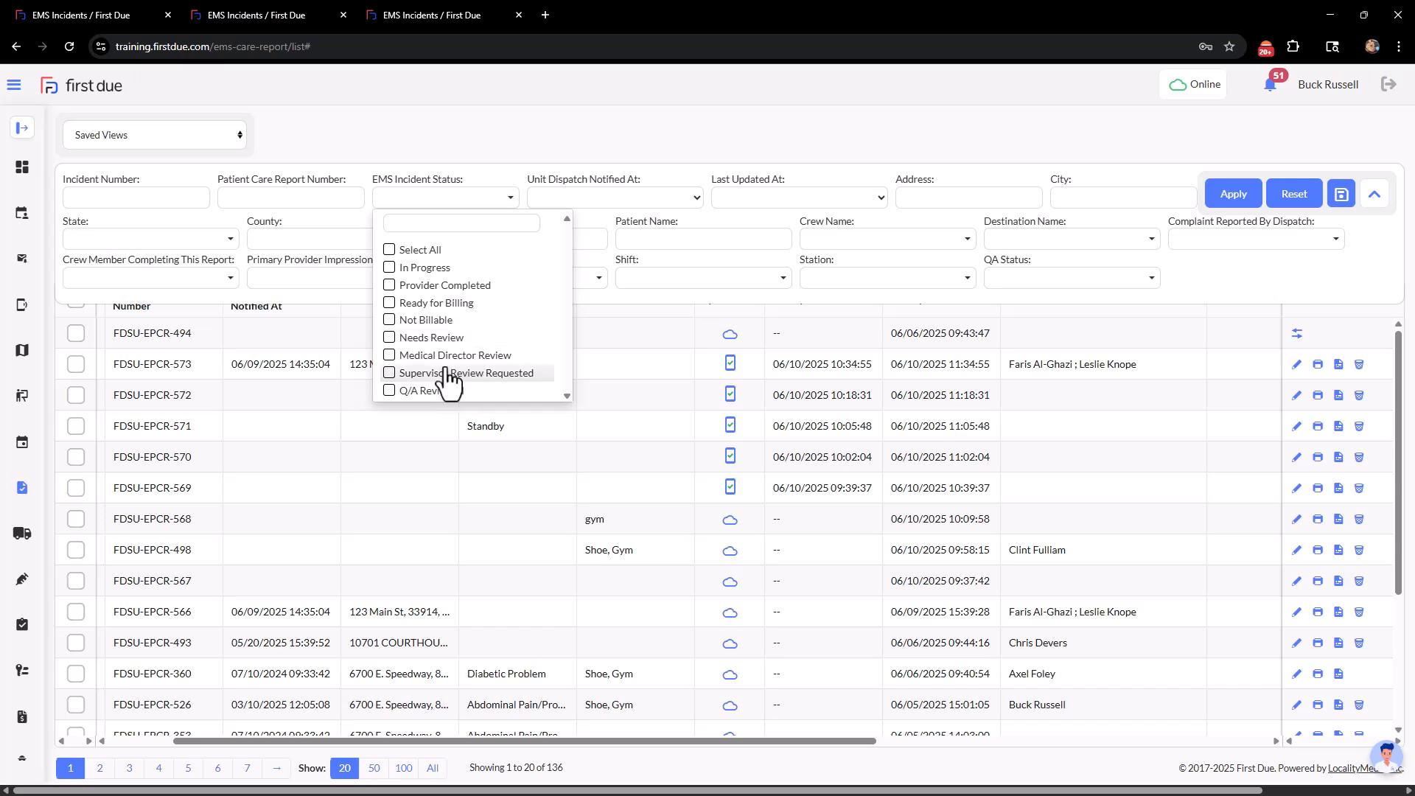
click(442, 285)
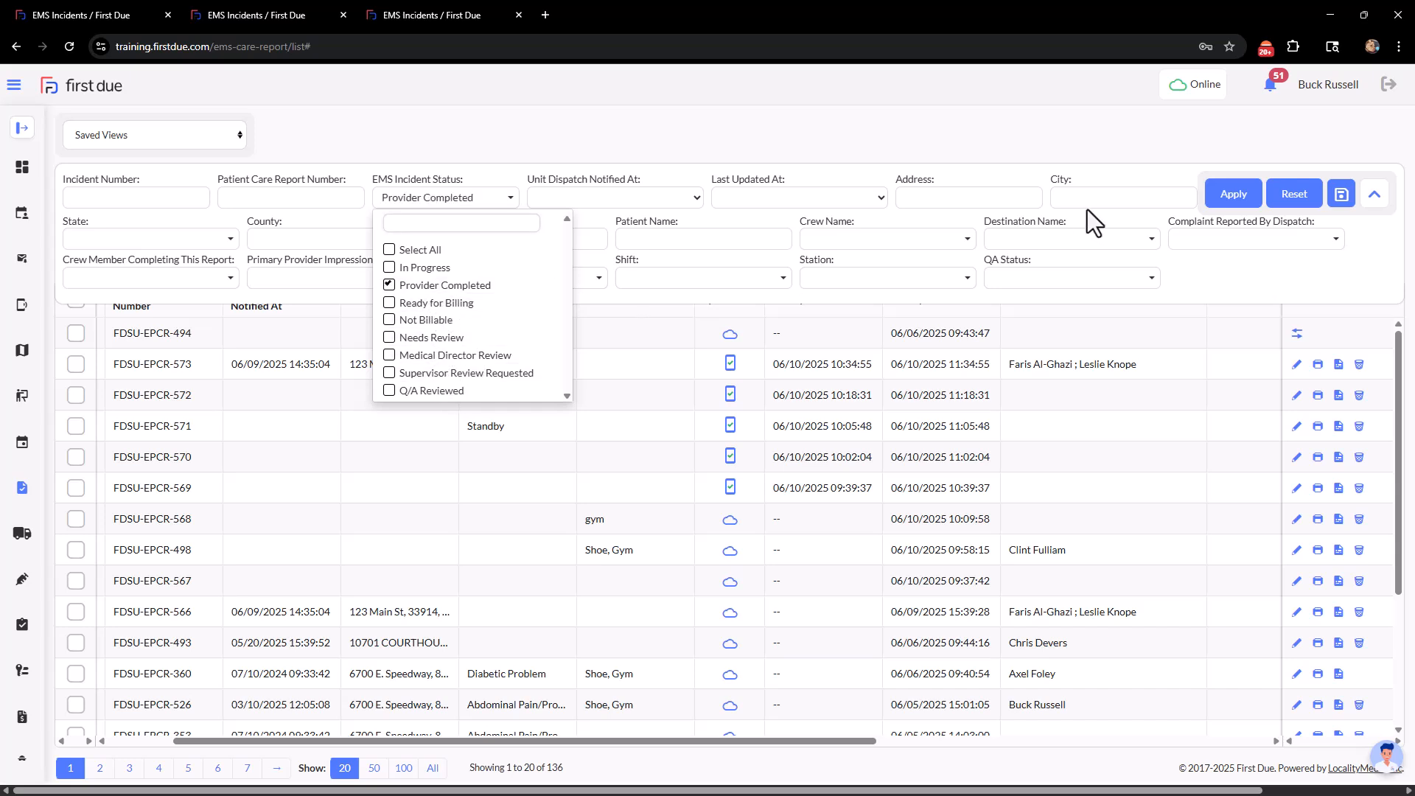
click(1229, 197)
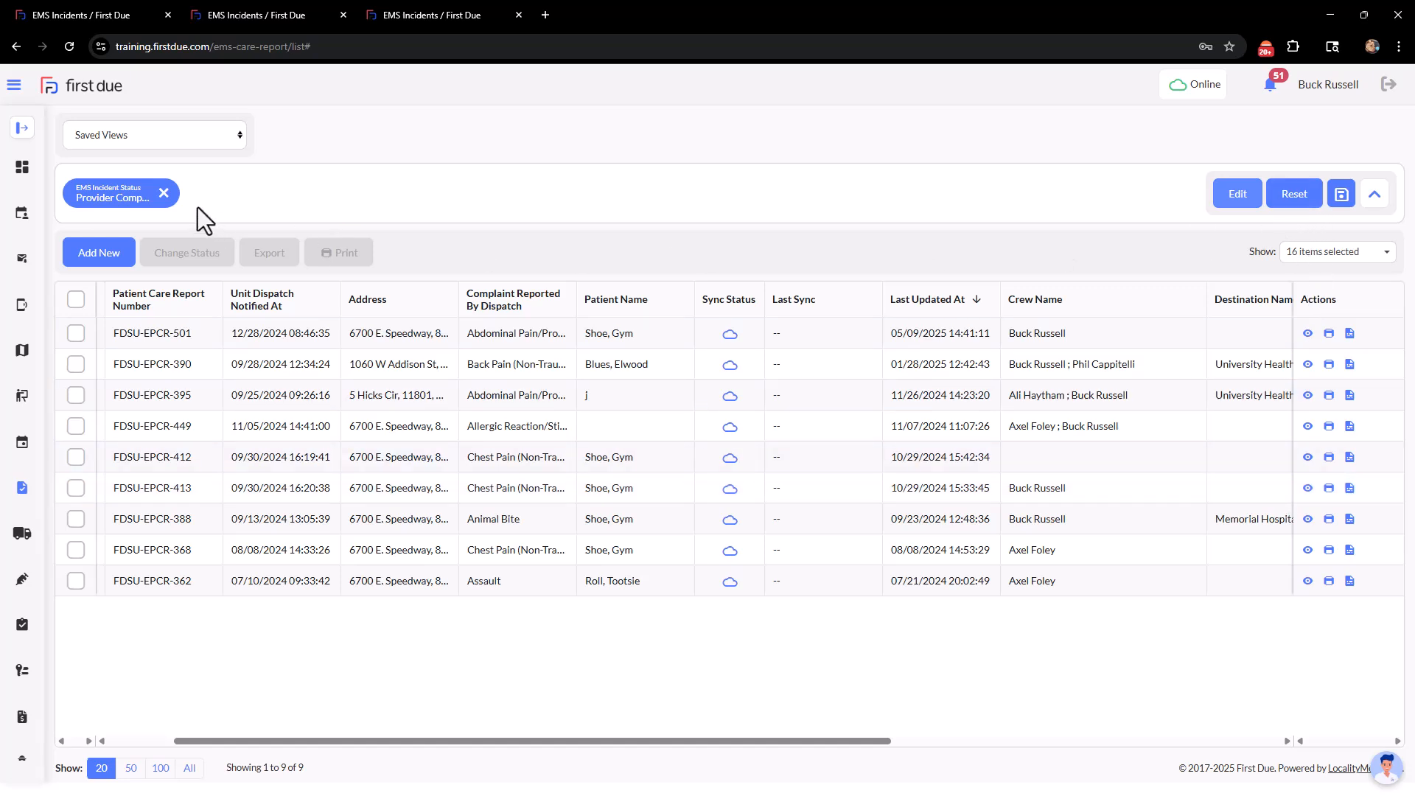
Remove the Provider Completed filter chip and collapse the extra filter fields
click(164, 194)
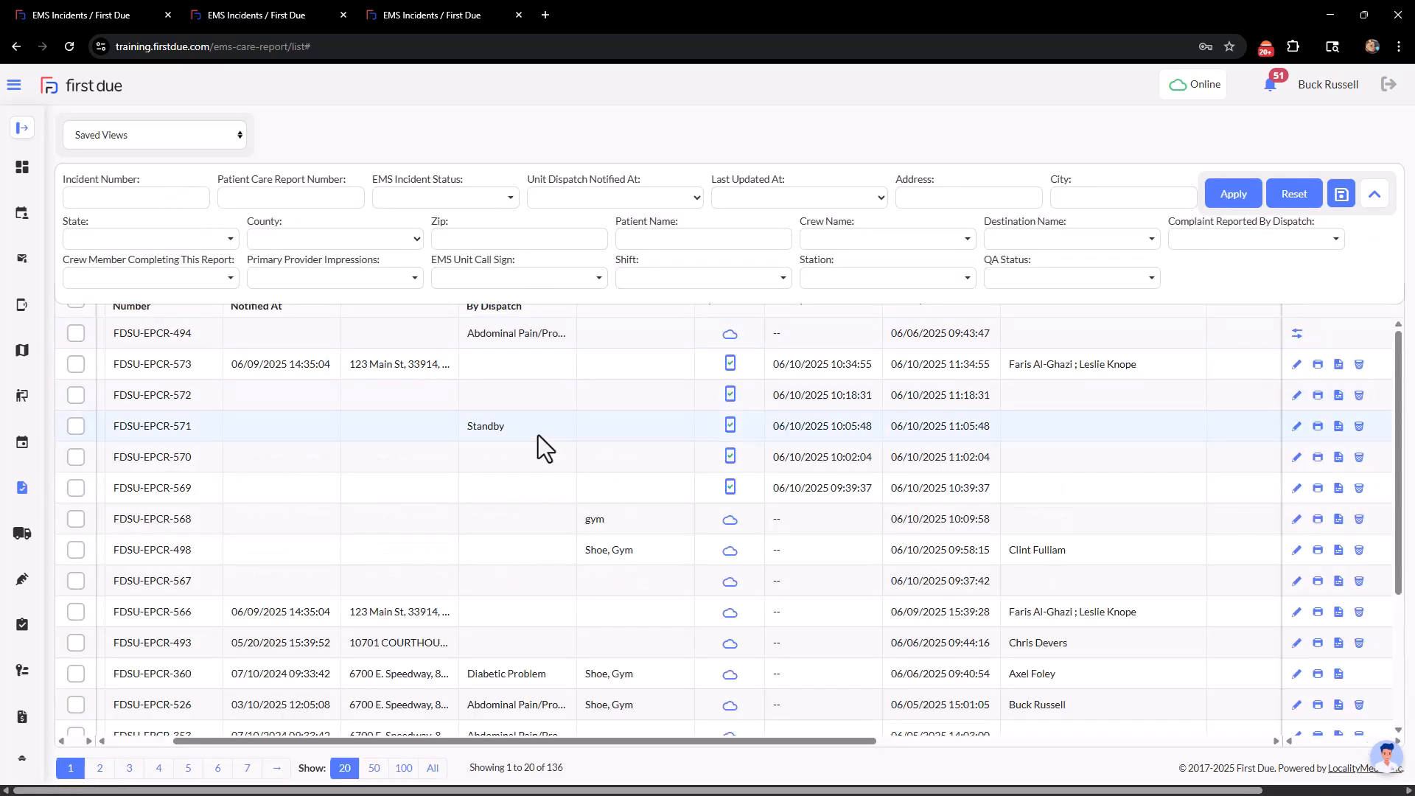
click(1376, 195)
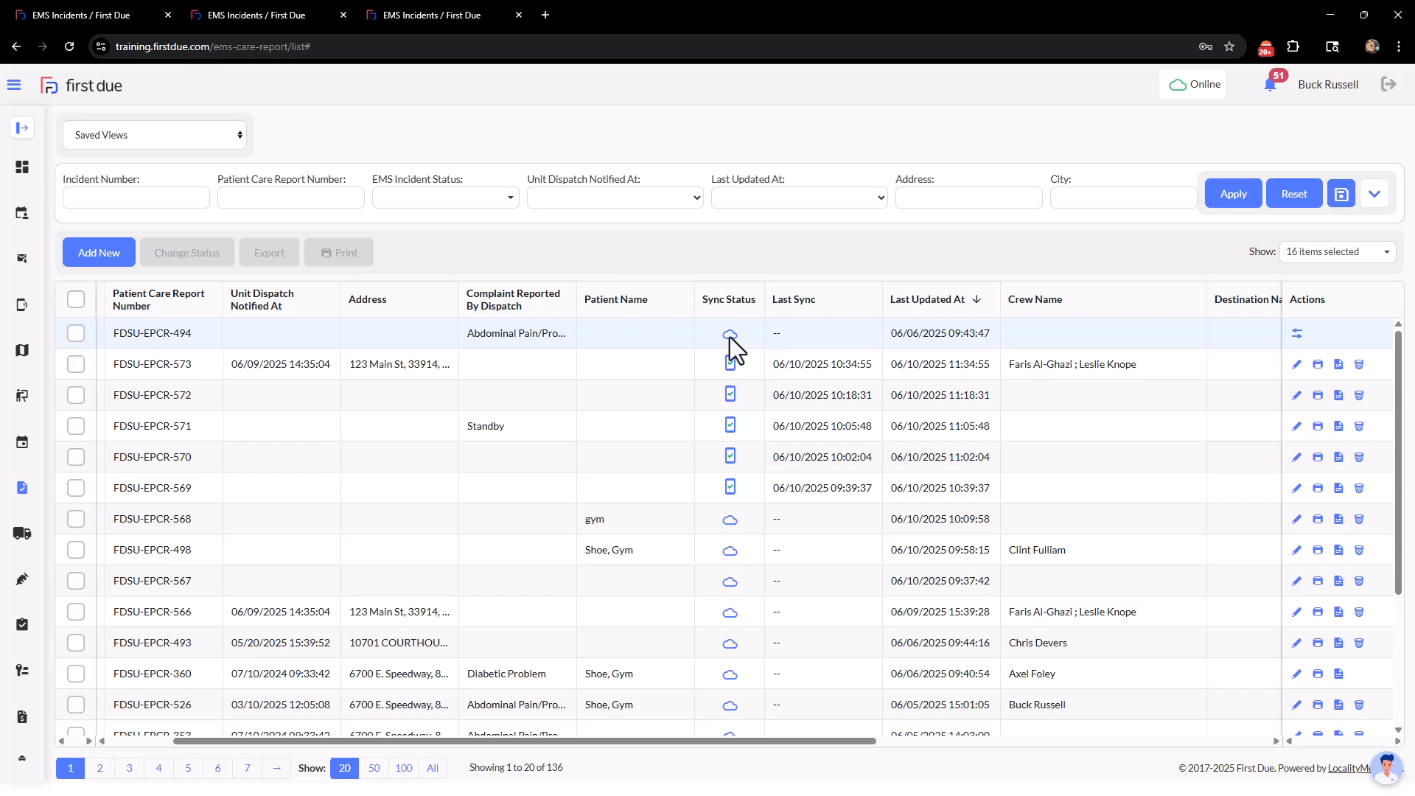
mouse_move(731, 346)
mouse_move(729, 371)
click(1296, 336)
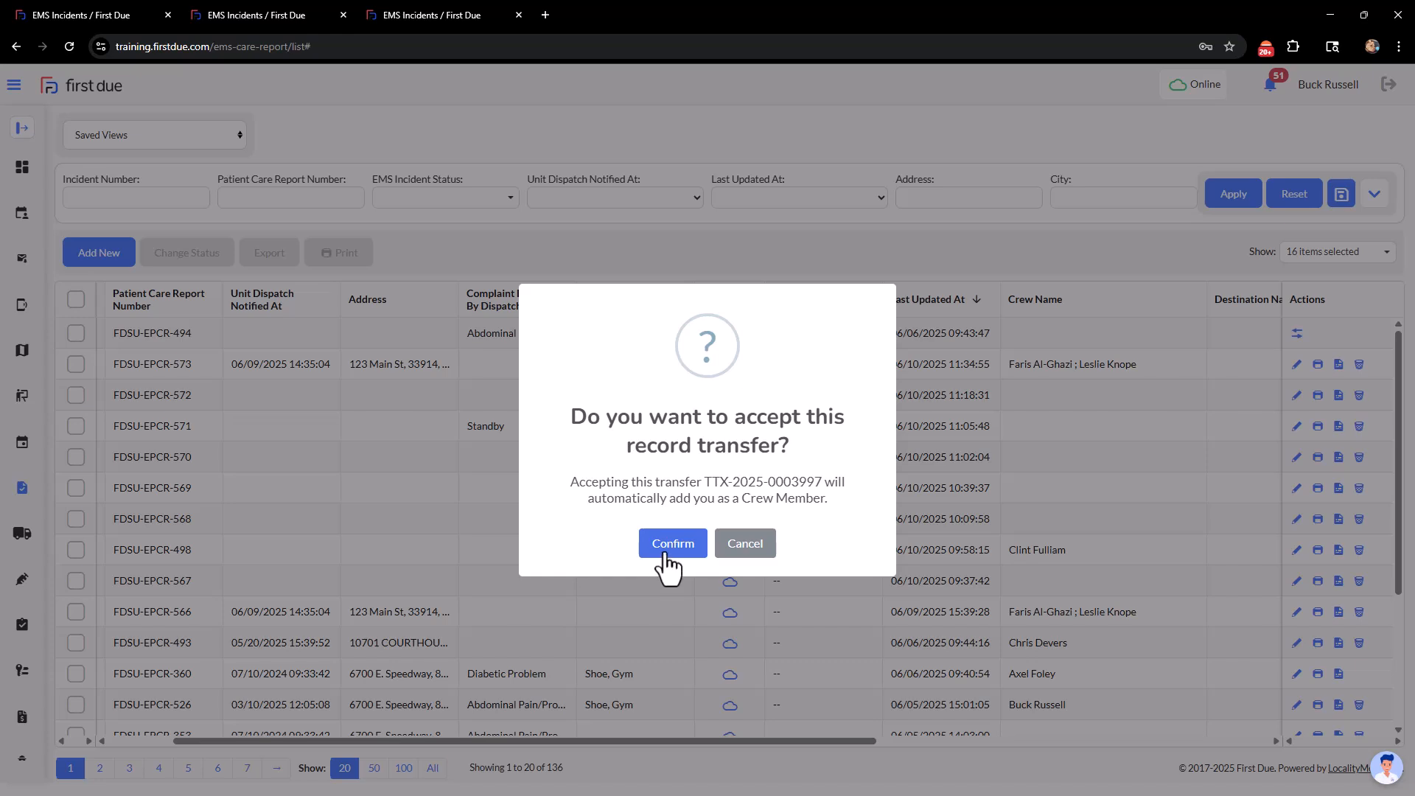
drag(740, 499, 833, 514)
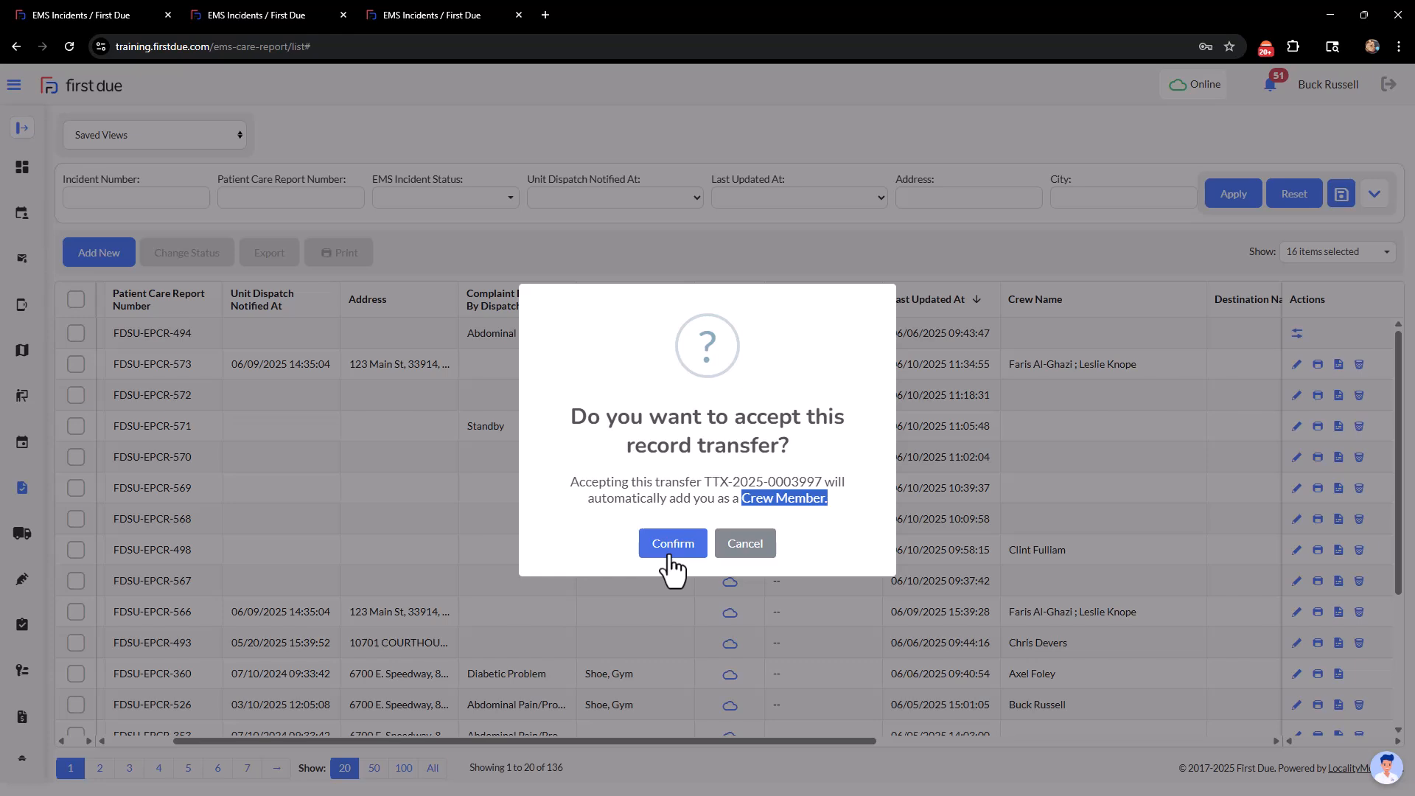
click(736, 549)
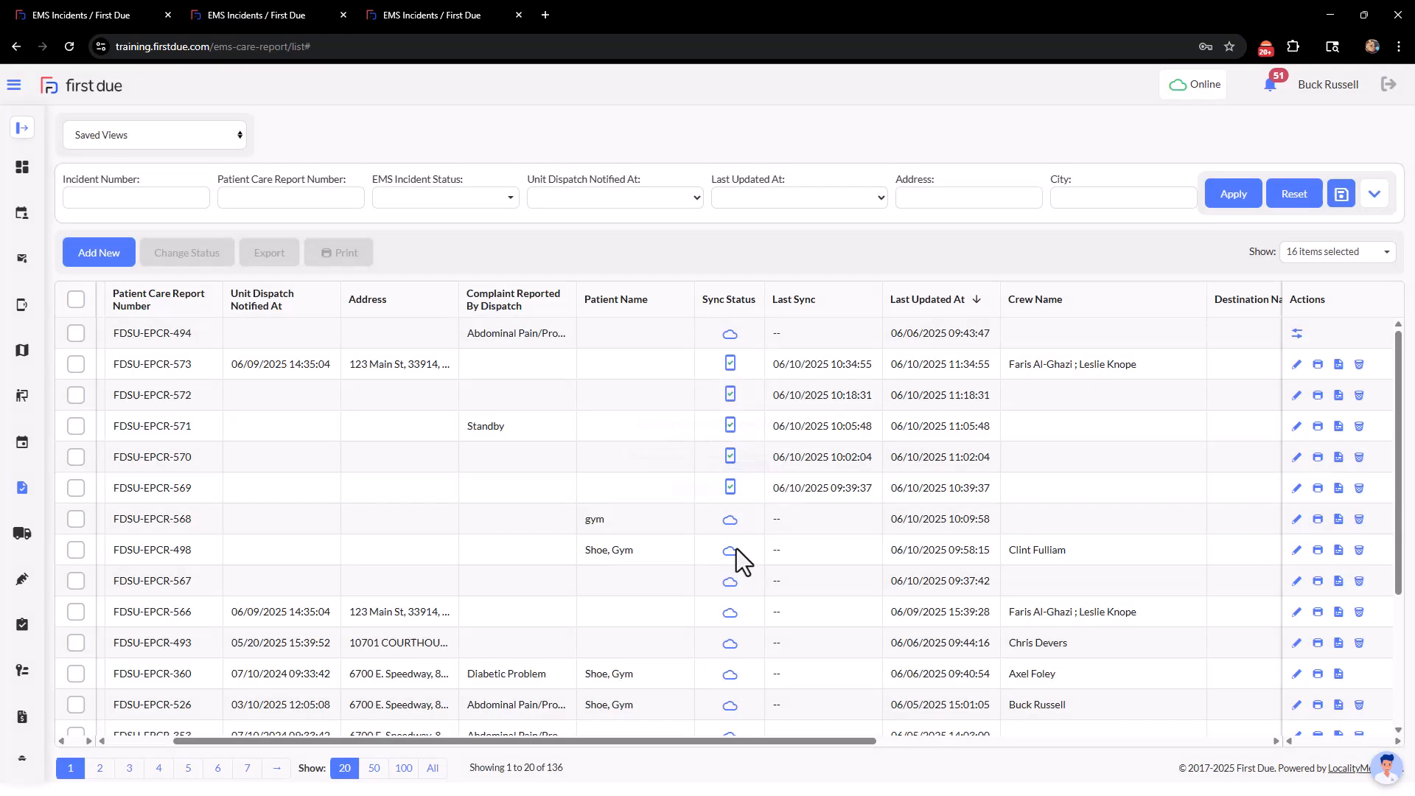
Print report FDSU-EPCR-573 using the Default System Form template
click(1317, 366)
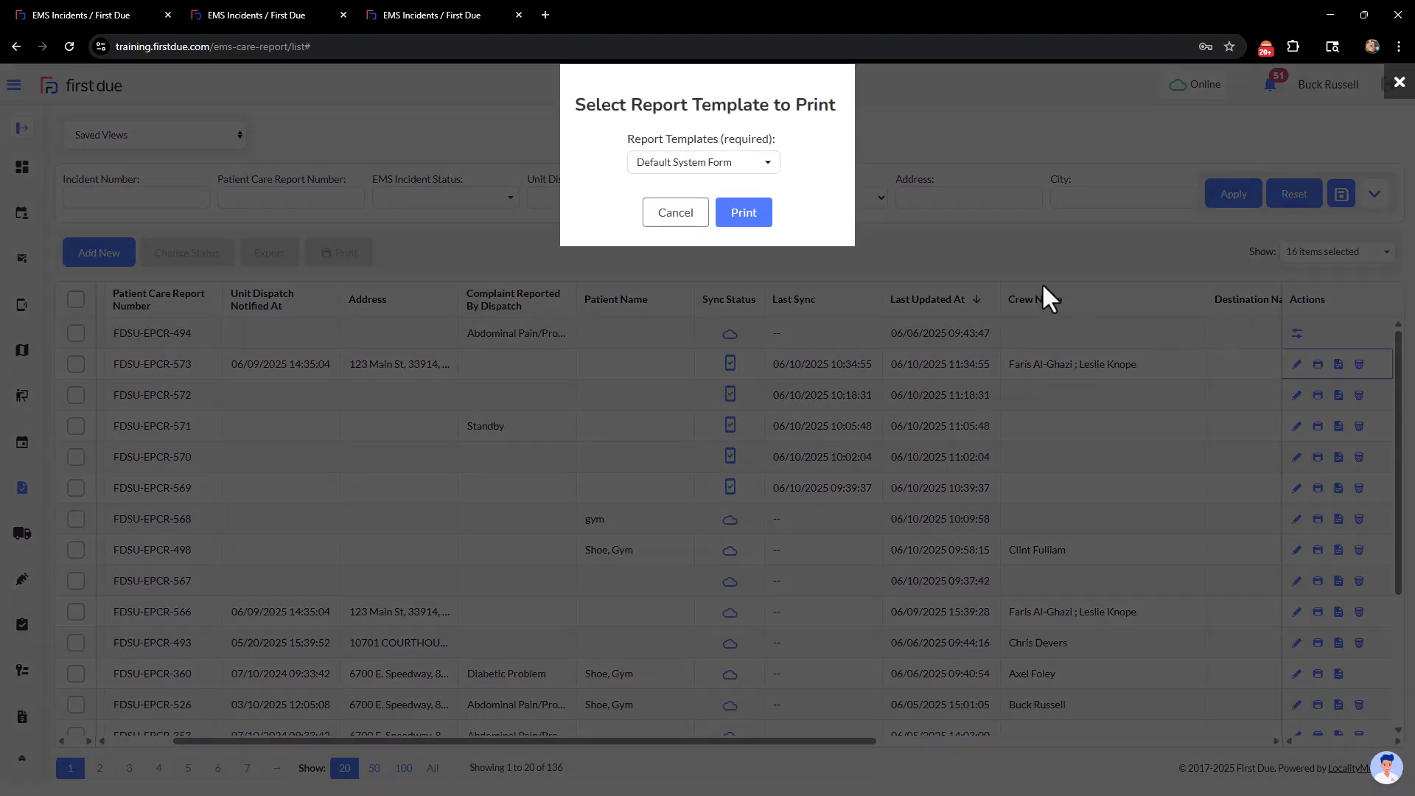
click(765, 167)
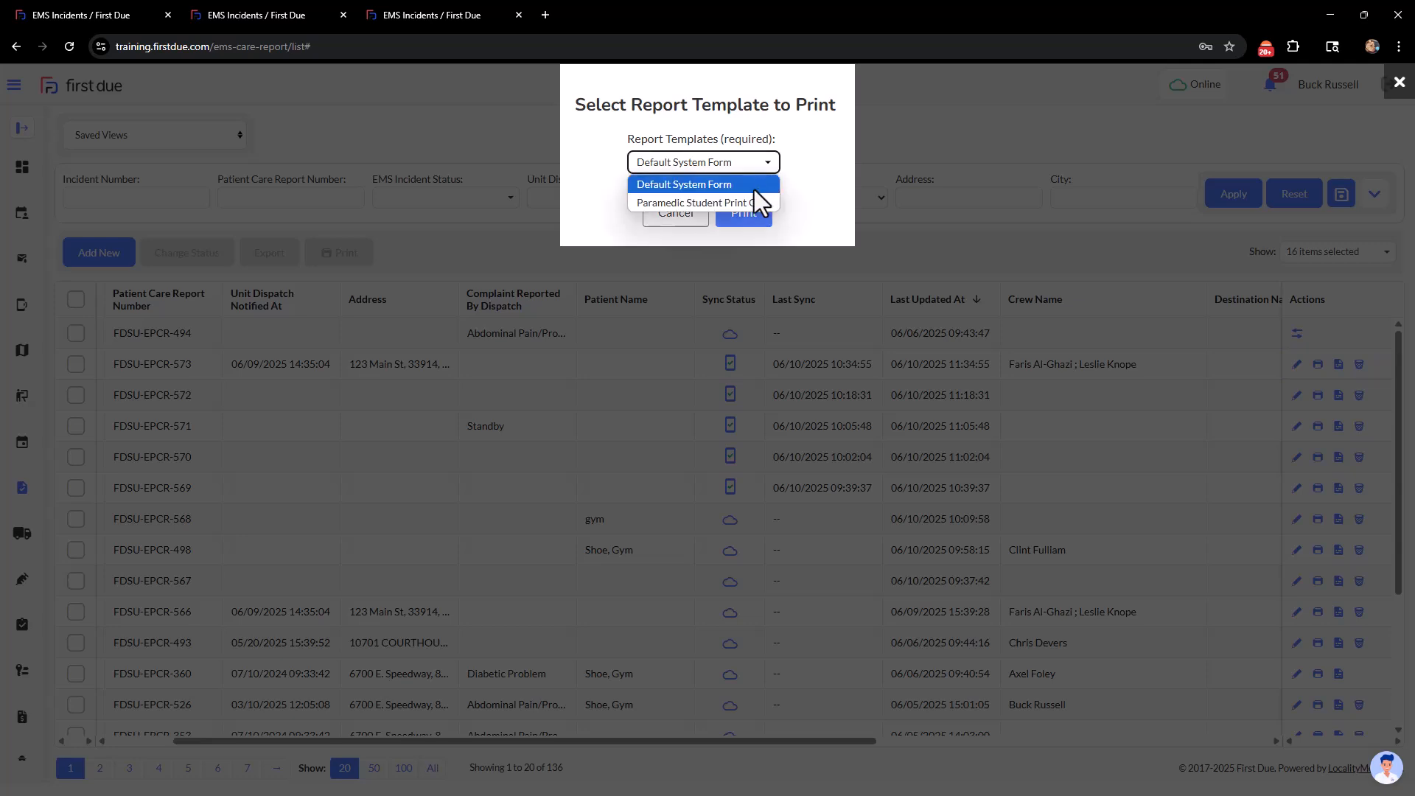
click(799, 178)
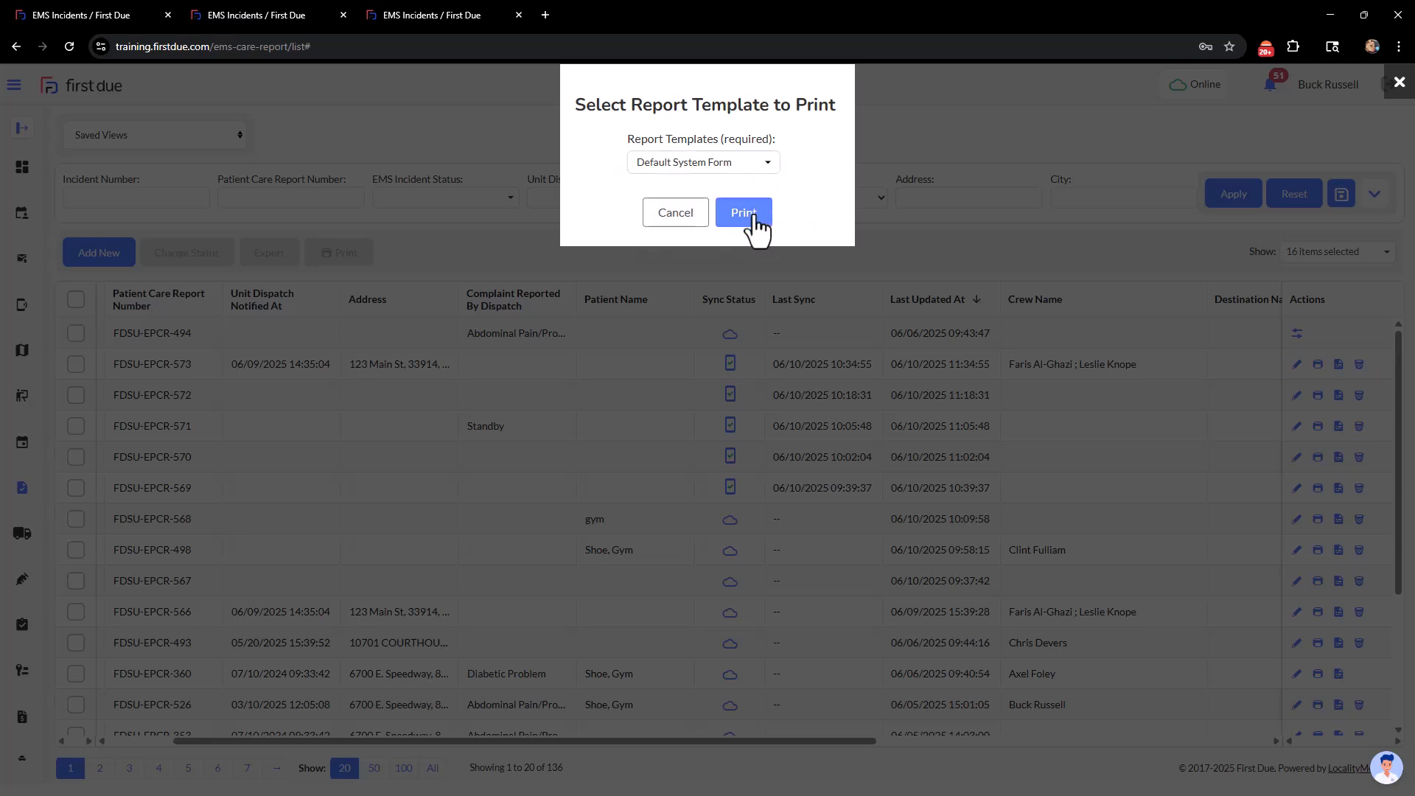
click(1397, 84)
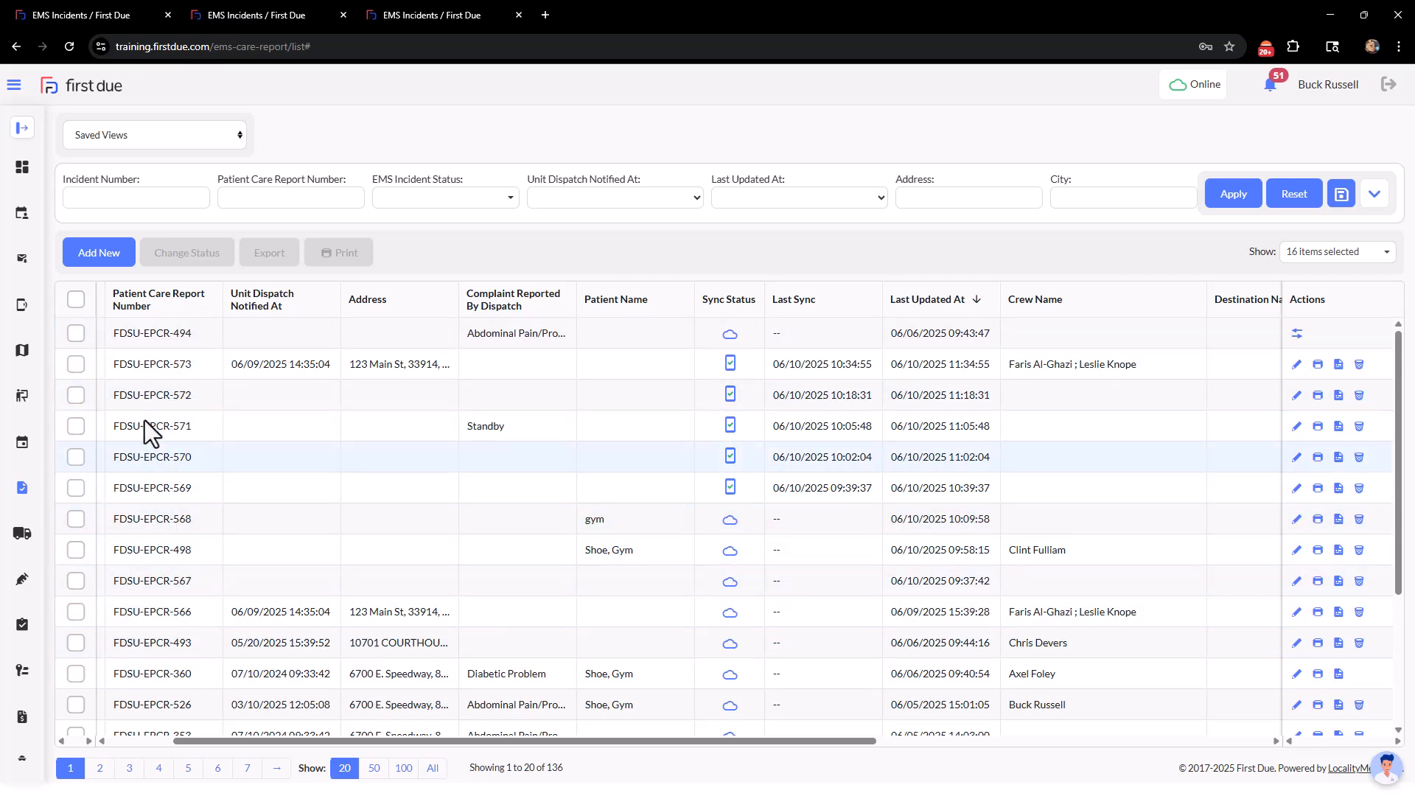
Add new EMS care report TTX/2025/0000350, then look over the navigation drawer and record options
click(96, 258)
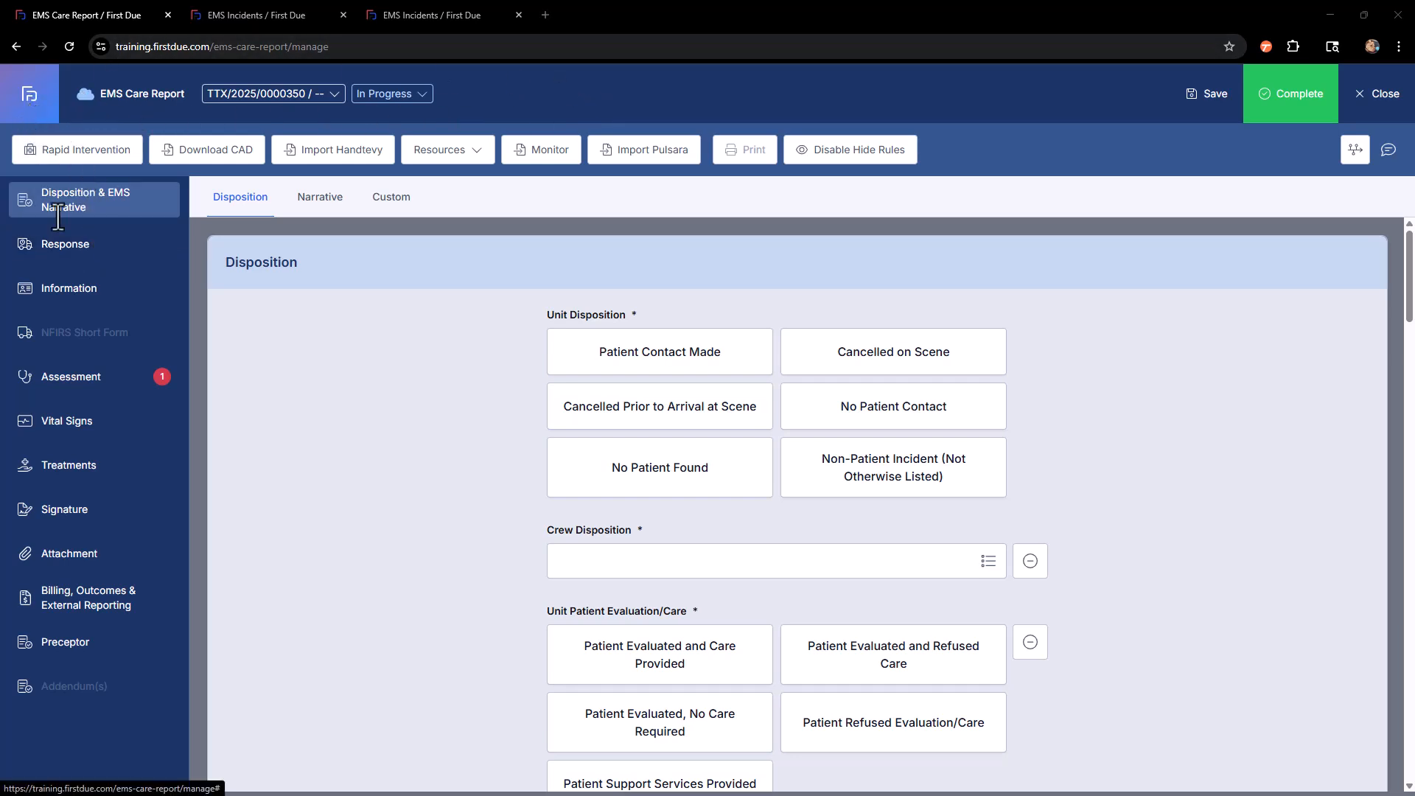
click(25, 97)
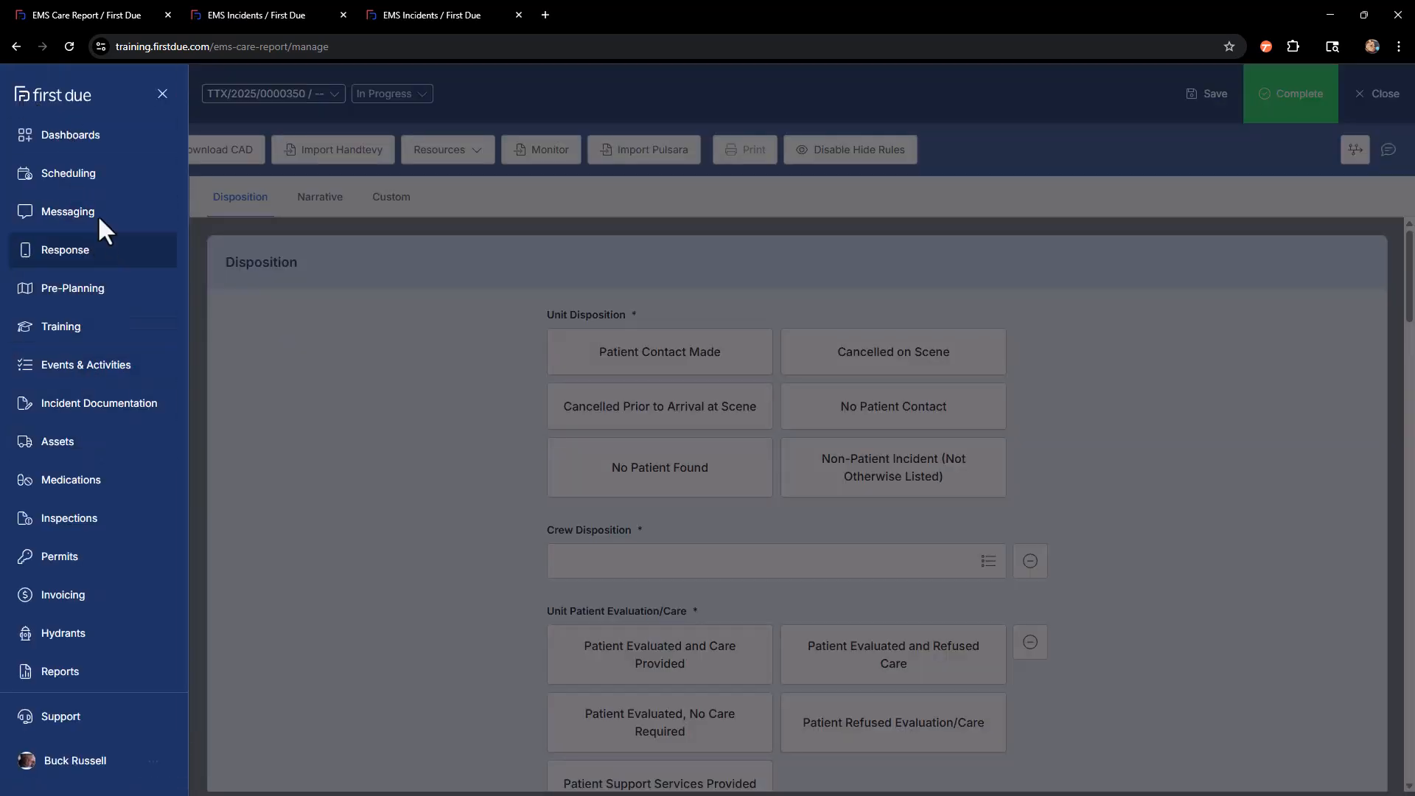
click(162, 93)
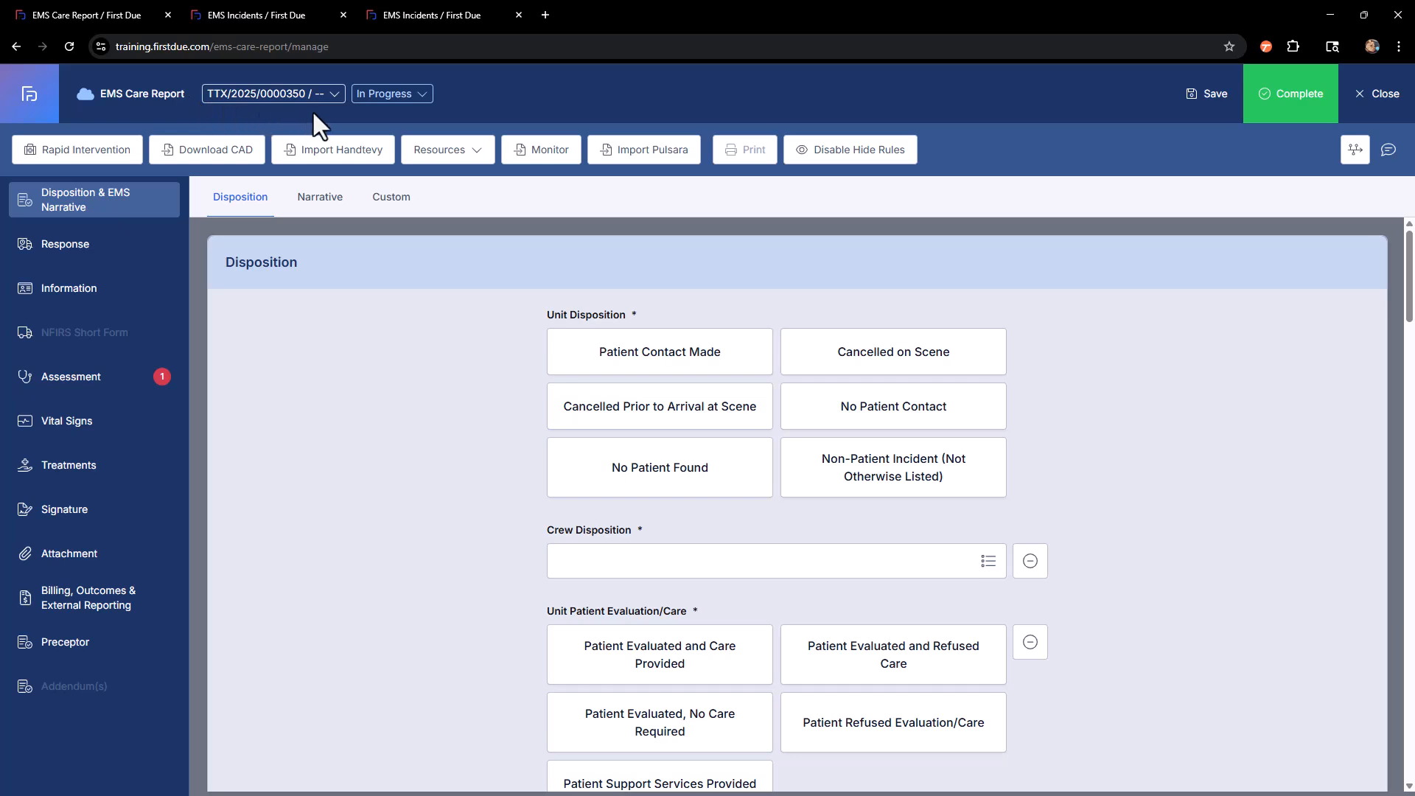
click(333, 94)
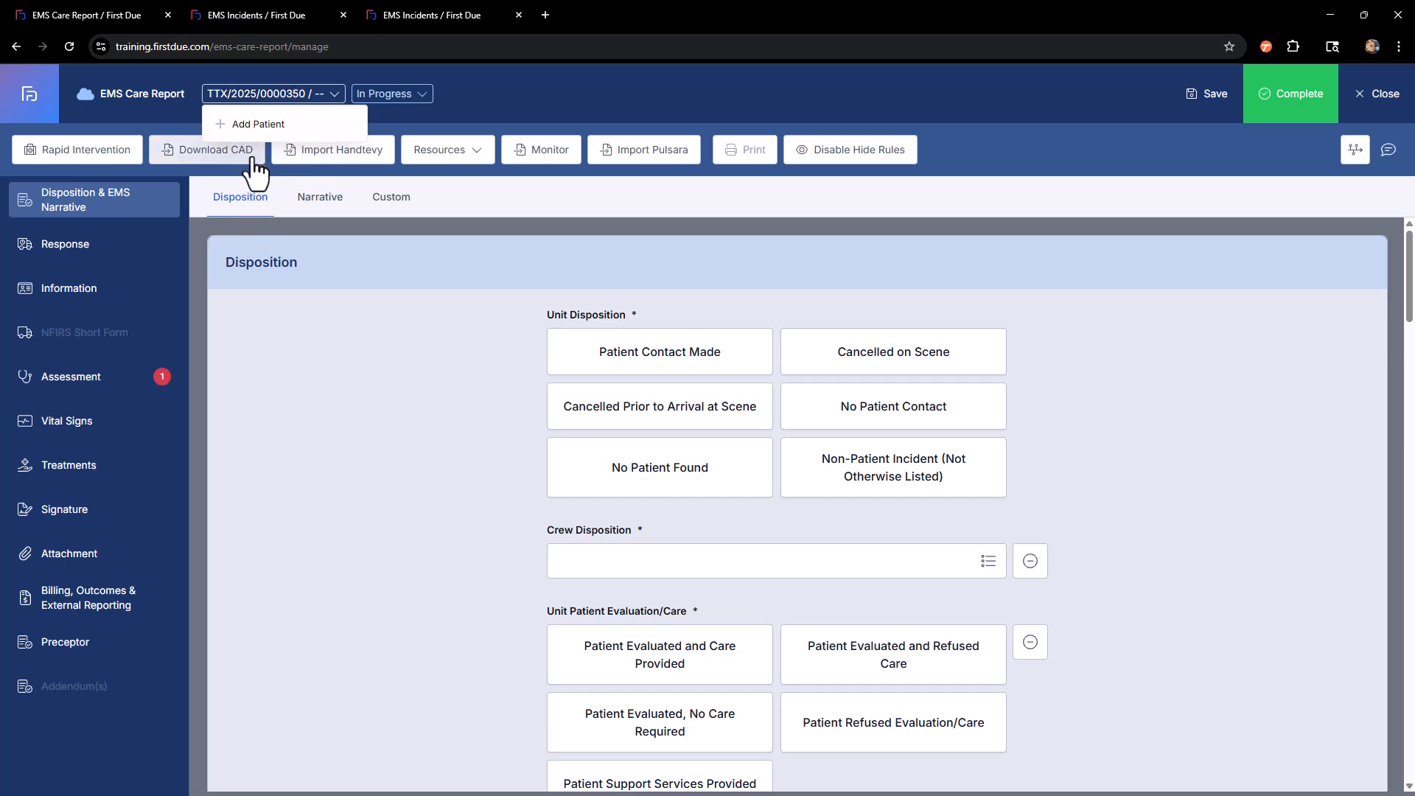
click(331, 73)
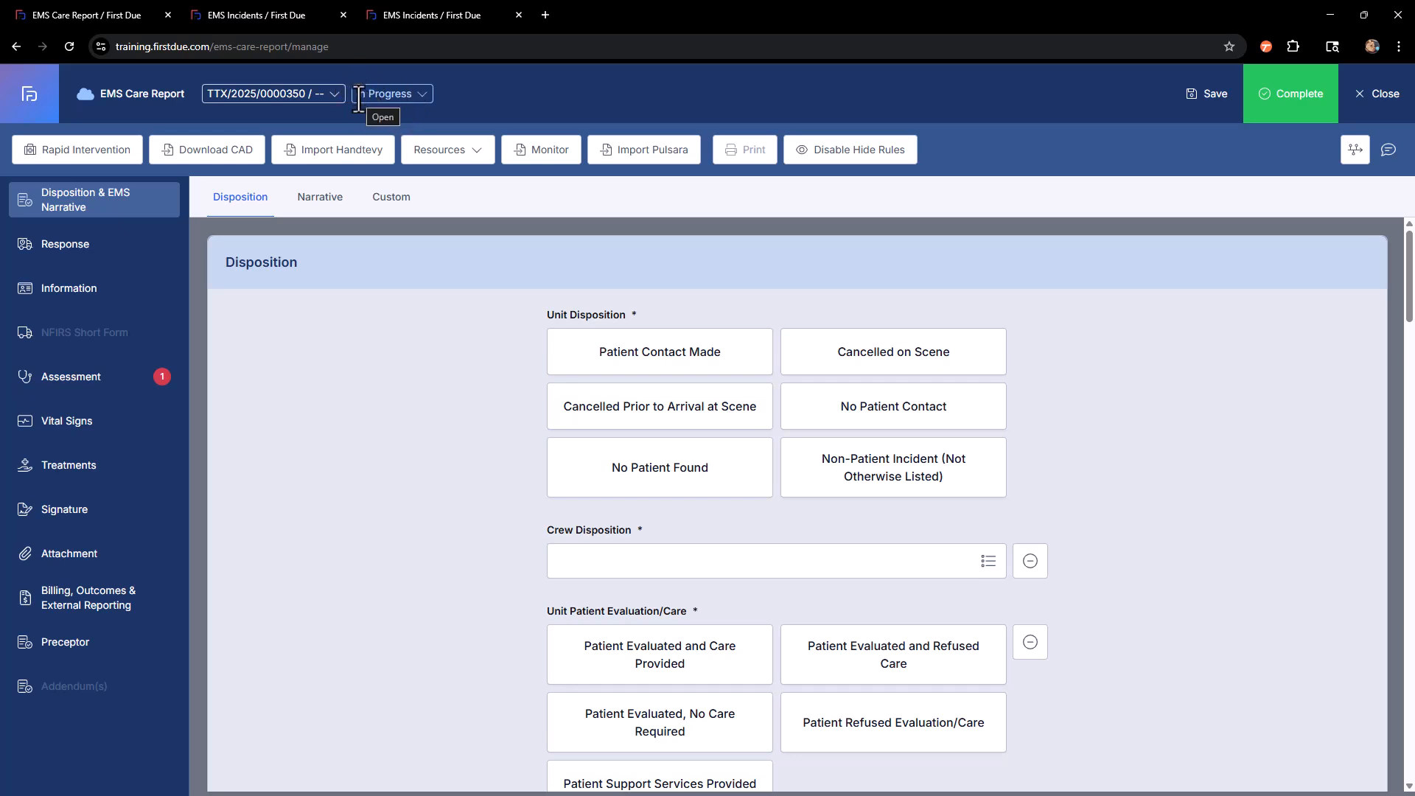
click(425, 94)
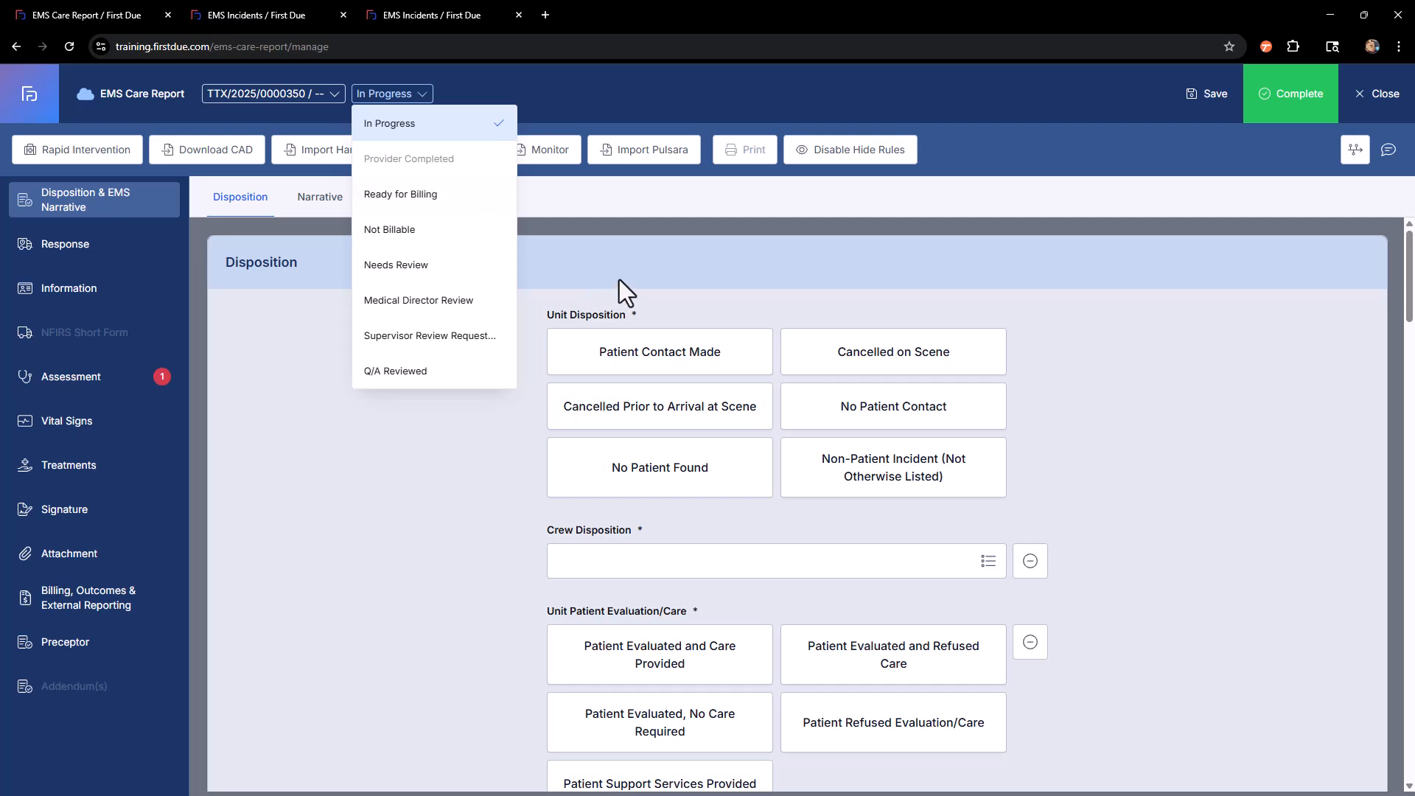
click(532, 98)
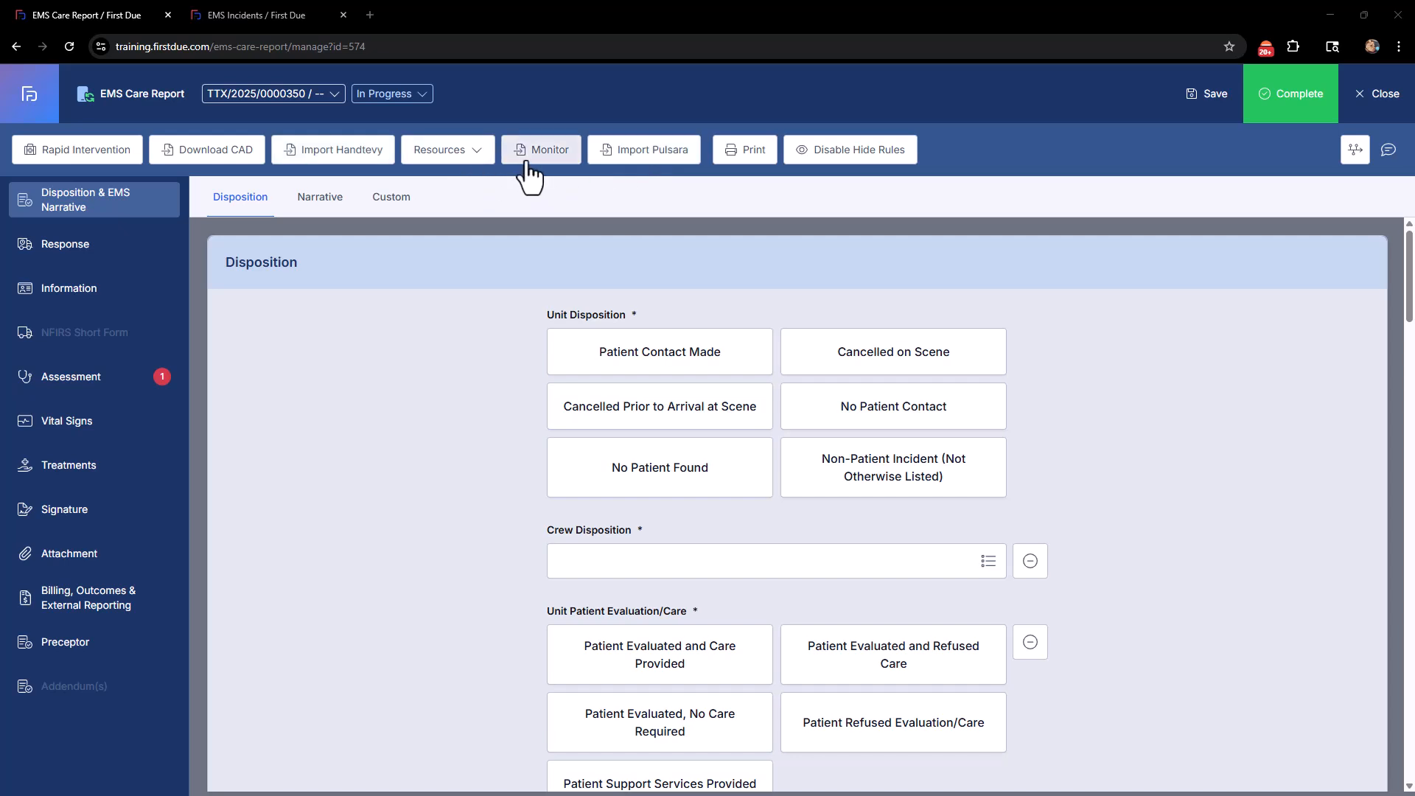
In Download CAD filters, set the Search Period to Today and Yesterday
click(210, 163)
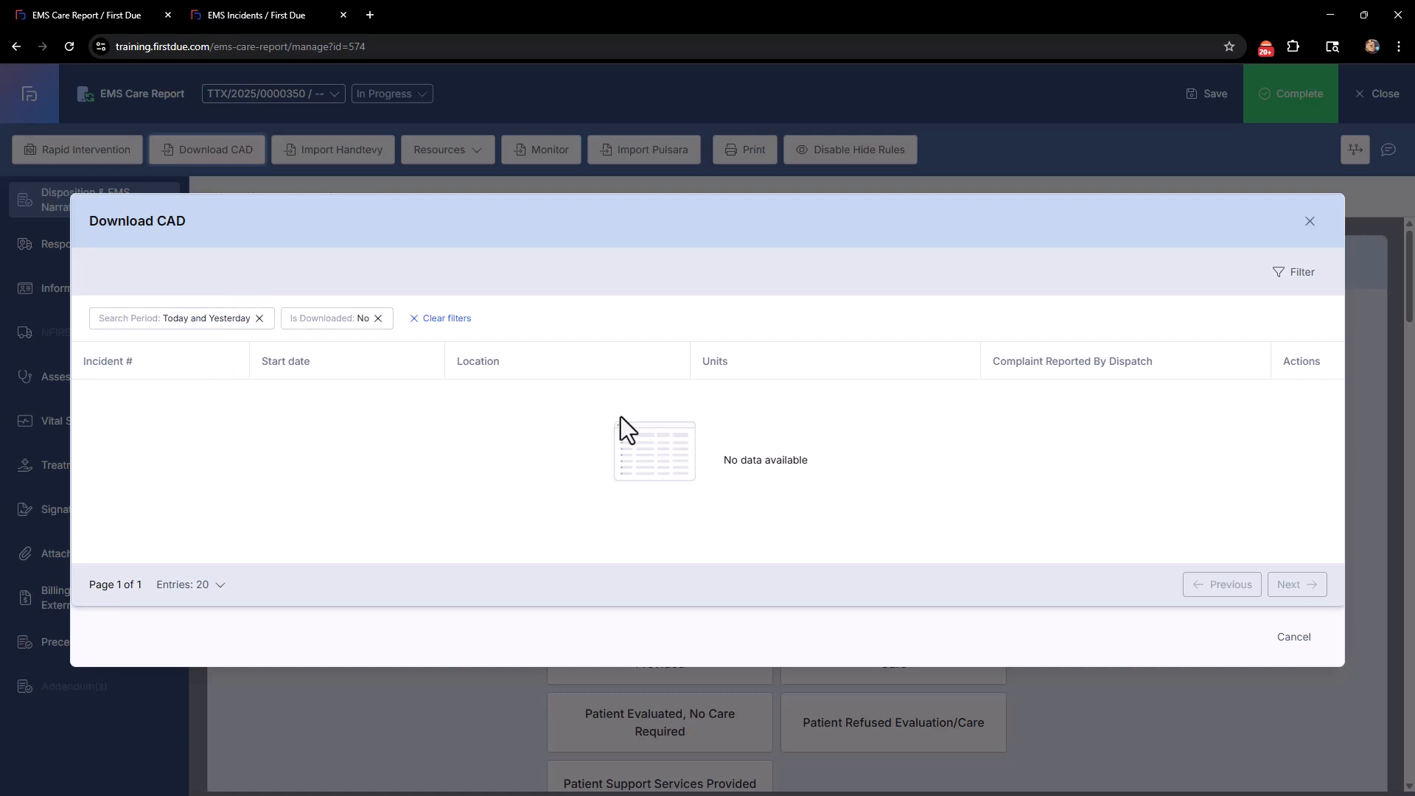
click(1301, 277)
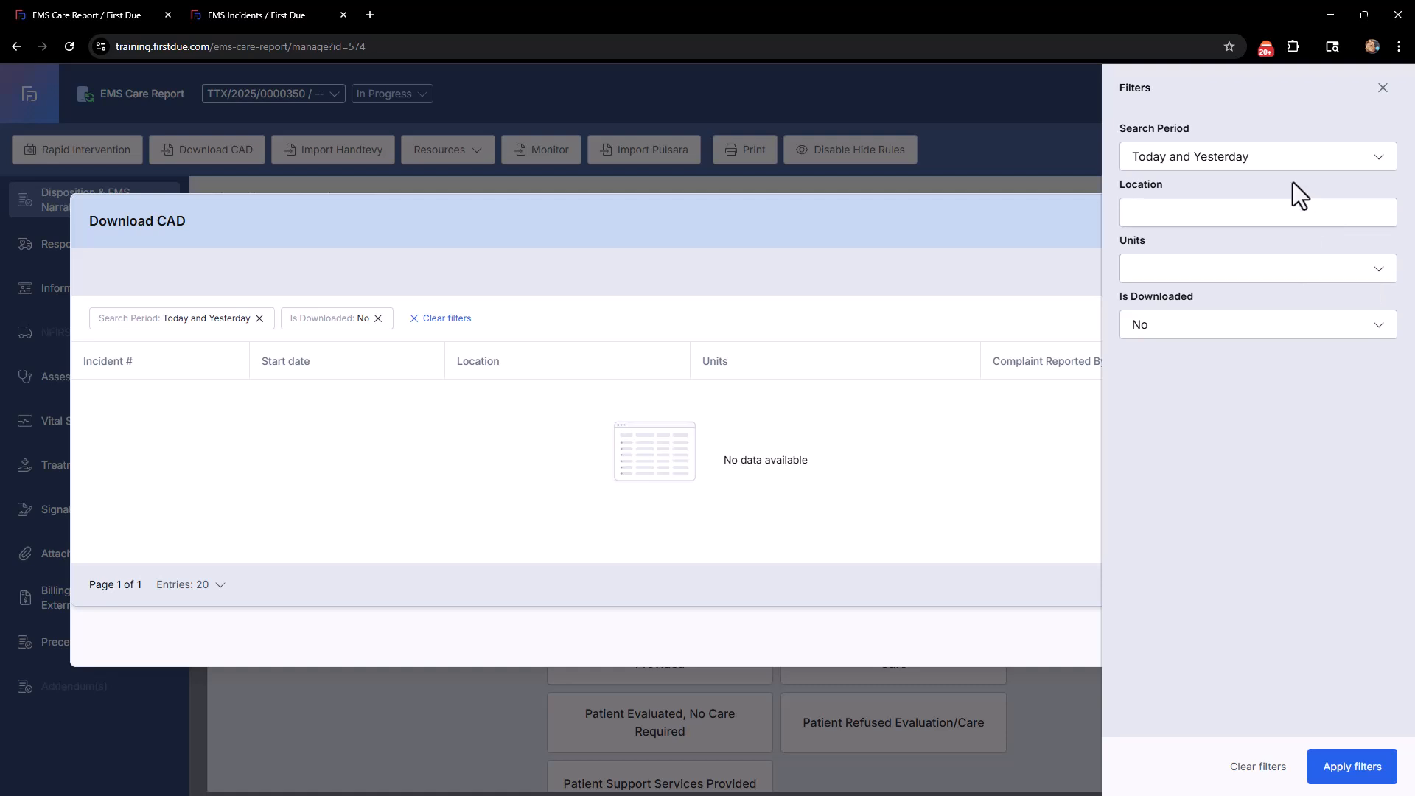
click(1247, 157)
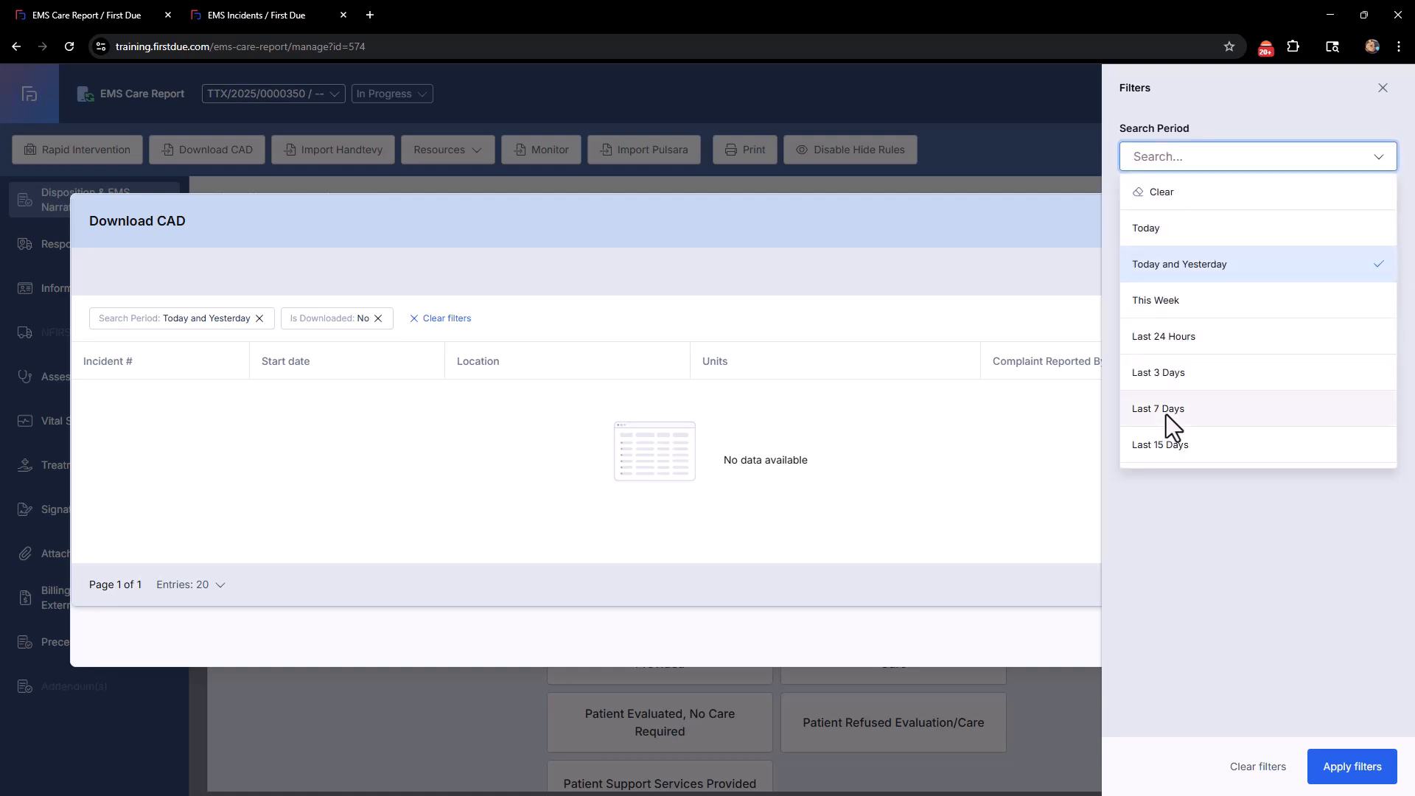
scroll(1168, 414, down, 3)
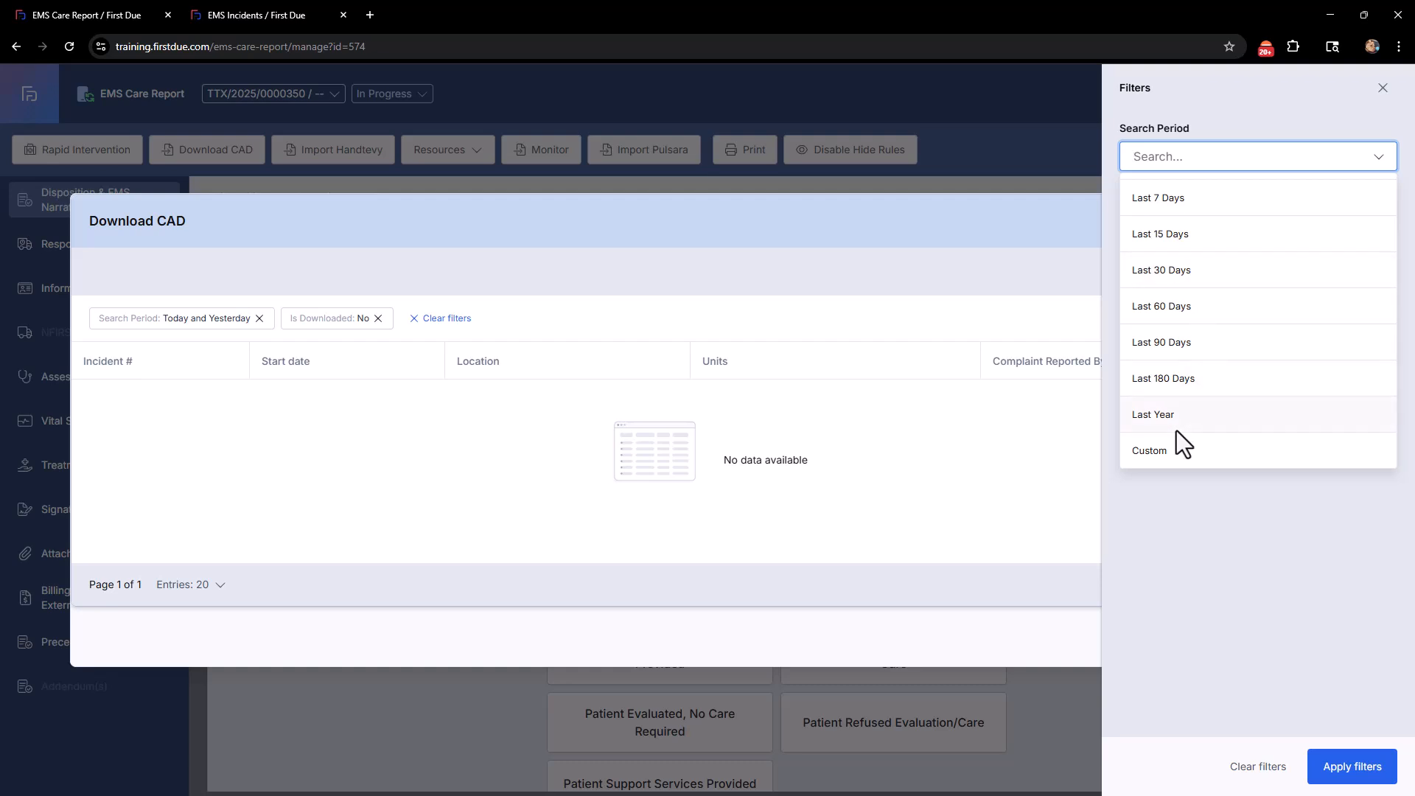
click(1161, 448)
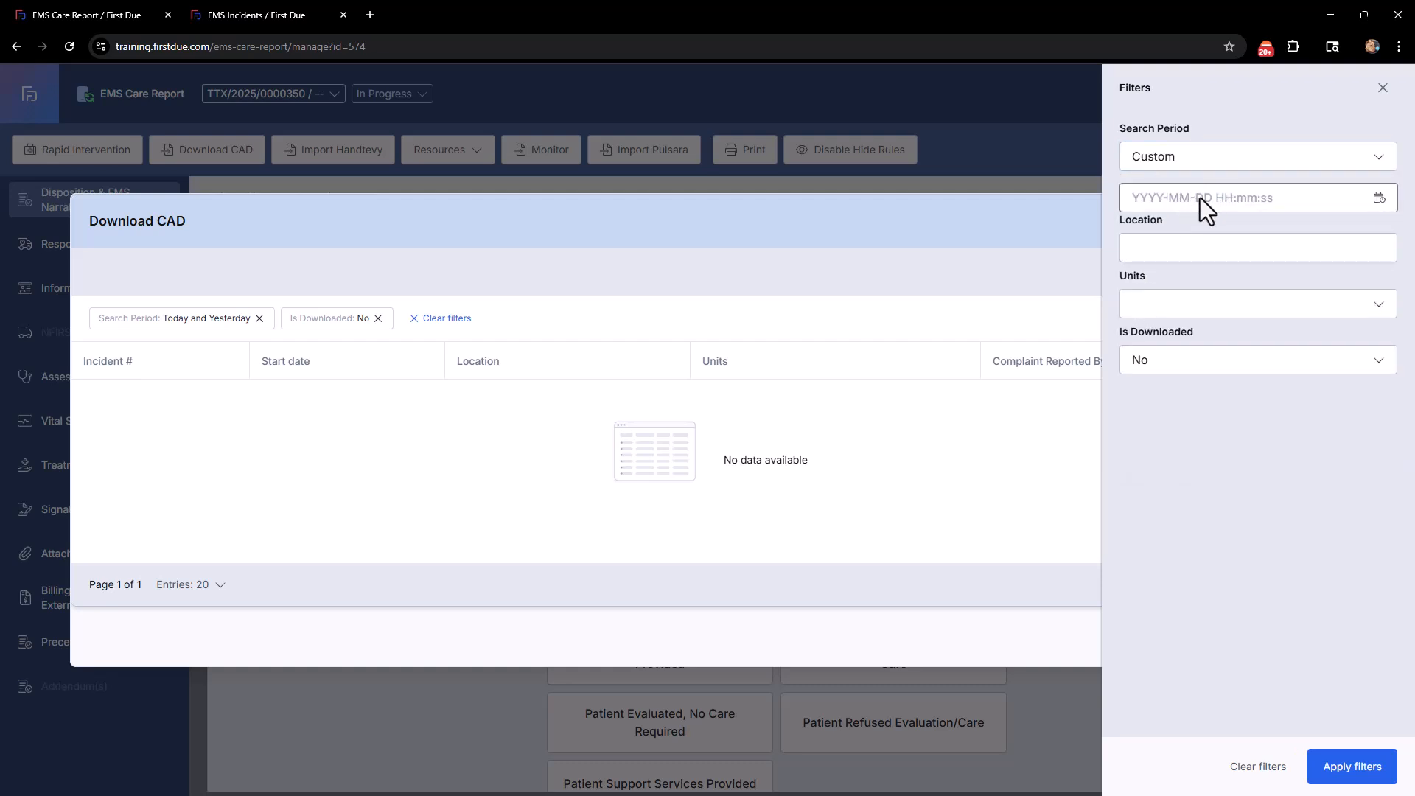
click(1226, 157)
click(1208, 256)
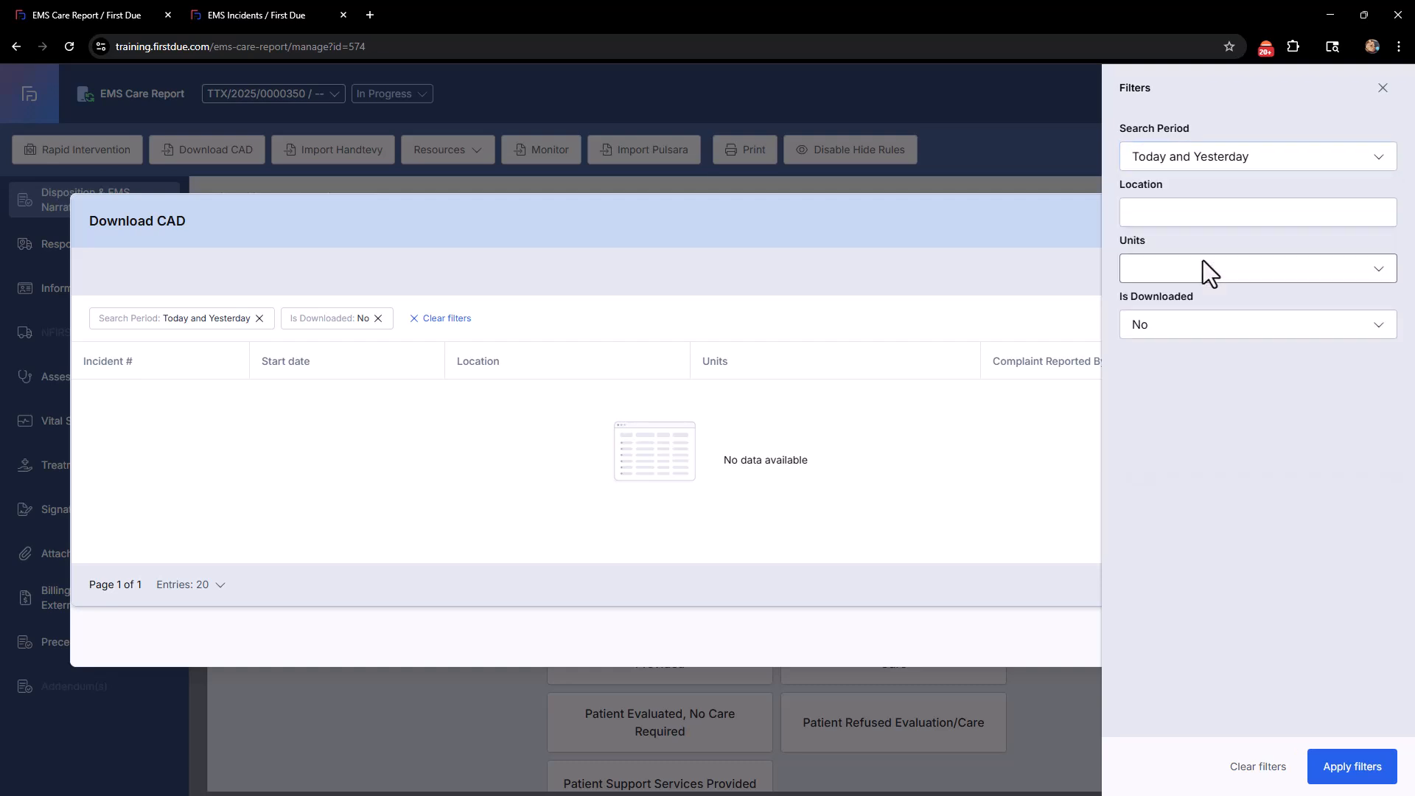
Set Is Downloaded to Yes and apply the CAD incident filters
click(1182, 214)
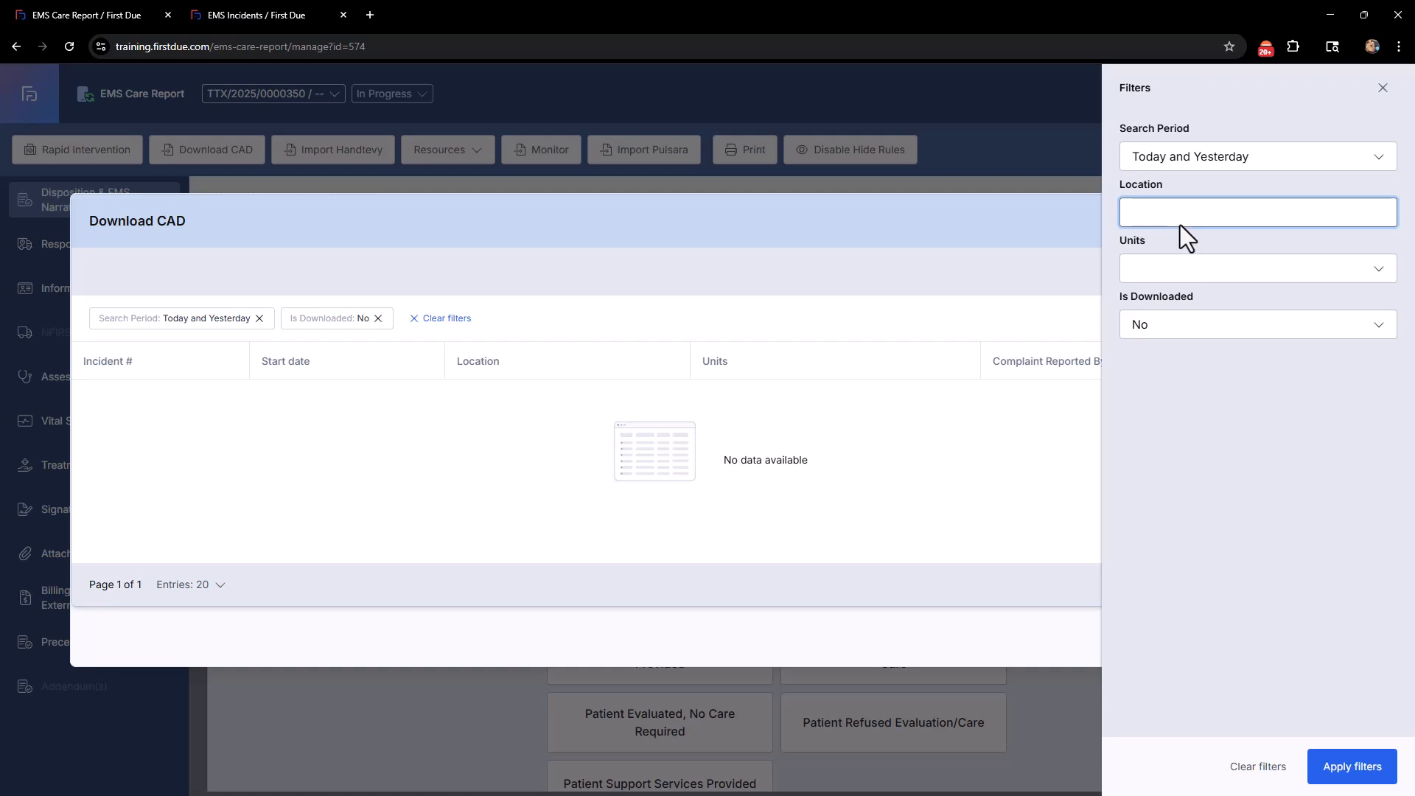
click(1167, 265)
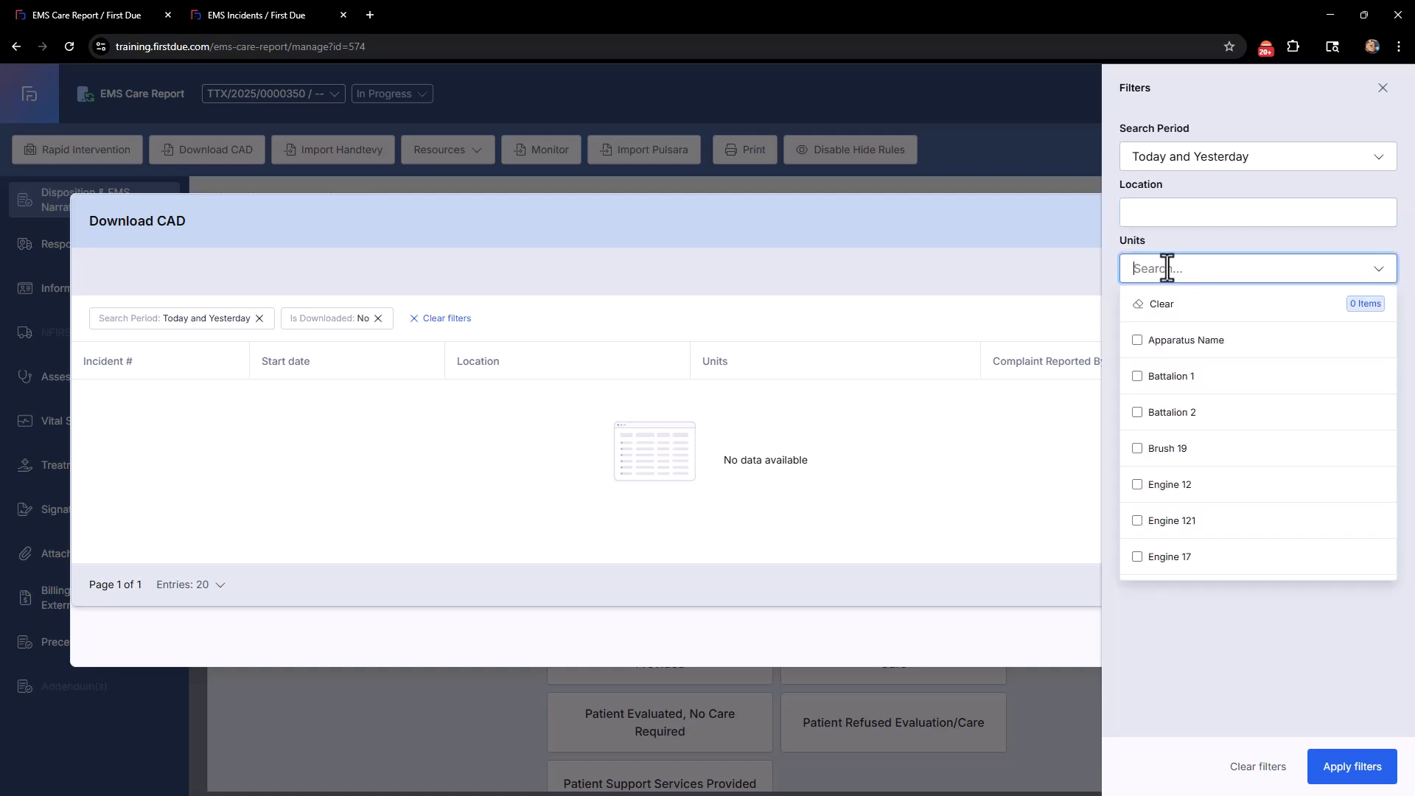
click(1153, 241)
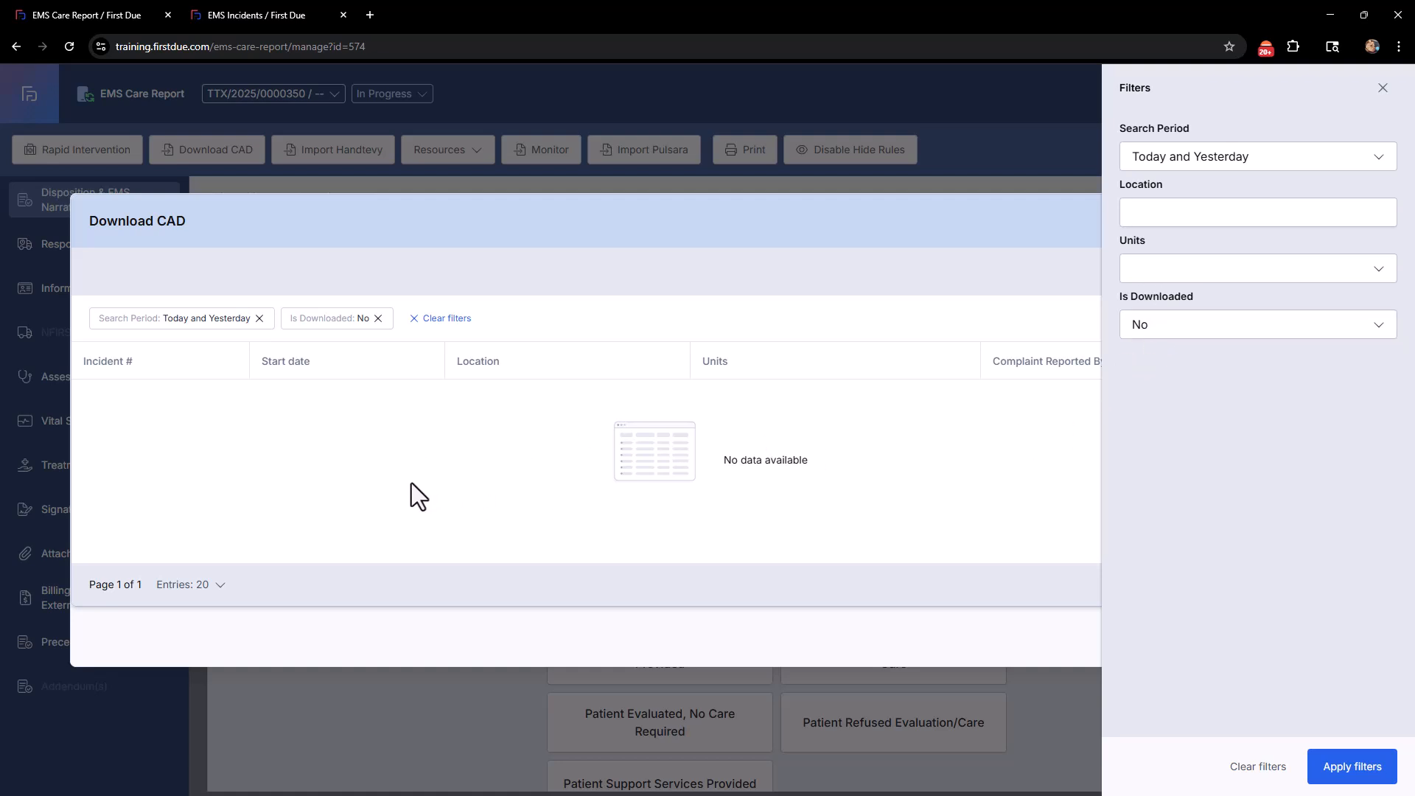
click(1231, 320)
click(1158, 429)
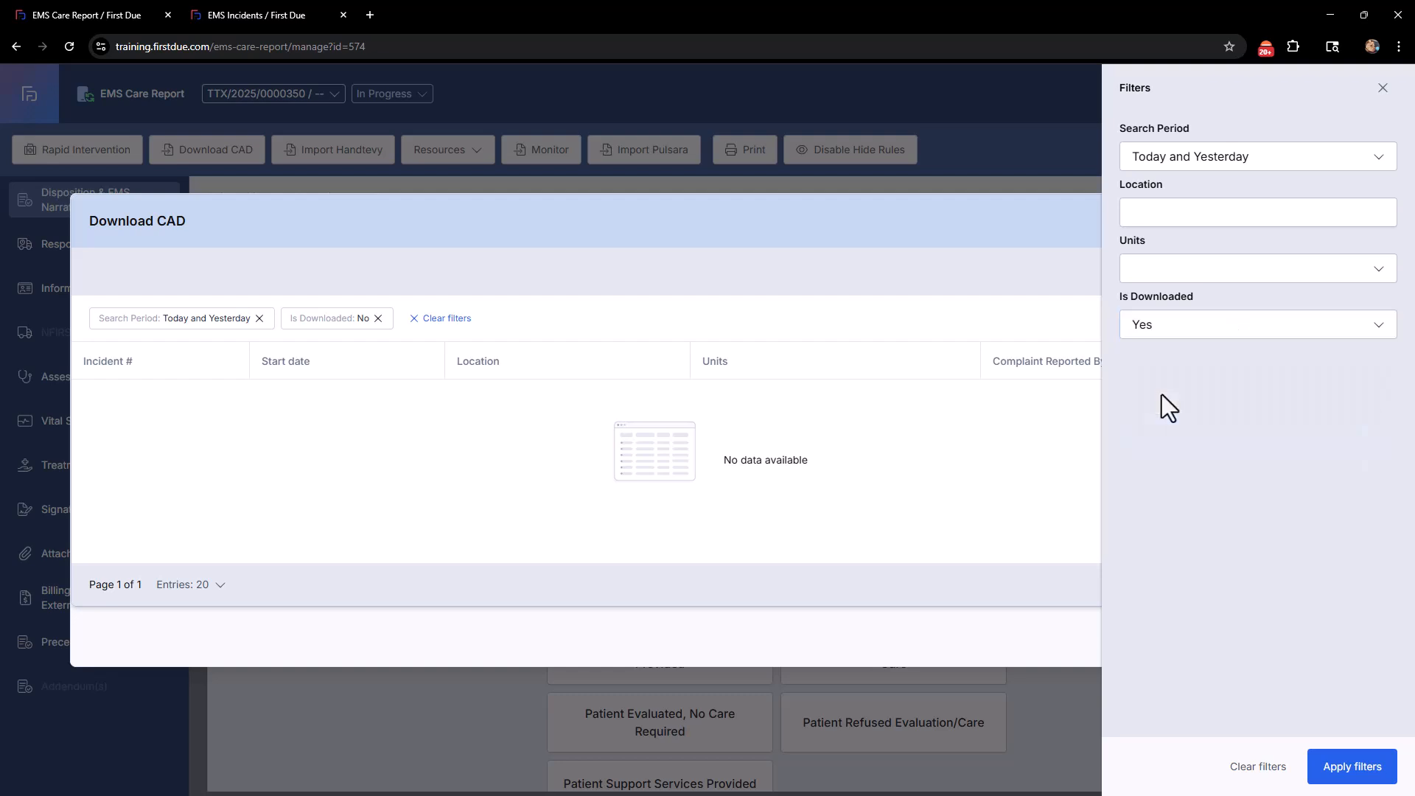
click(1353, 767)
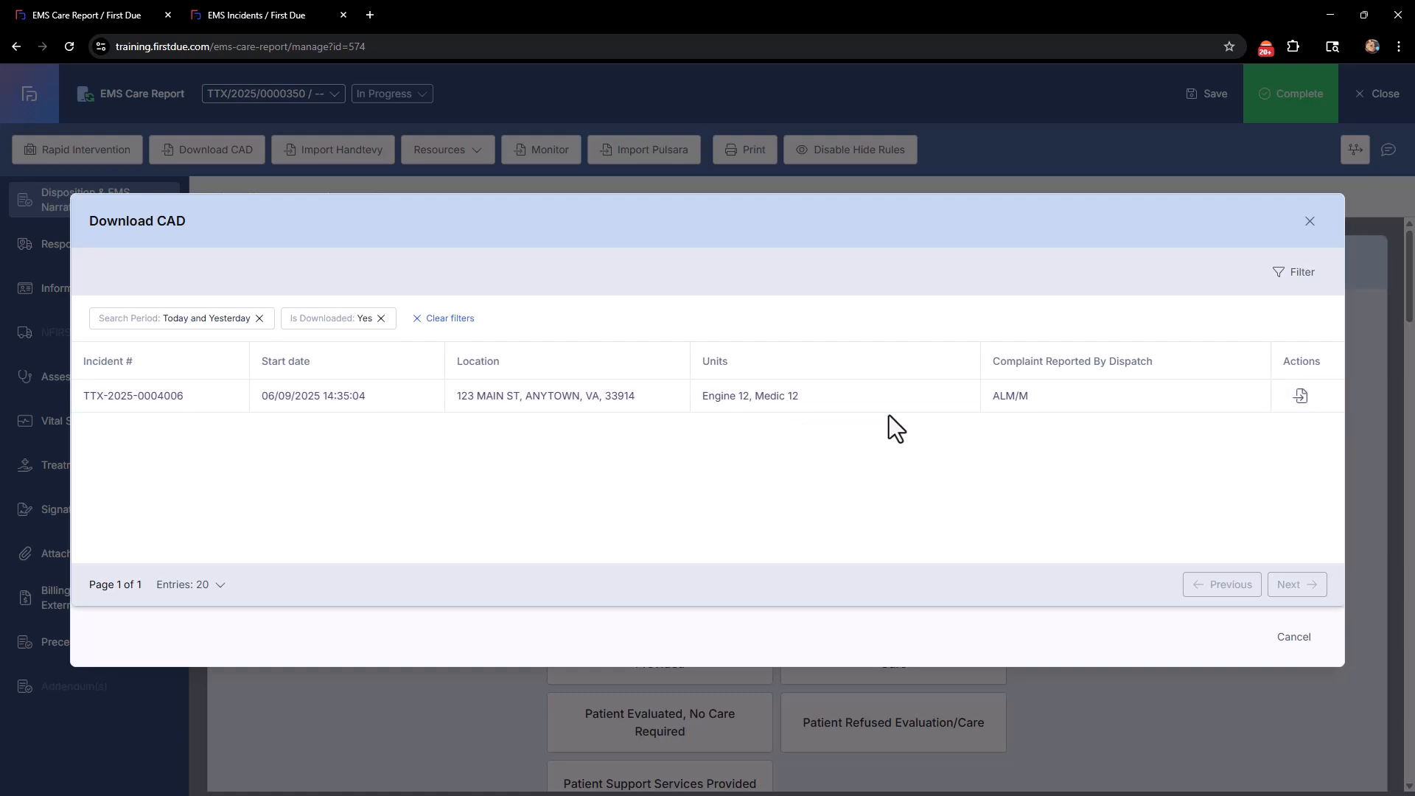
click(1299, 398)
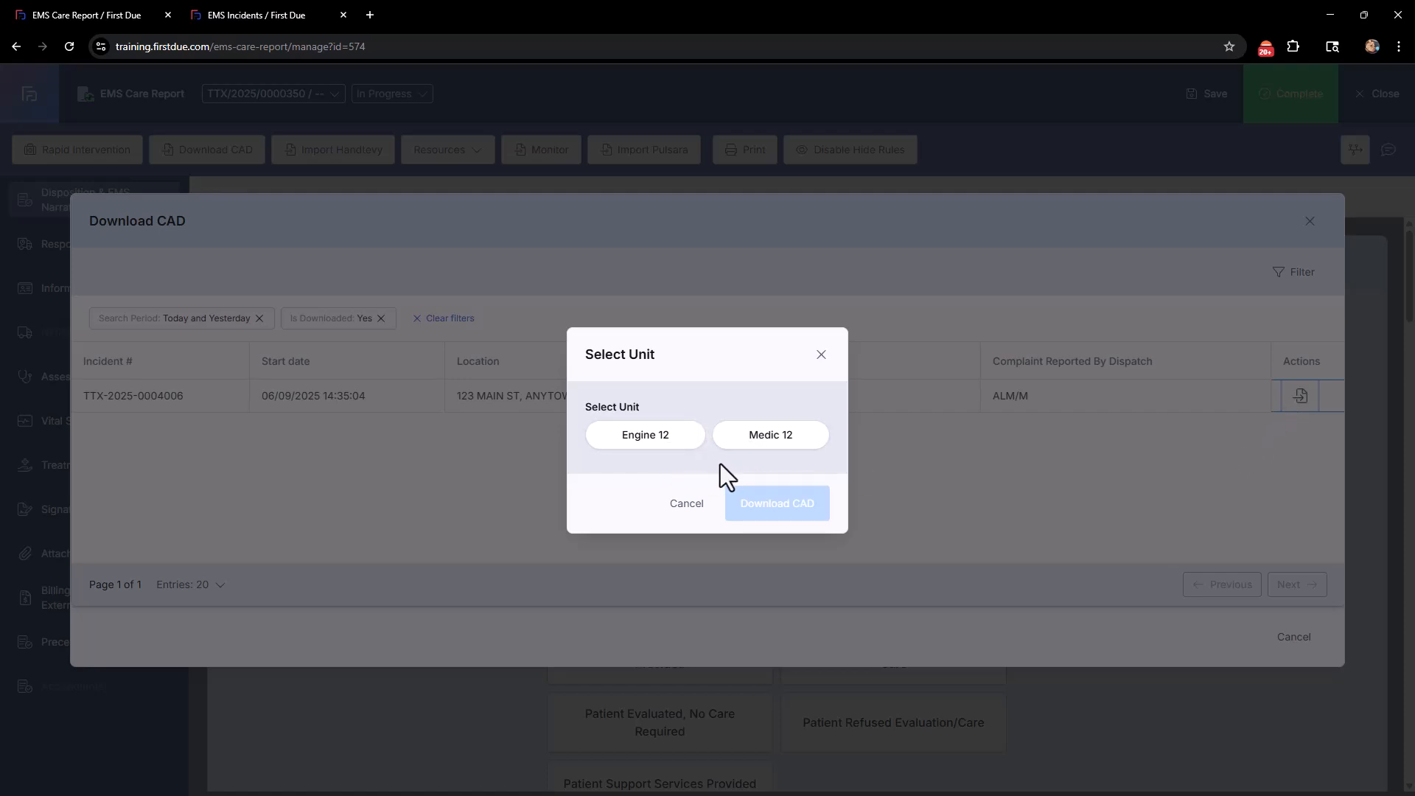
click(766, 440)
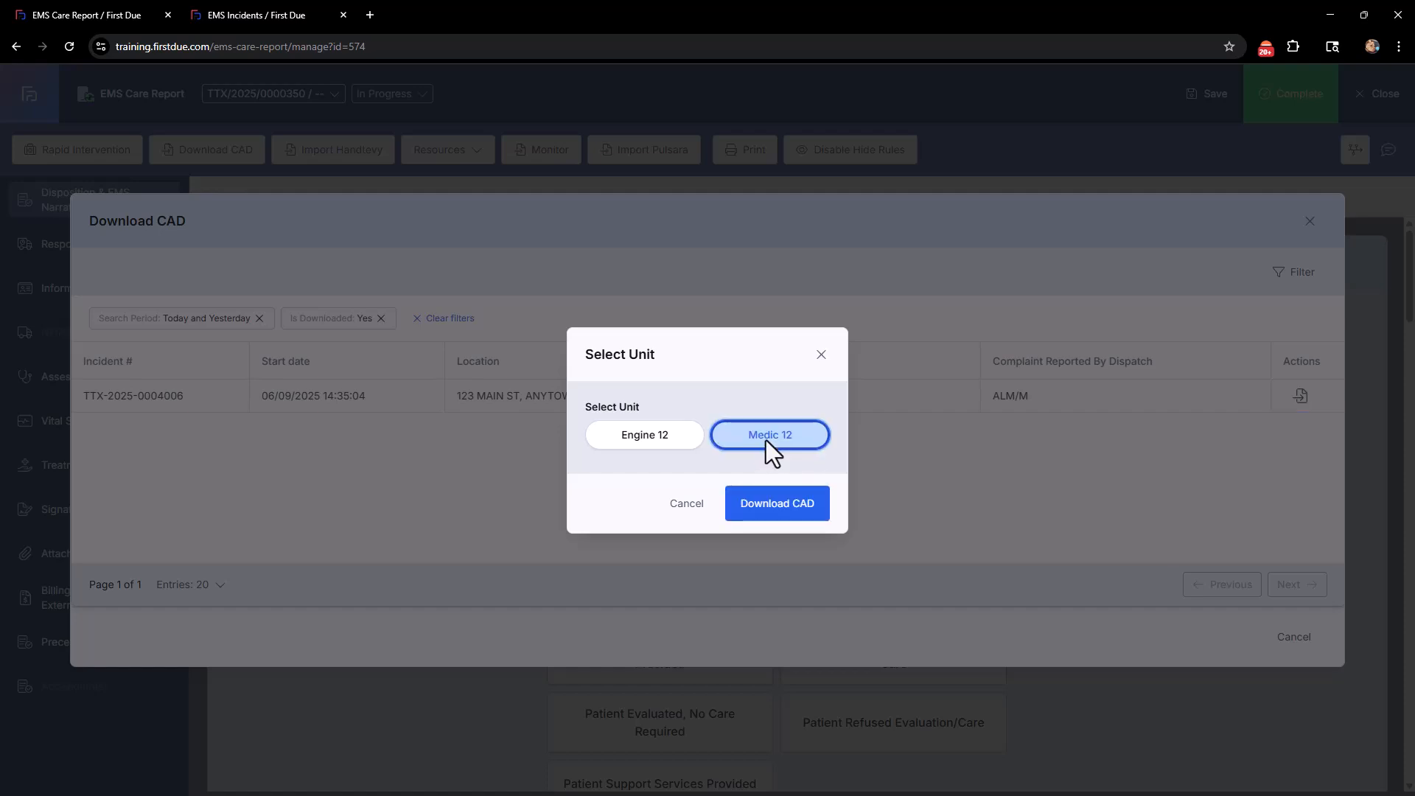
click(770, 509)
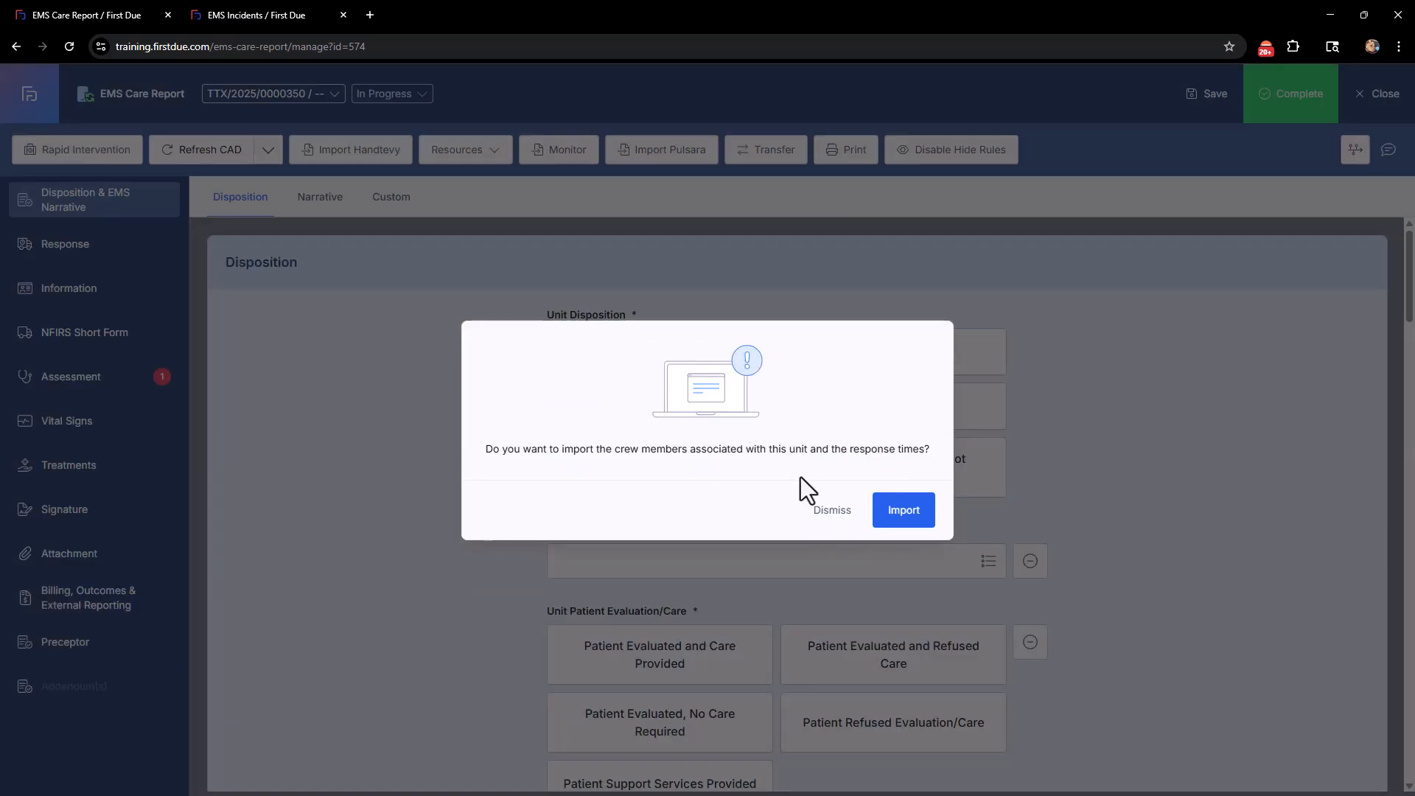
Import crew and response times, refresh the CAD data, and import them again
click(903, 511)
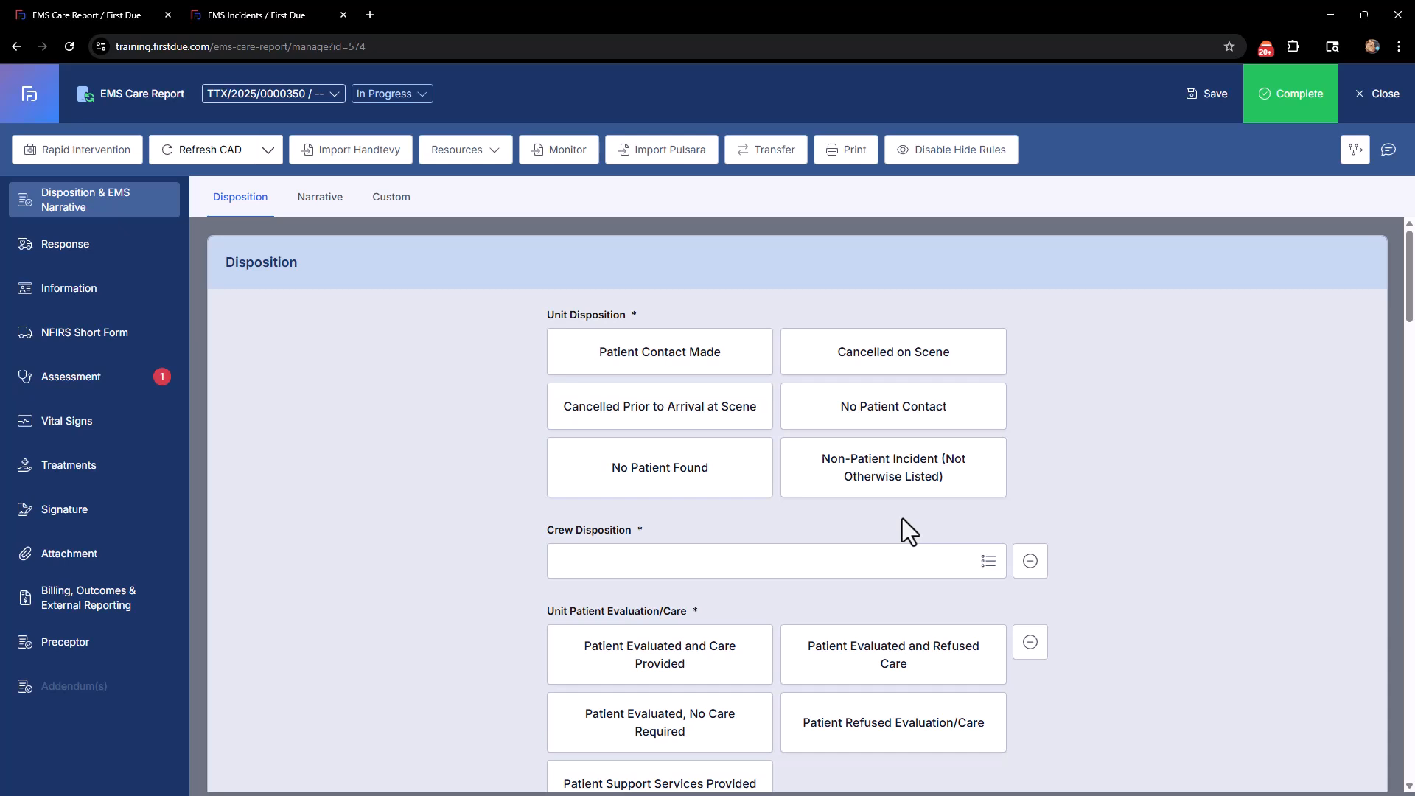
click(196, 149)
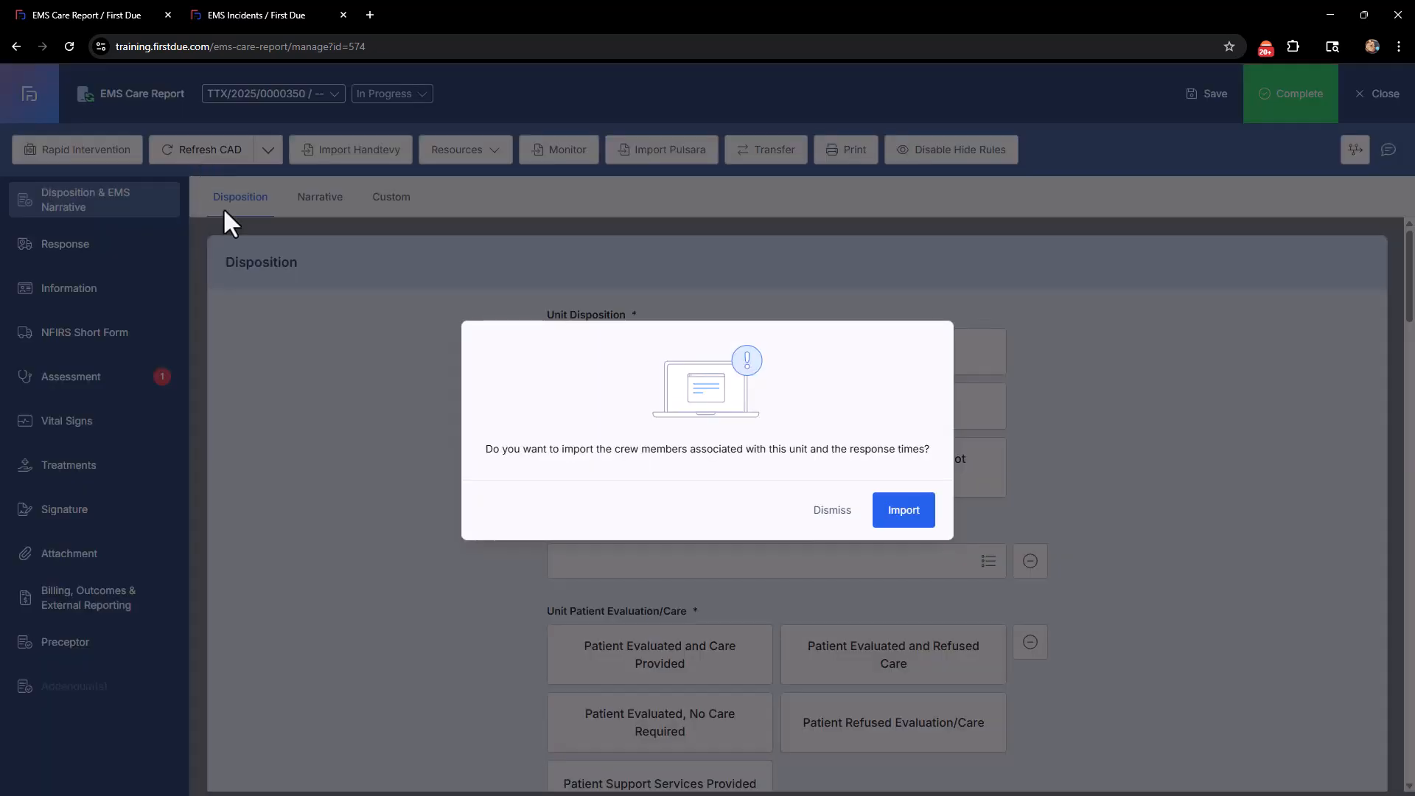
click(899, 514)
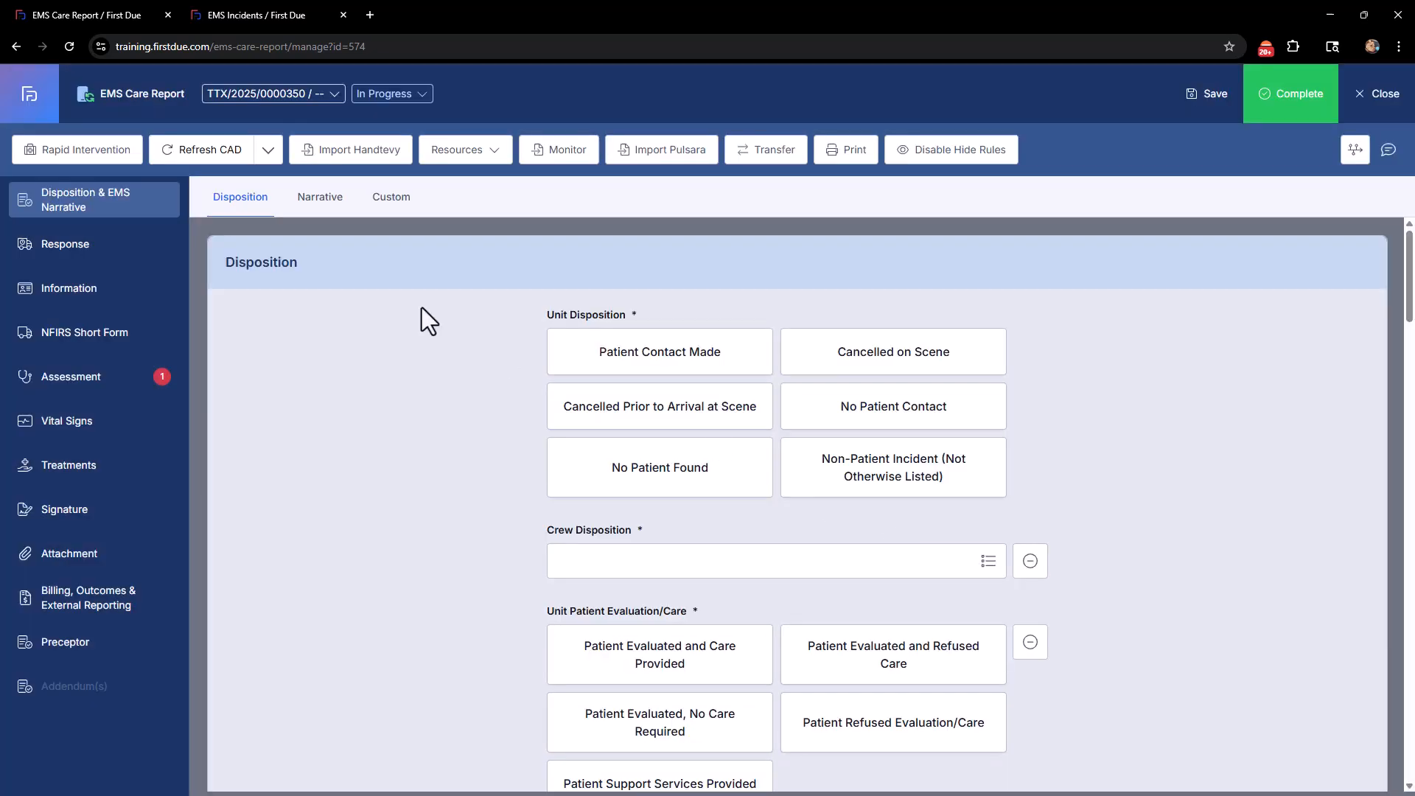
Look over the Refresh CAD dropdown options, then bring up Transfer Records
click(269, 152)
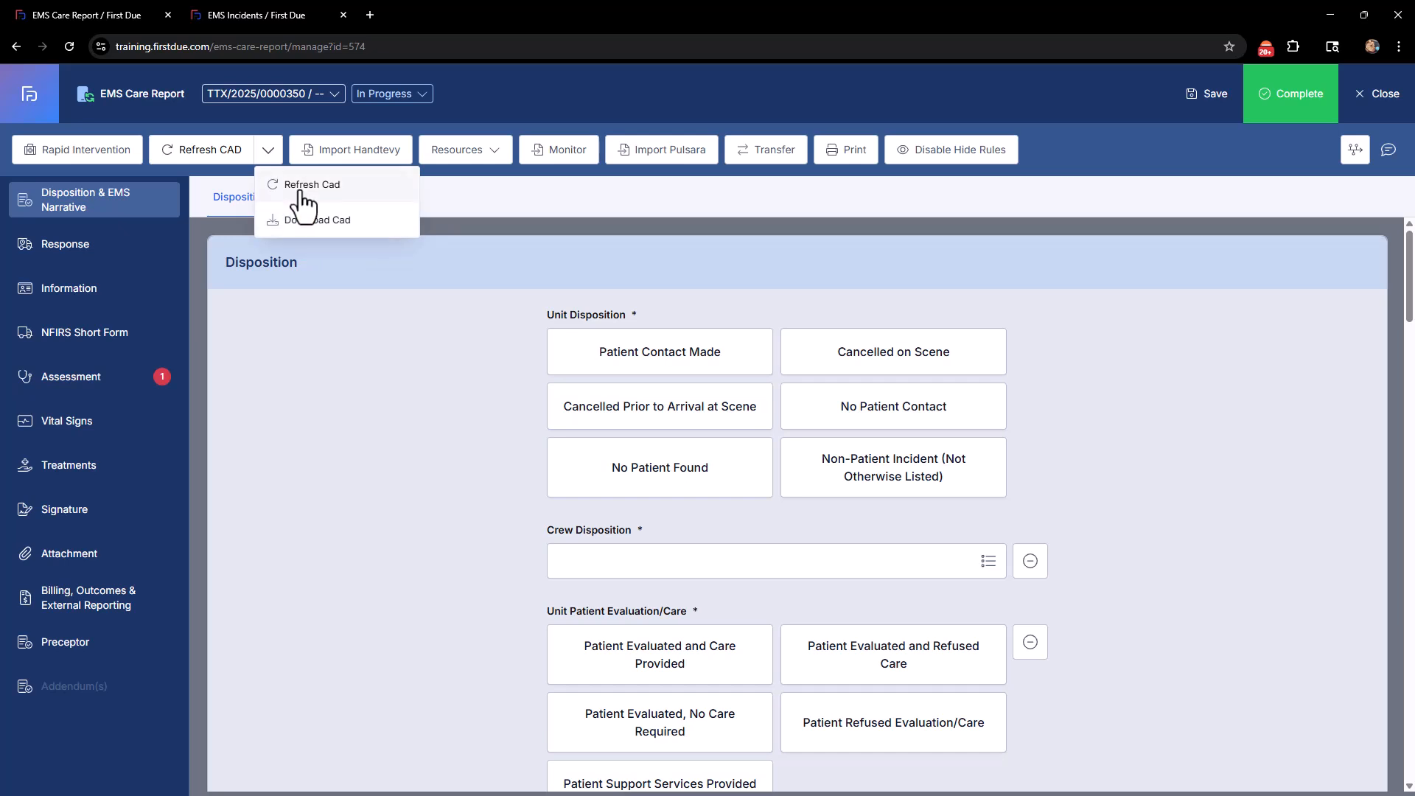
click(267, 153)
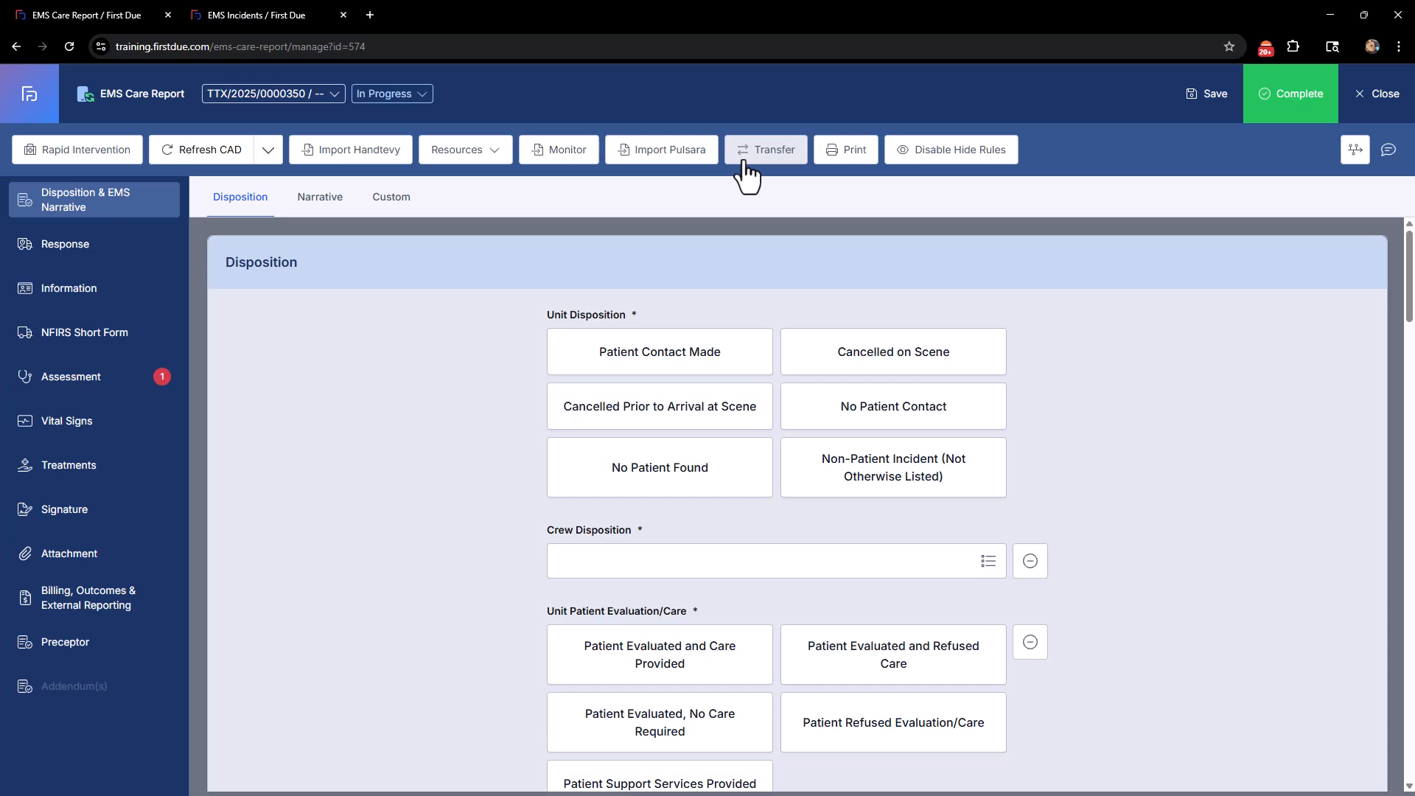
click(628, 467)
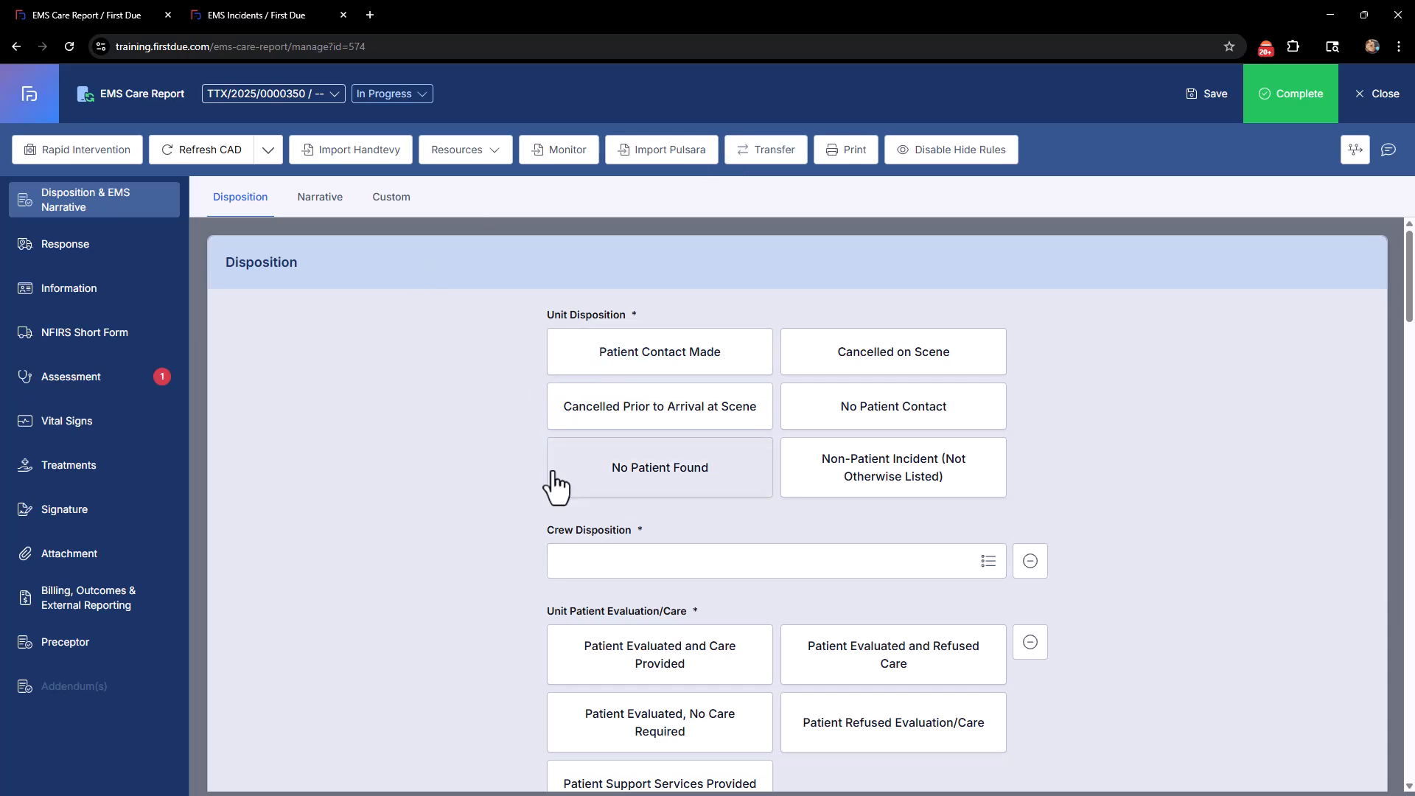
click(775, 166)
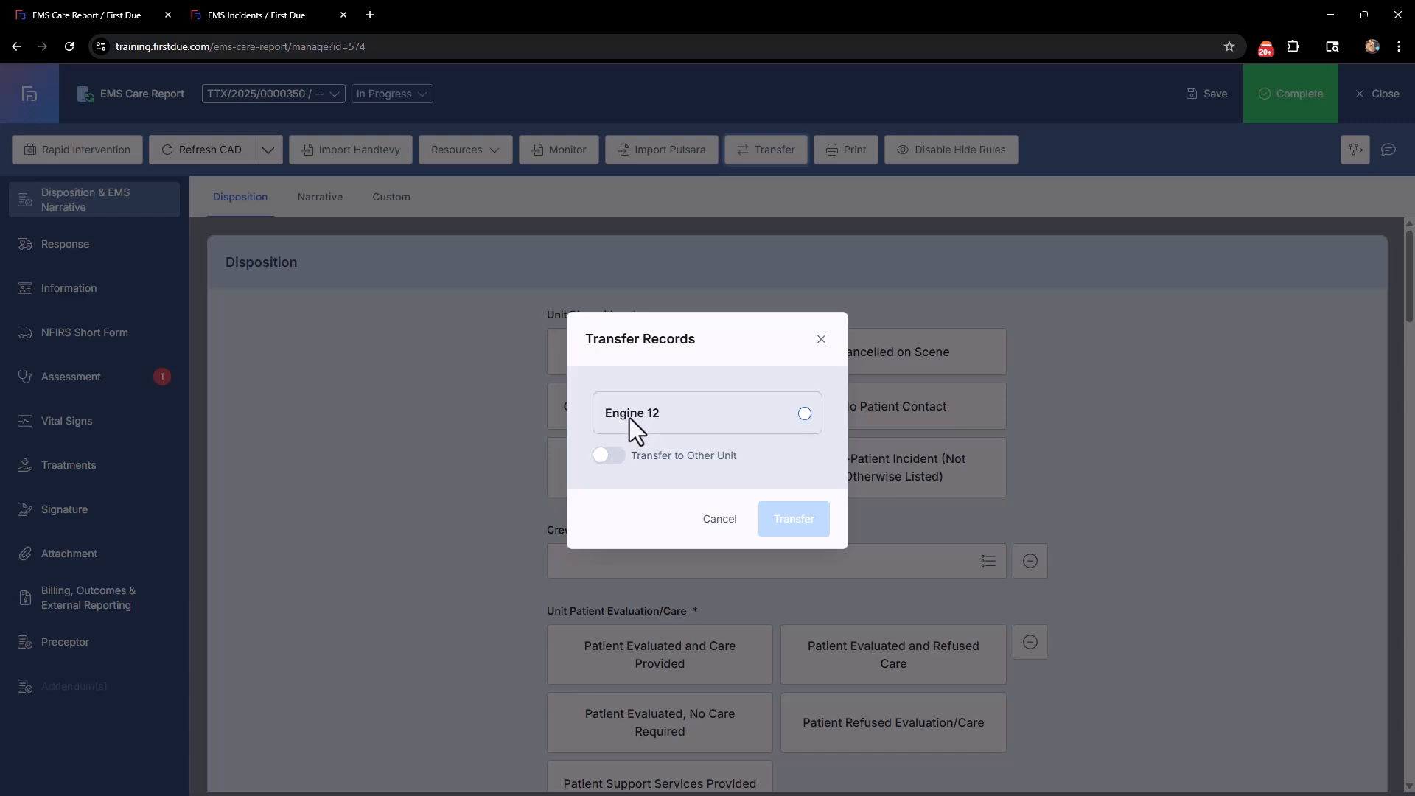
Select Engine 12, switch on Transfer to Other Unit, then cancel without transferring
click(800, 414)
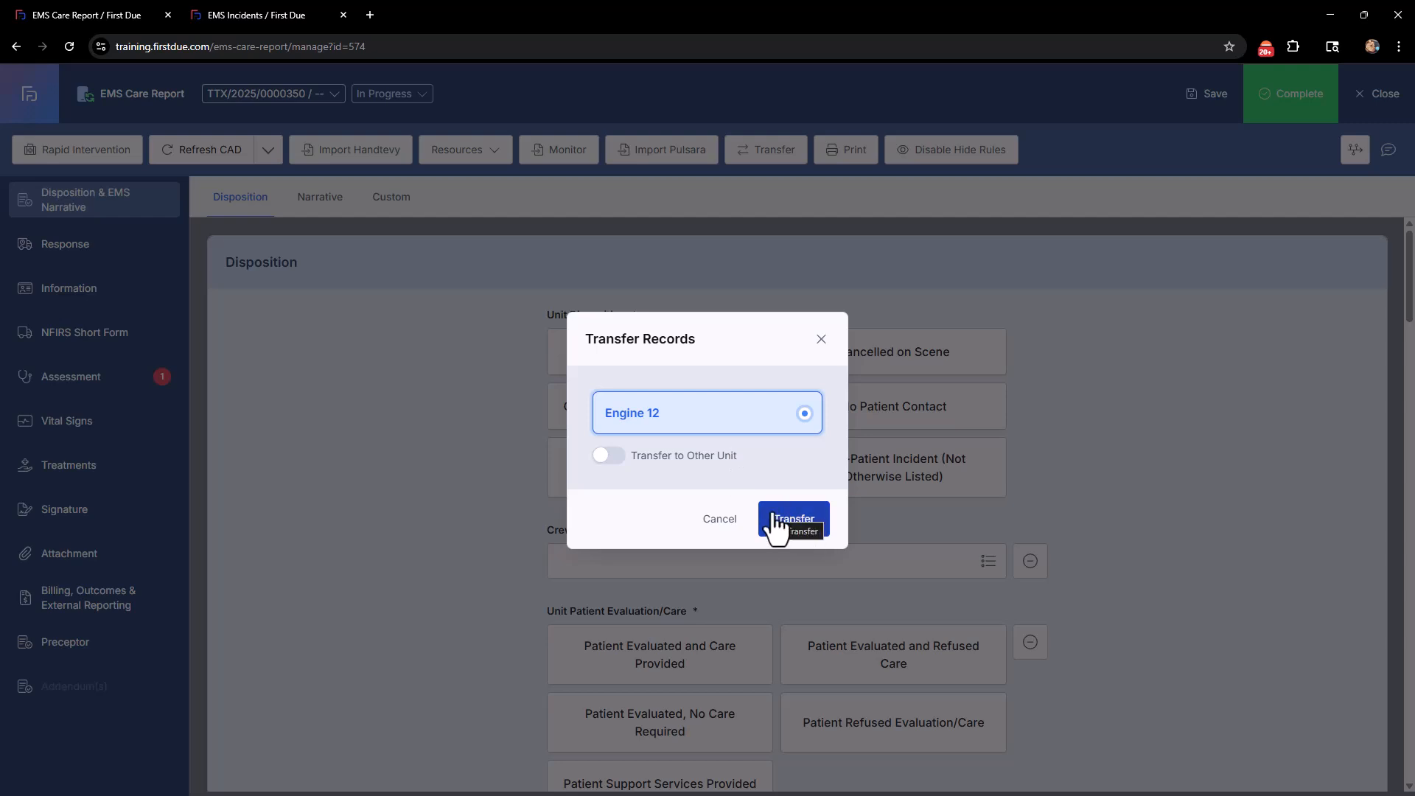
click(609, 455)
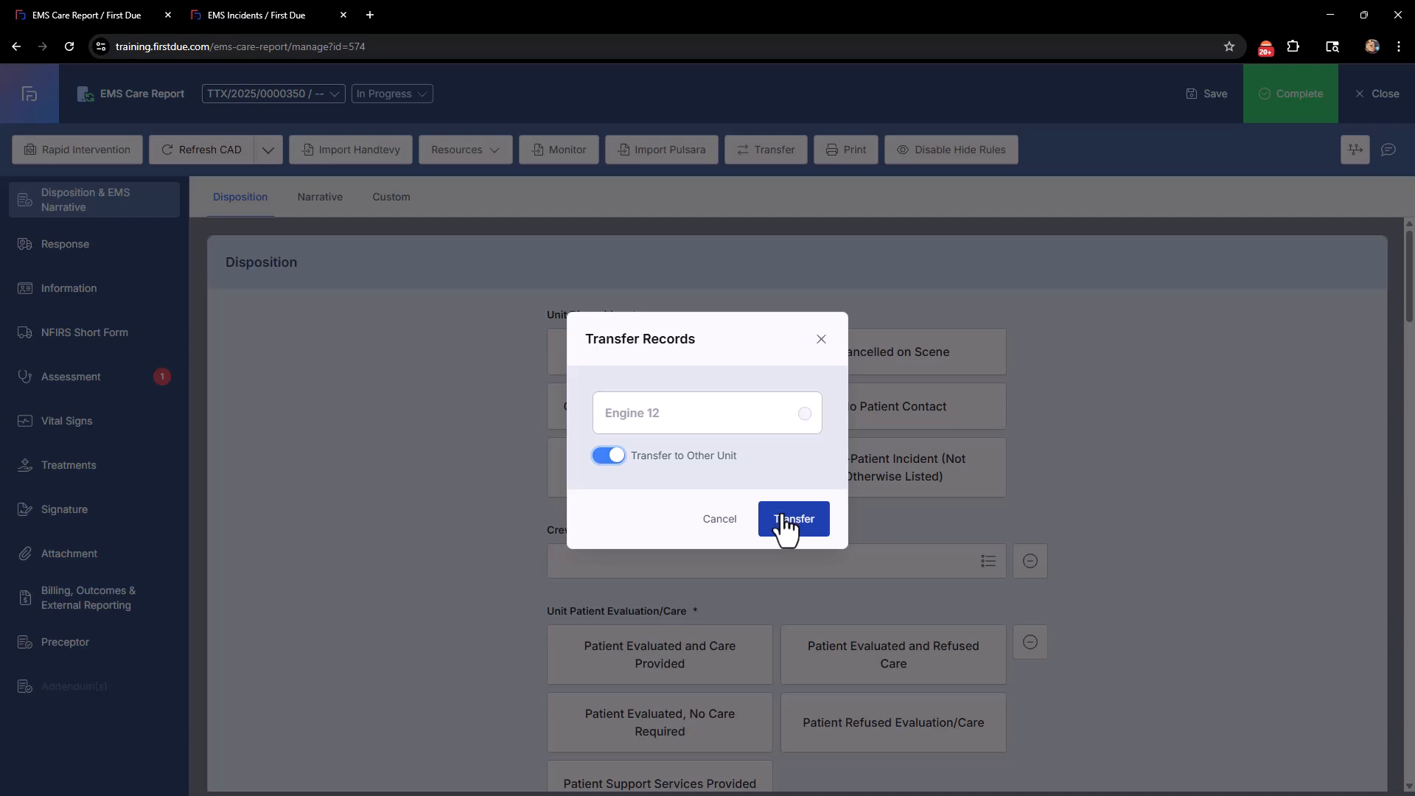
click(720, 519)
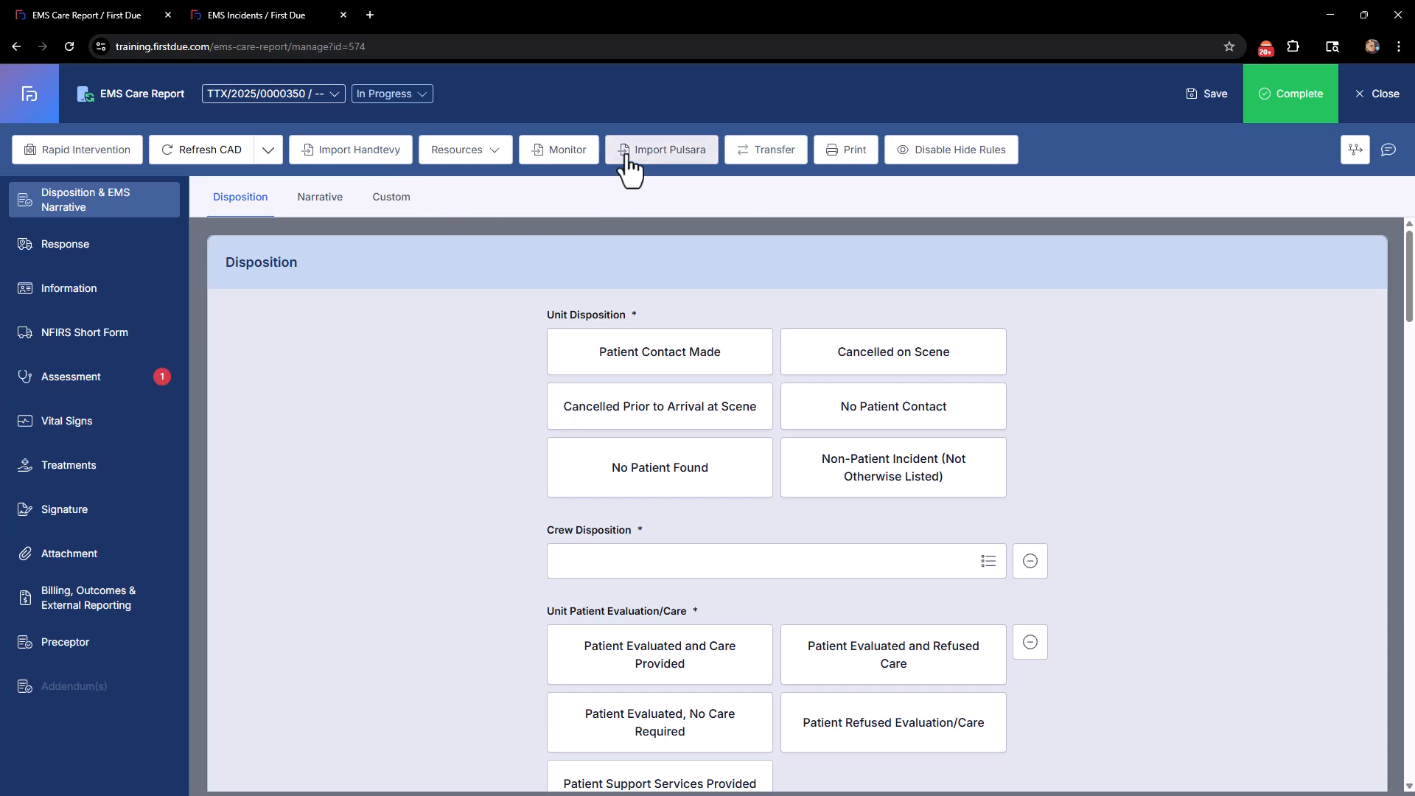
Check the Handtevy import and its filters; no data from the last 24 hours
click(354, 165)
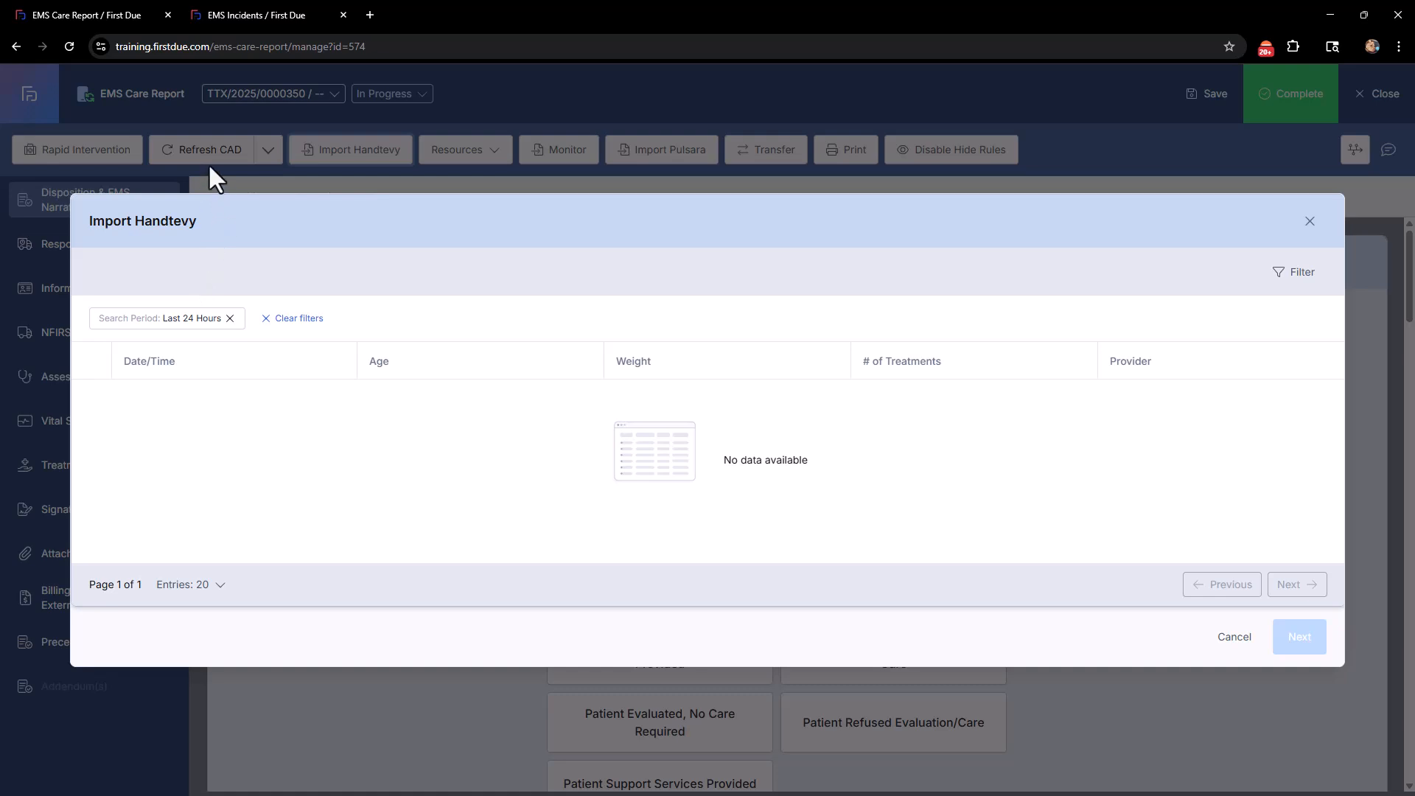
click(1280, 294)
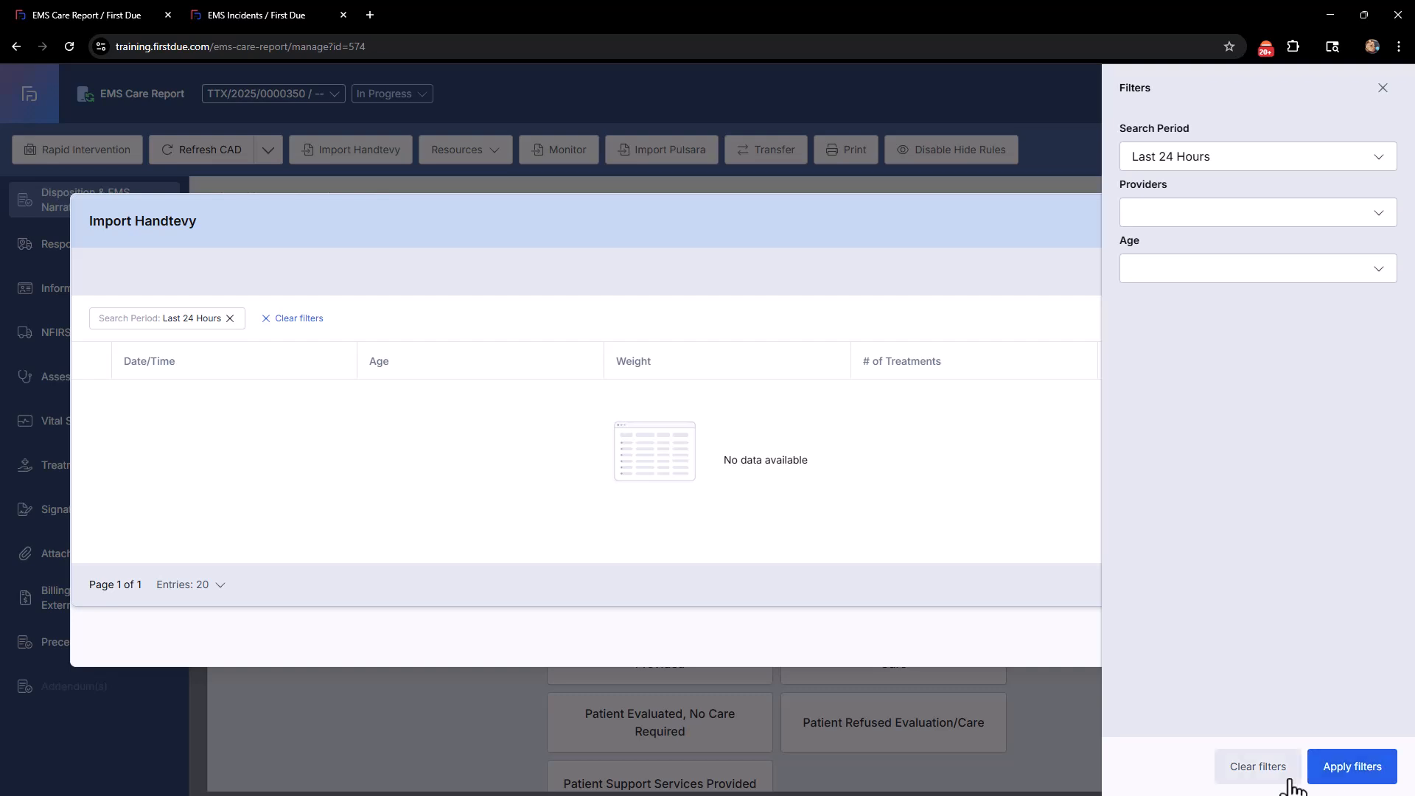
click(1381, 88)
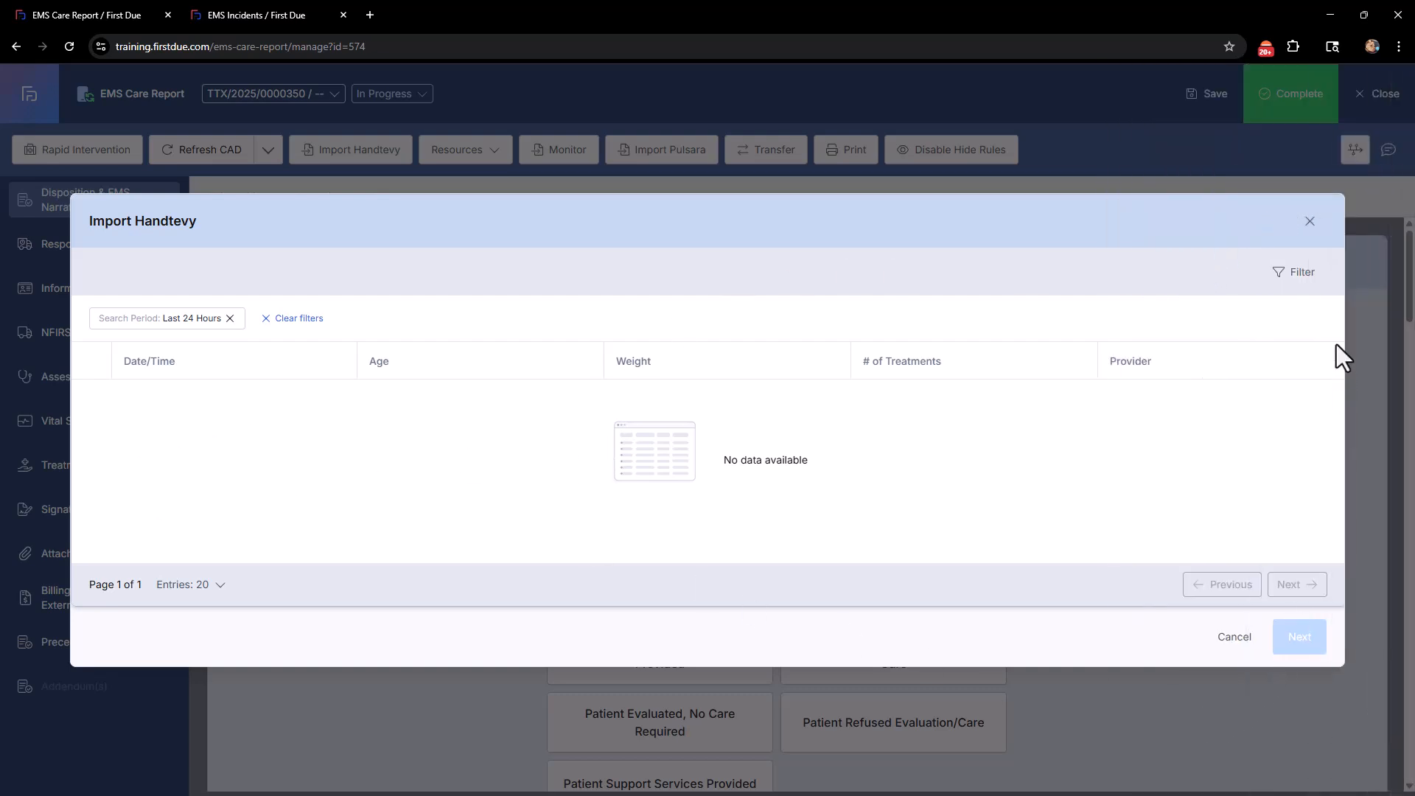
click(1310, 222)
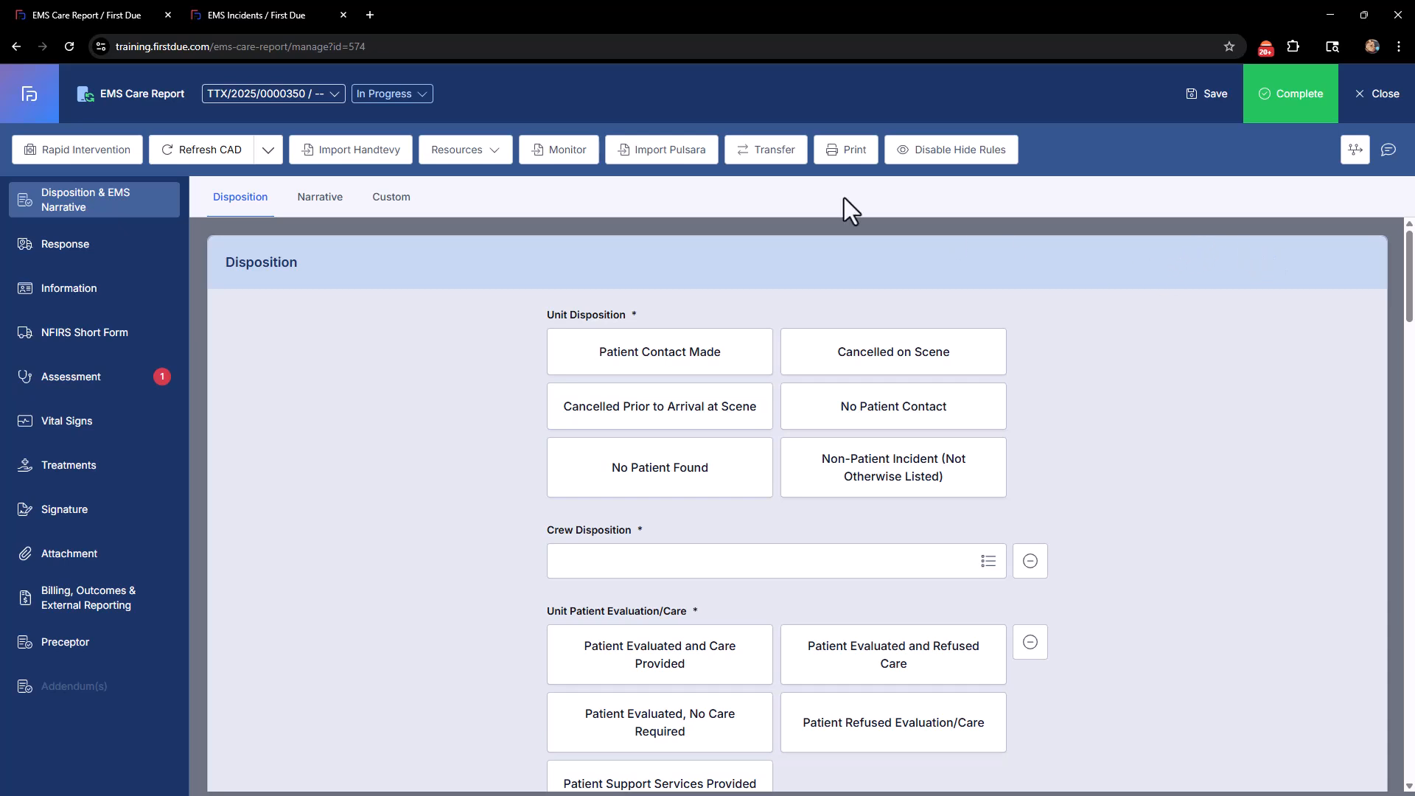
Check the Pulsara import and its filters; it is also empty for the last 24 hours
click(675, 151)
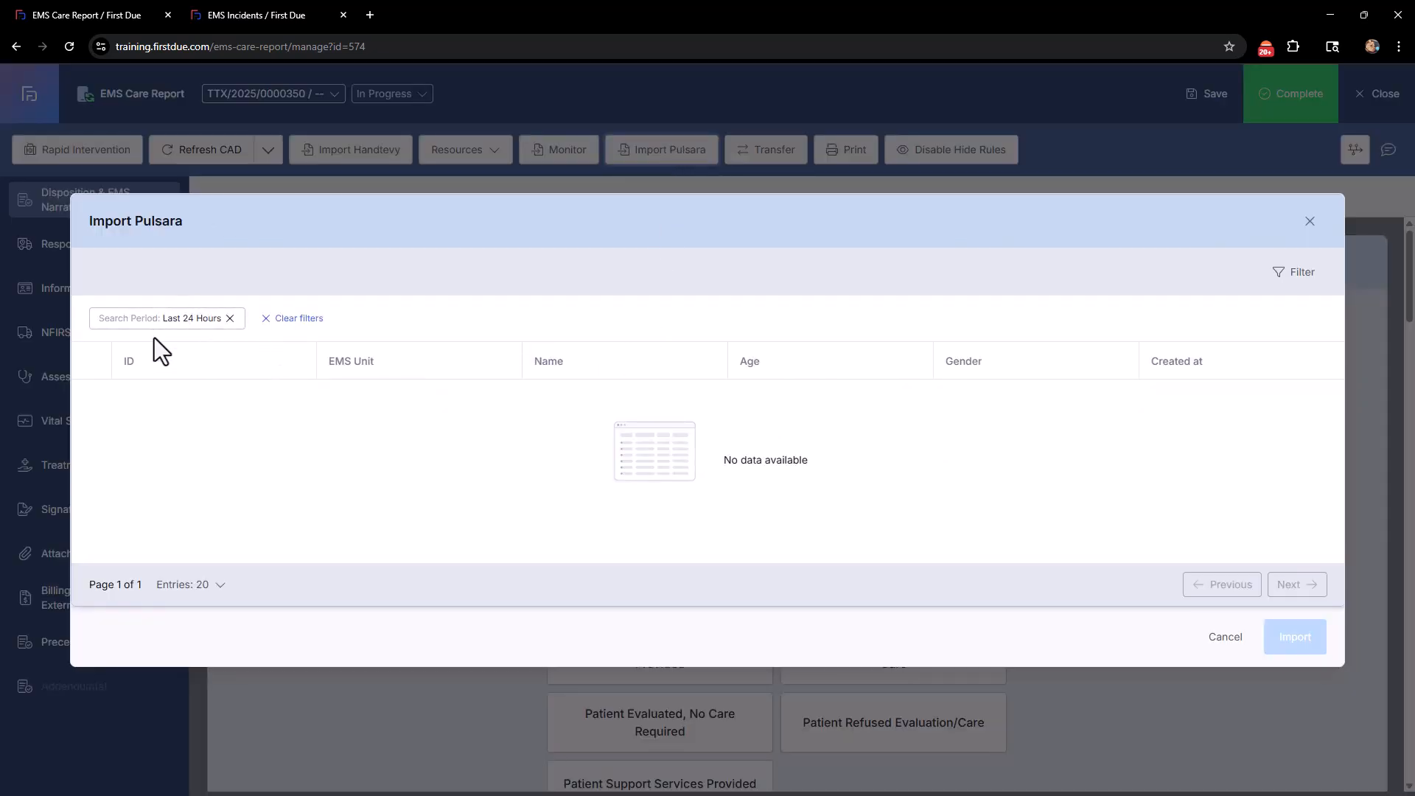
click(1283, 274)
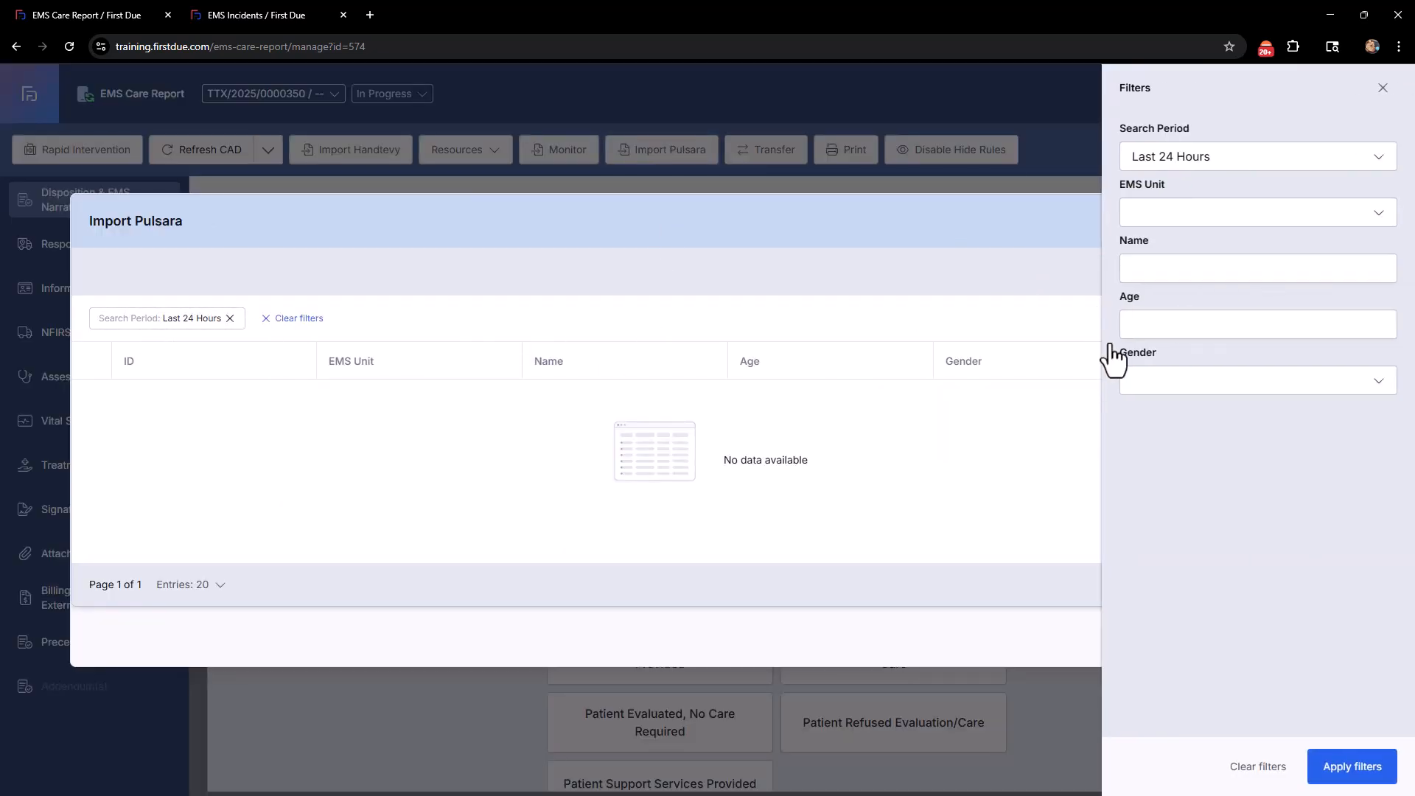
click(1381, 89)
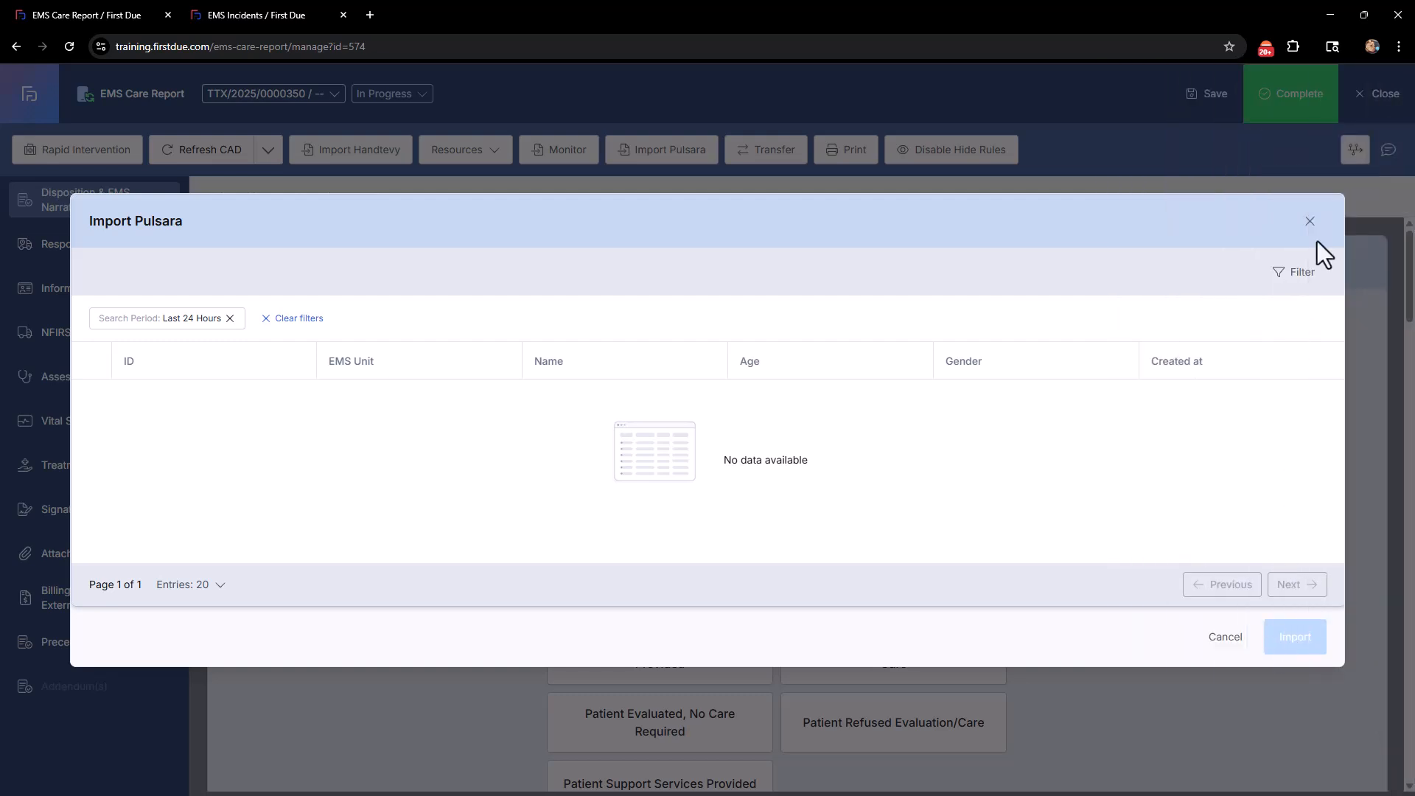
click(1309, 221)
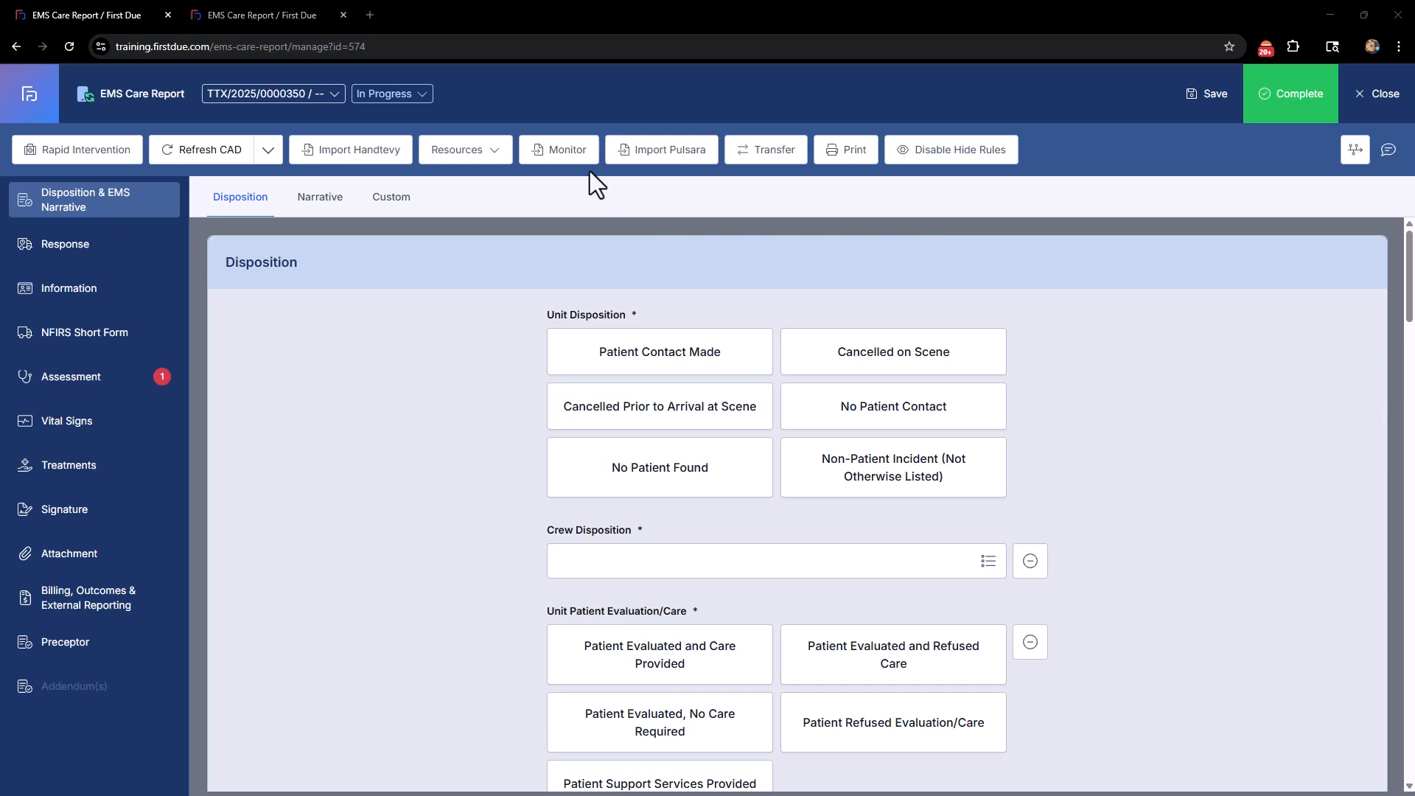
On the other care report, filter monitor imports to Last 3 Days and open the most recent recording
click(273, 11)
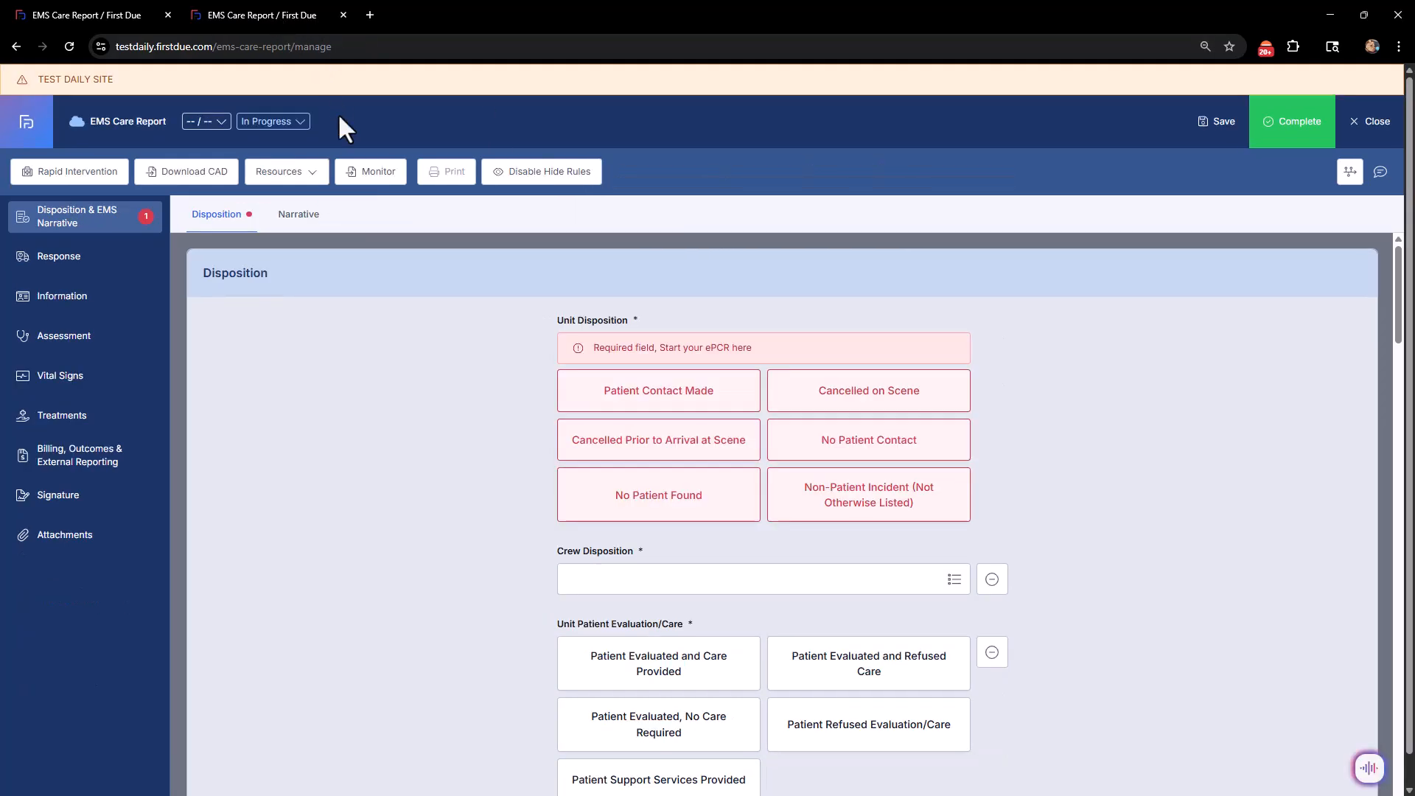
click(368, 177)
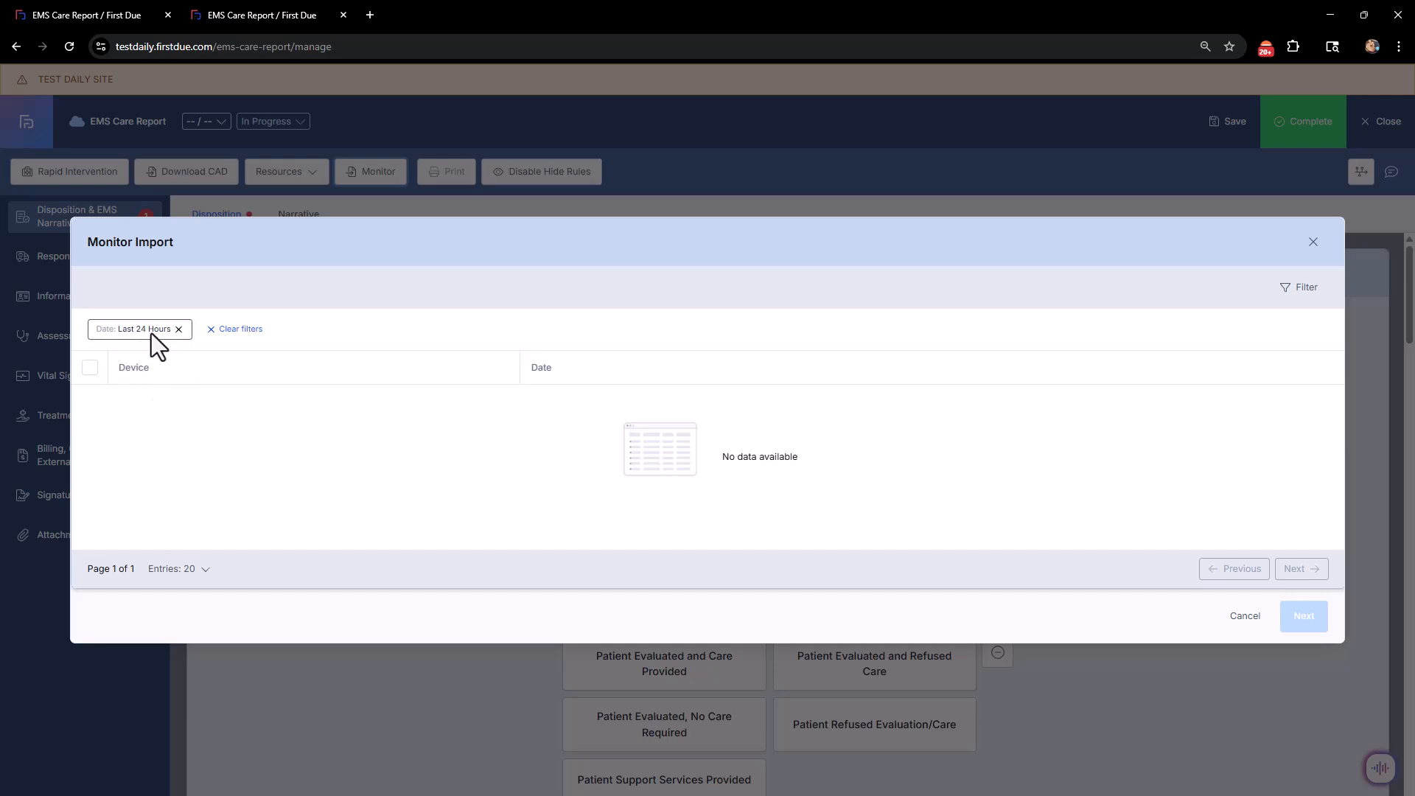
click(1301, 289)
click(1249, 247)
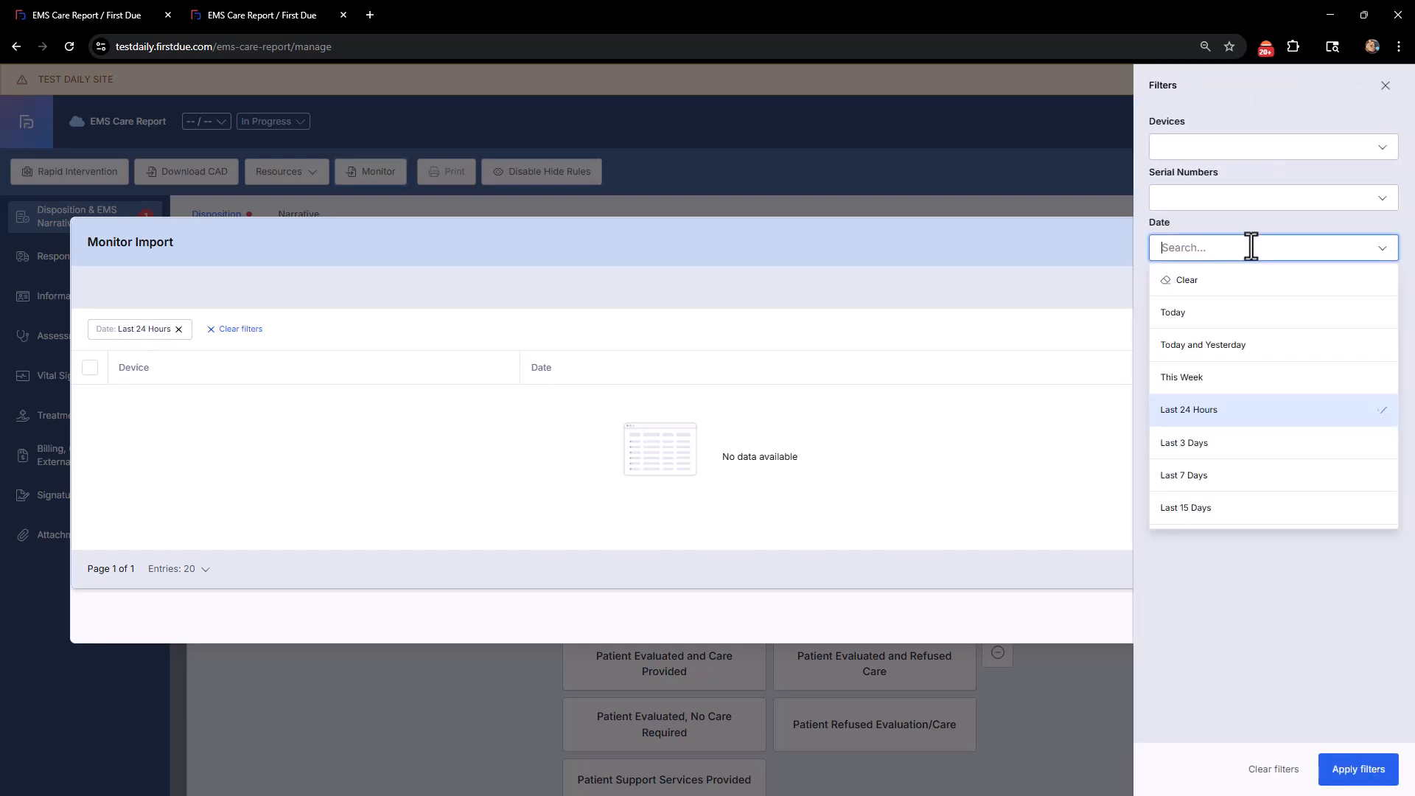
click(1214, 442)
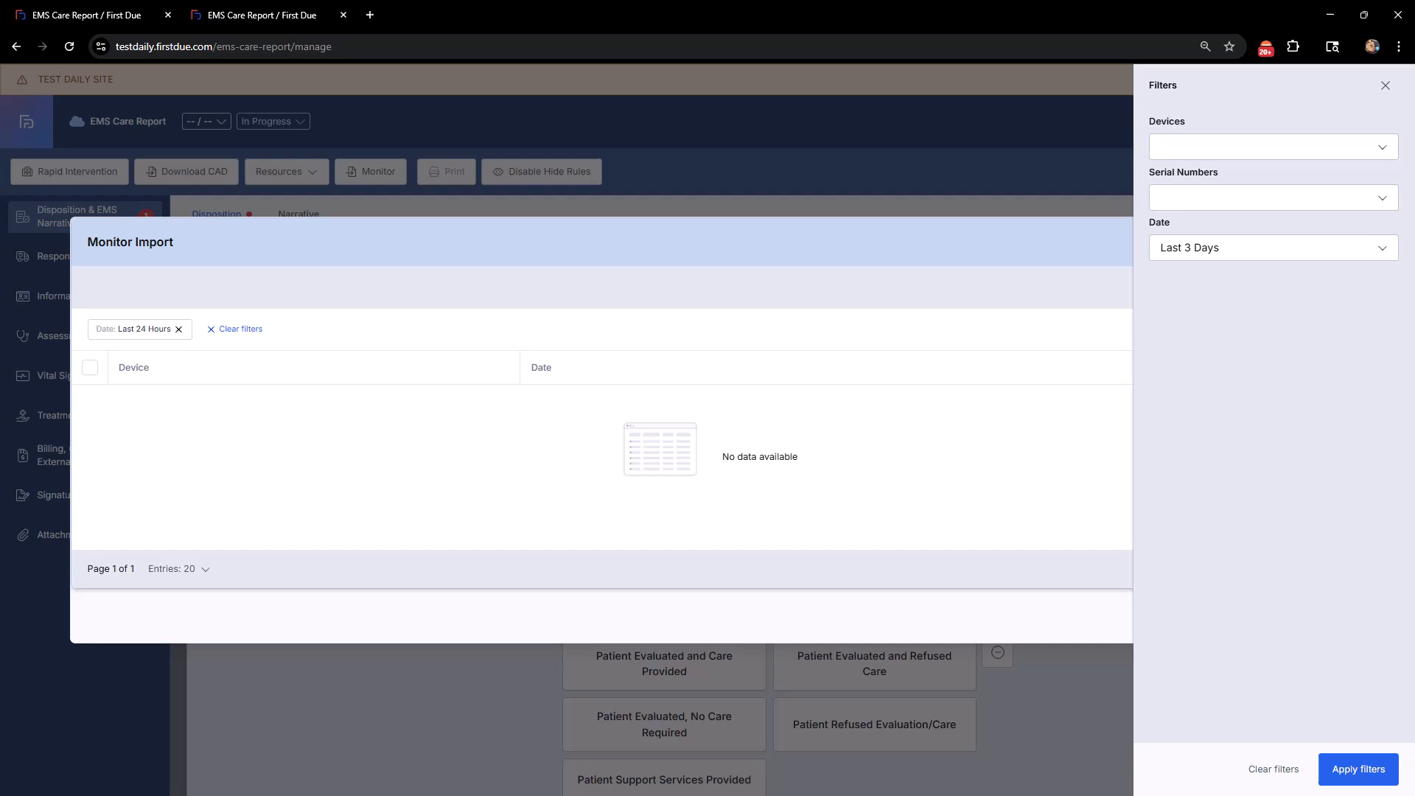
click(1372, 779)
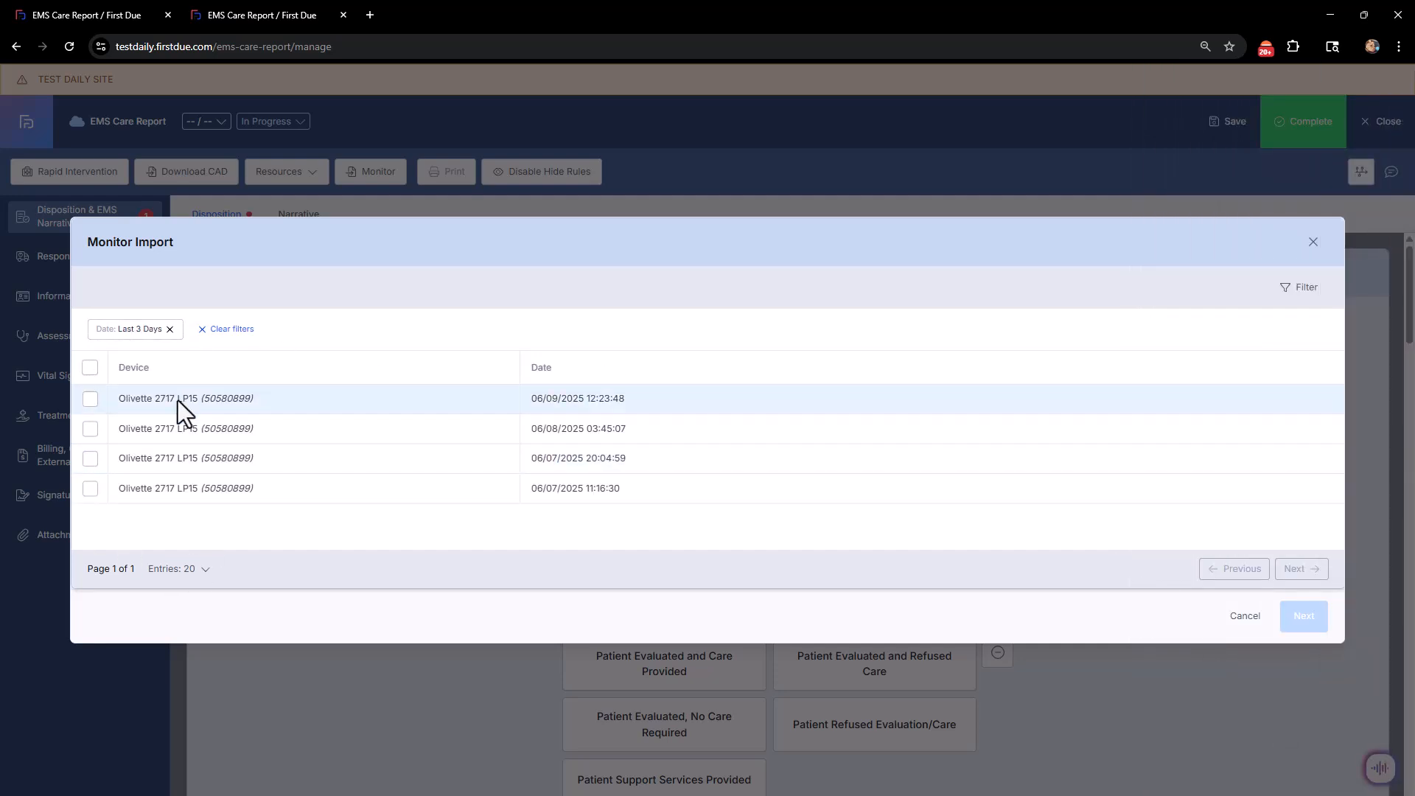
click(90, 398)
click(1317, 616)
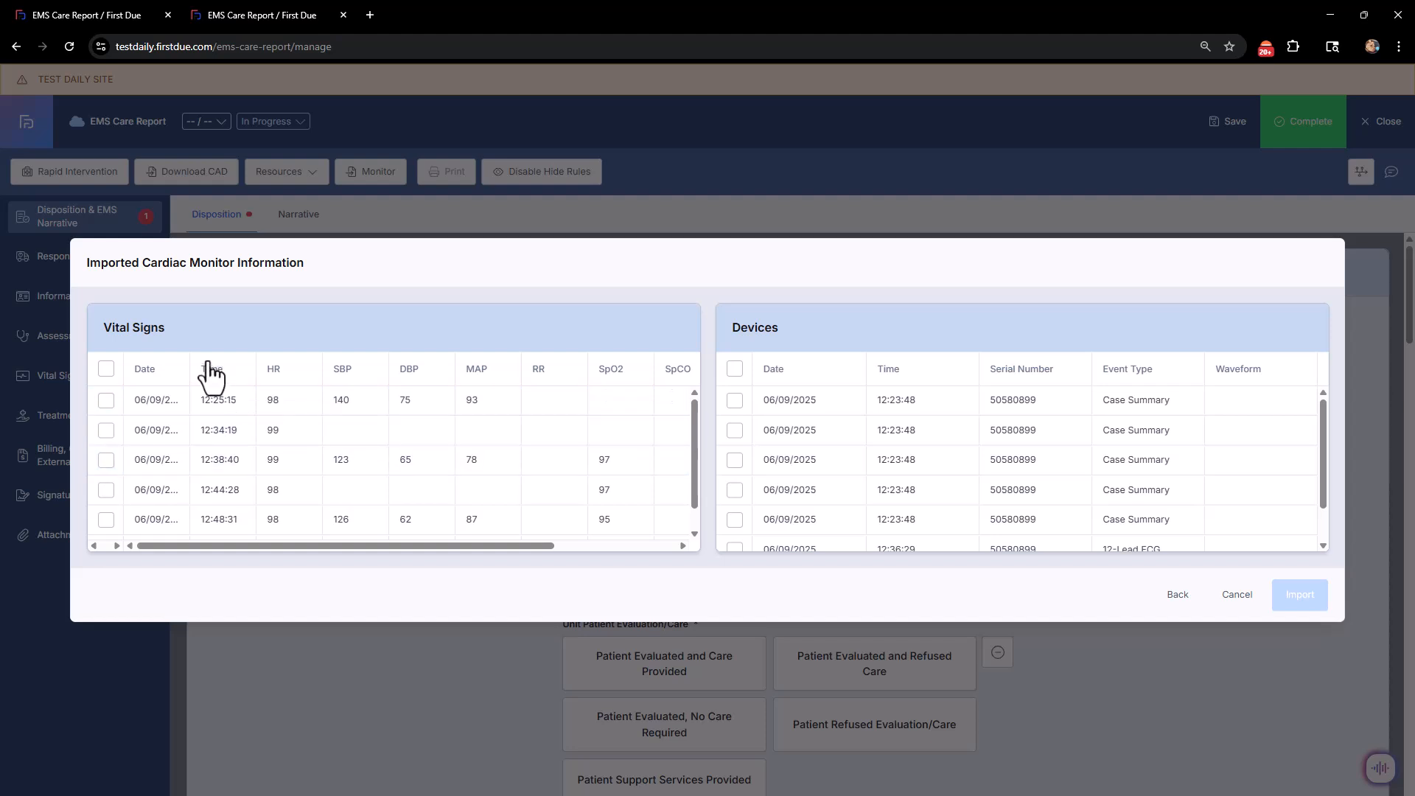
Import the 12-Lead ECG and the 12:38, 12:48 and 12:58 vital readings, leaving out 12:34
scroll(183, 418, down, 1)
scroll(851, 395, down, 1)
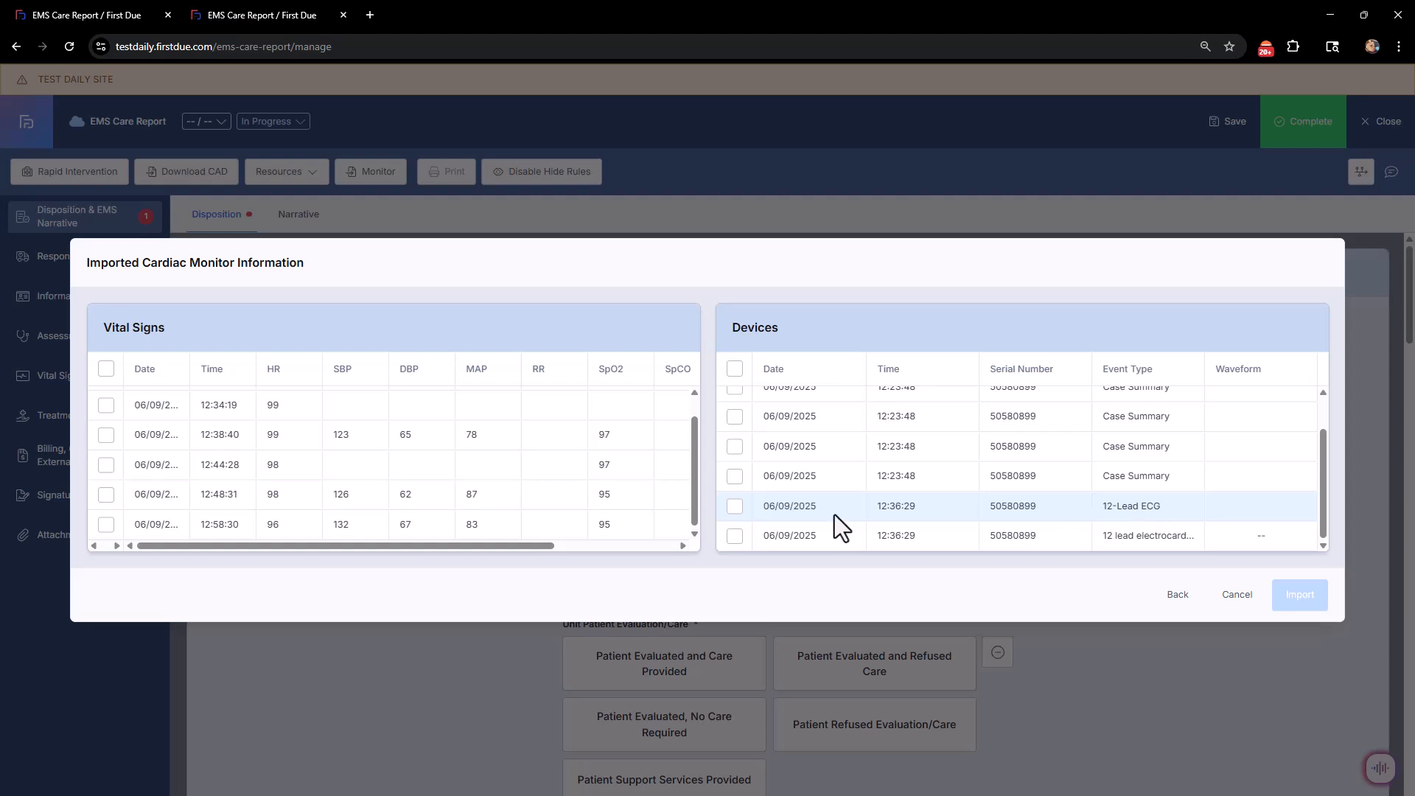
click(735, 506)
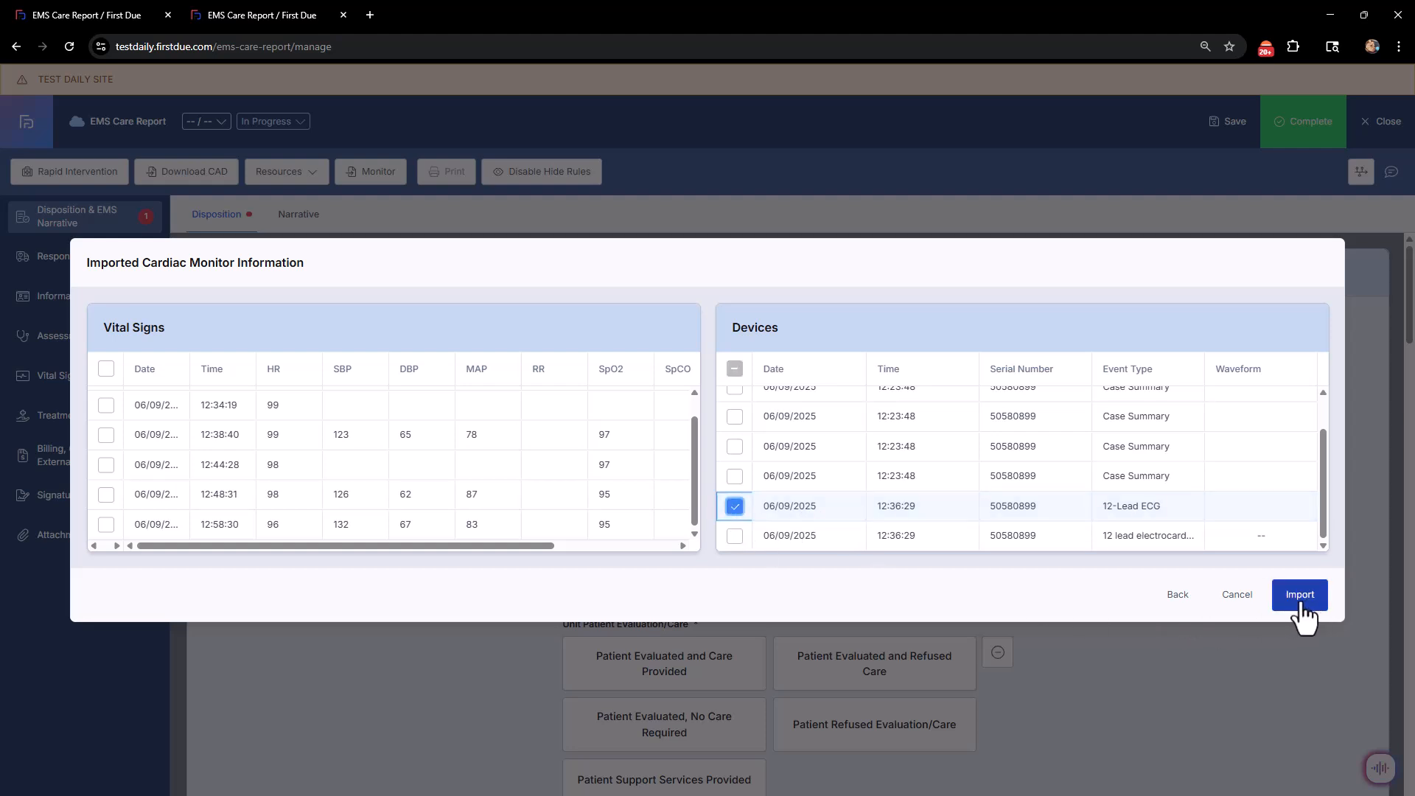
click(106, 406)
click(107, 434)
click(106, 406)
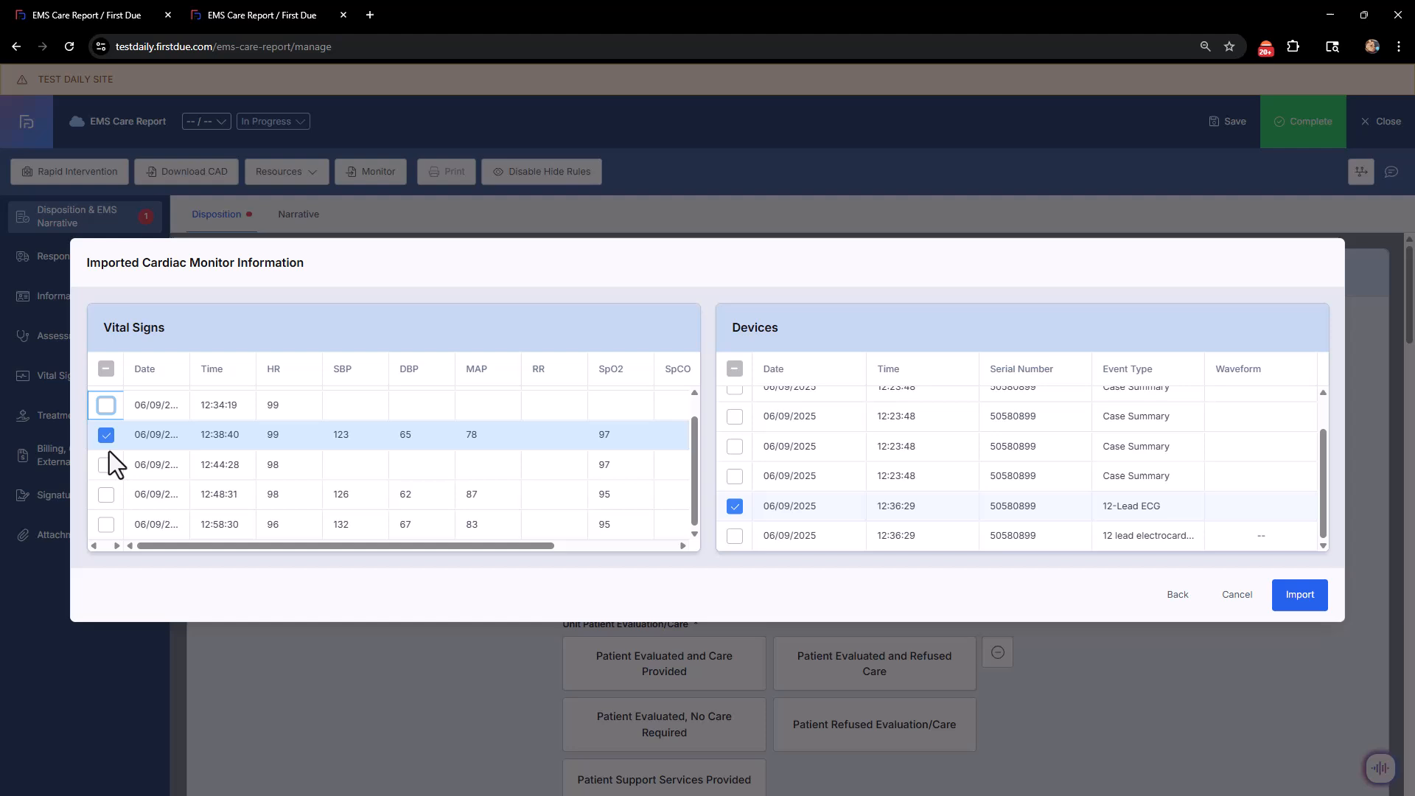
click(106, 494)
click(106, 524)
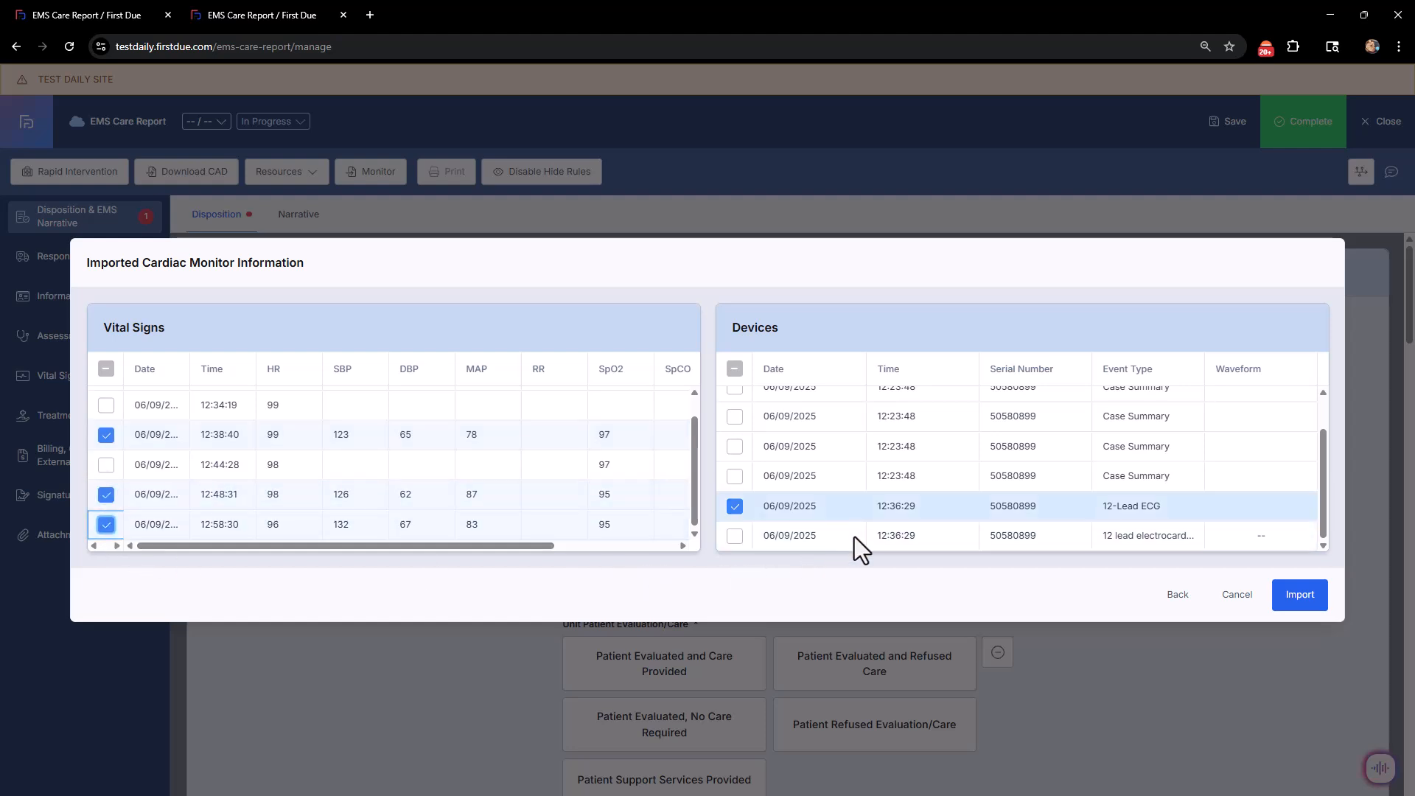
click(1299, 595)
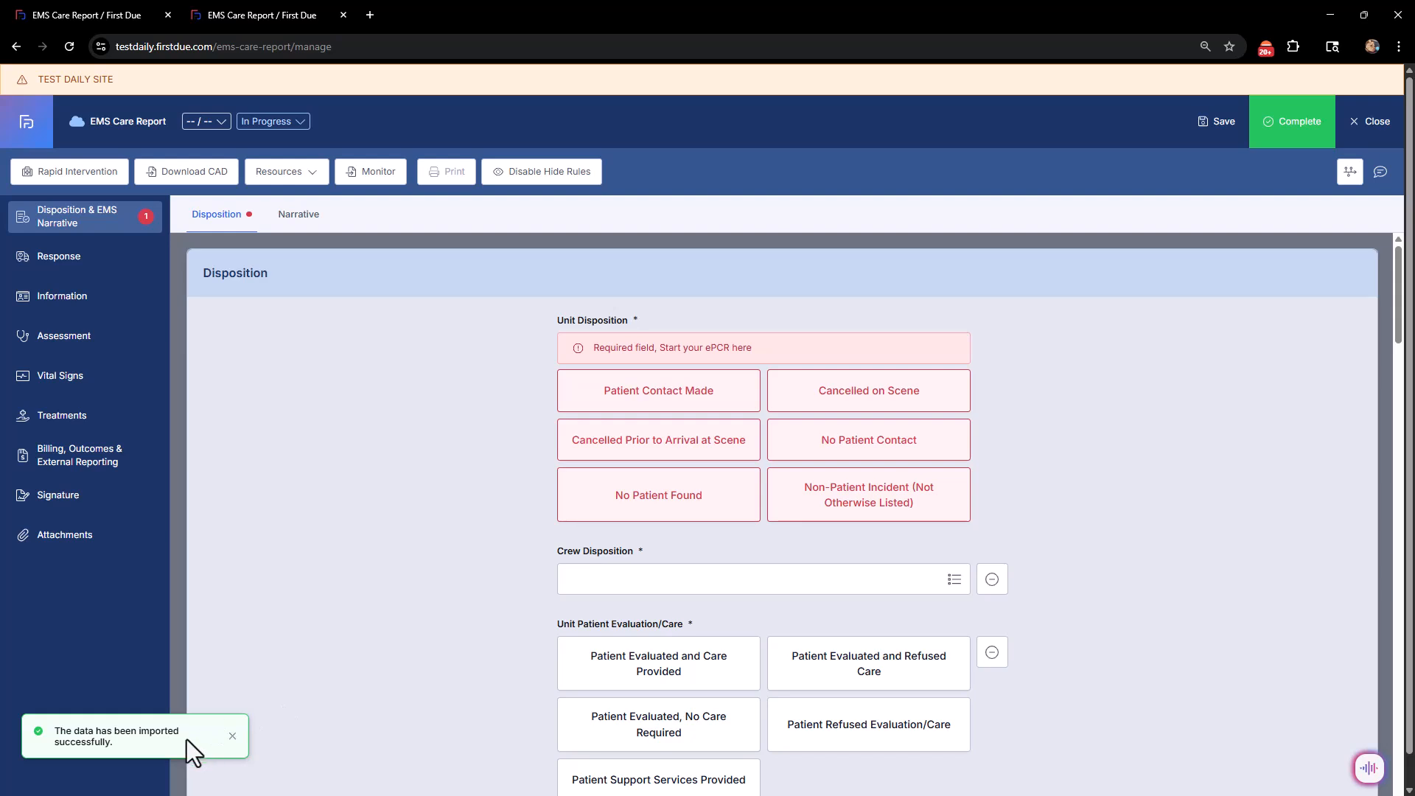
Review the imported vitals (HR 99/98/96, BP 123/65, 126/62, 132/67) and the 12-Lead ECG device entry
click(63, 381)
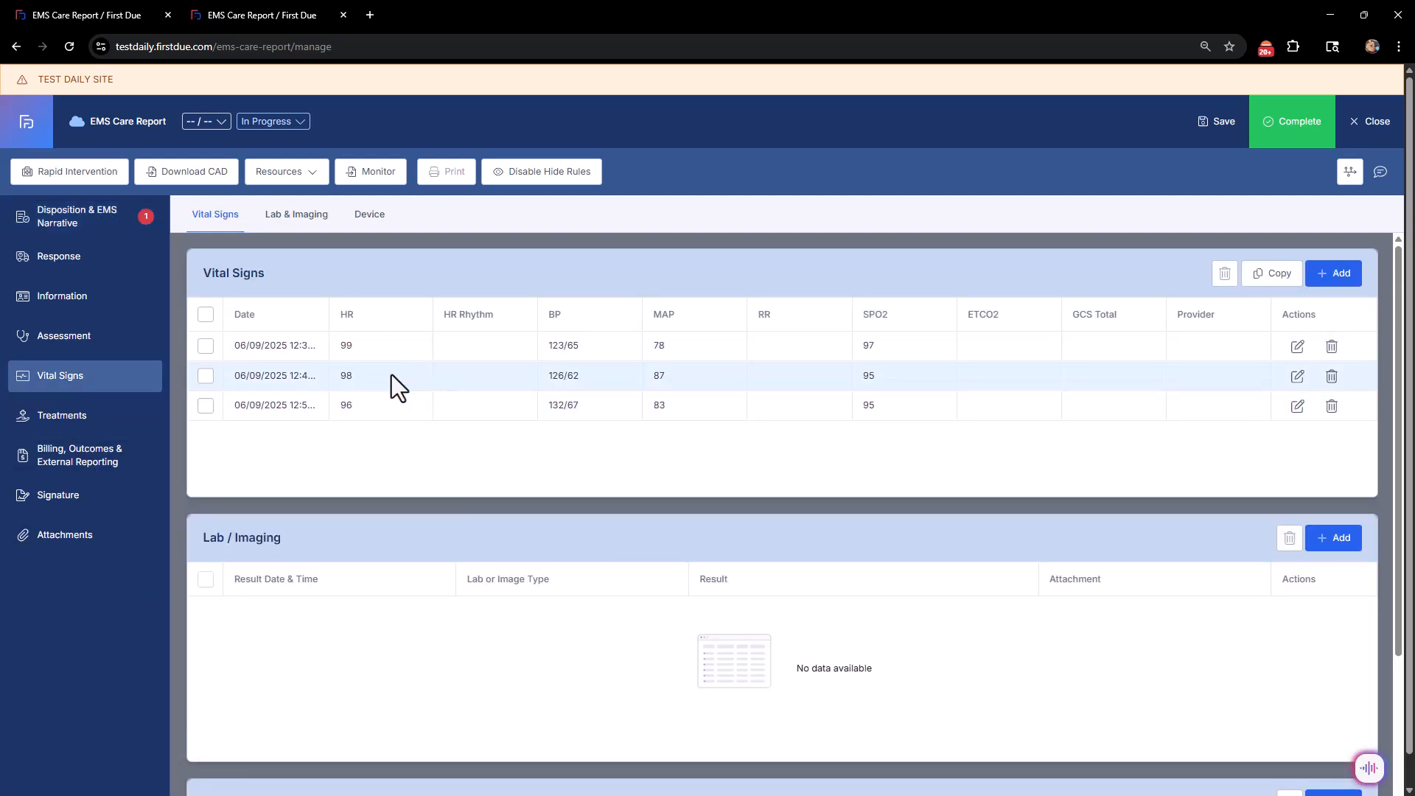
scroll(406, 518, down, 3)
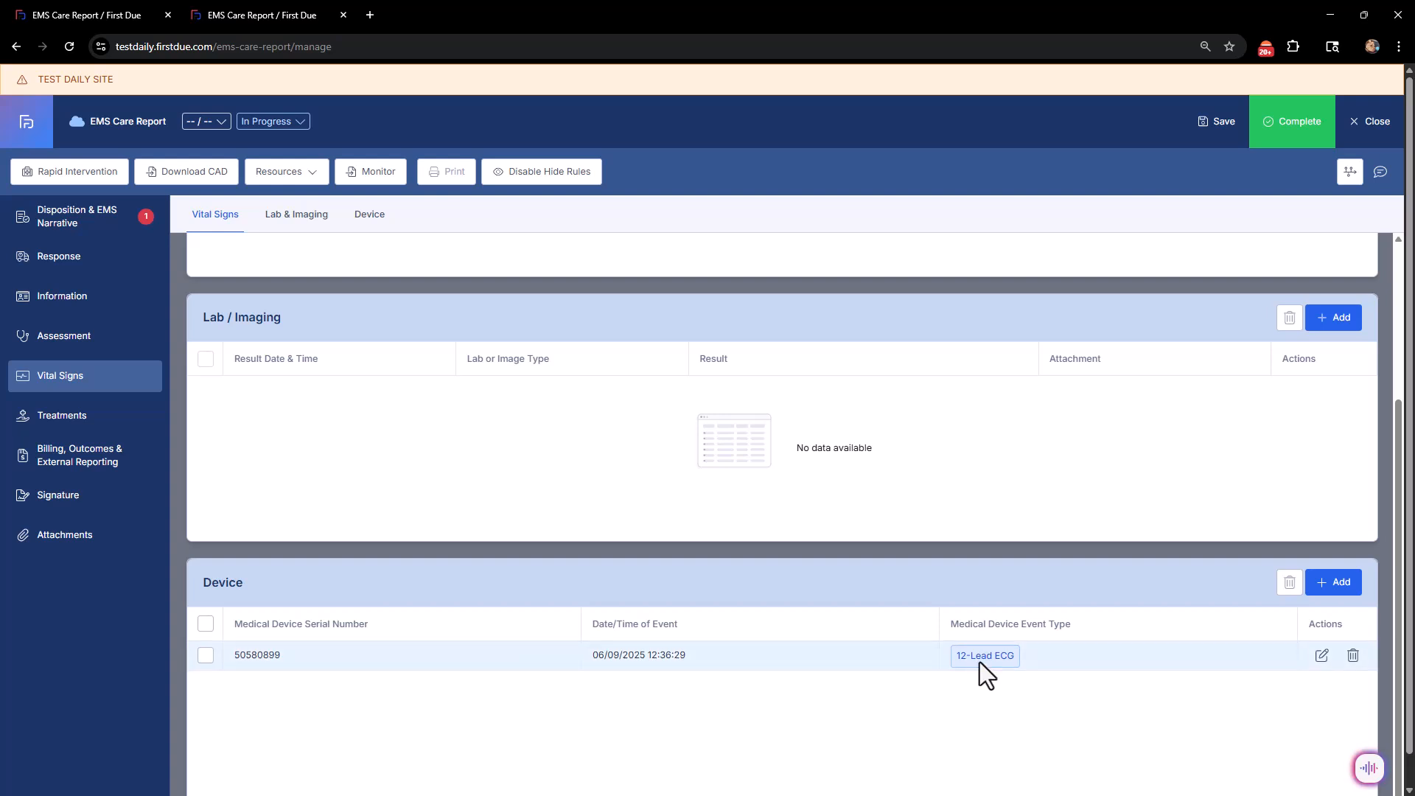
click(1321, 655)
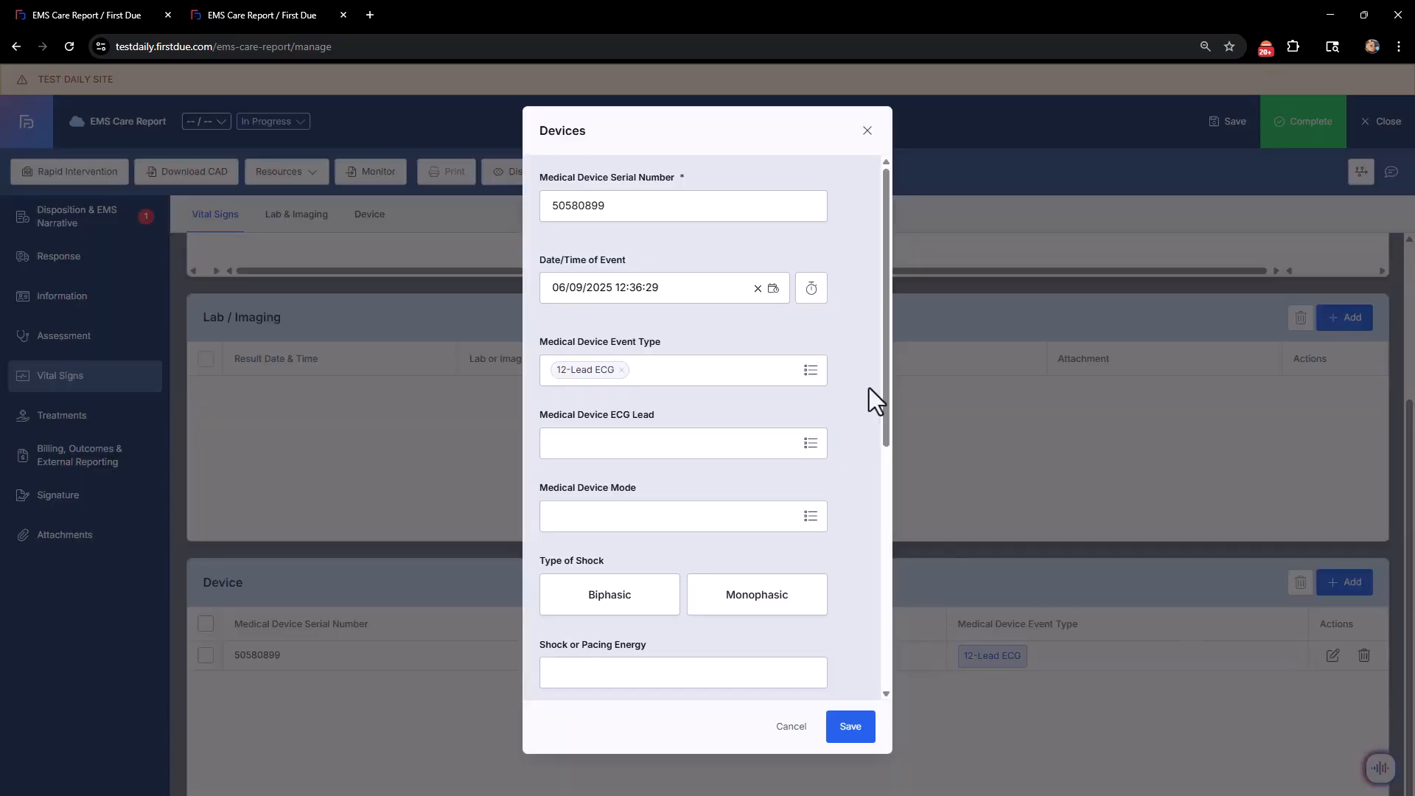
click(791, 726)
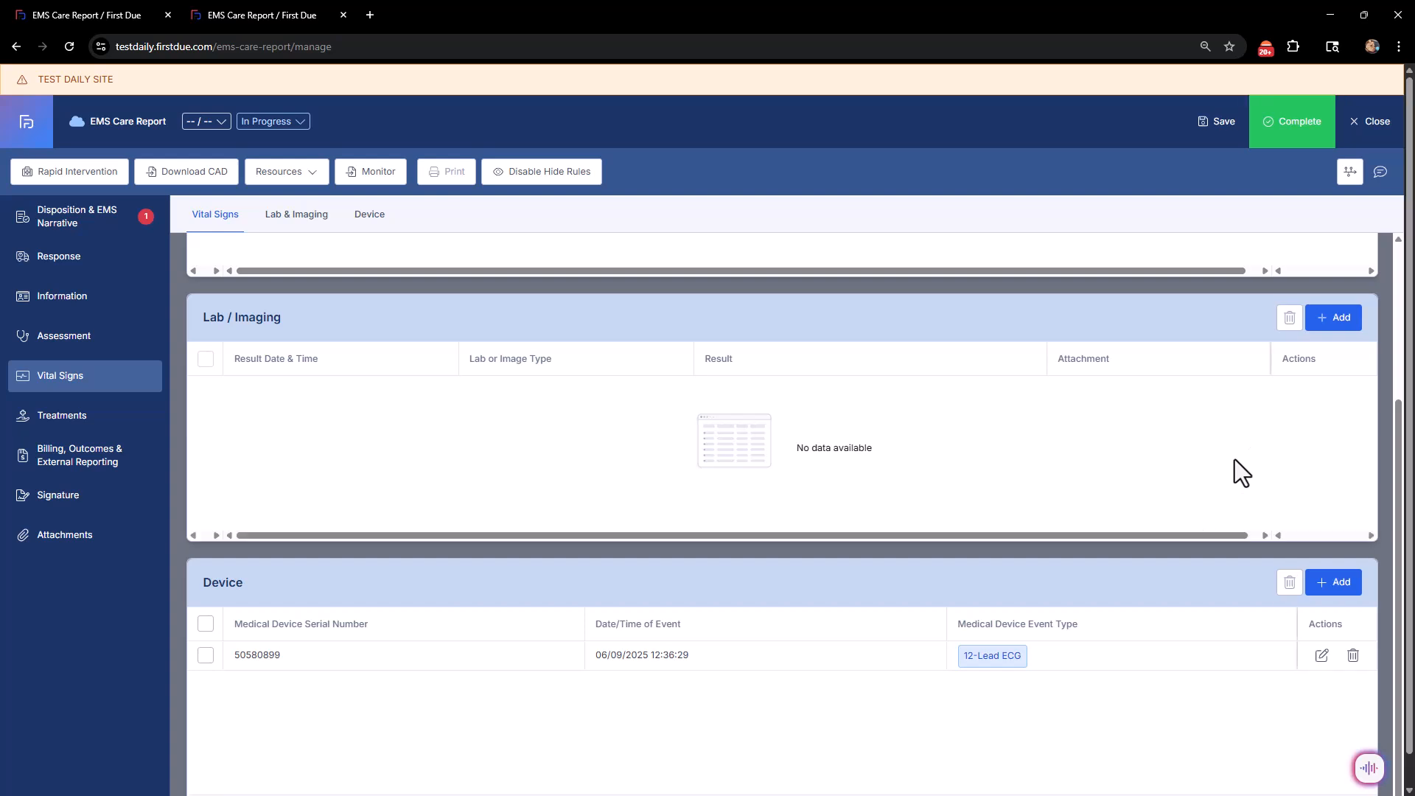
scroll(1235, 458, up, 3)
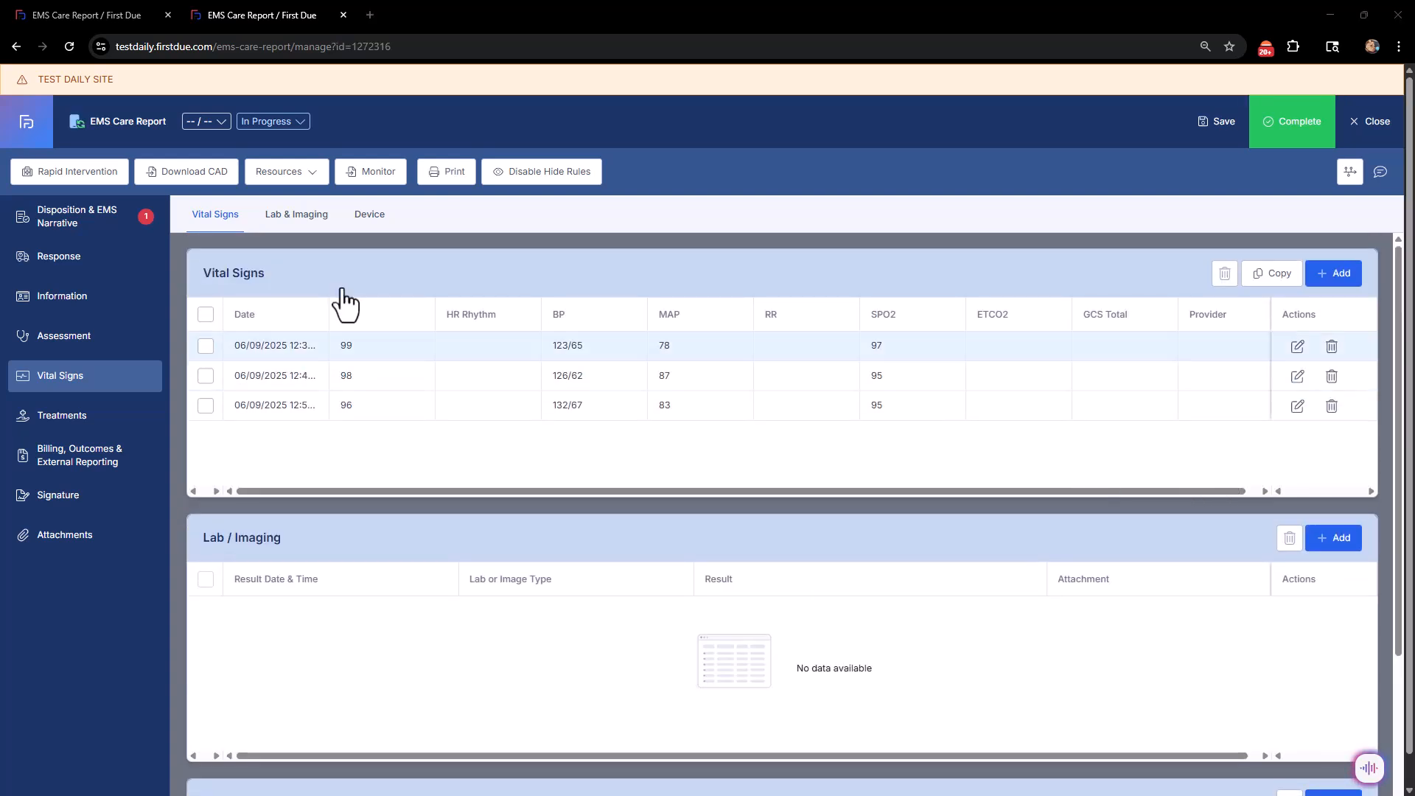
Add a Rapid Intervention blood glucose reading of 132 with the provider set to Not Reporting
click(78, 172)
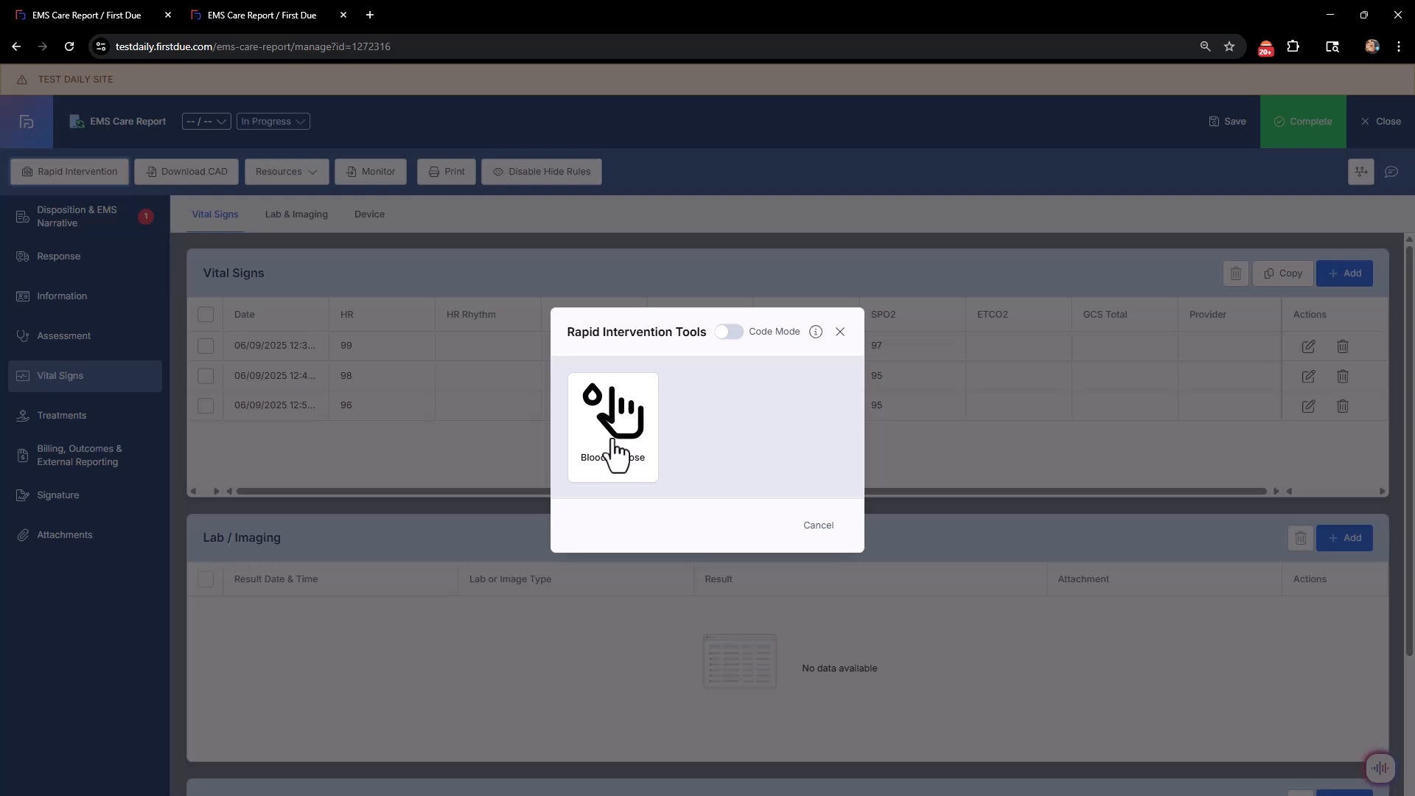
click(616, 451)
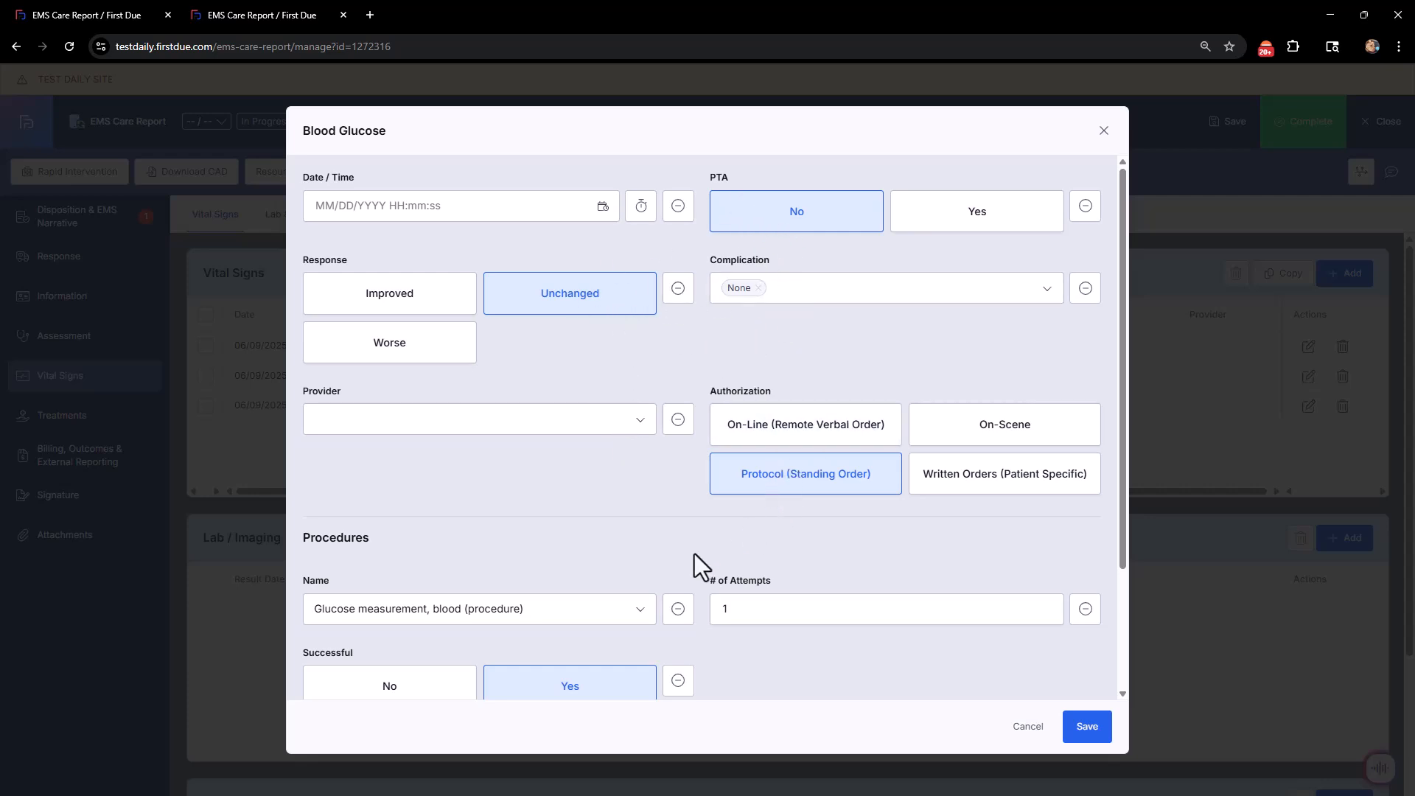
scroll(678, 527, down, 2)
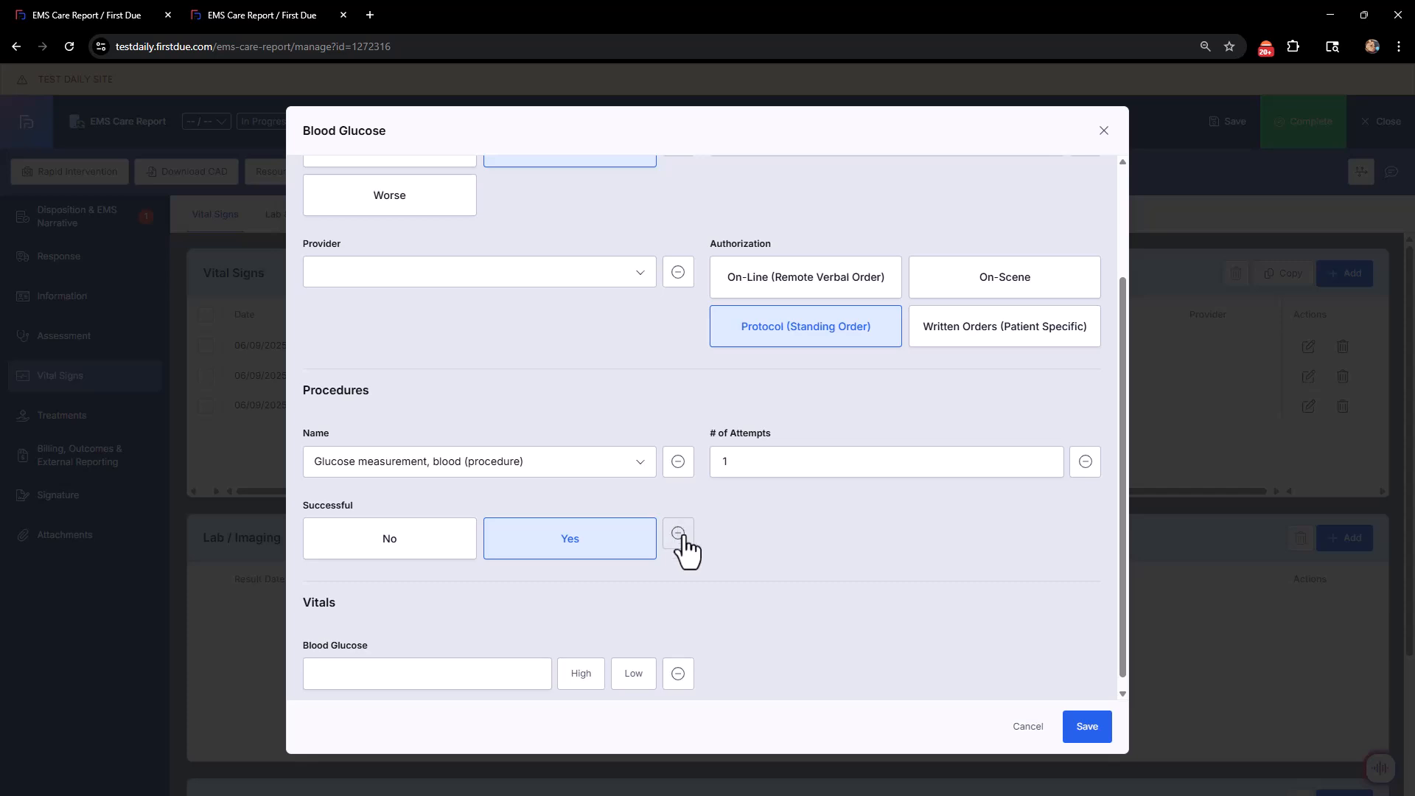
scroll(674, 549, up, 2)
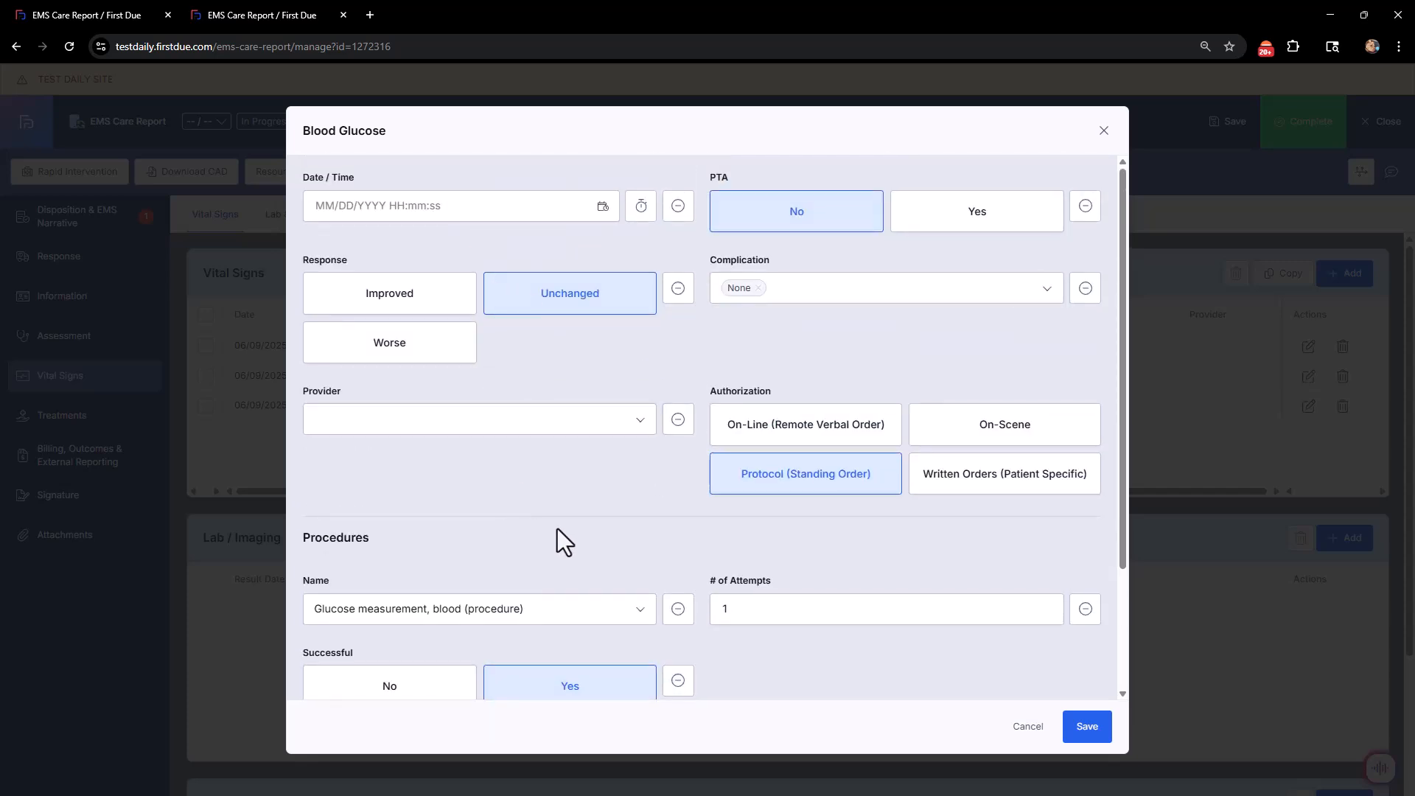
click(678, 420)
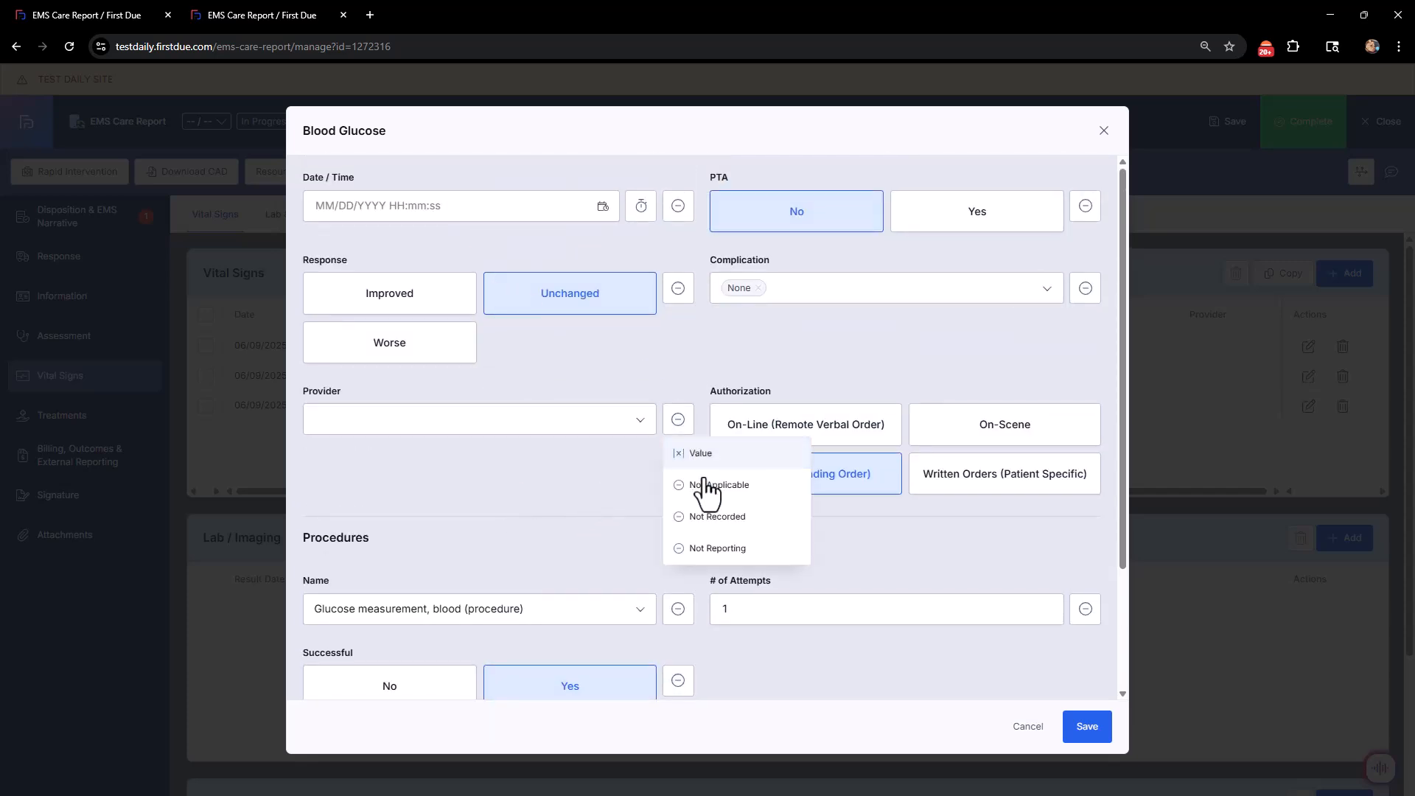
click(711, 549)
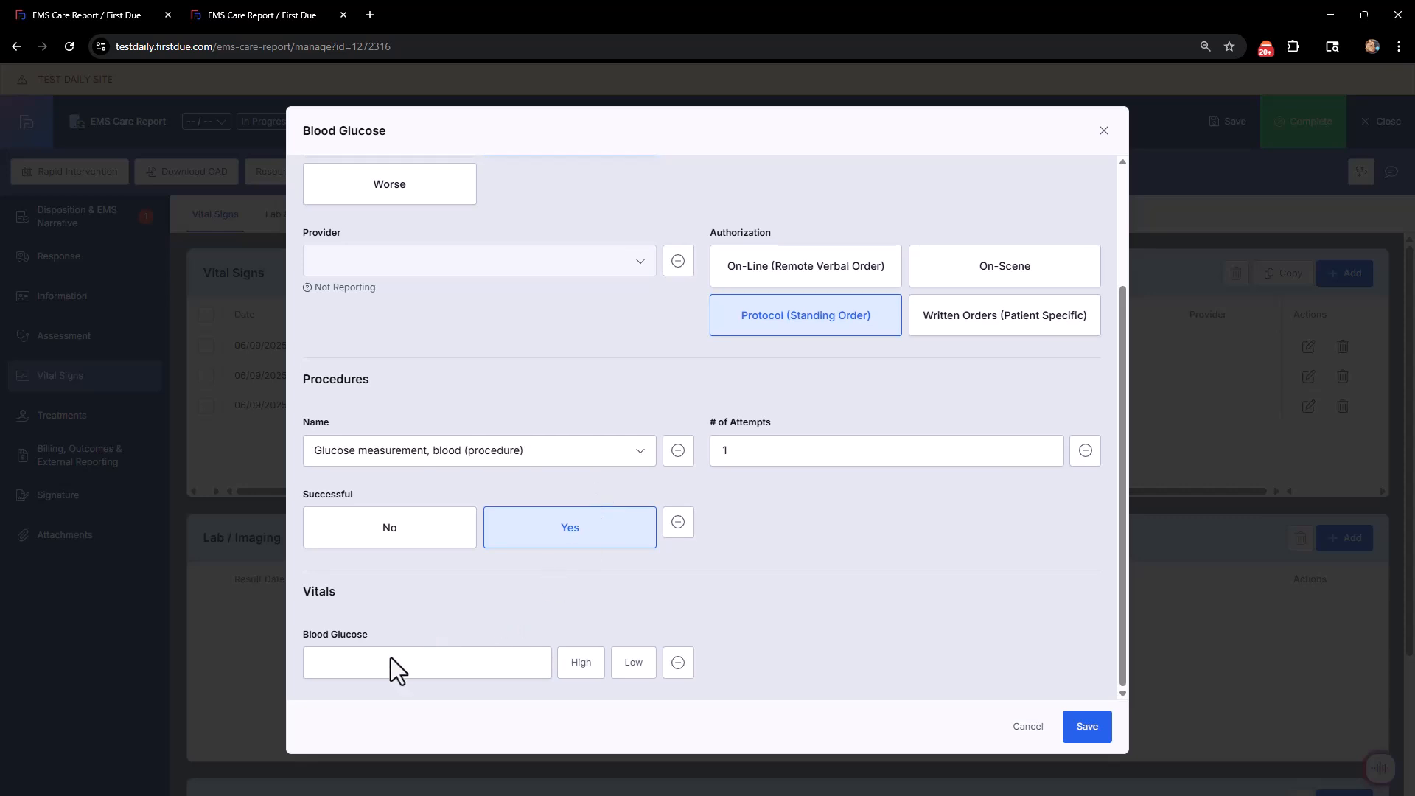
click(354, 663)
text(122)
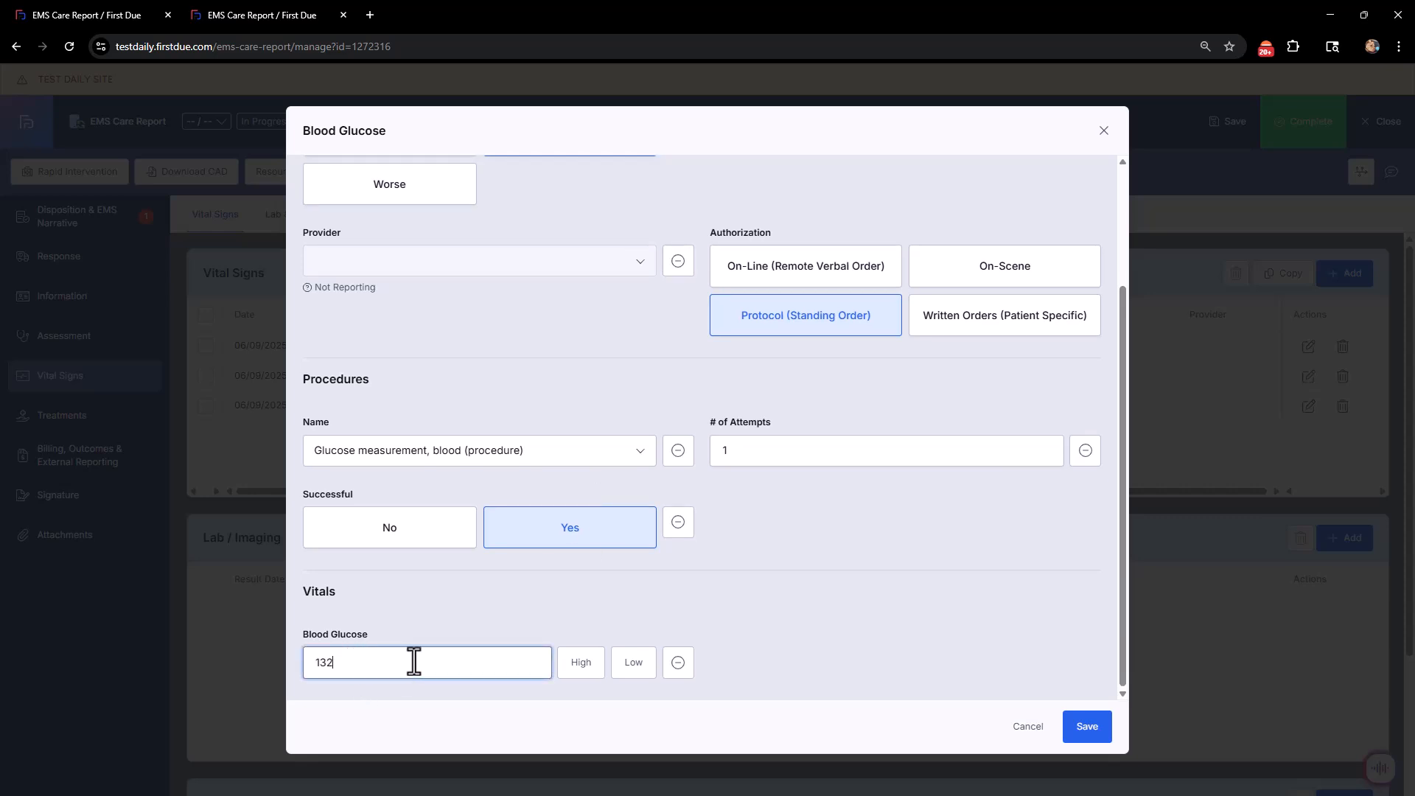
click(1087, 727)
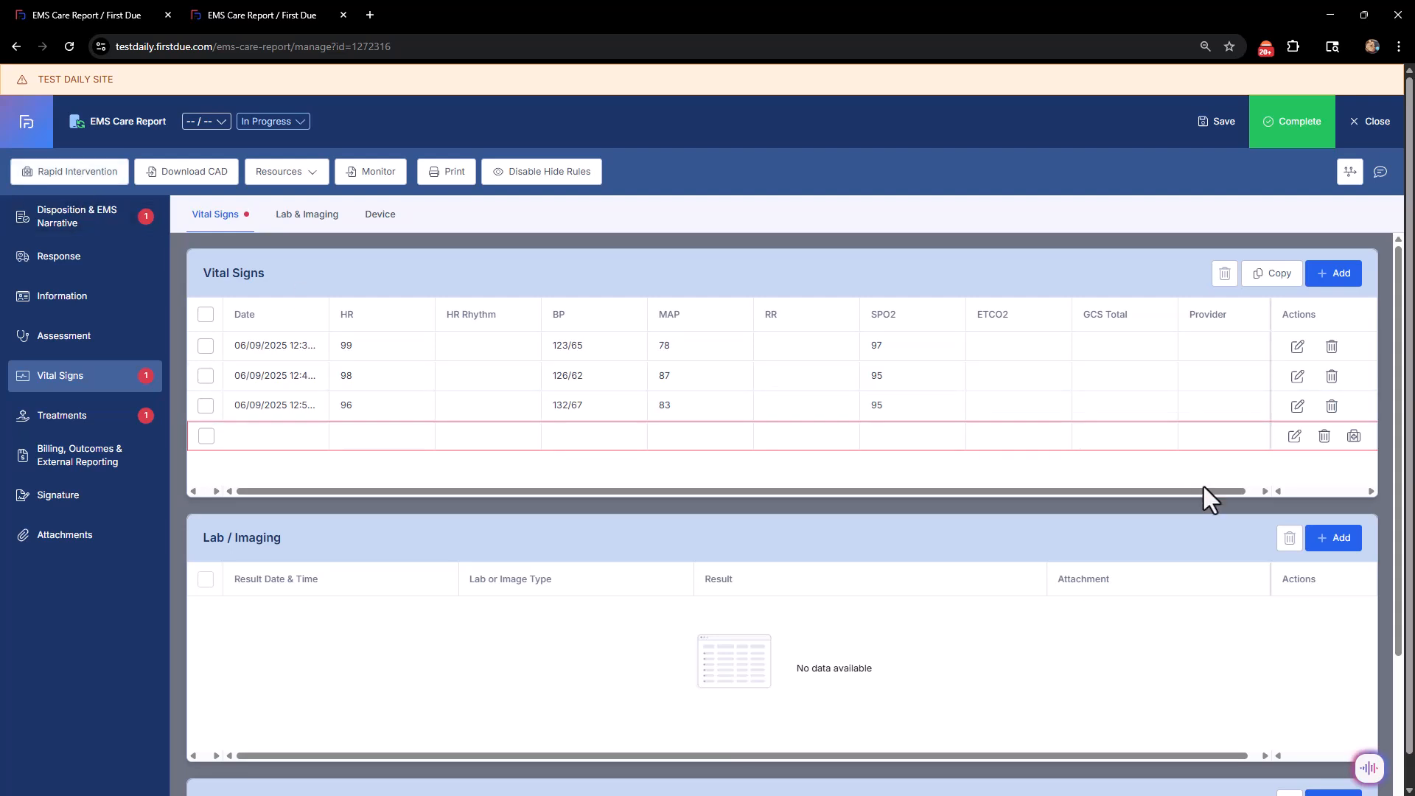
Timestamp the new blood glucose entry at 06/10/2025 11:18:00 and save it
click(1353, 437)
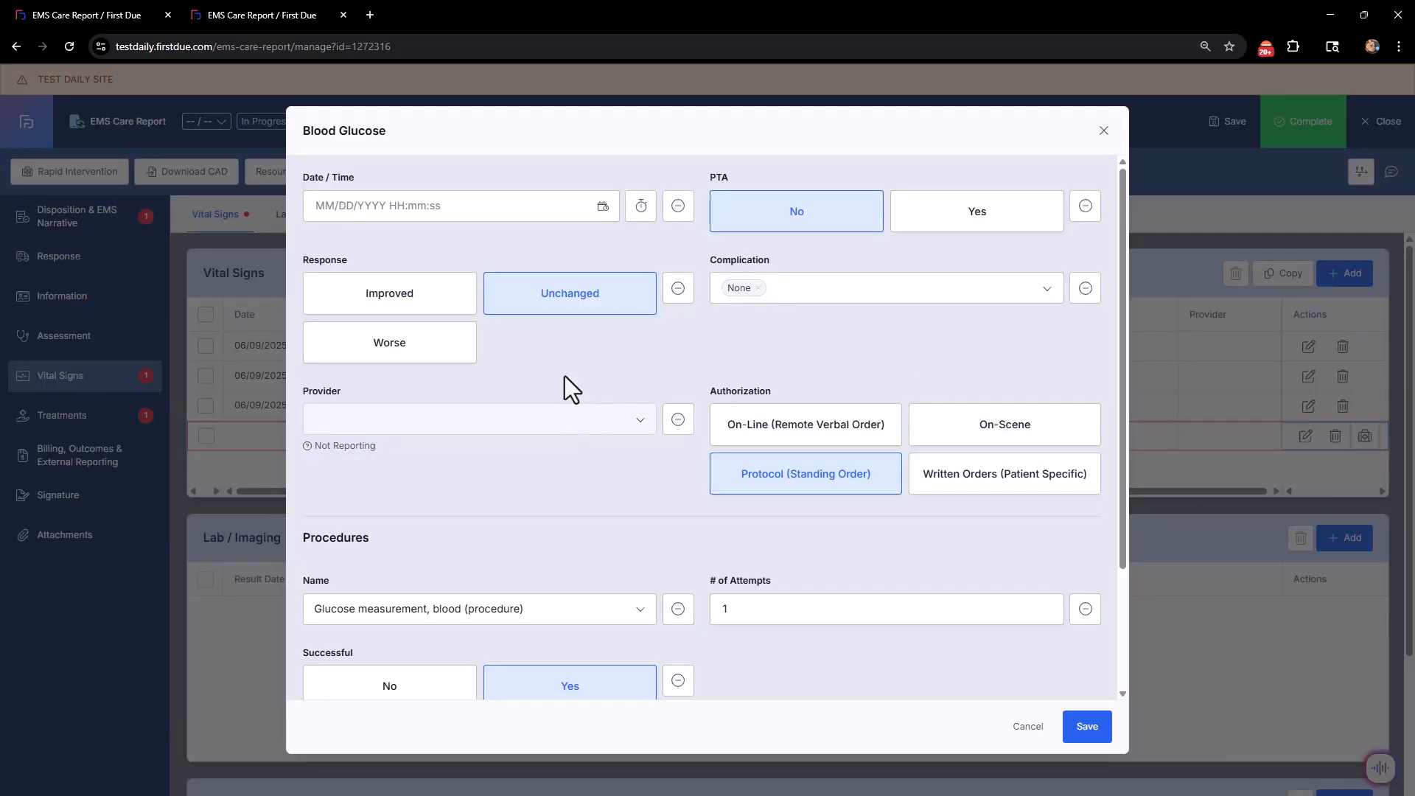
scroll(560, 391, down, 2)
scroll(984, 542, up, 2)
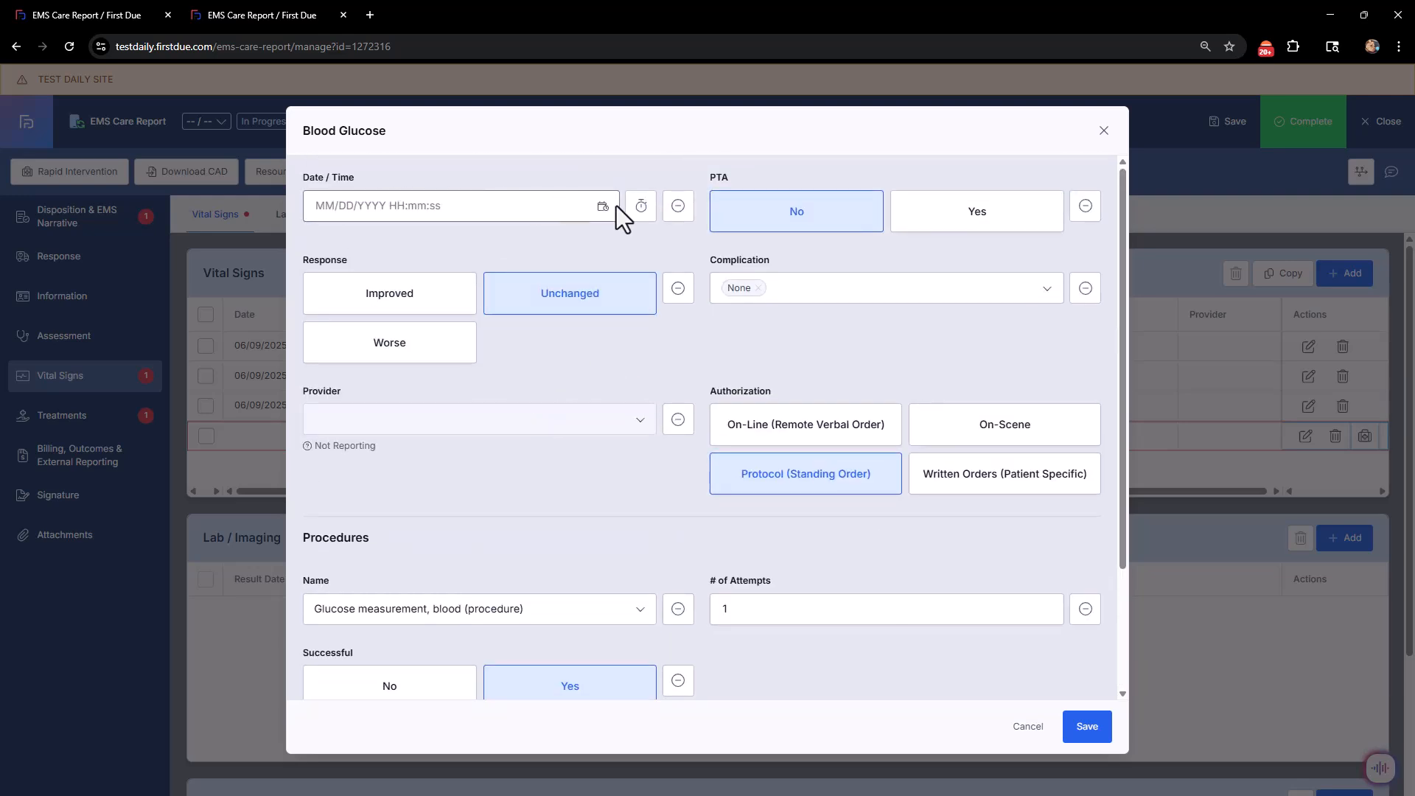
click(638, 206)
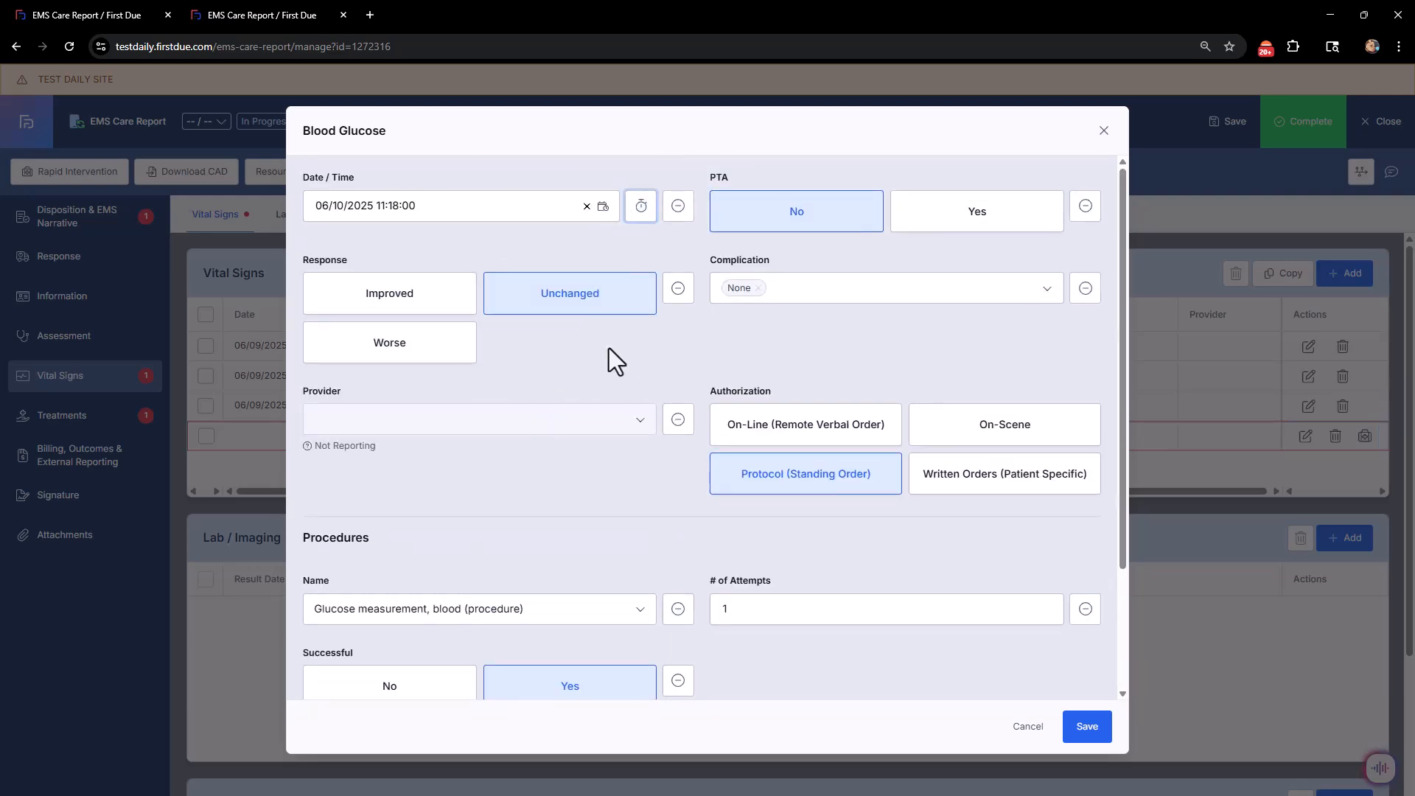
click(1091, 731)
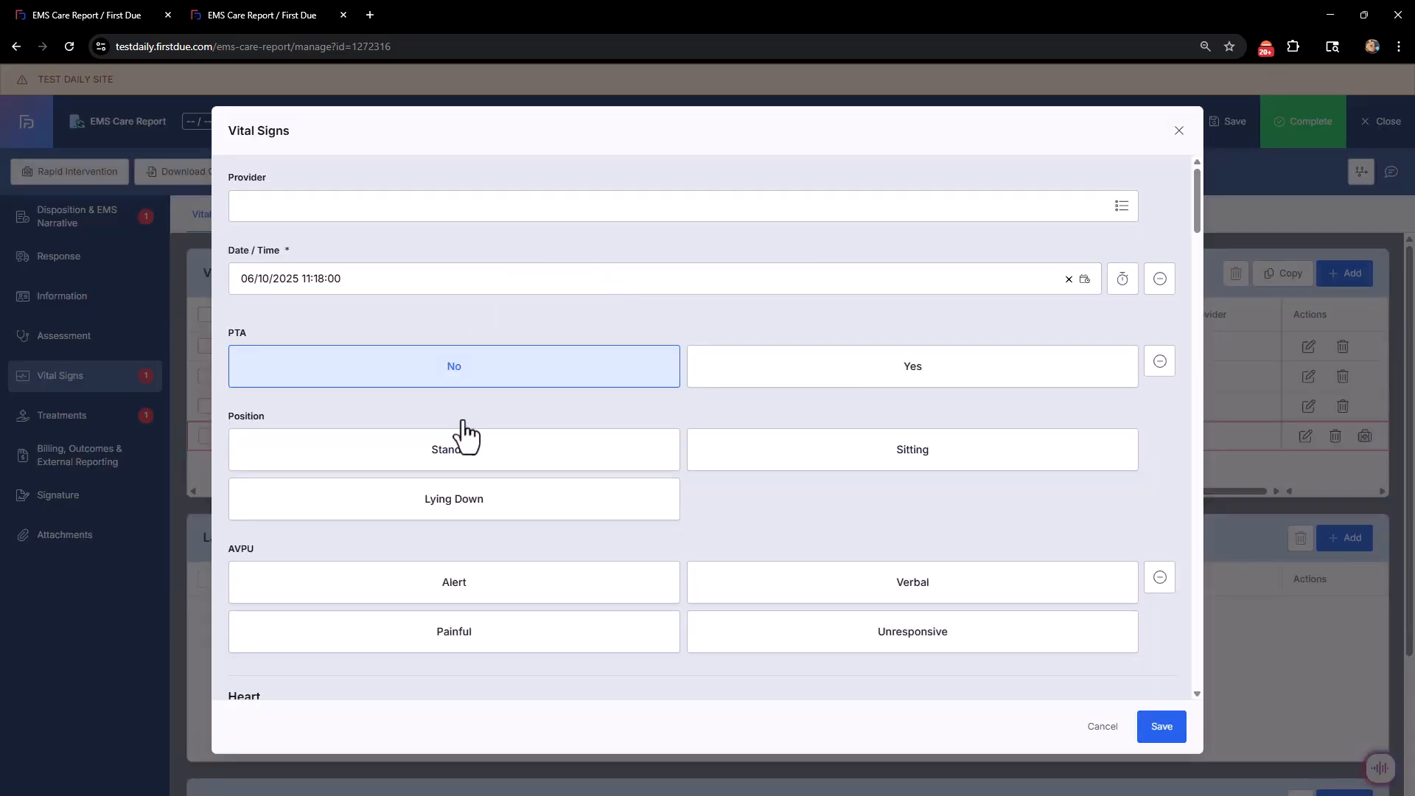
Close the Vital Signs details unchanged and reopen the Rapid Intervention Tools
scroll(687, 382, down, 7)
scroll(687, 398, down, 8)
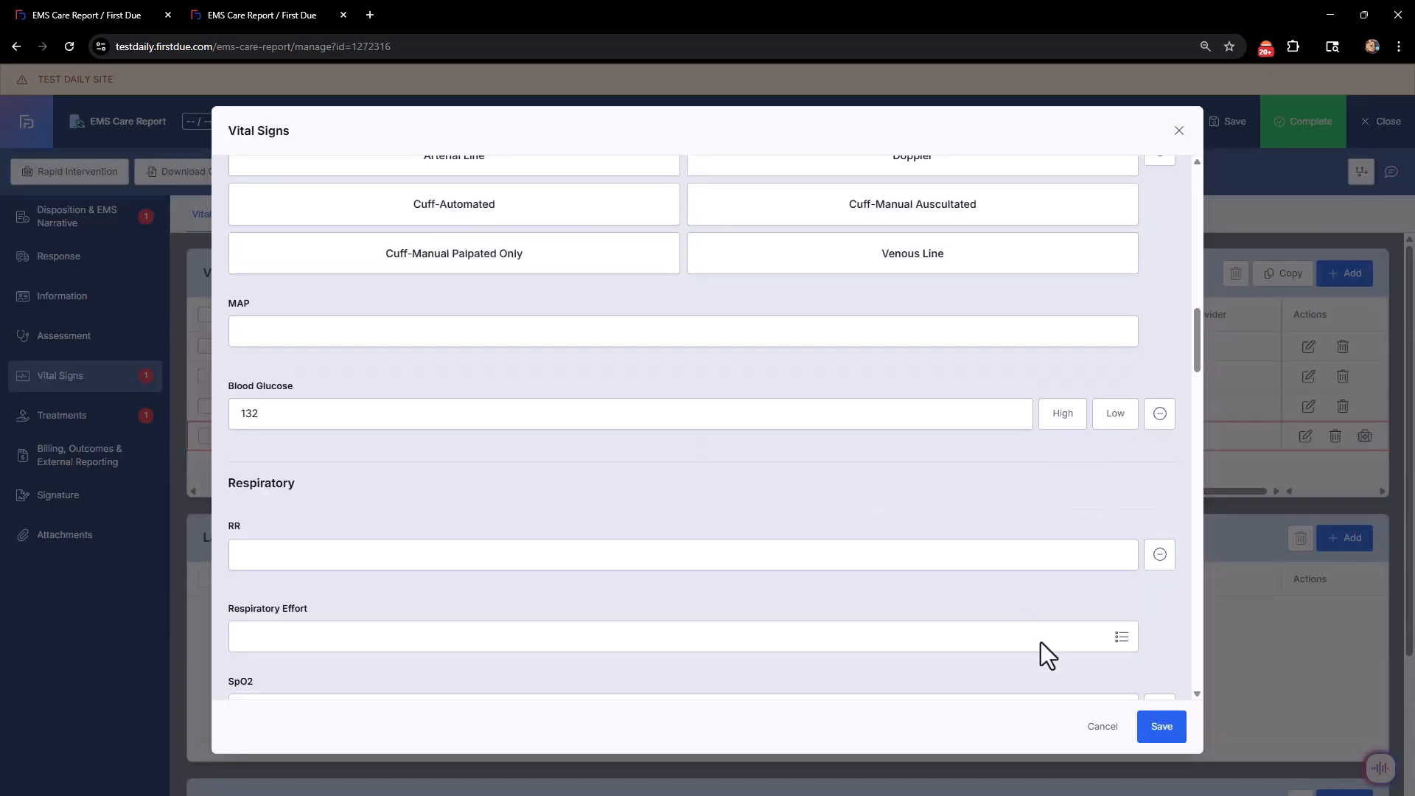
click(1103, 726)
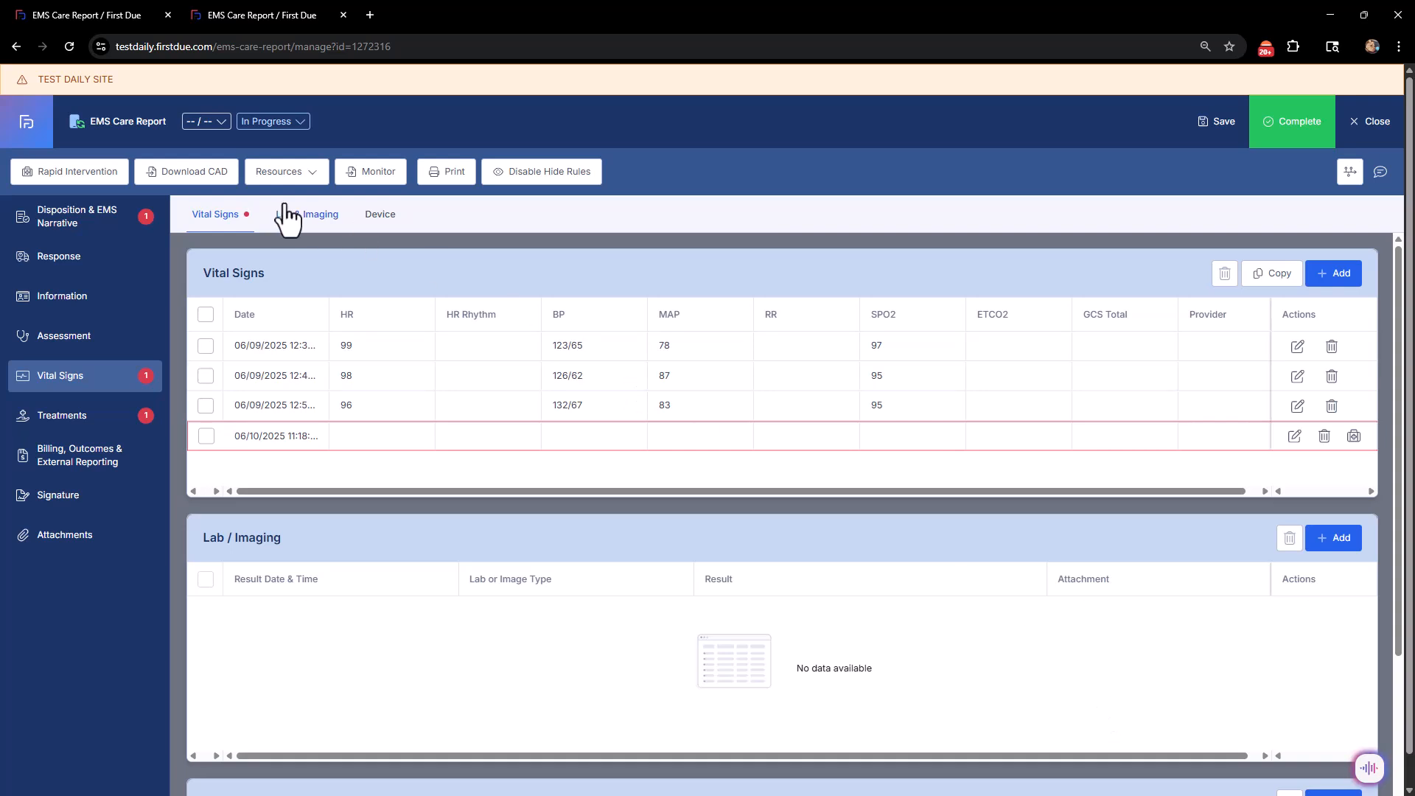
click(98, 175)
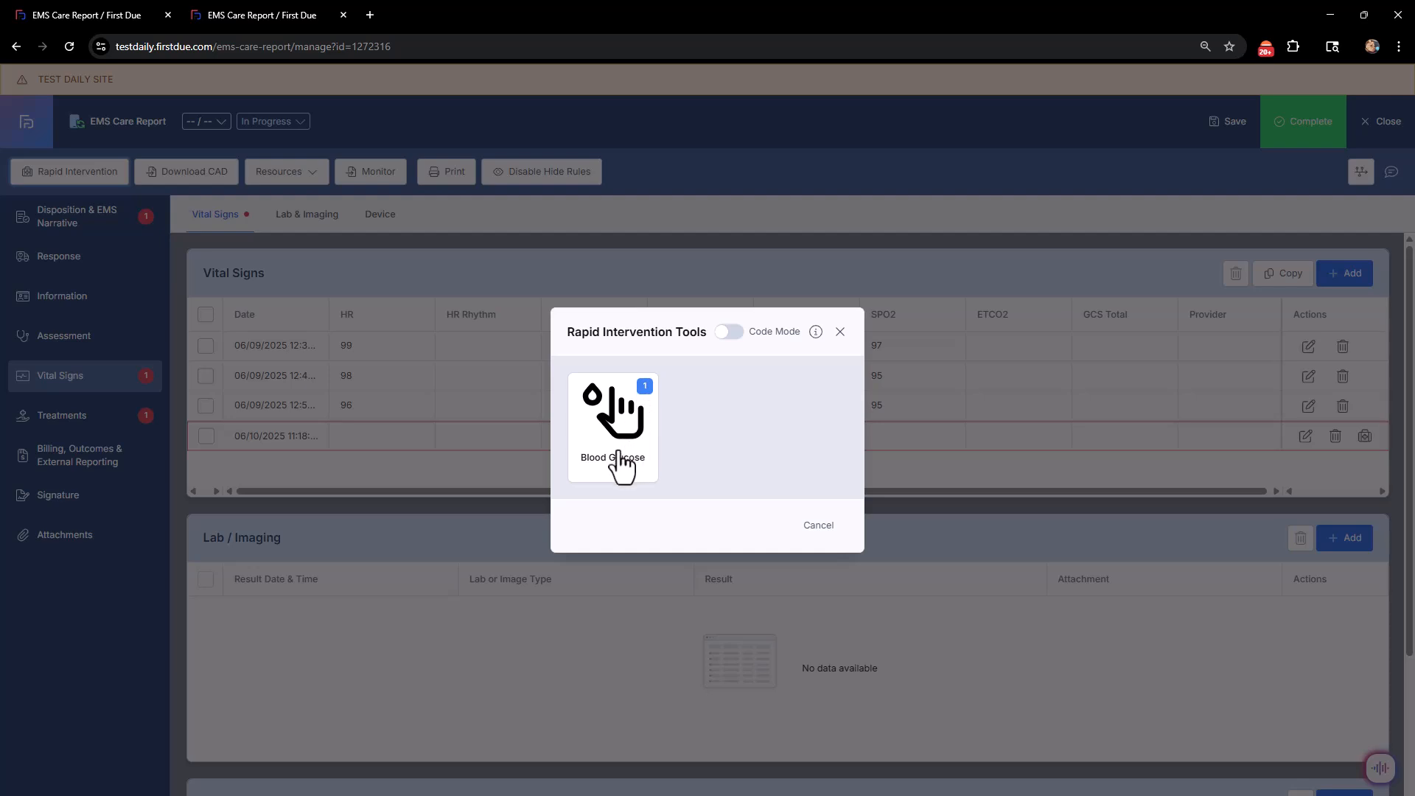
Turn on Code Mode and log a second blood glucose check with one tap
click(731, 336)
click(645, 458)
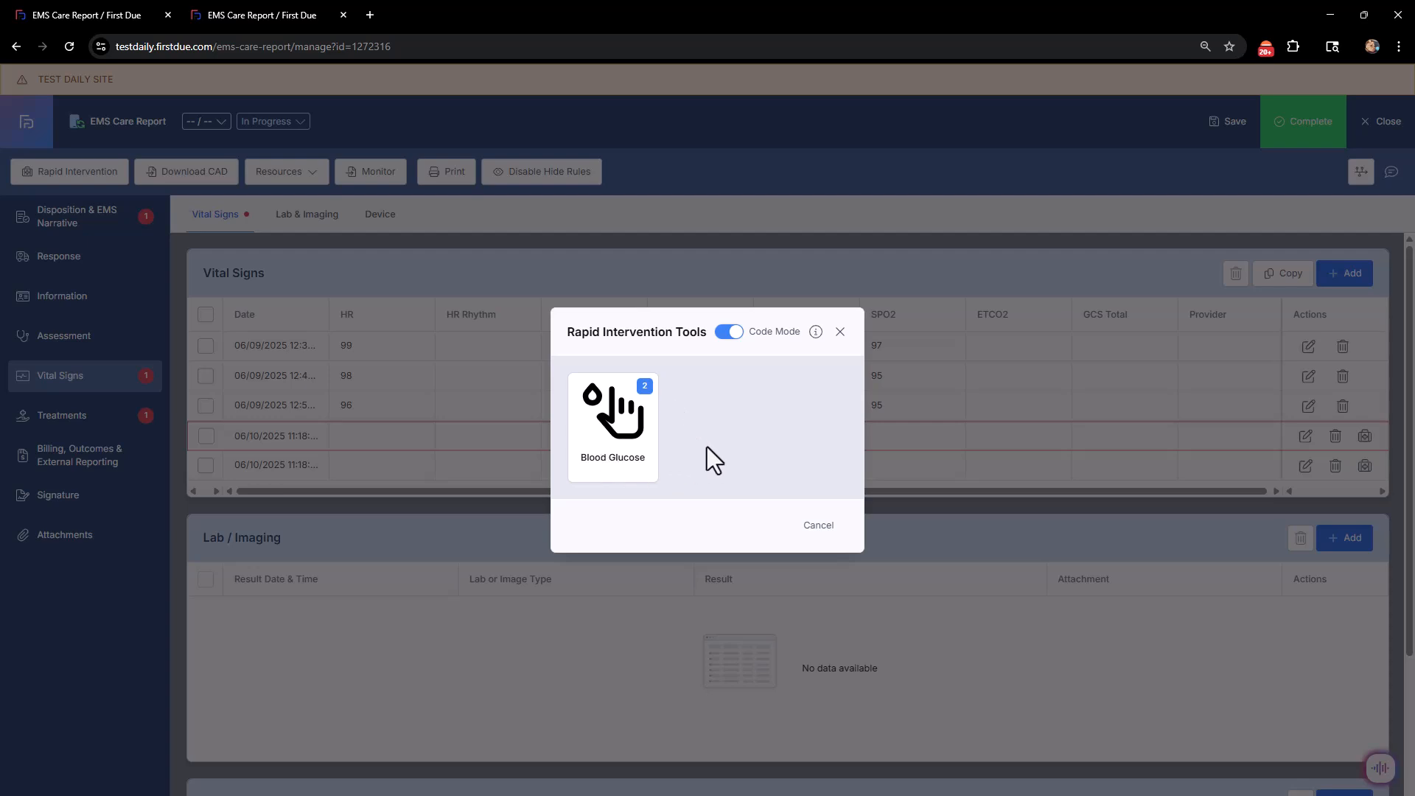
click(625, 414)
Close the tools and list the Resources on report TTX/2025/0000350's Disposition page
click(814, 526)
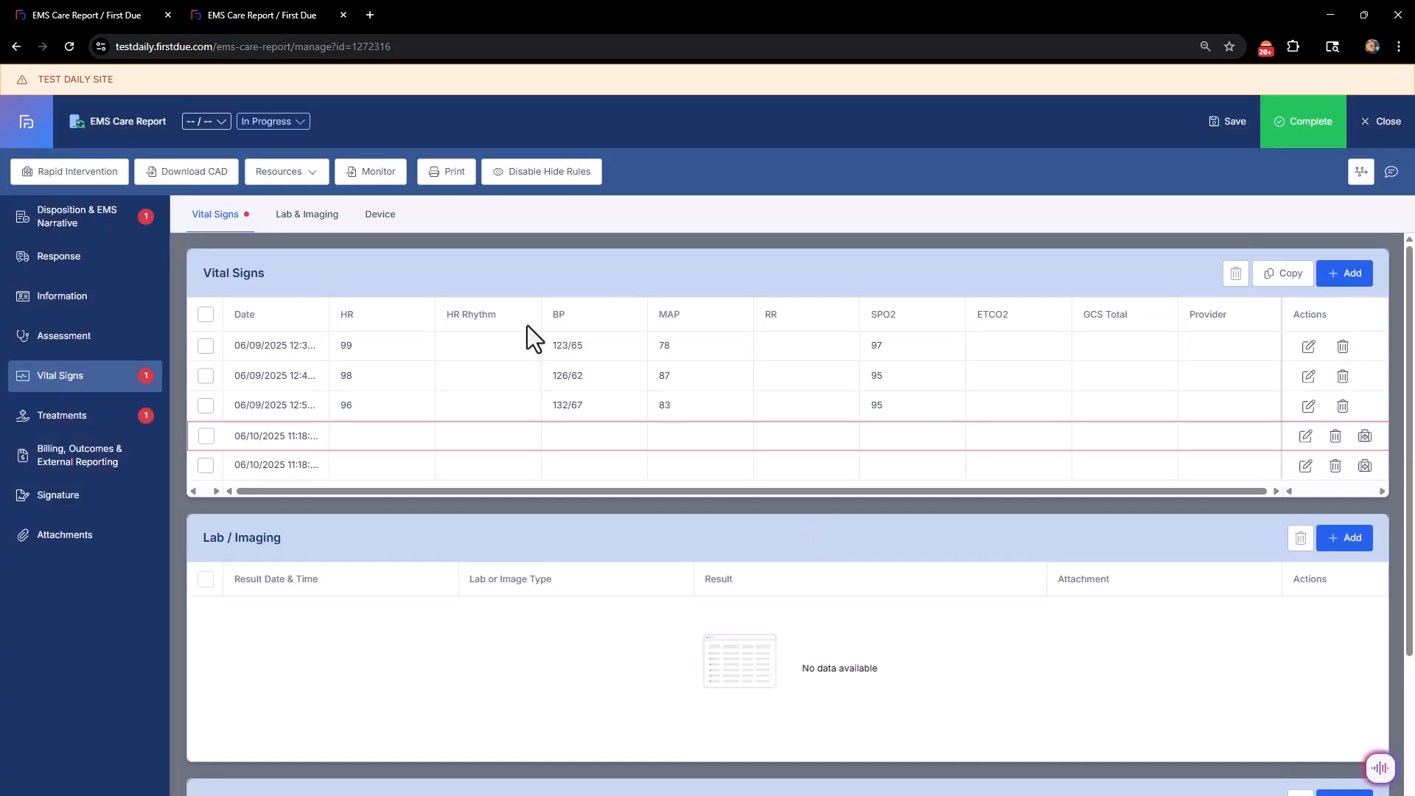
click(103, 21)
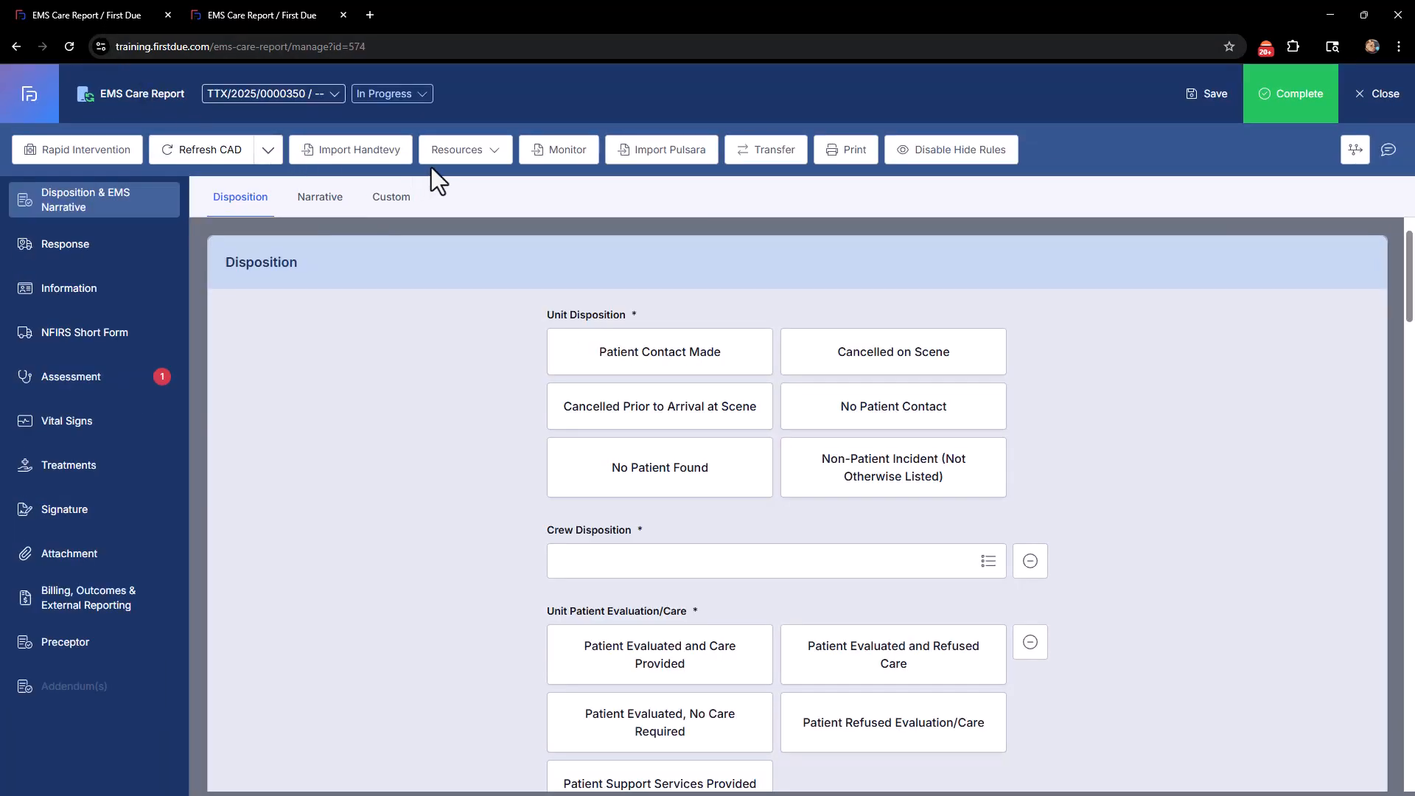
click(495, 161)
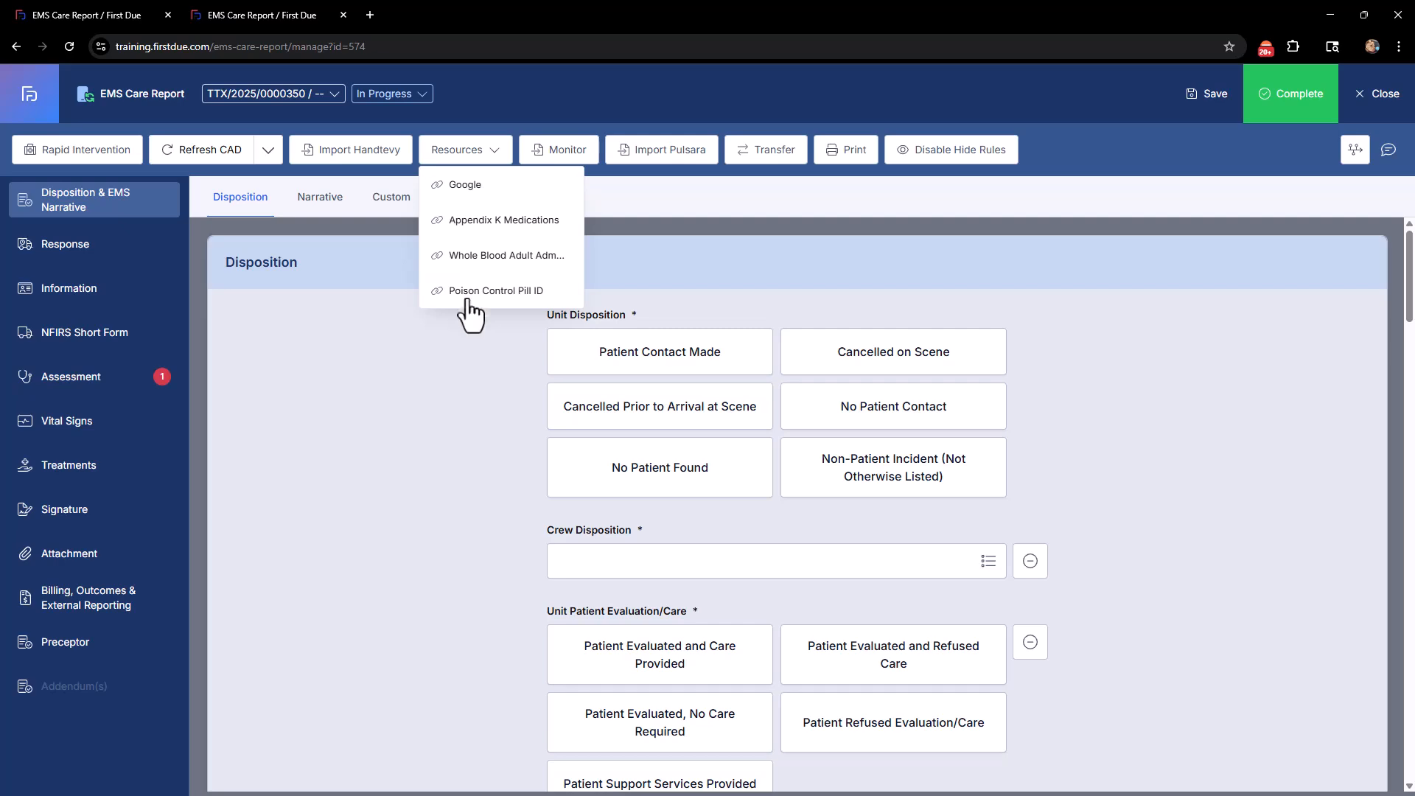
Open the Appendix K Medications reference PDF, then close it and return to Disposition
click(478, 224)
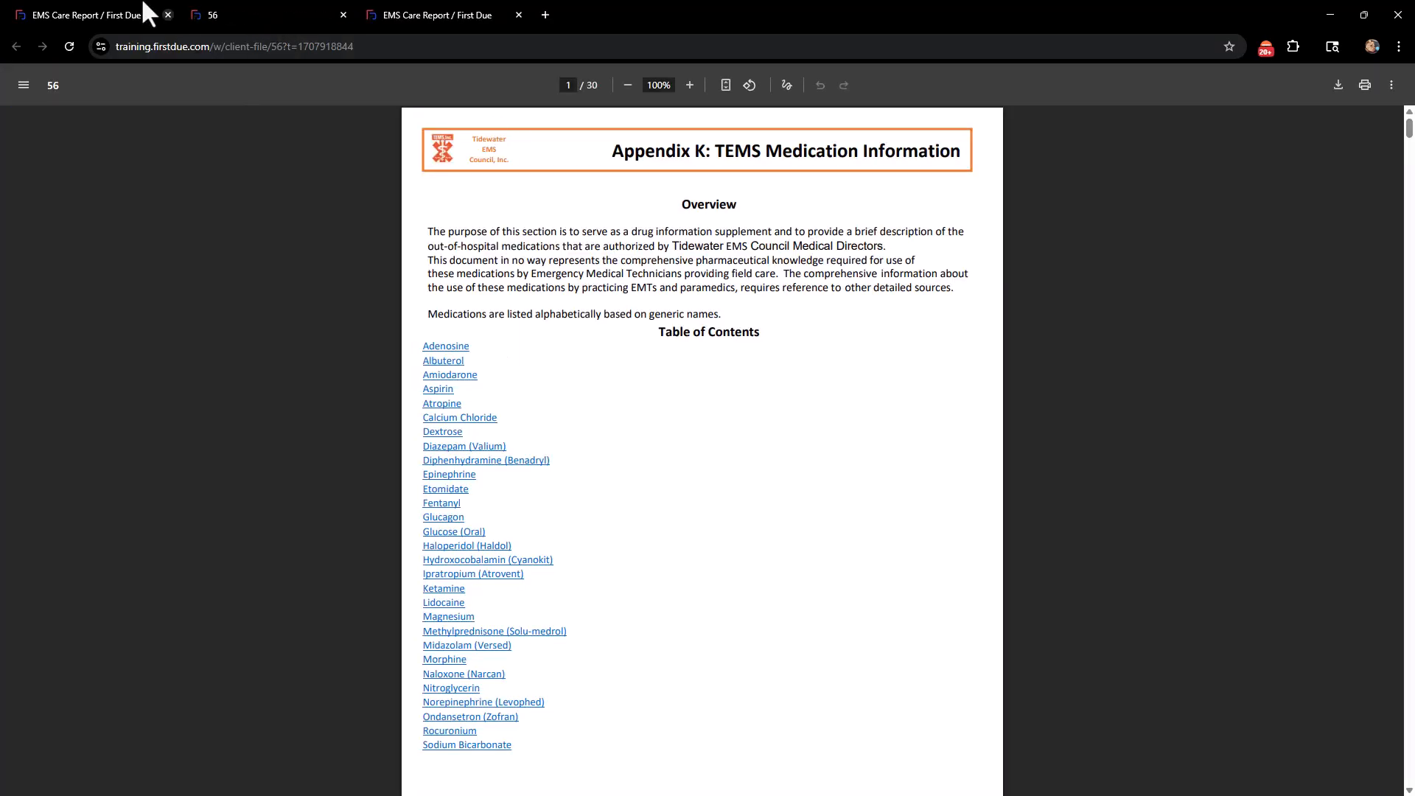
click(148, 10)
click(205, 17)
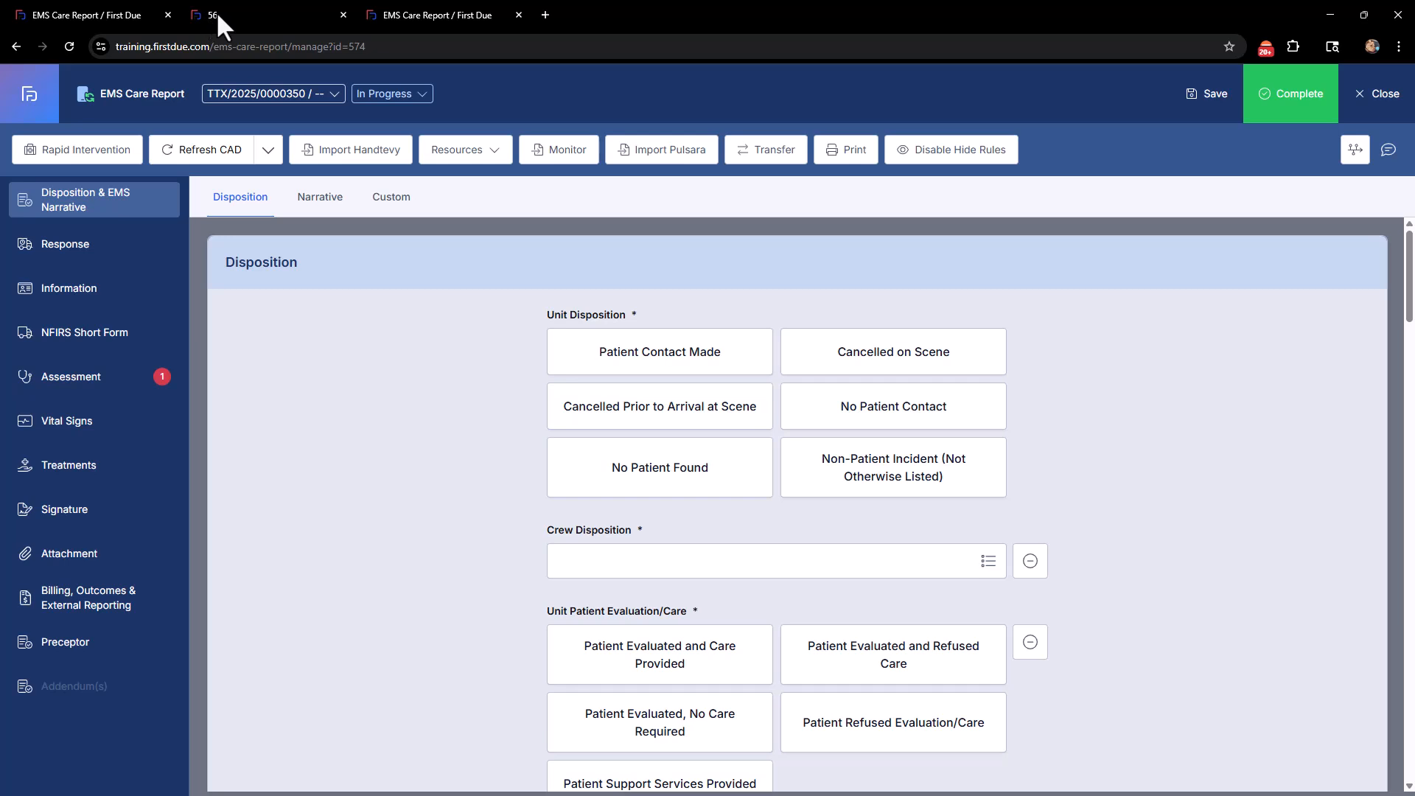
click(132, 10)
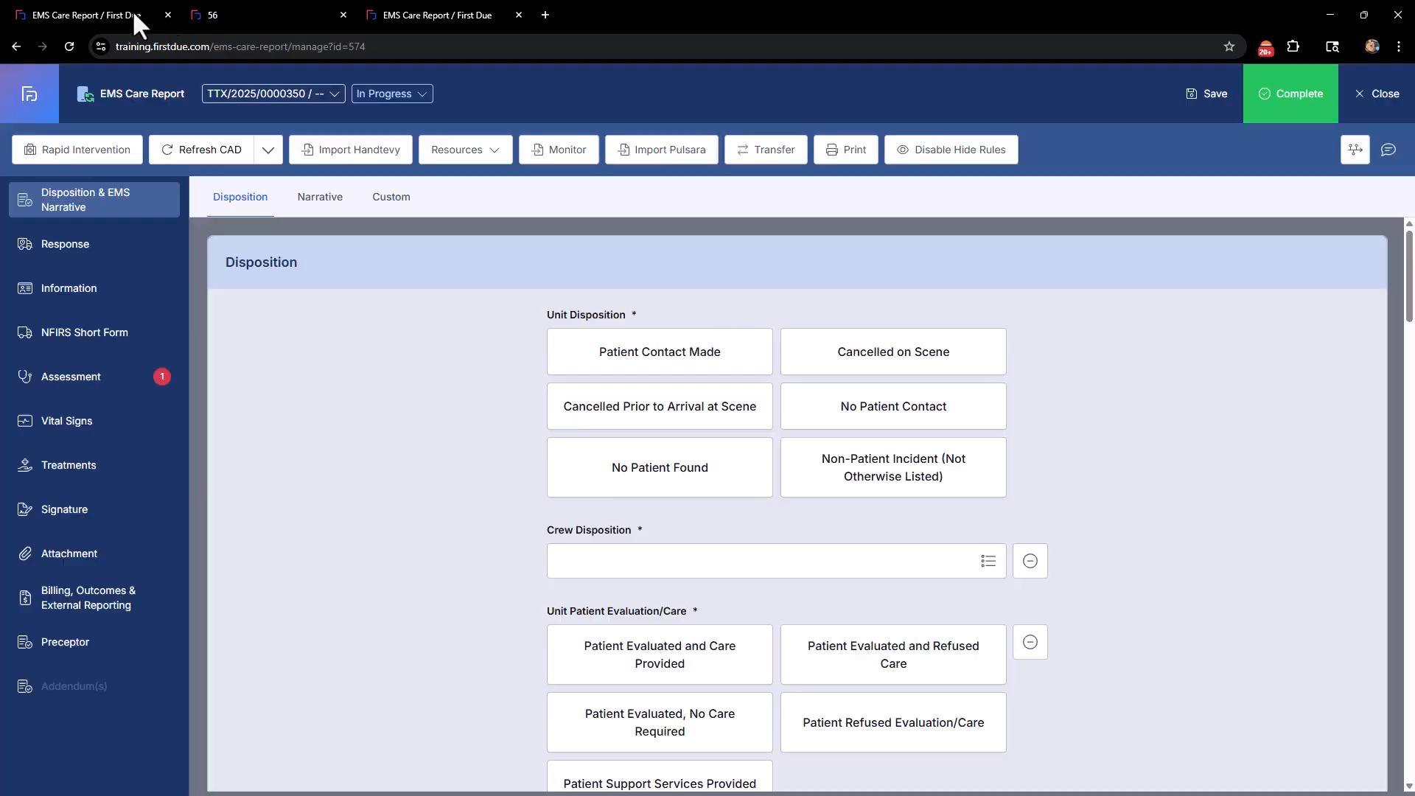
click(343, 14)
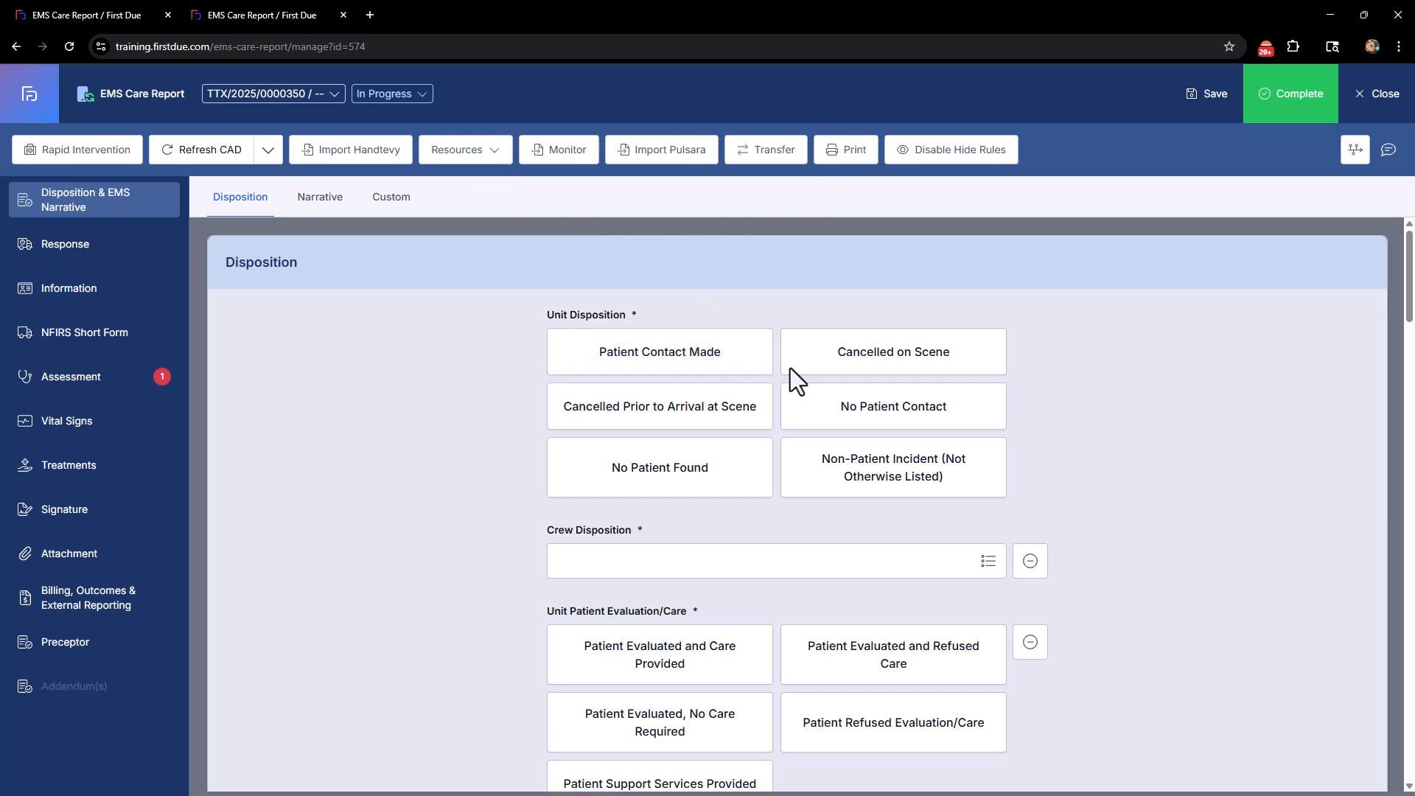
Print the report with the Default System Form, then turn hide rules off and back on
click(842, 155)
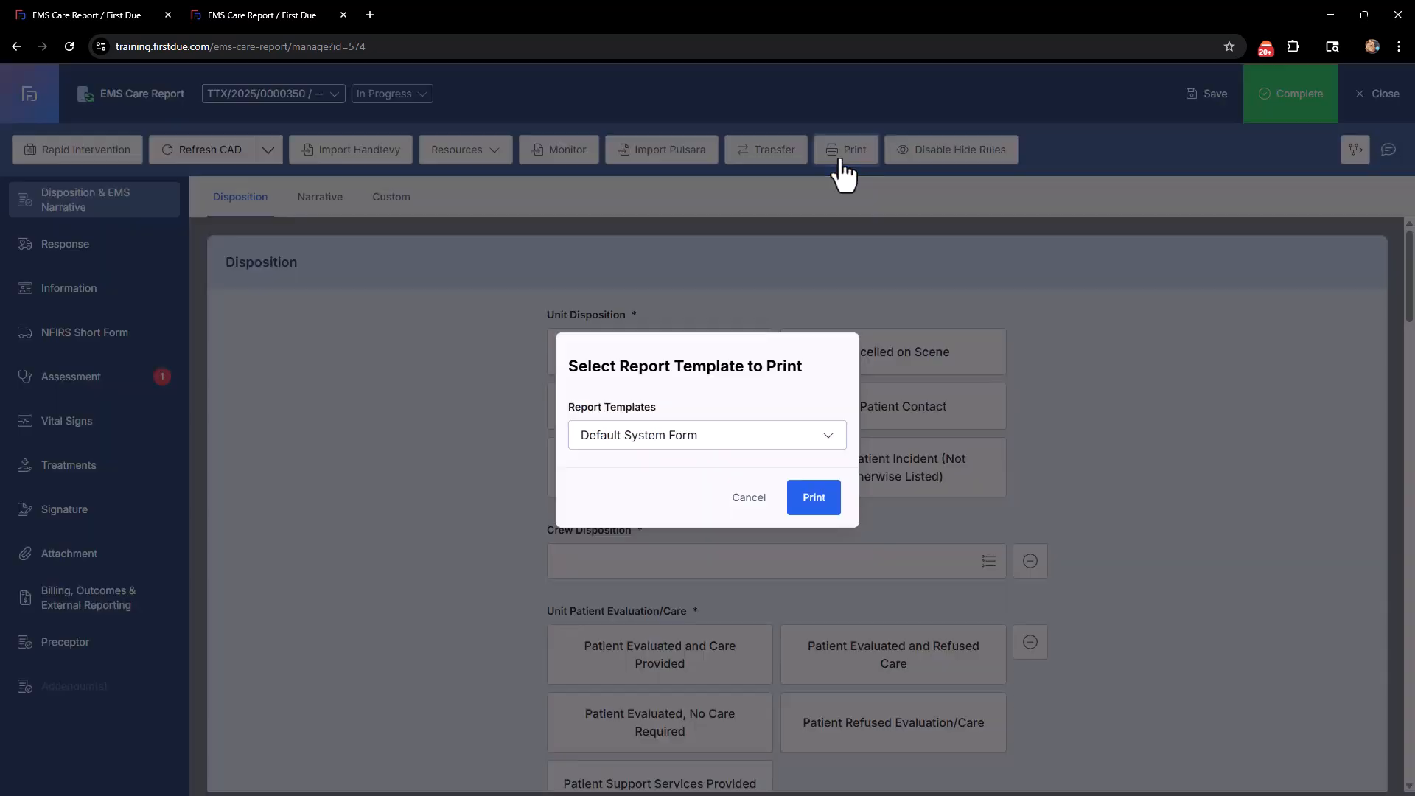
click(733, 436)
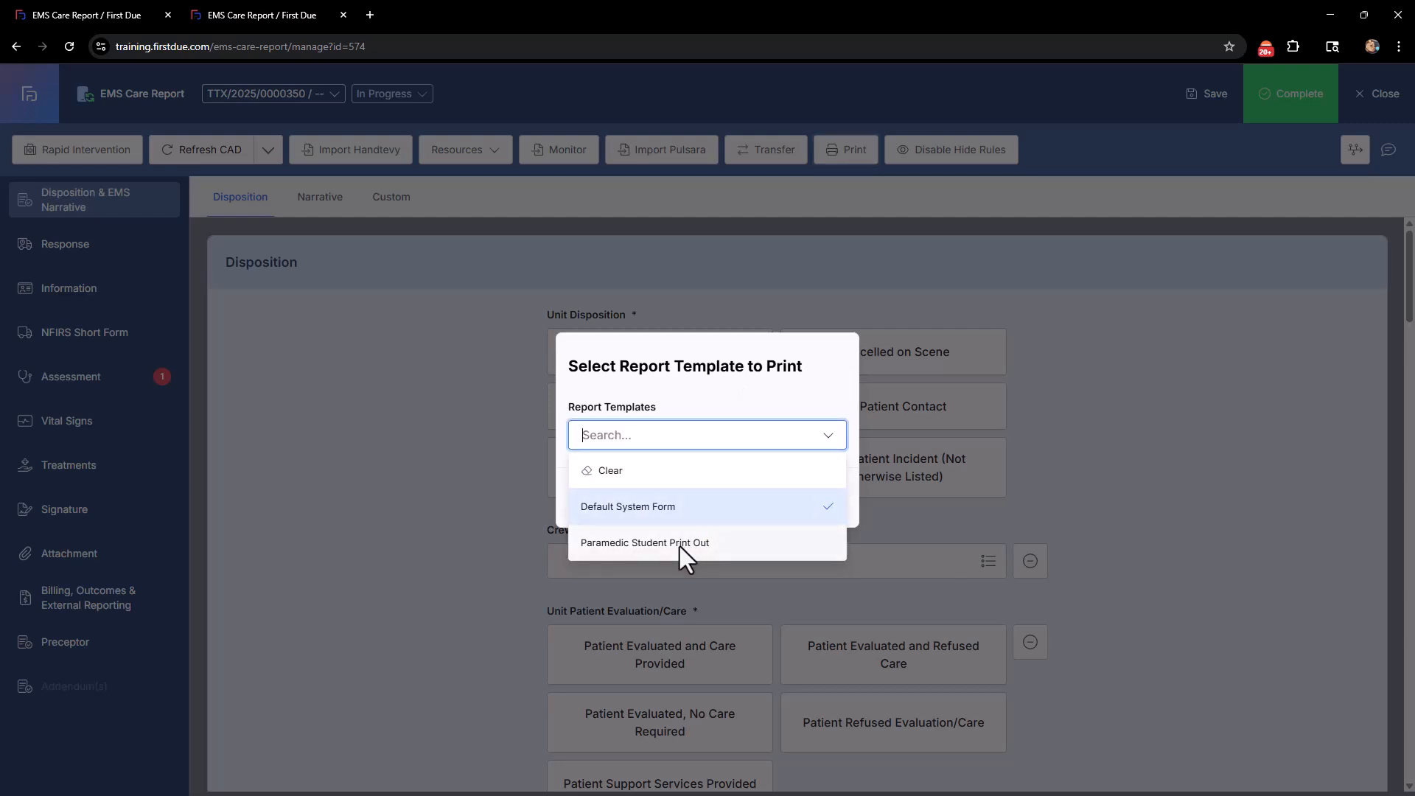
click(698, 504)
click(825, 496)
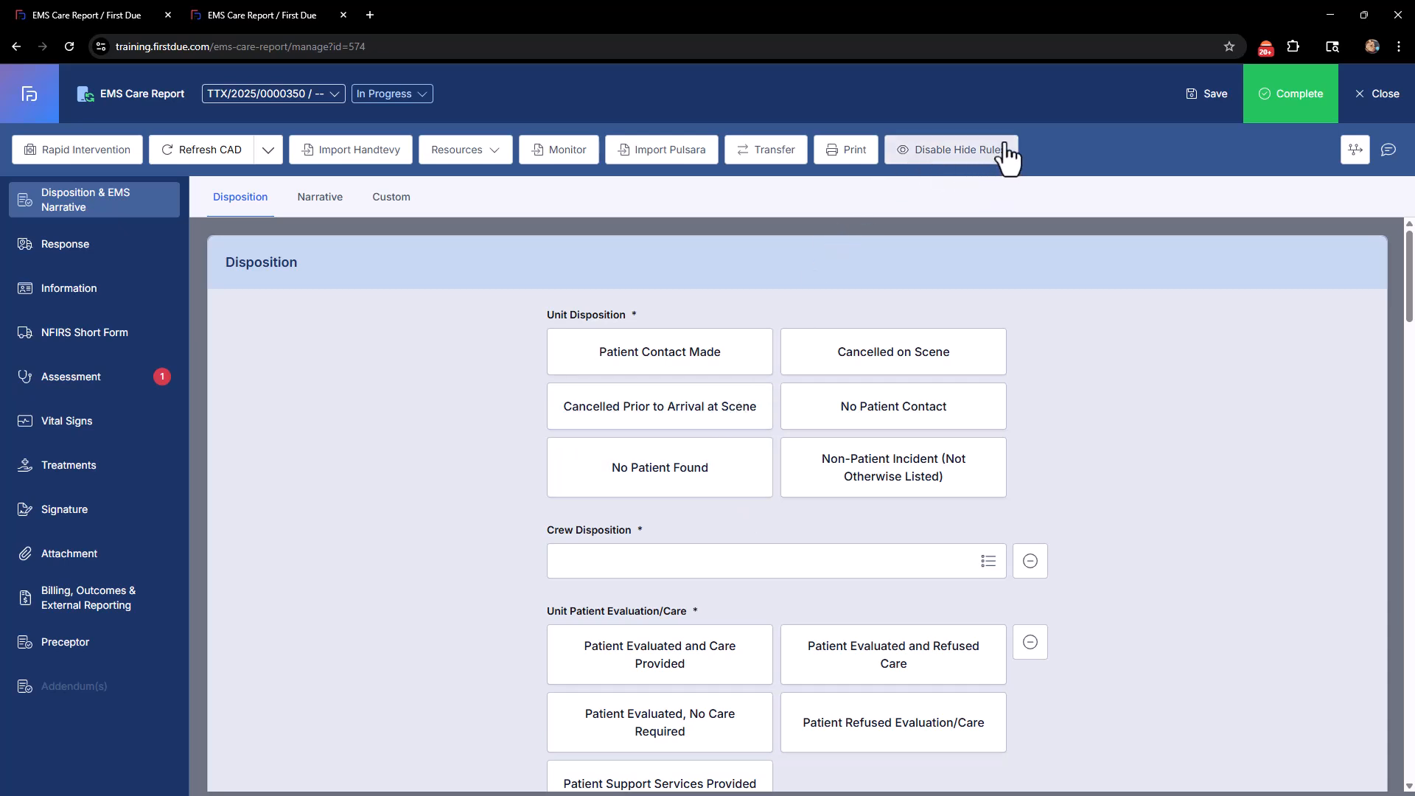
click(926, 156)
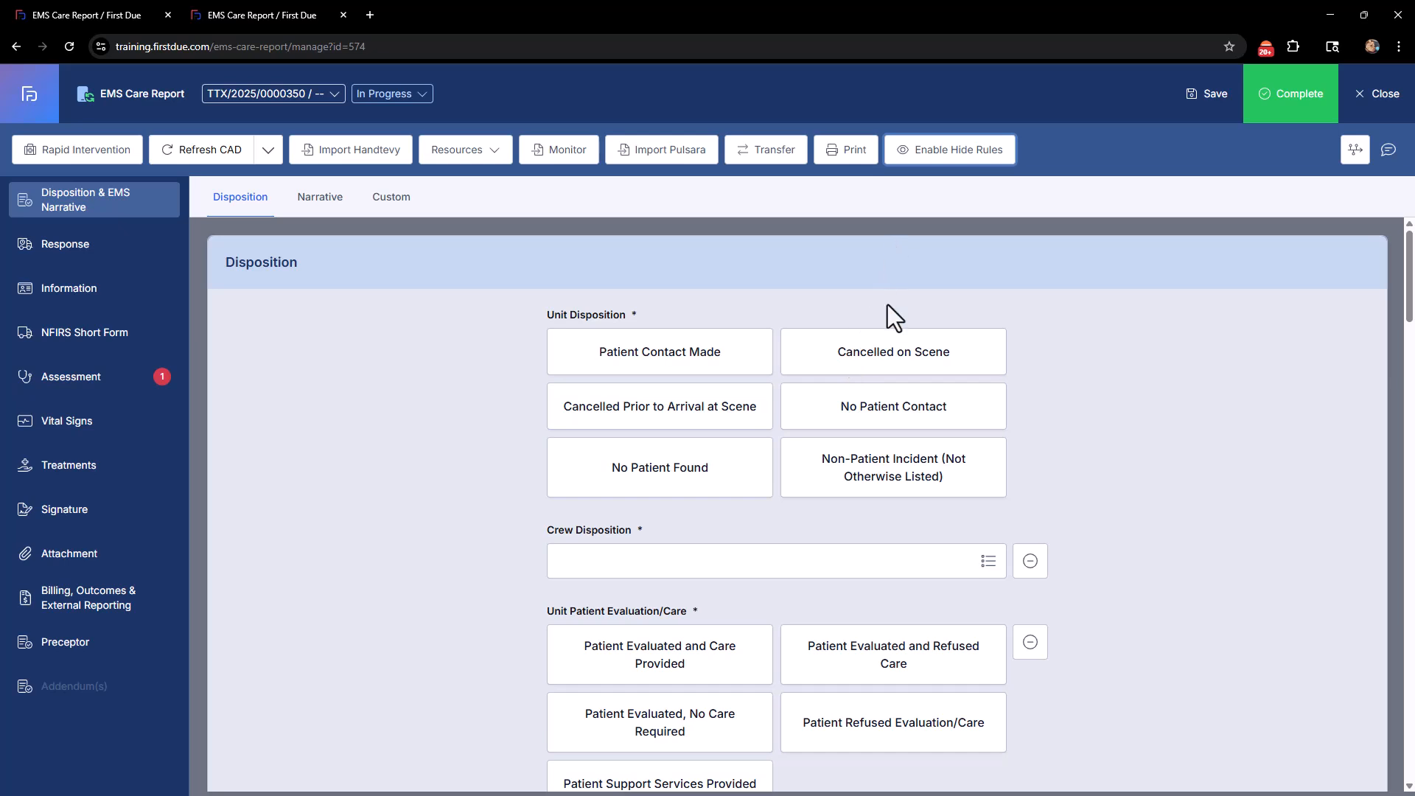
click(919, 151)
Review the first report's call summary timeline, then open the second report's call summary
click(1355, 151)
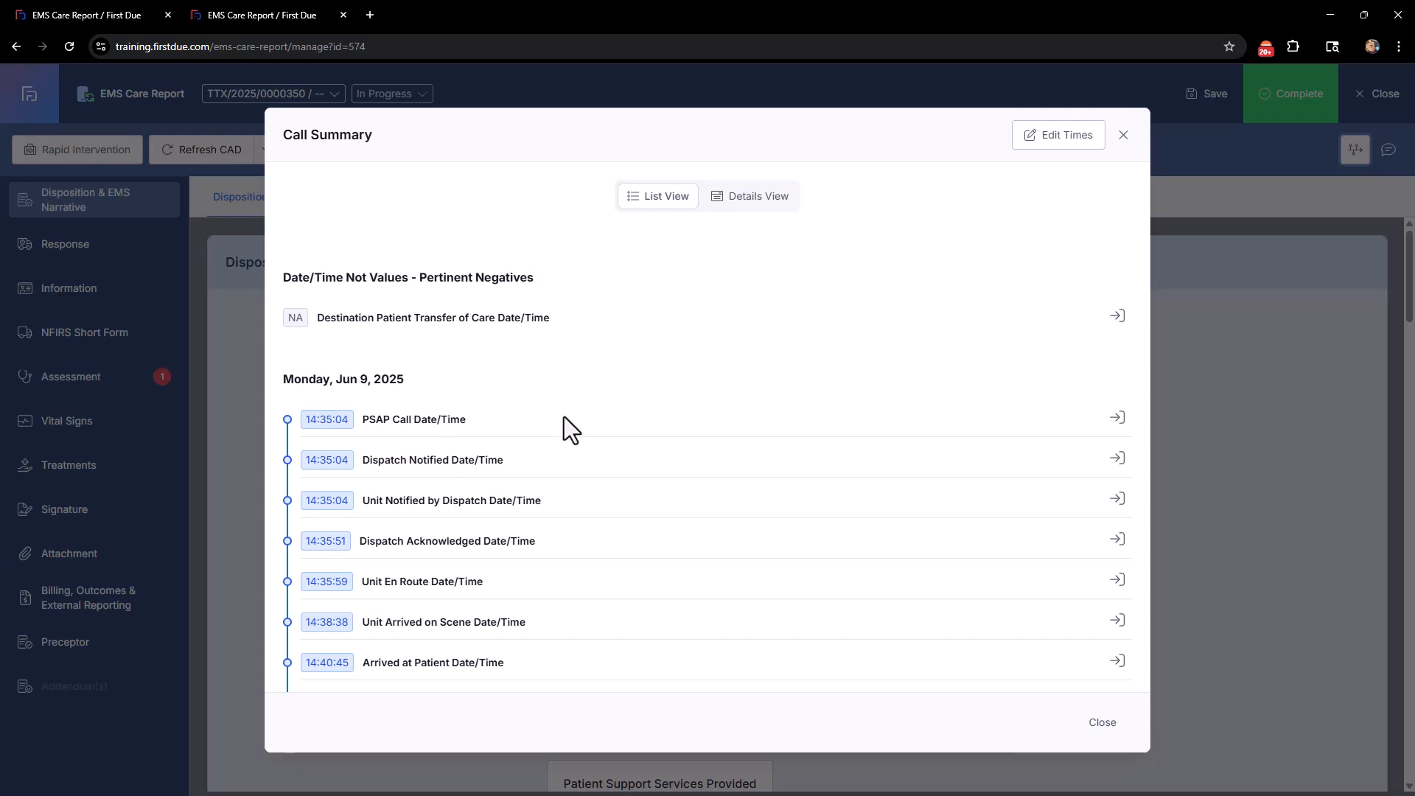
scroll(571, 429, down, 1)
scroll(563, 457, up, 1)
click(299, 14)
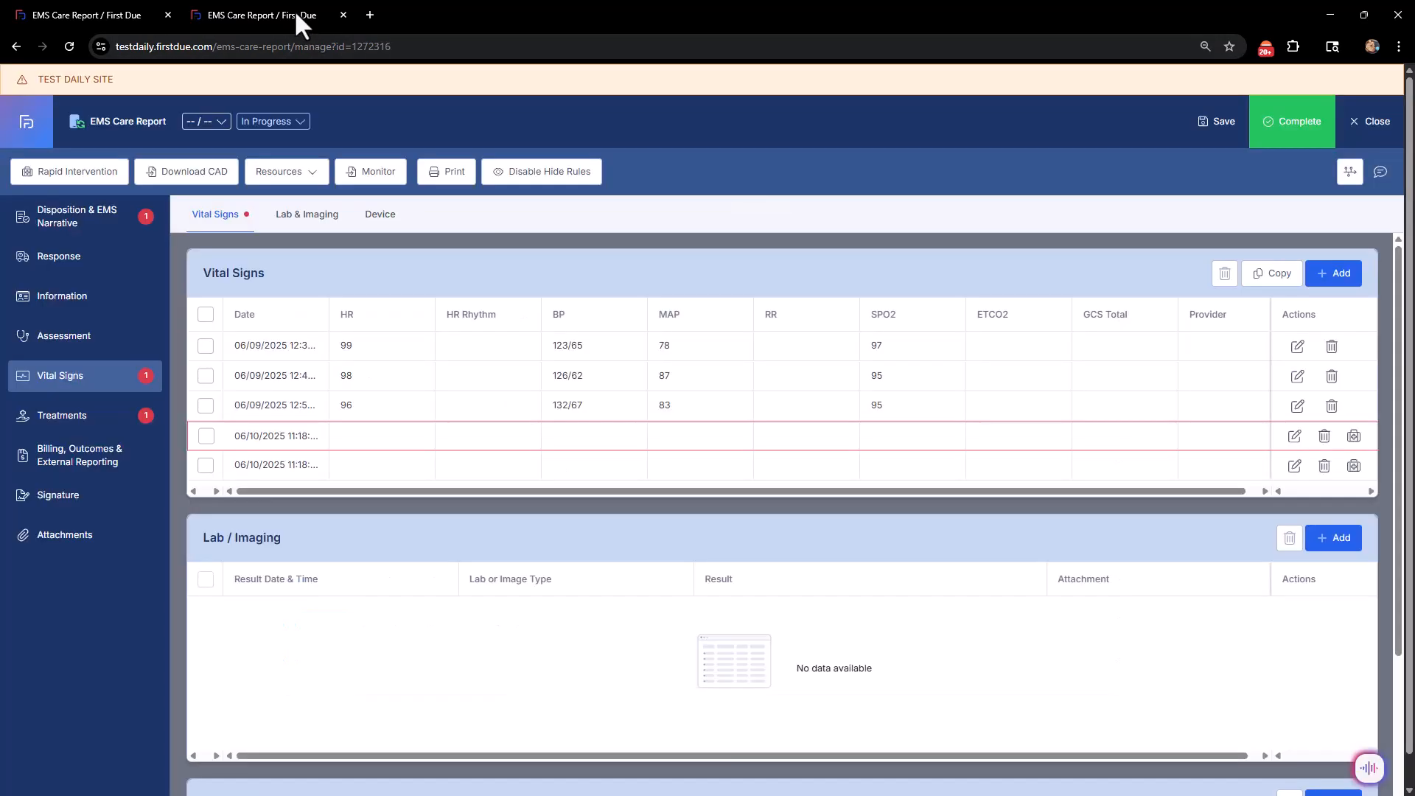
click(1349, 178)
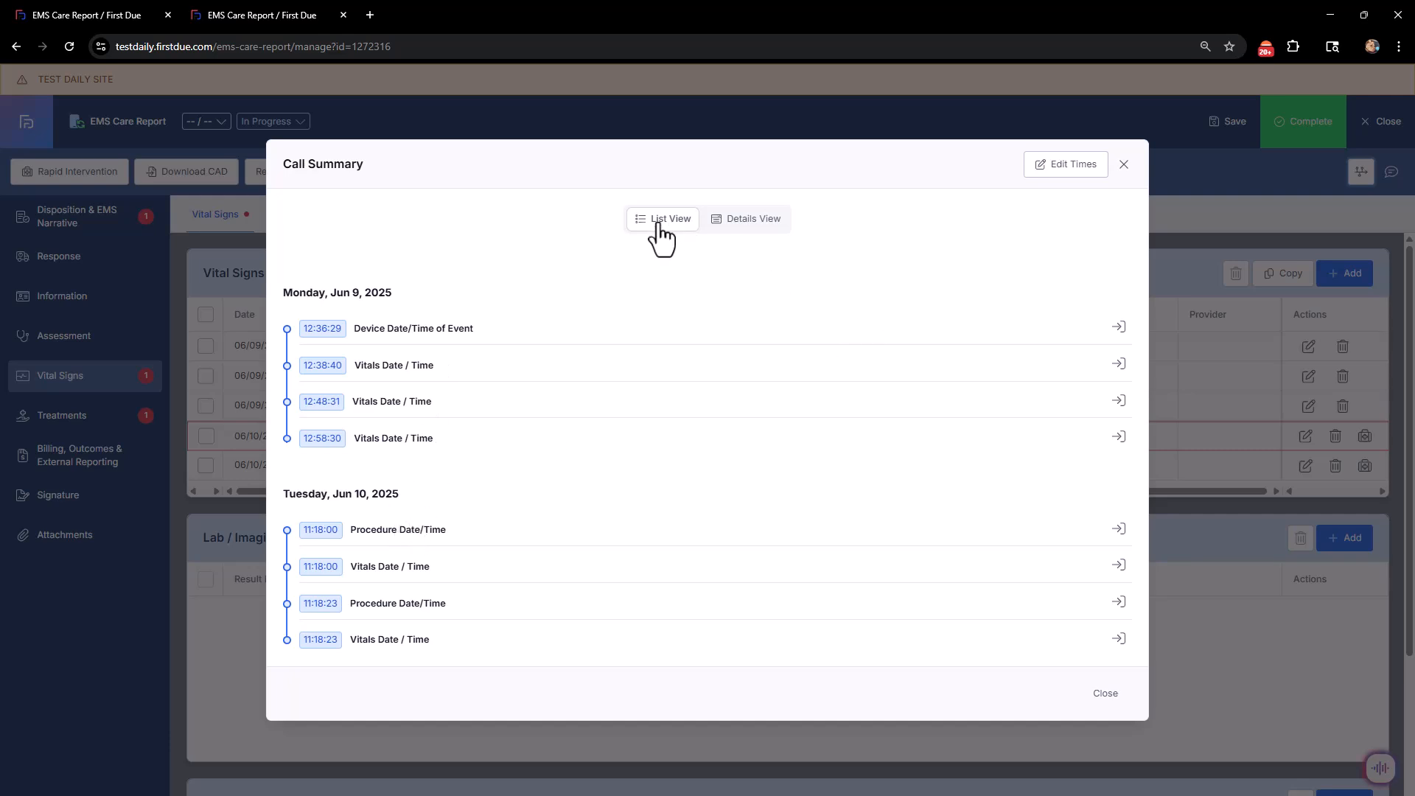
Compare the Details and List views, inspect the 12-Lead ECG entry and comments, then close the summary
click(746, 221)
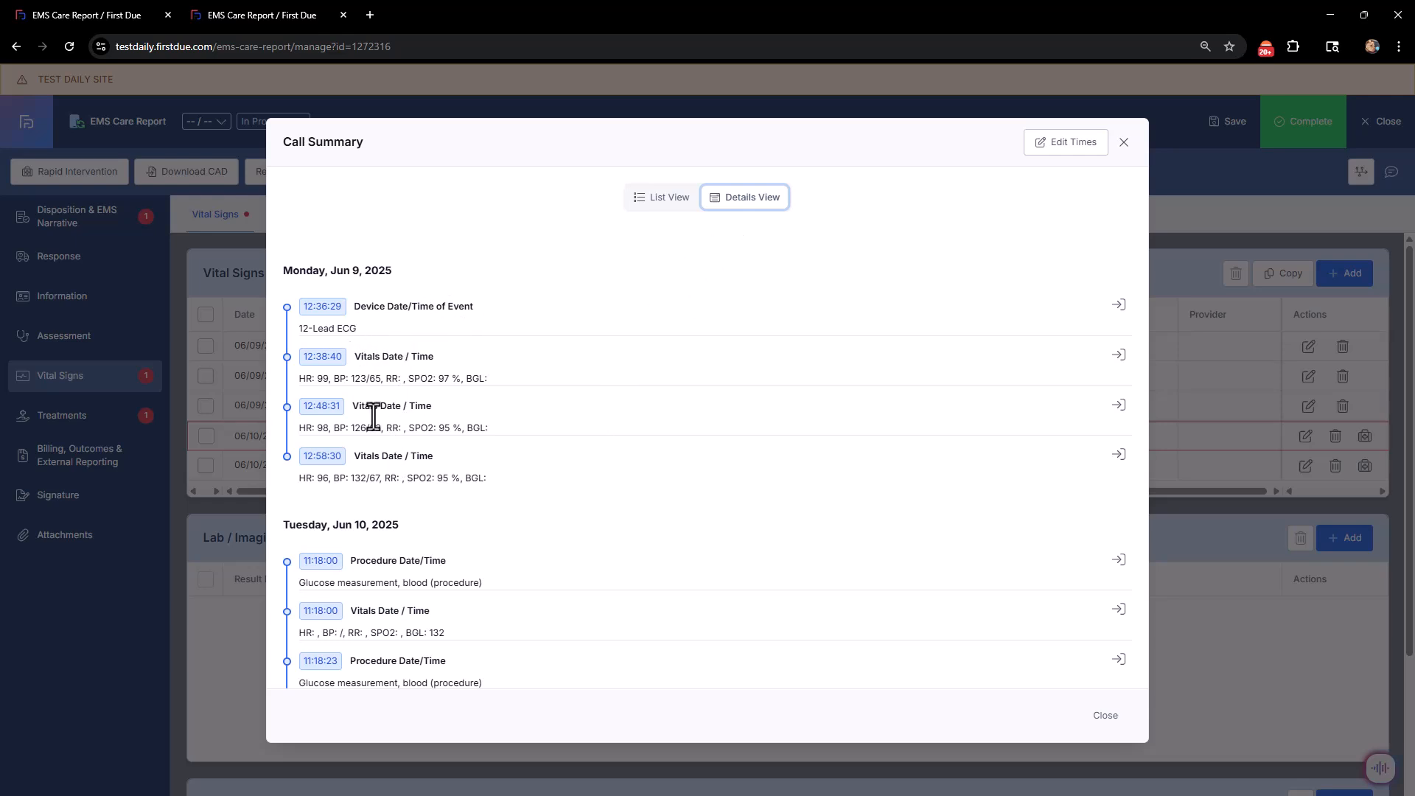
scroll(410, 501, down, 1)
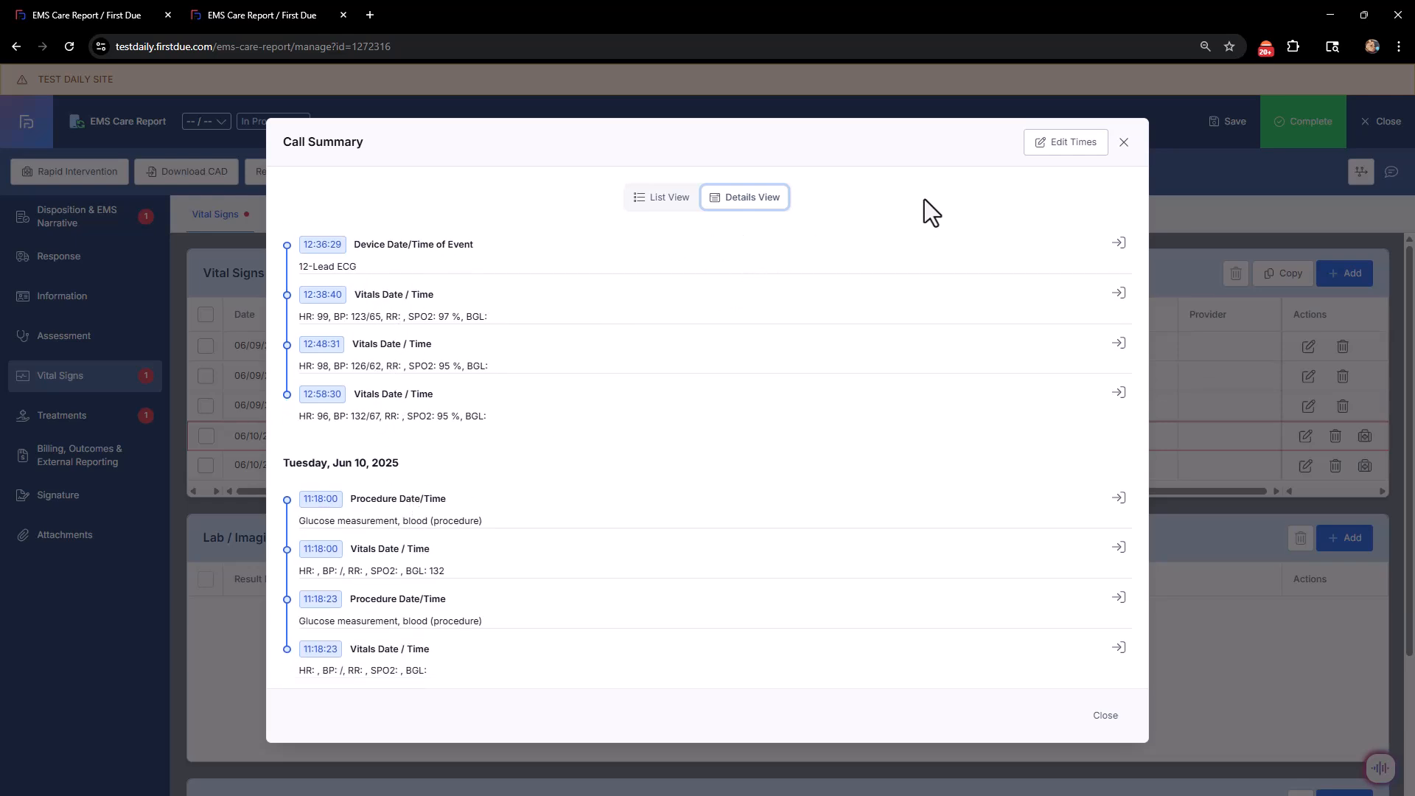
click(672, 208)
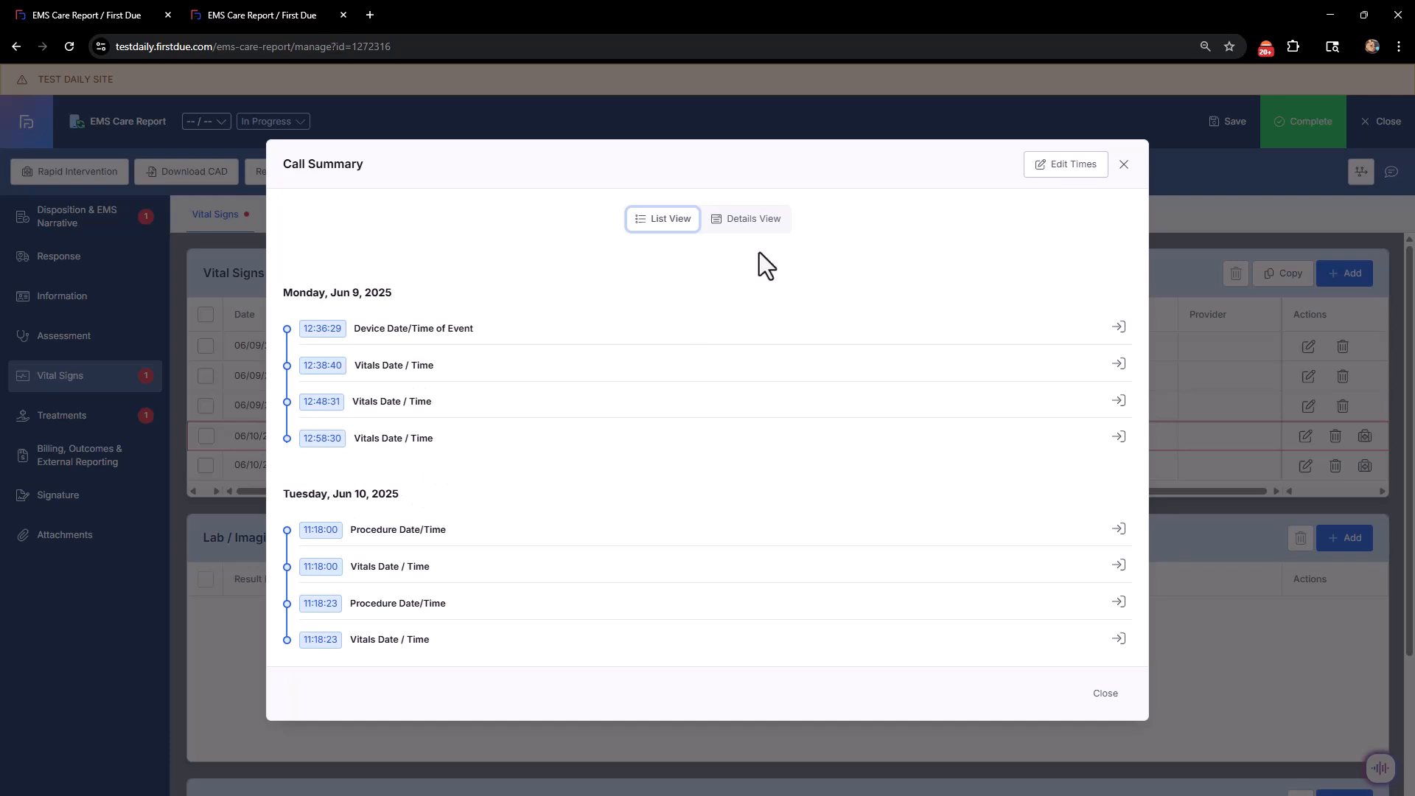
click(770, 227)
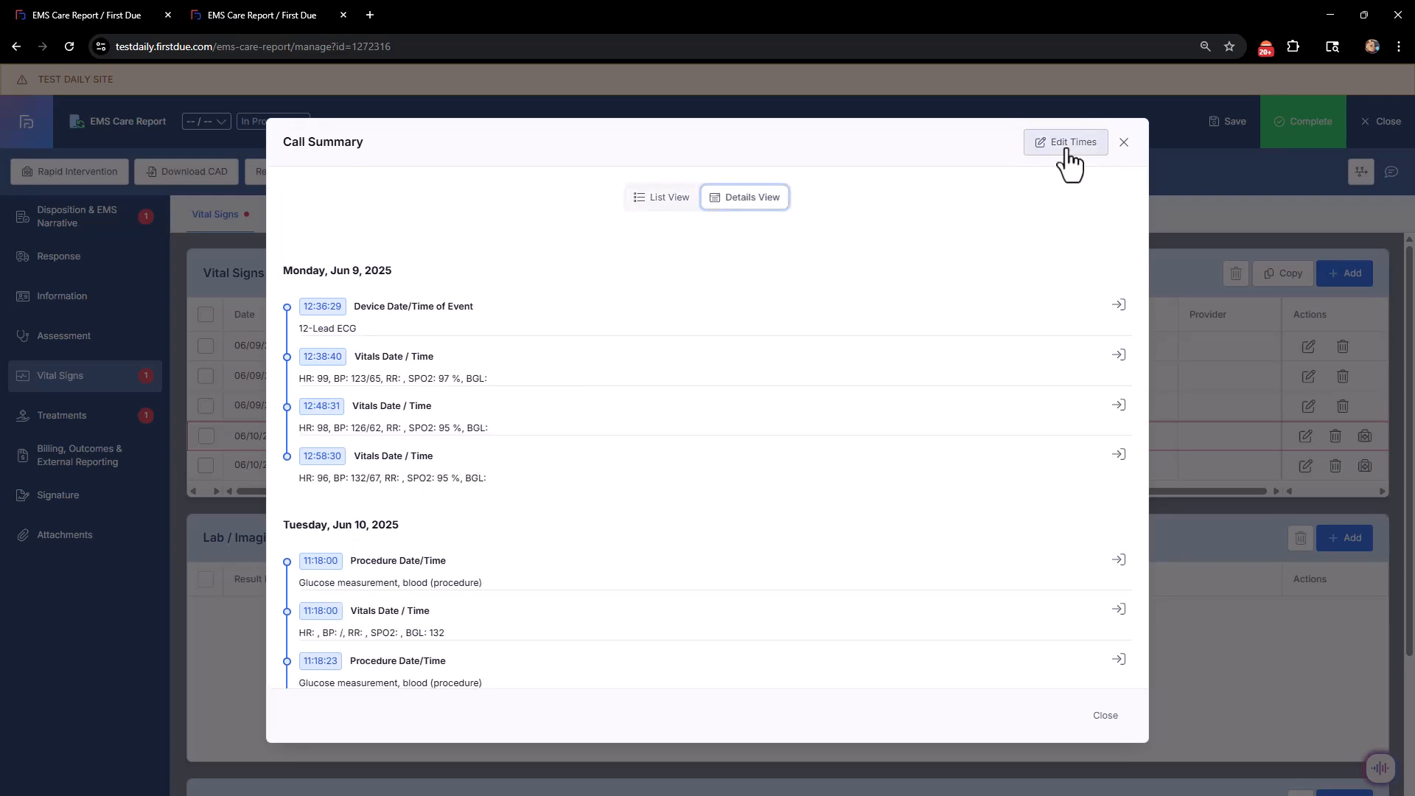
click(1120, 308)
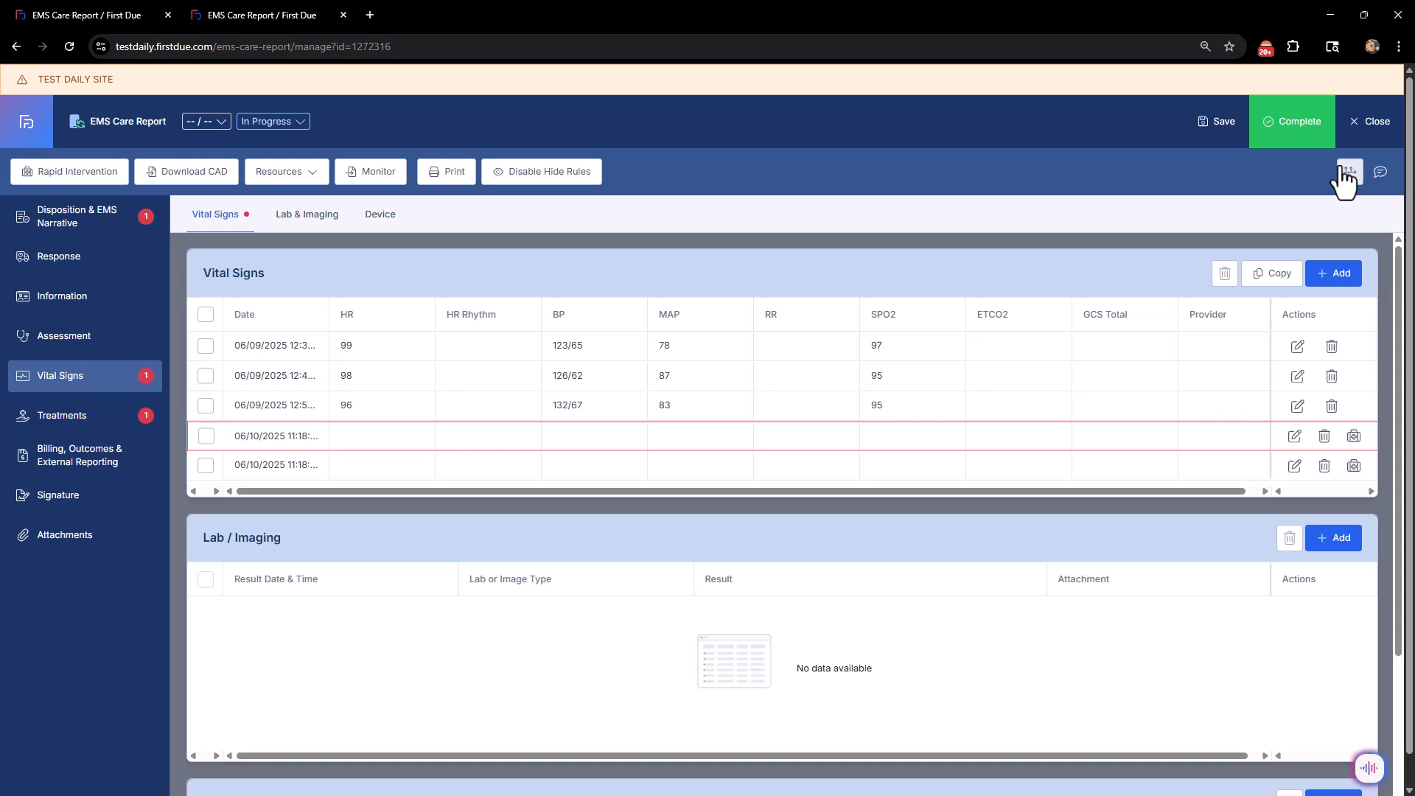
click(1380, 181)
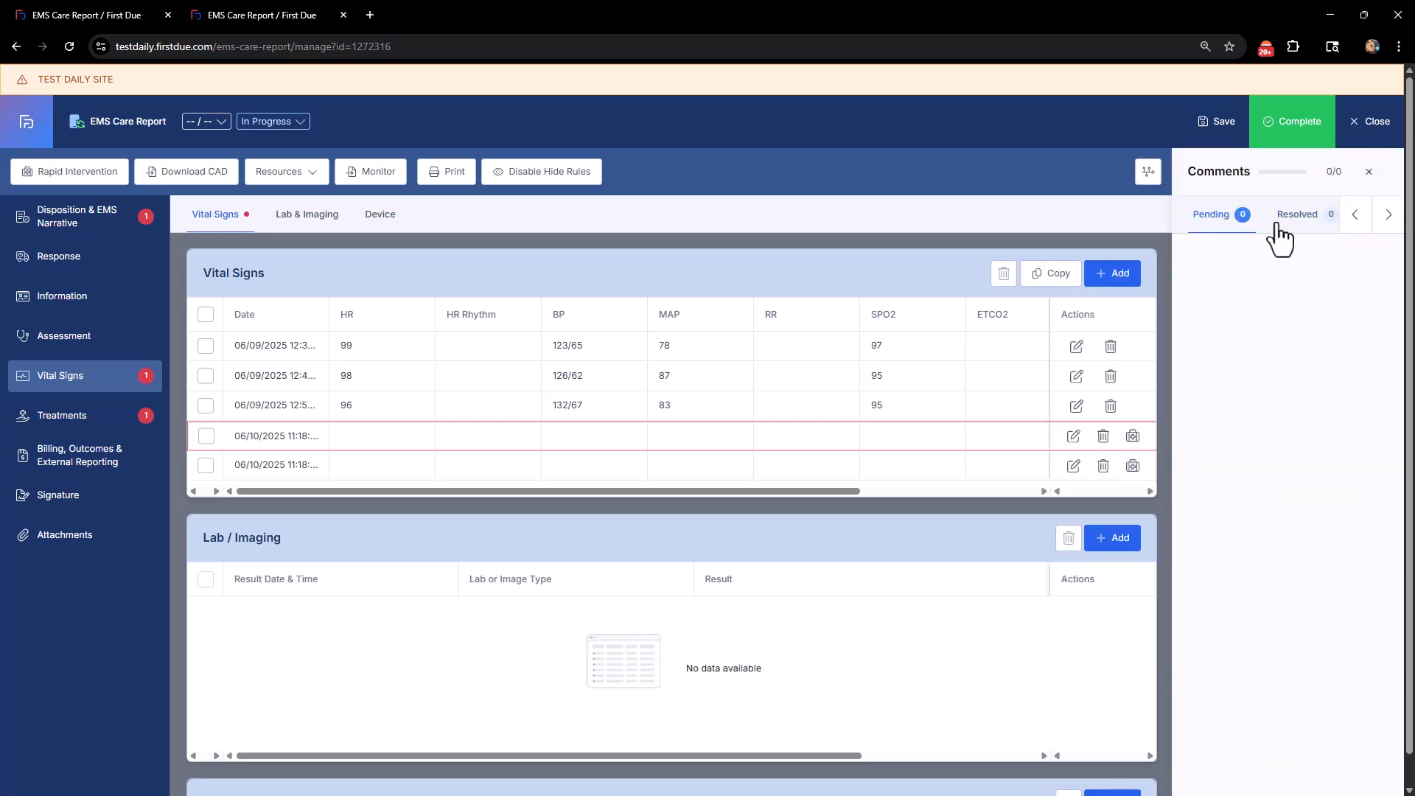
click(1368, 172)
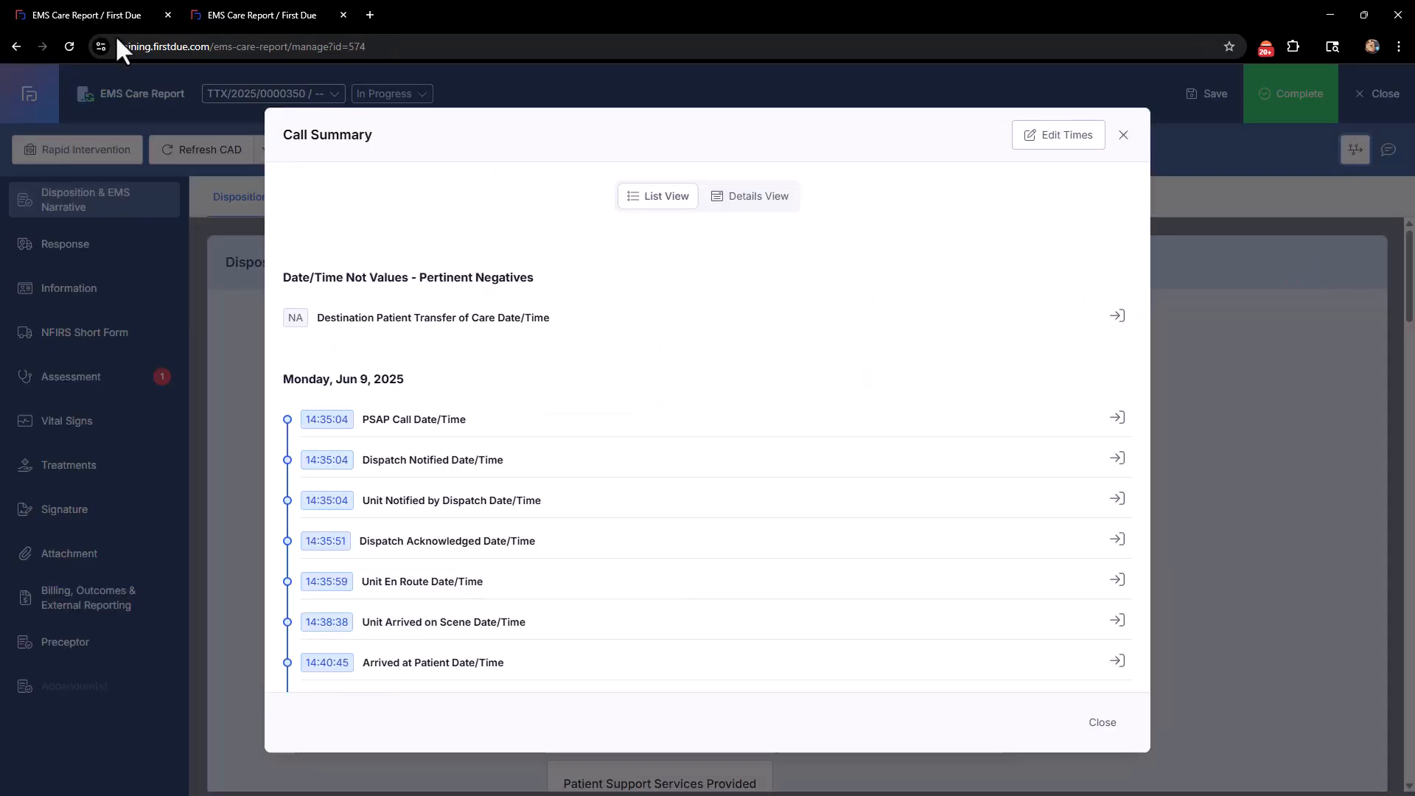
click(1122, 137)
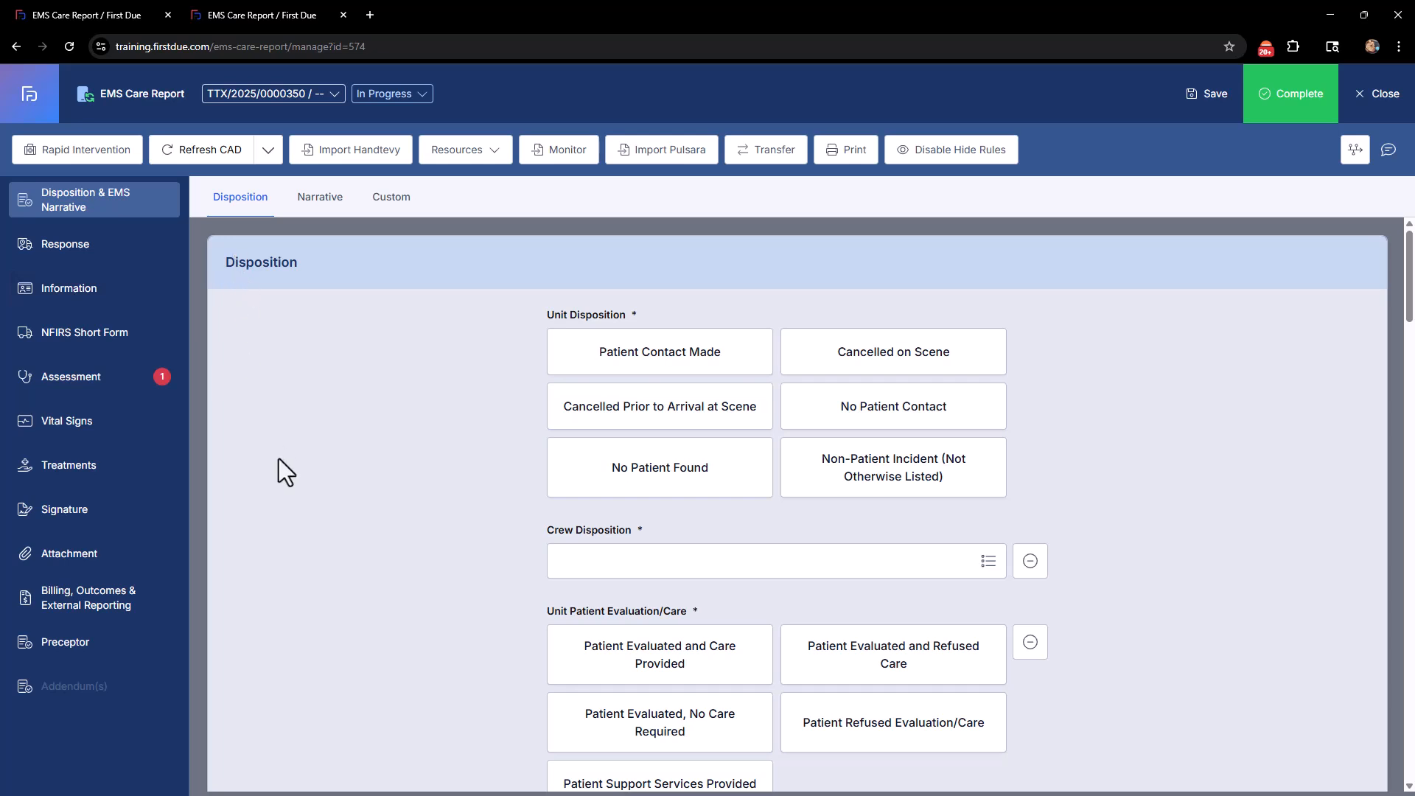
Glance at the Assessment section, then return to the Disposition & EMS Narrative form
click(49, 376)
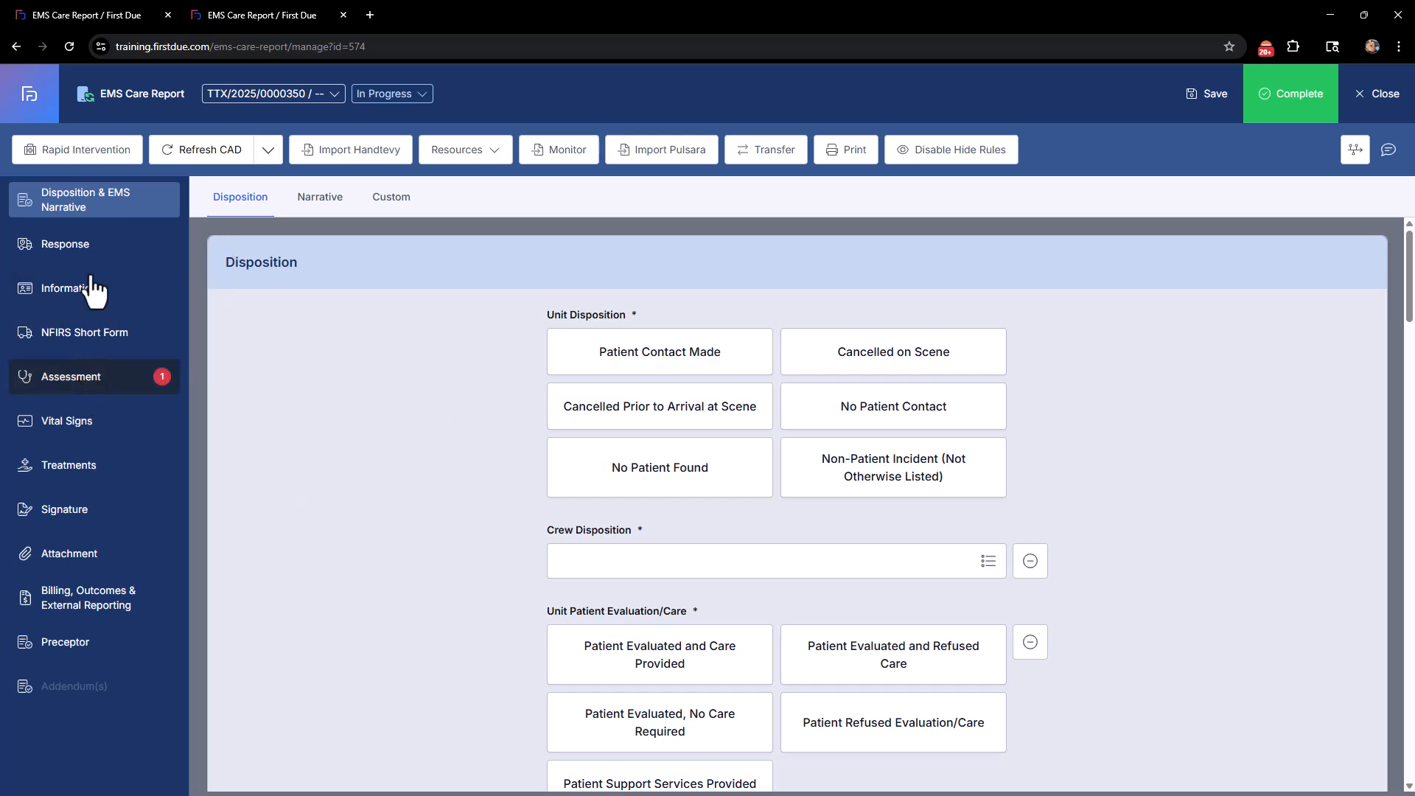
click(92, 206)
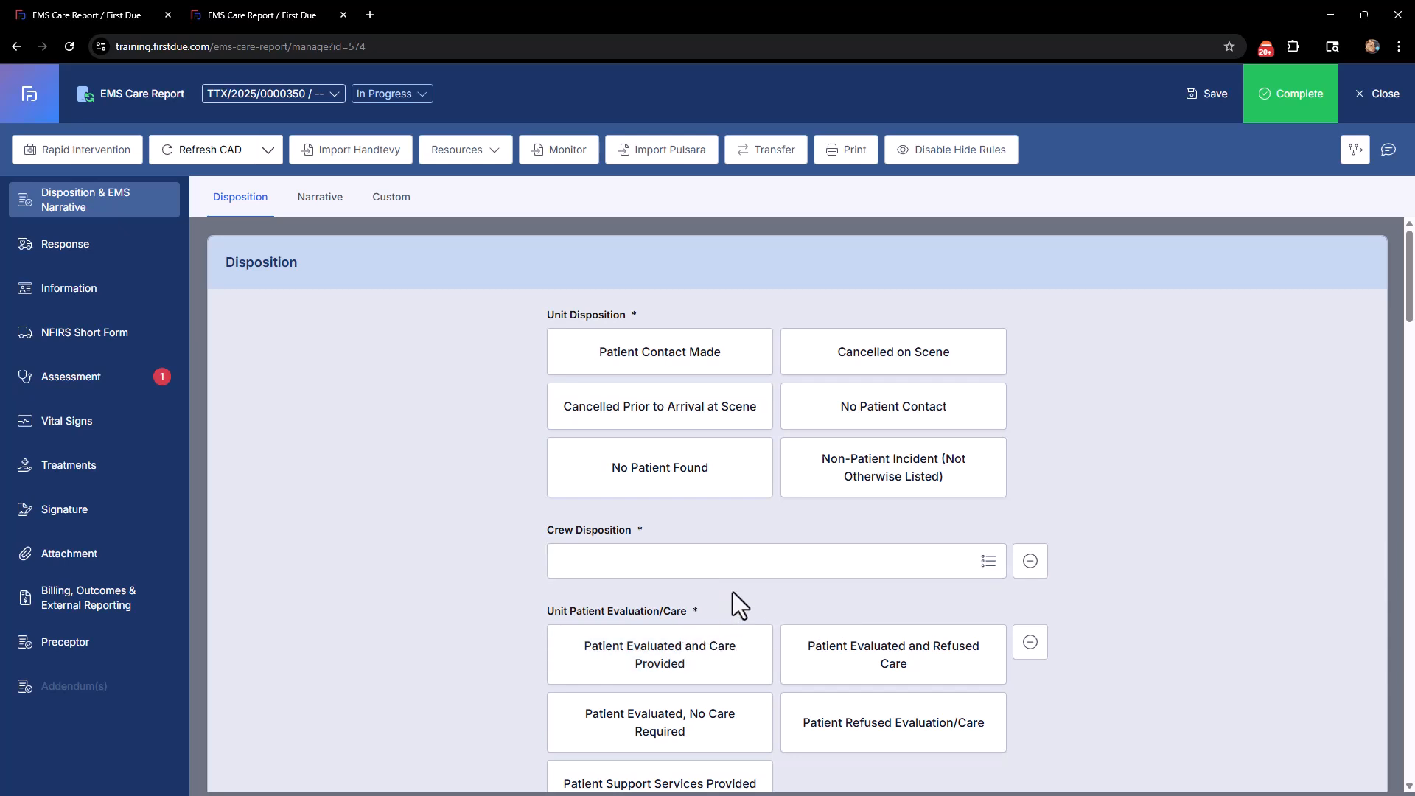
Set Unit Disposition to Patient Contact Made and attempt Complete, revealing six Response issues
click(679, 367)
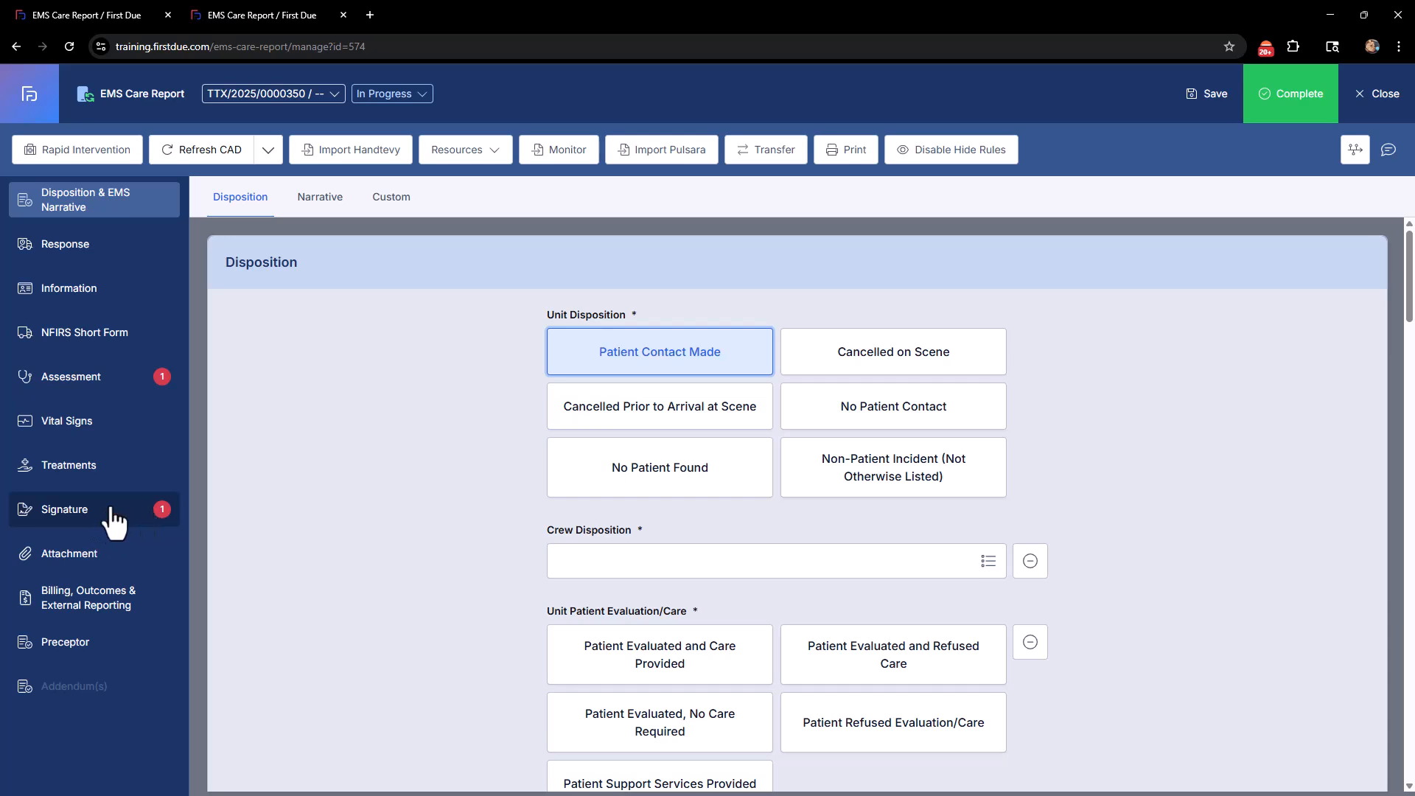
click(1284, 100)
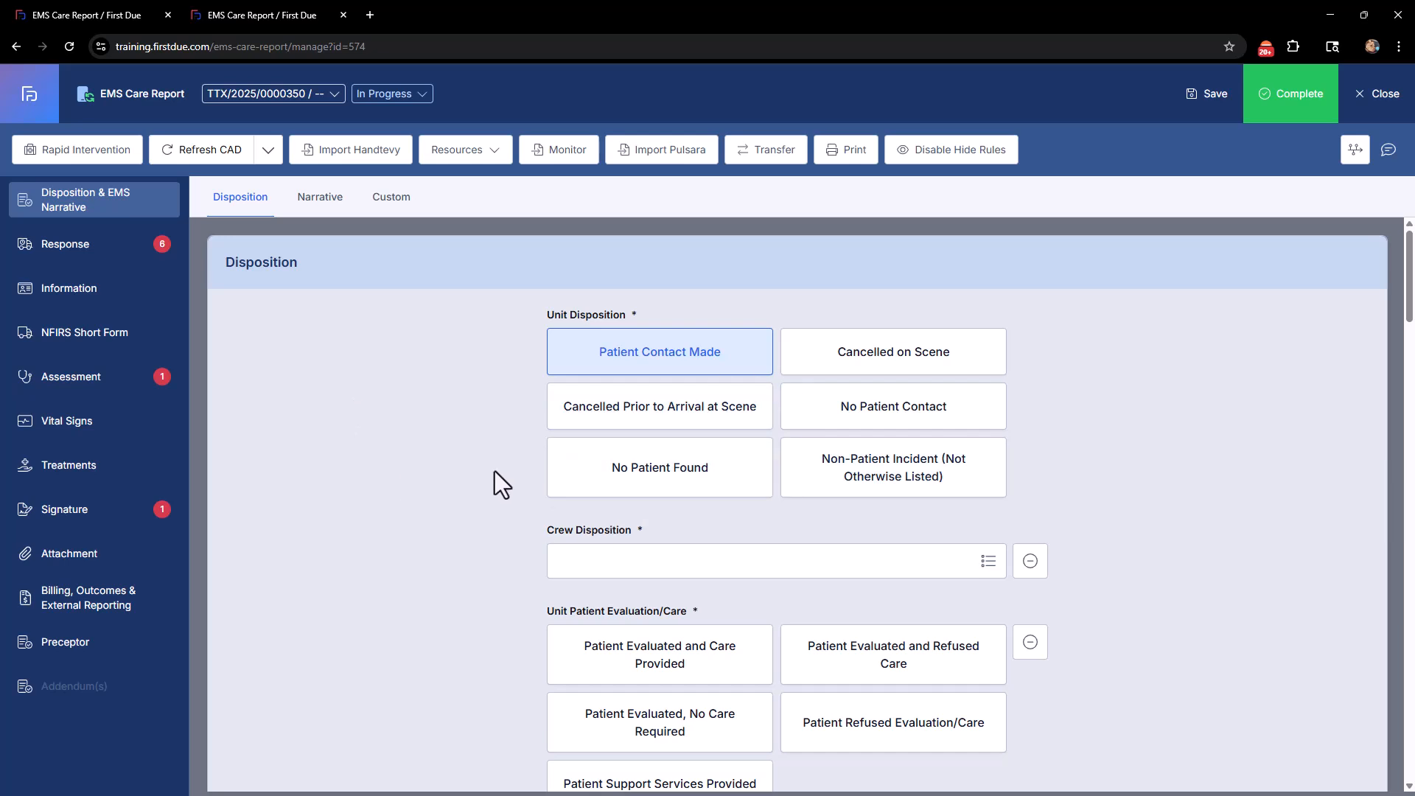
scroll(590, 449, down, 1)
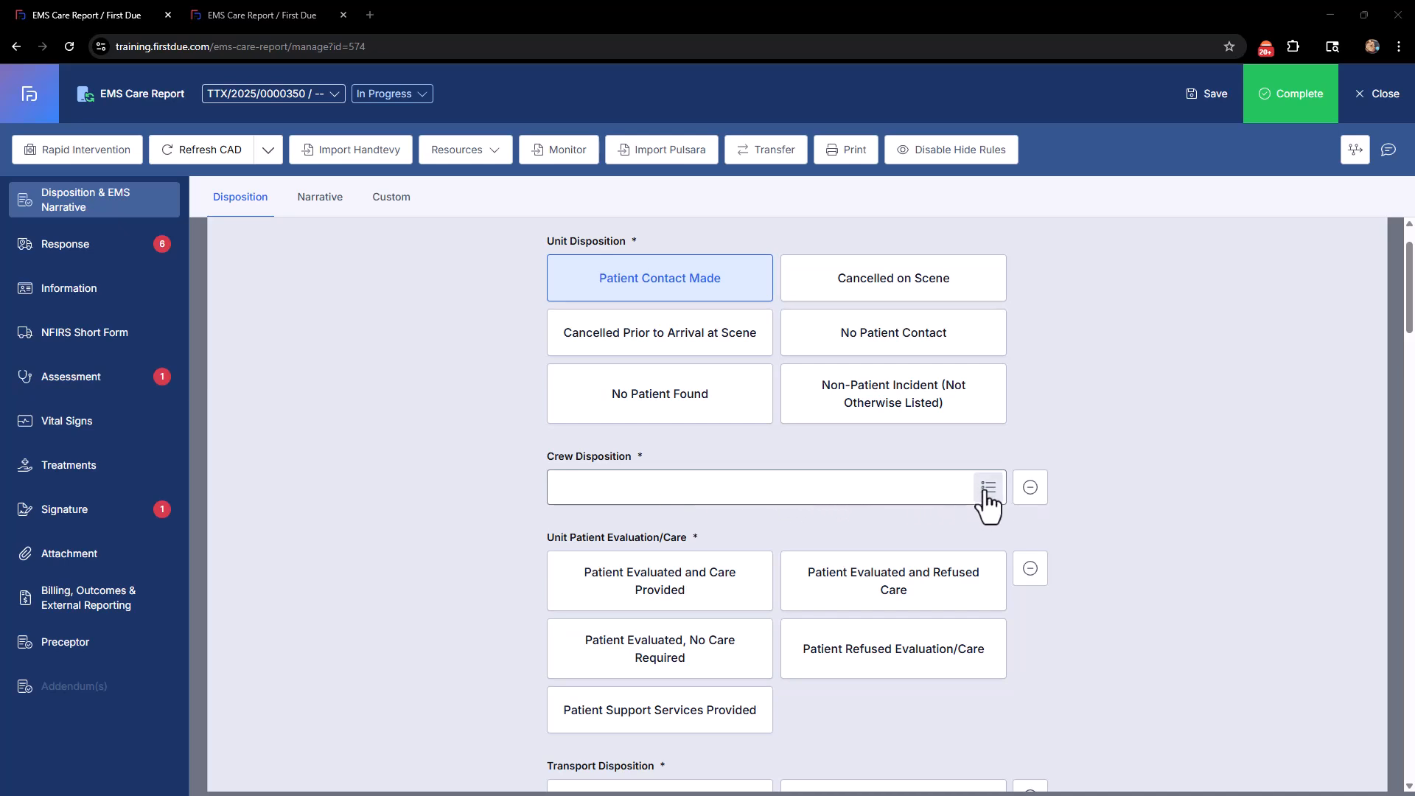
Browse the Crew Disposition options and full chooser without selecting anything
click(815, 495)
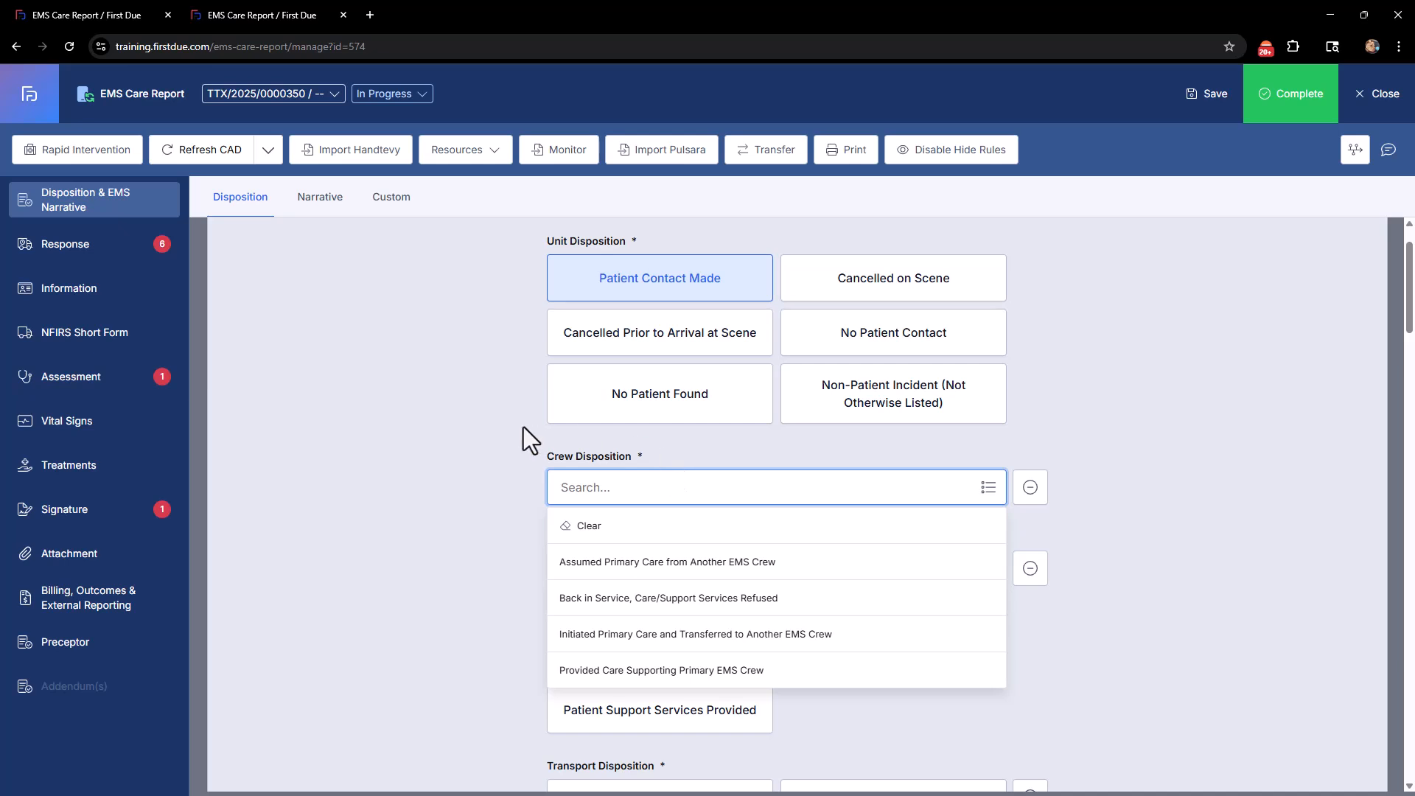
click(508, 438)
scroll(501, 435, down, 2)
click(697, 340)
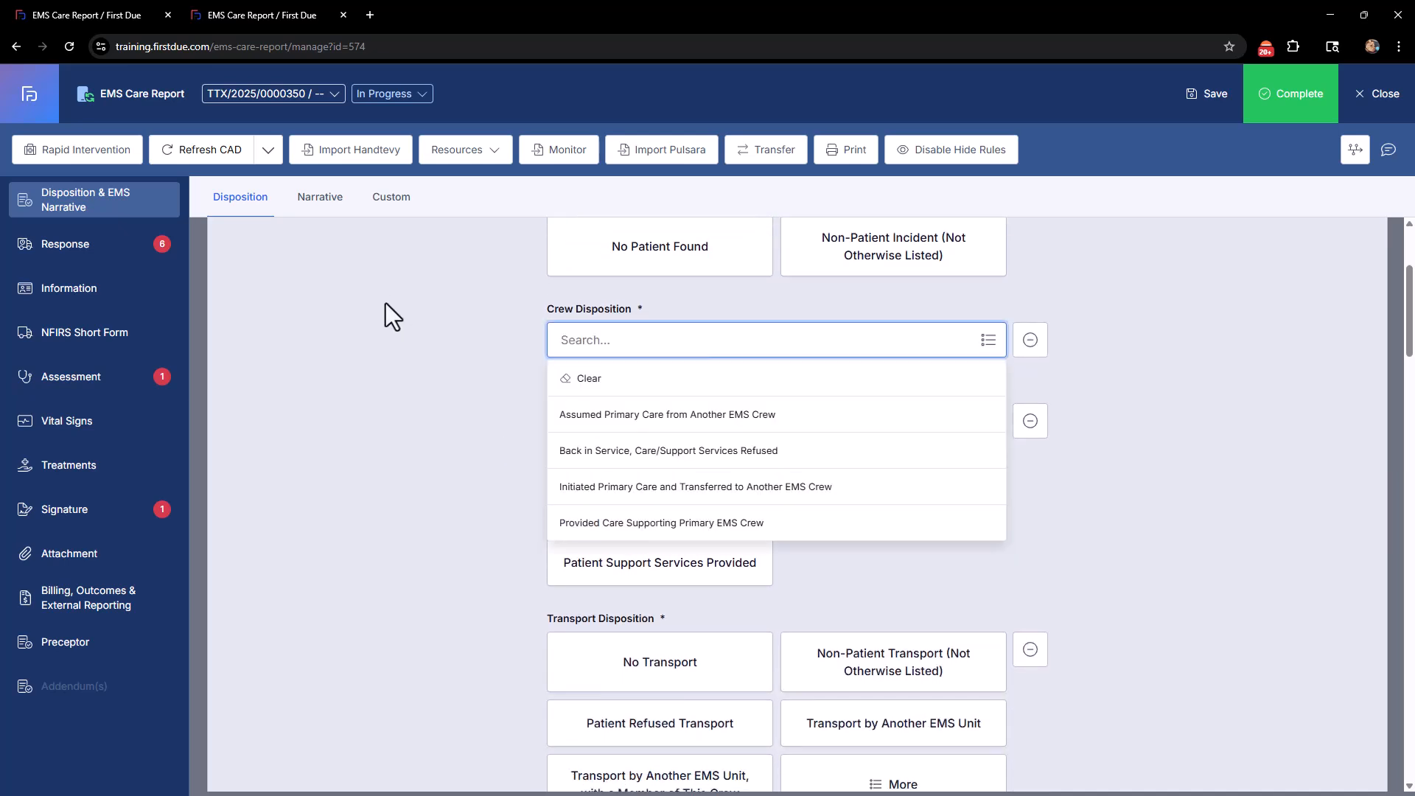
scroll(398, 356, up, 3)
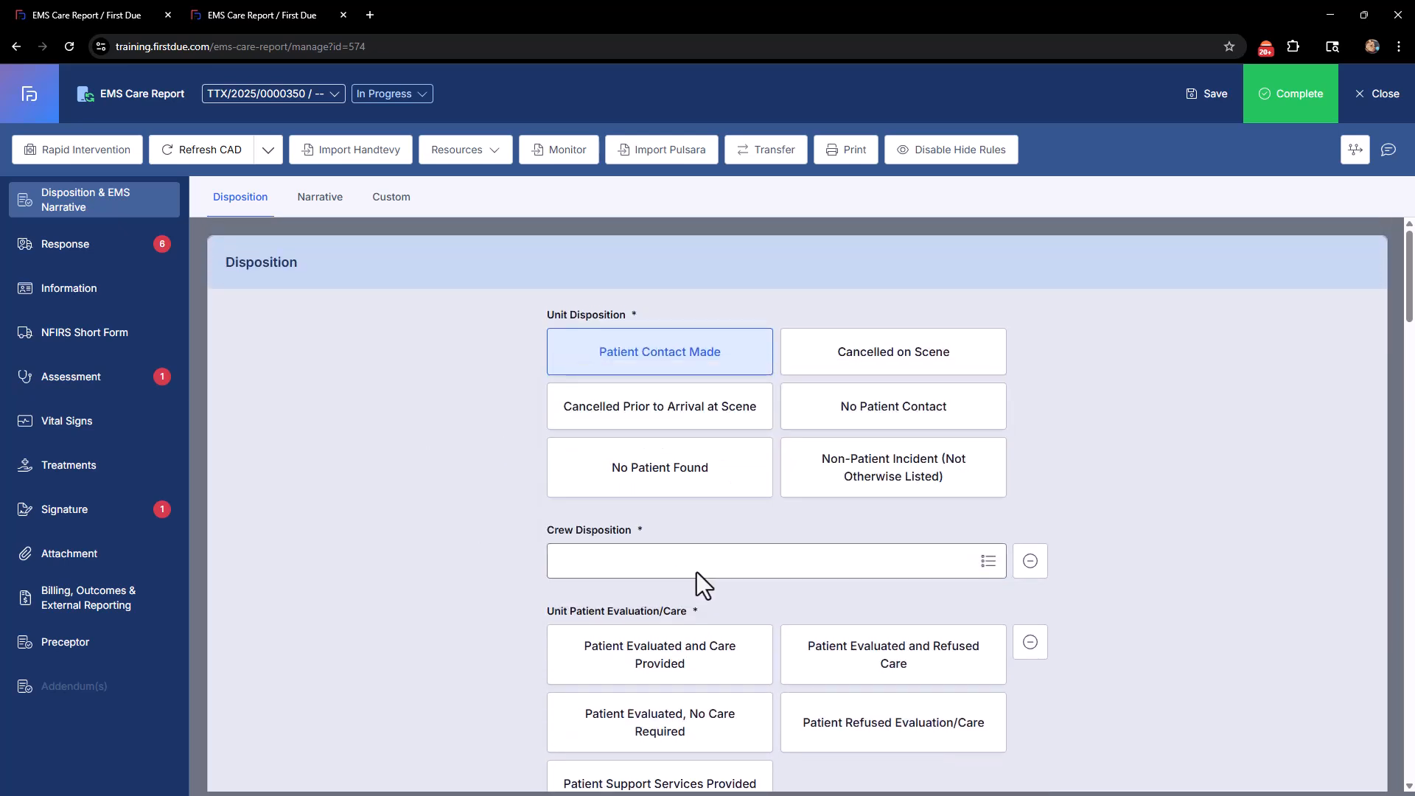
click(808, 561)
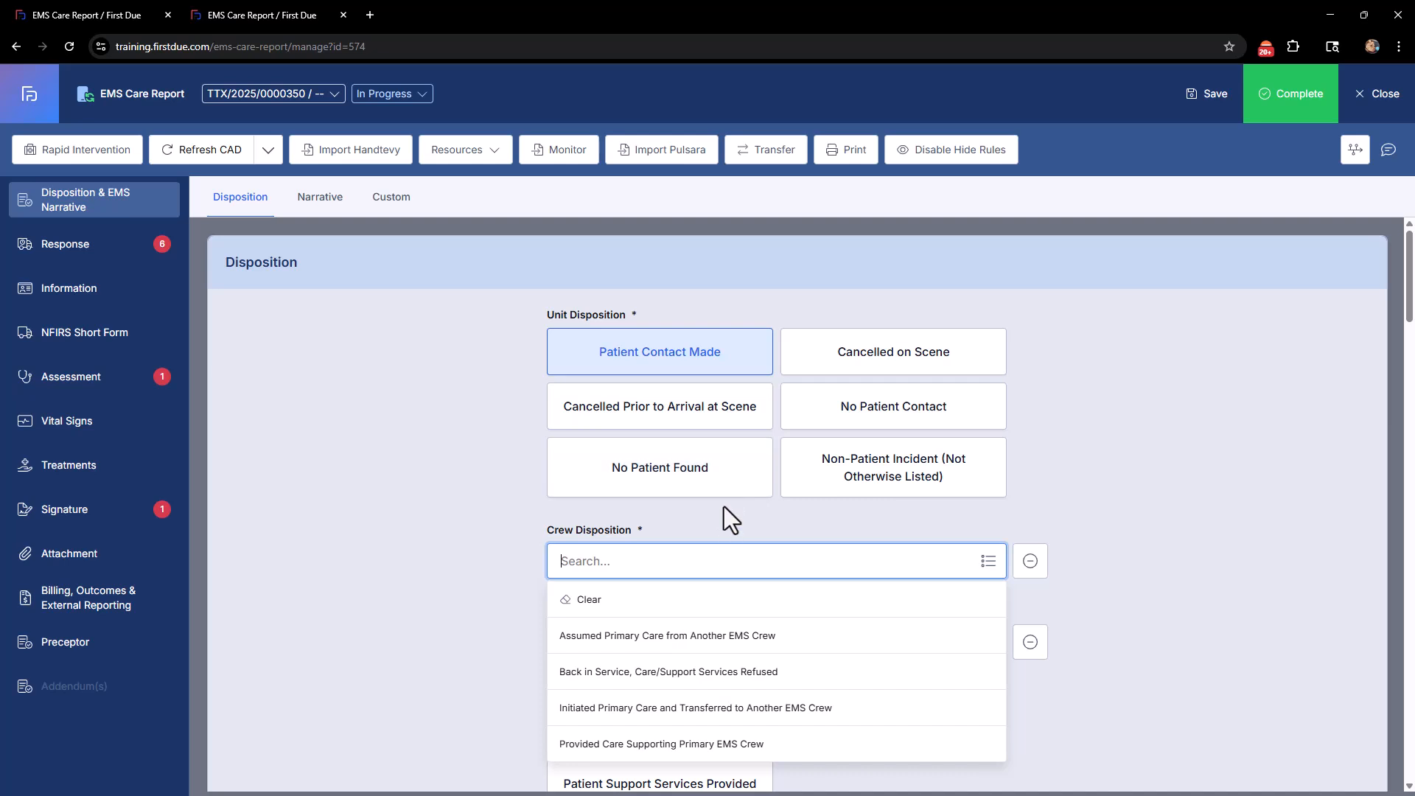
click(988, 562)
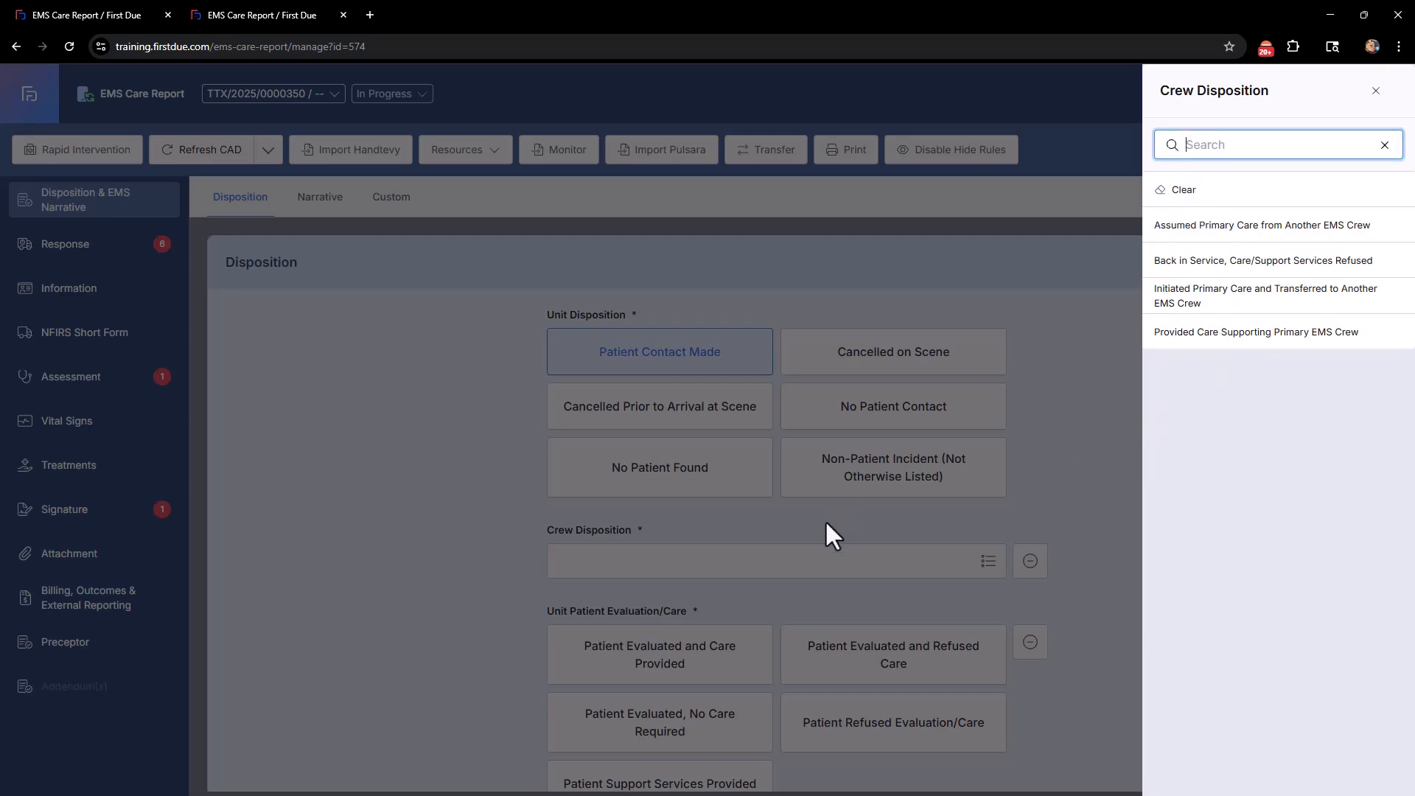
click(1194, 144)
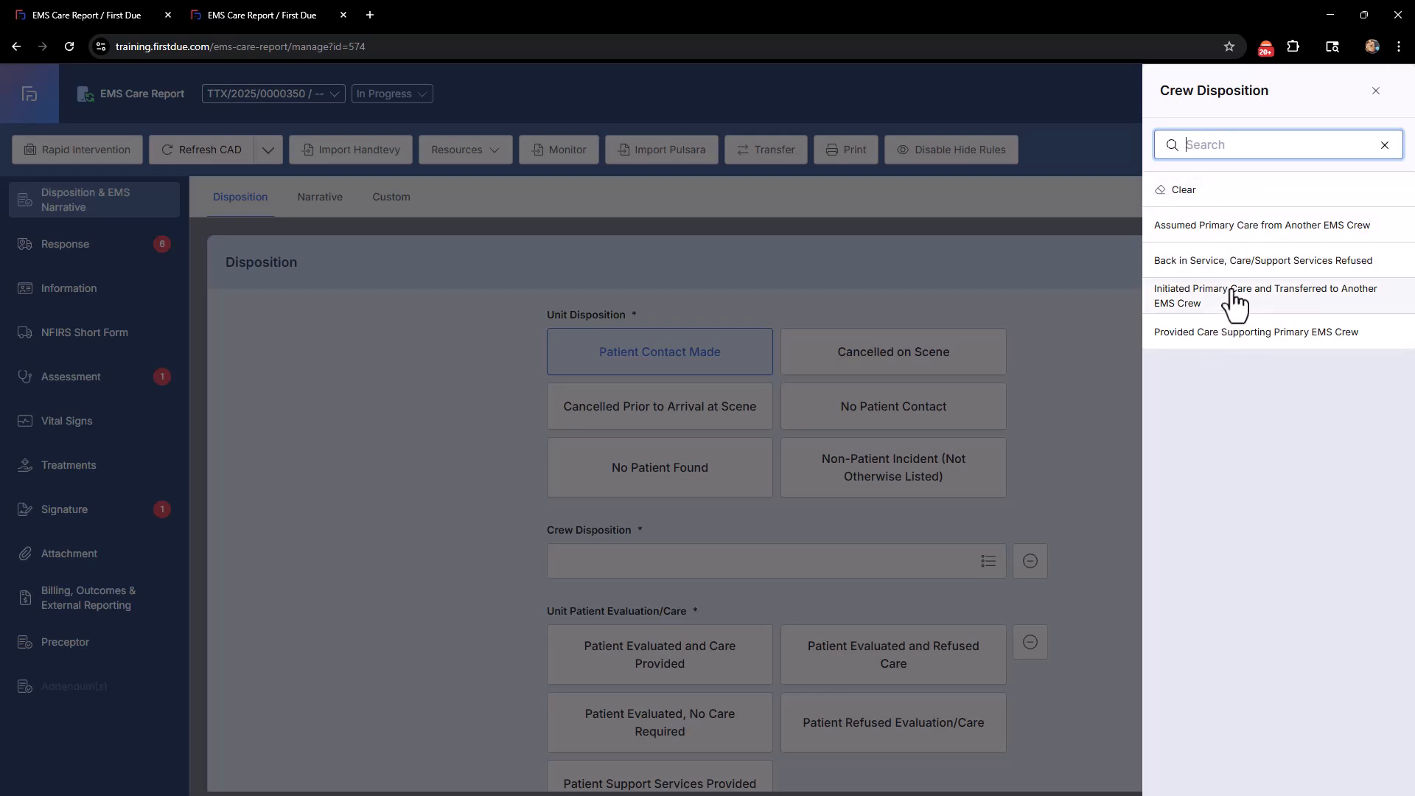
click(1093, 314)
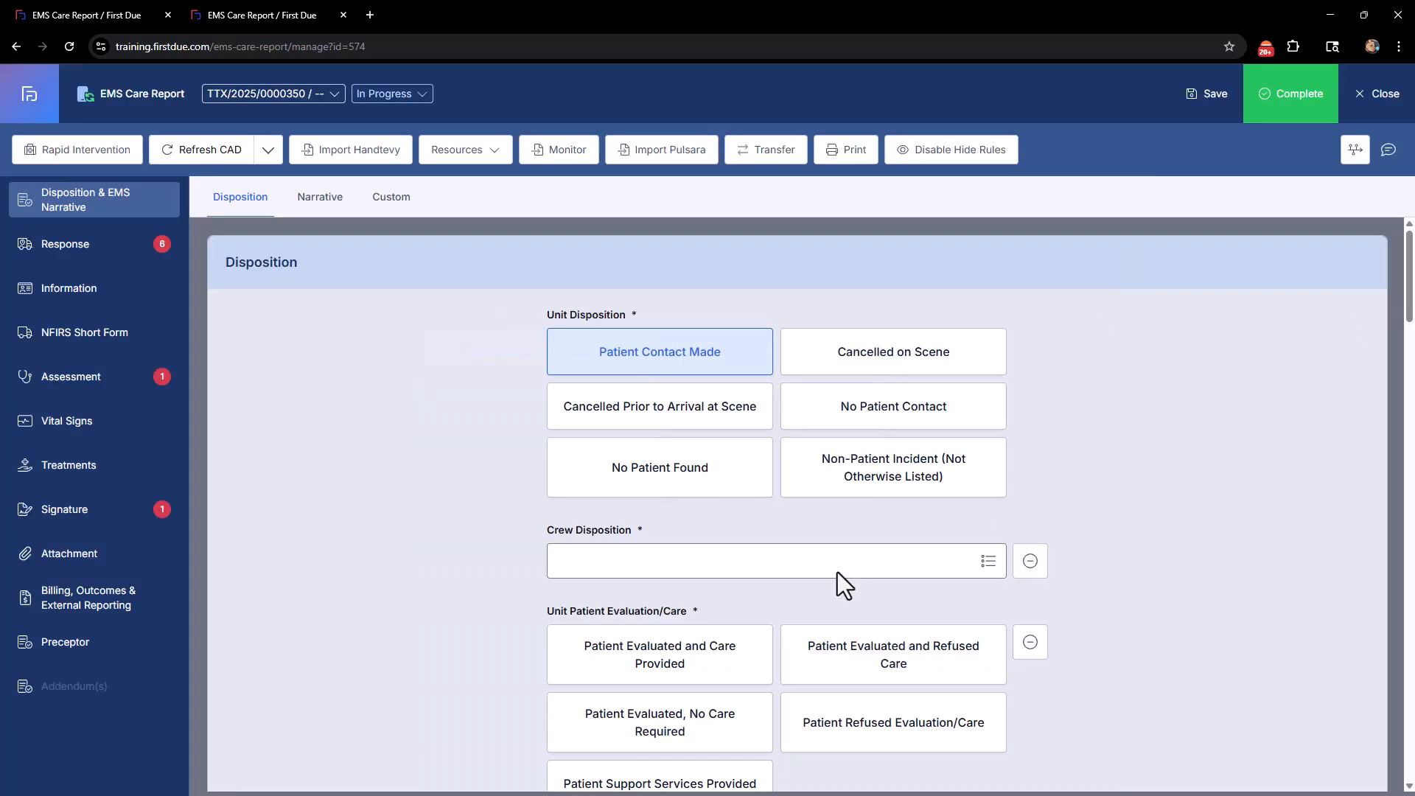
click(837, 572)
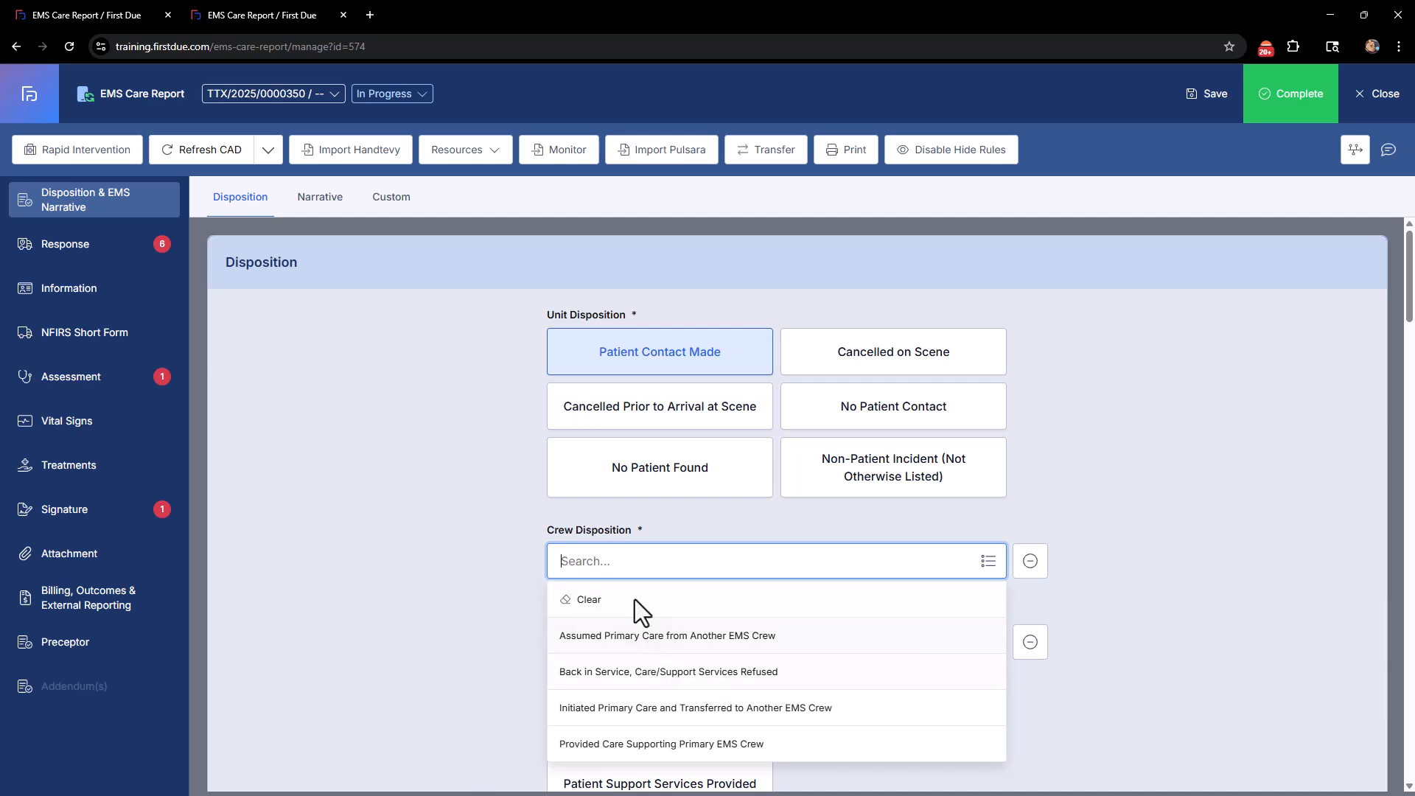
click(836, 516)
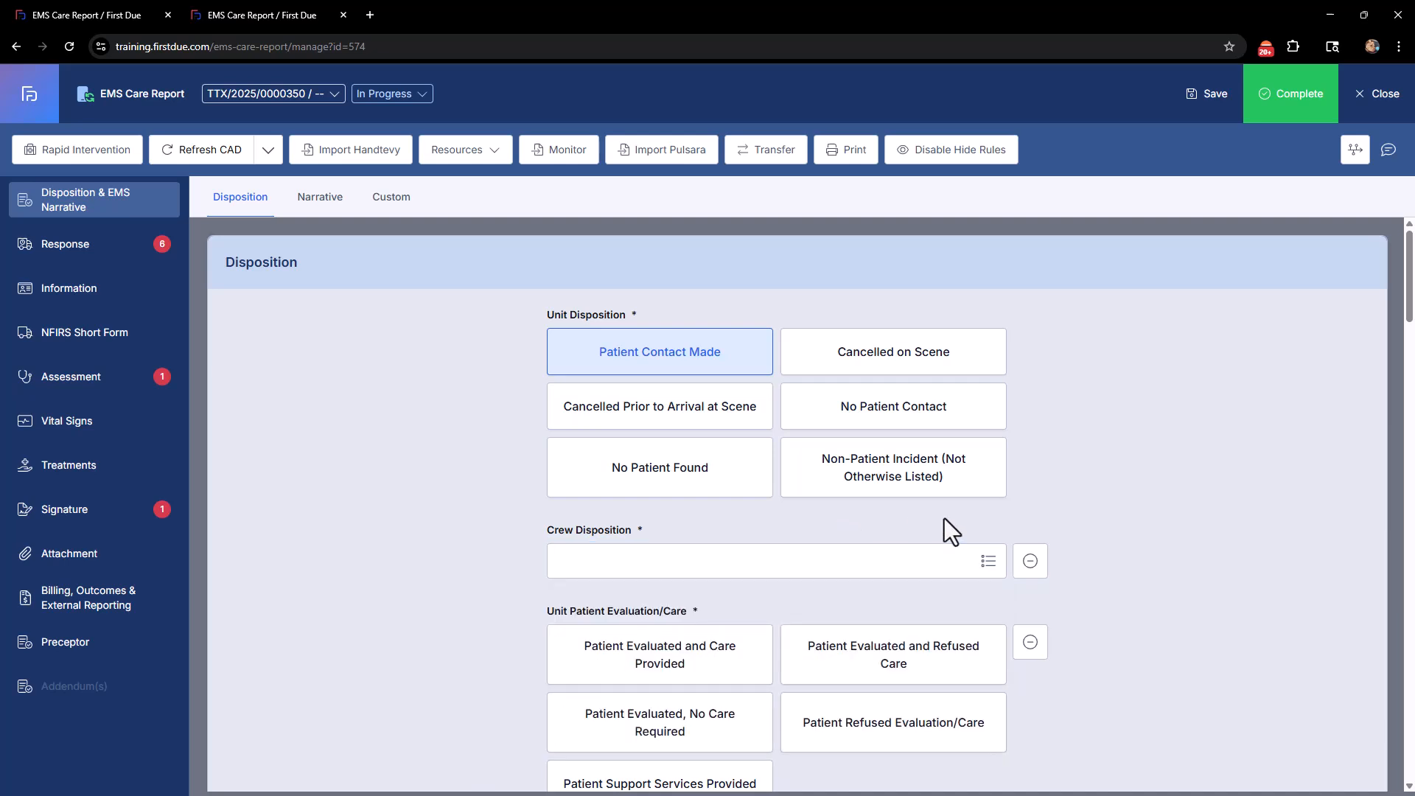
Mark Crew Disposition as Not Applicable
click(1030, 564)
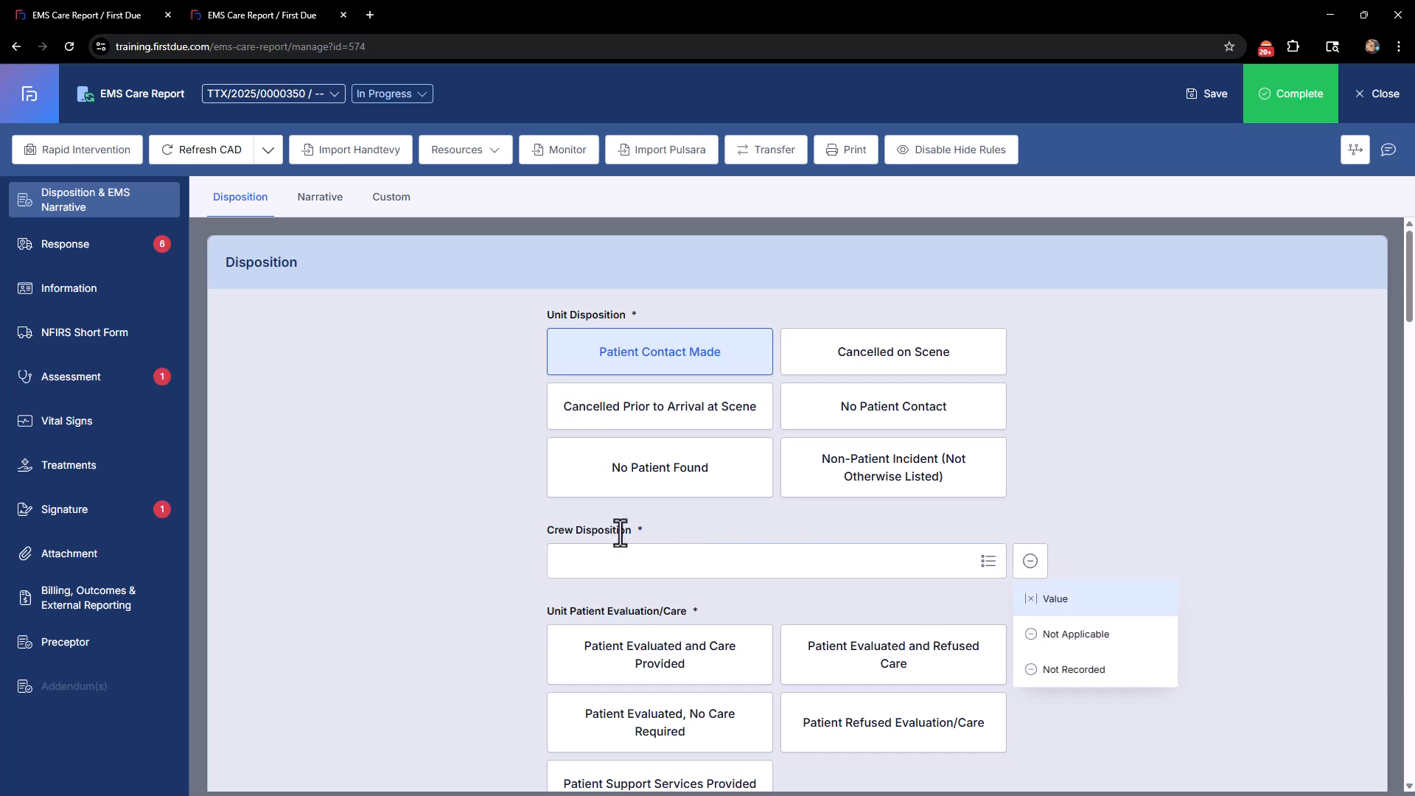
click(1061, 636)
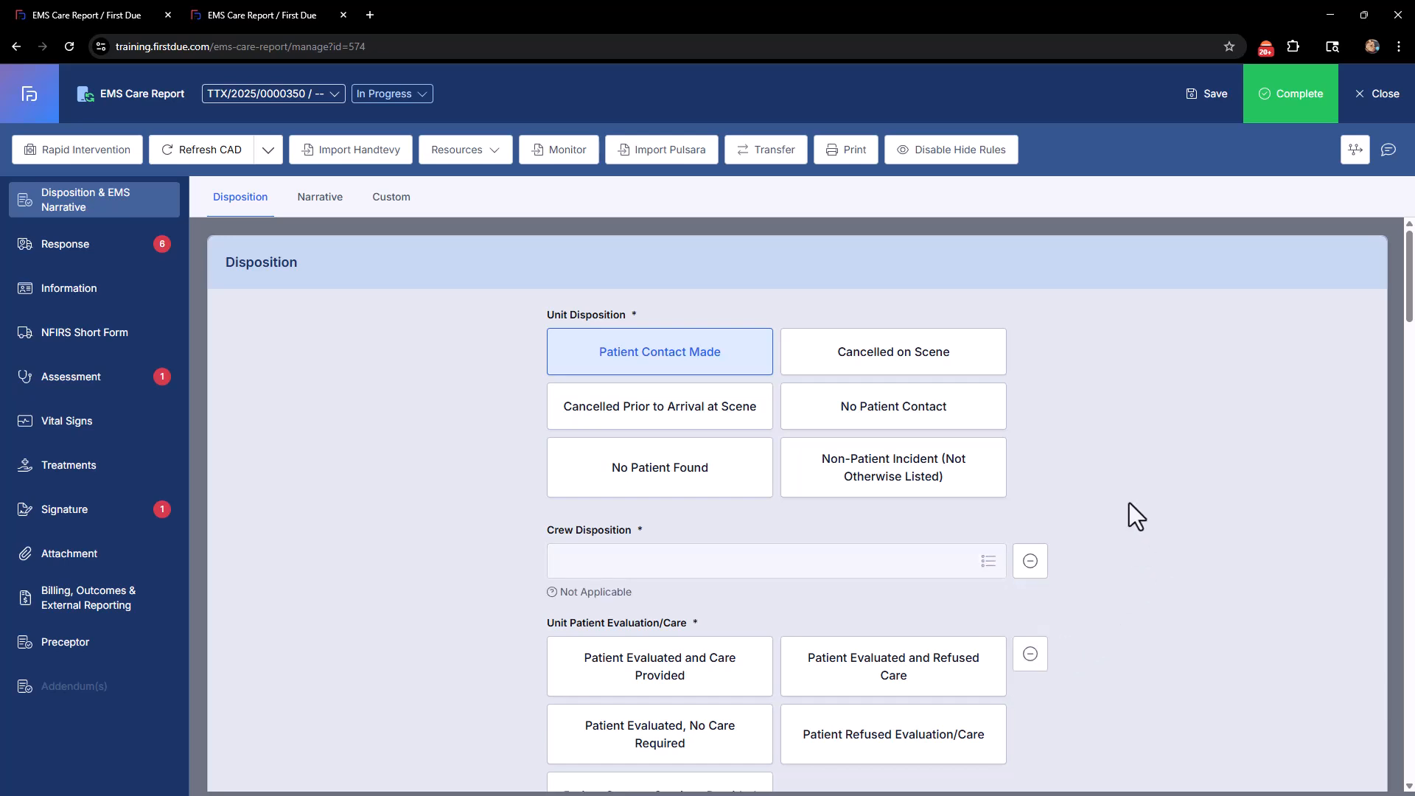
scroll(1130, 502, down, 1)
scroll(1130, 501, down, 4)
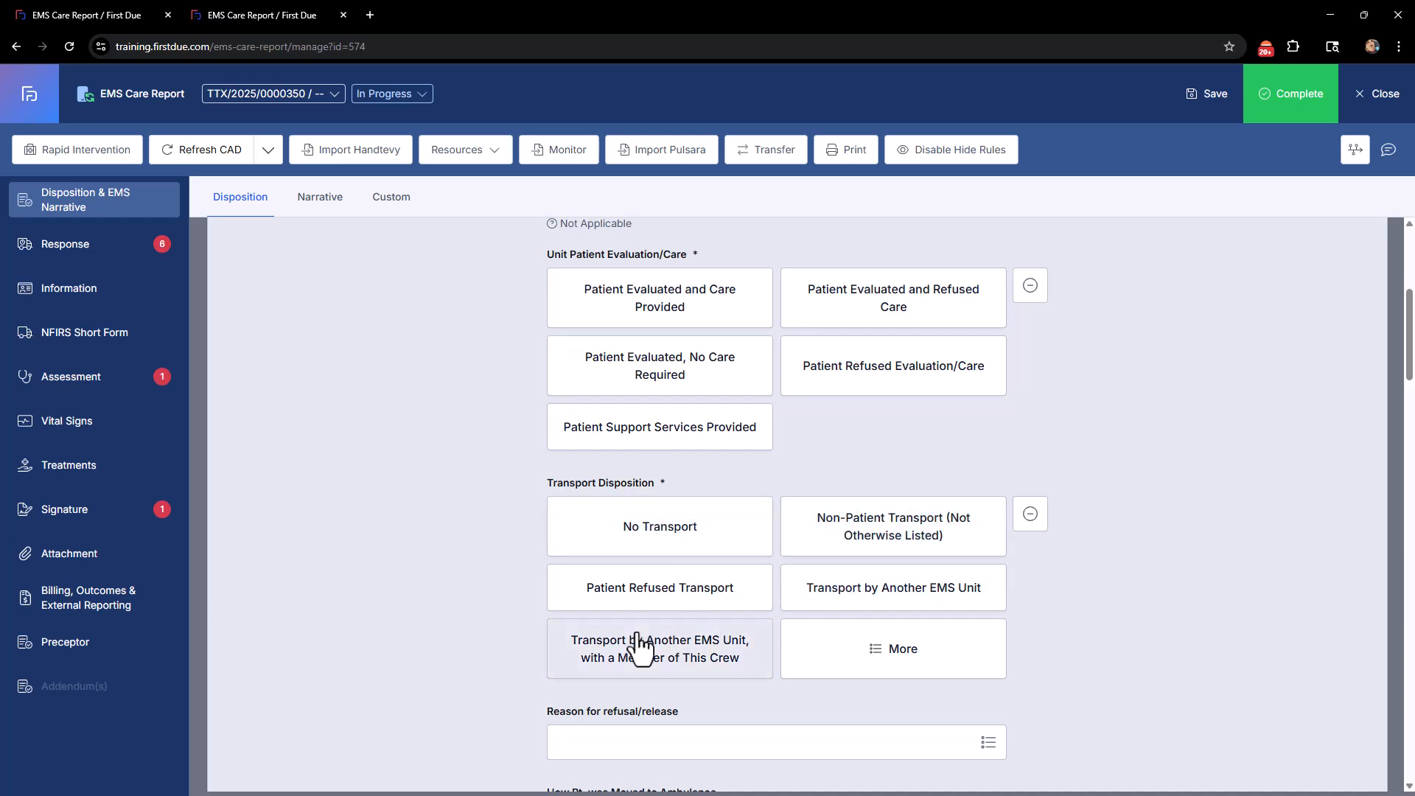
Review the full Transport Disposition option list twice, closing it without a selection
click(878, 666)
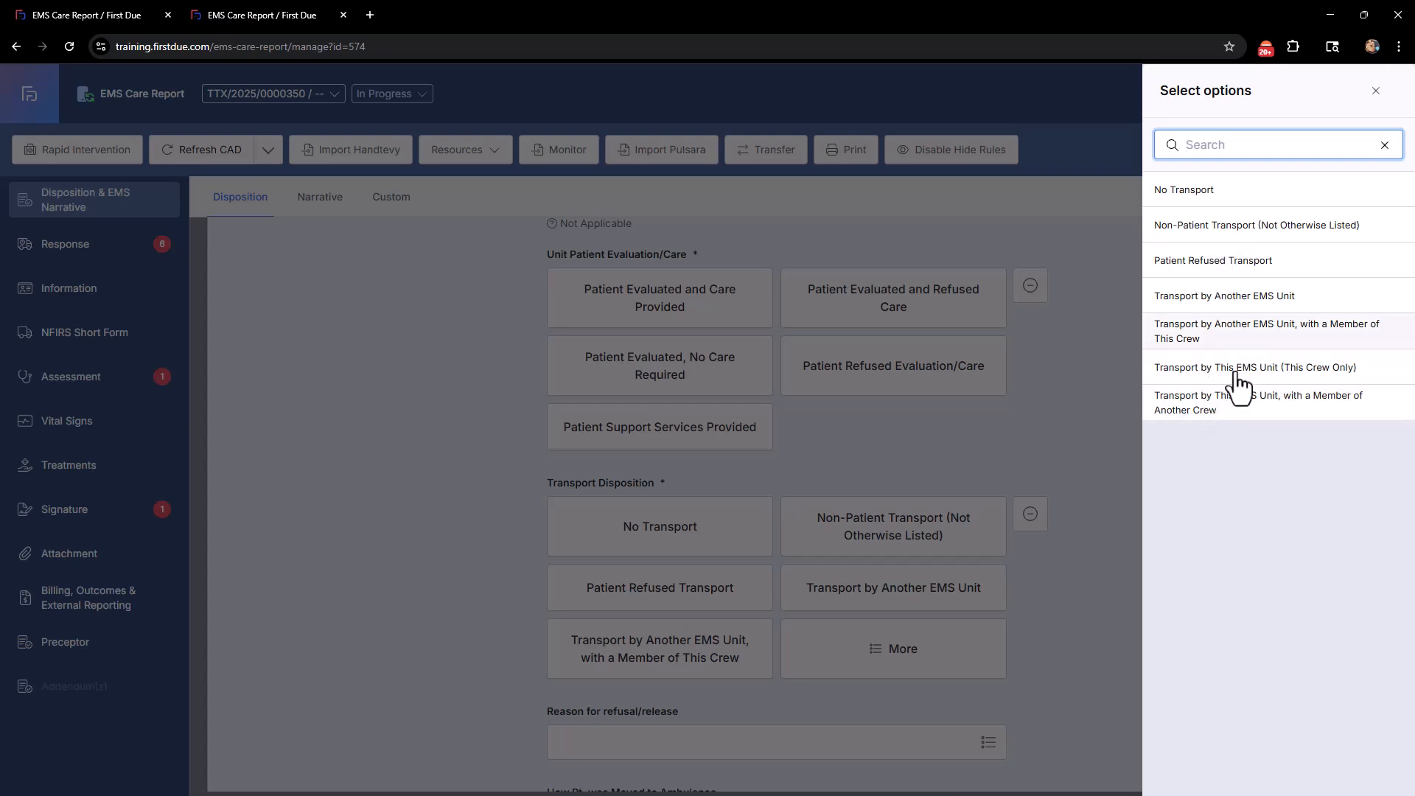
click(1103, 452)
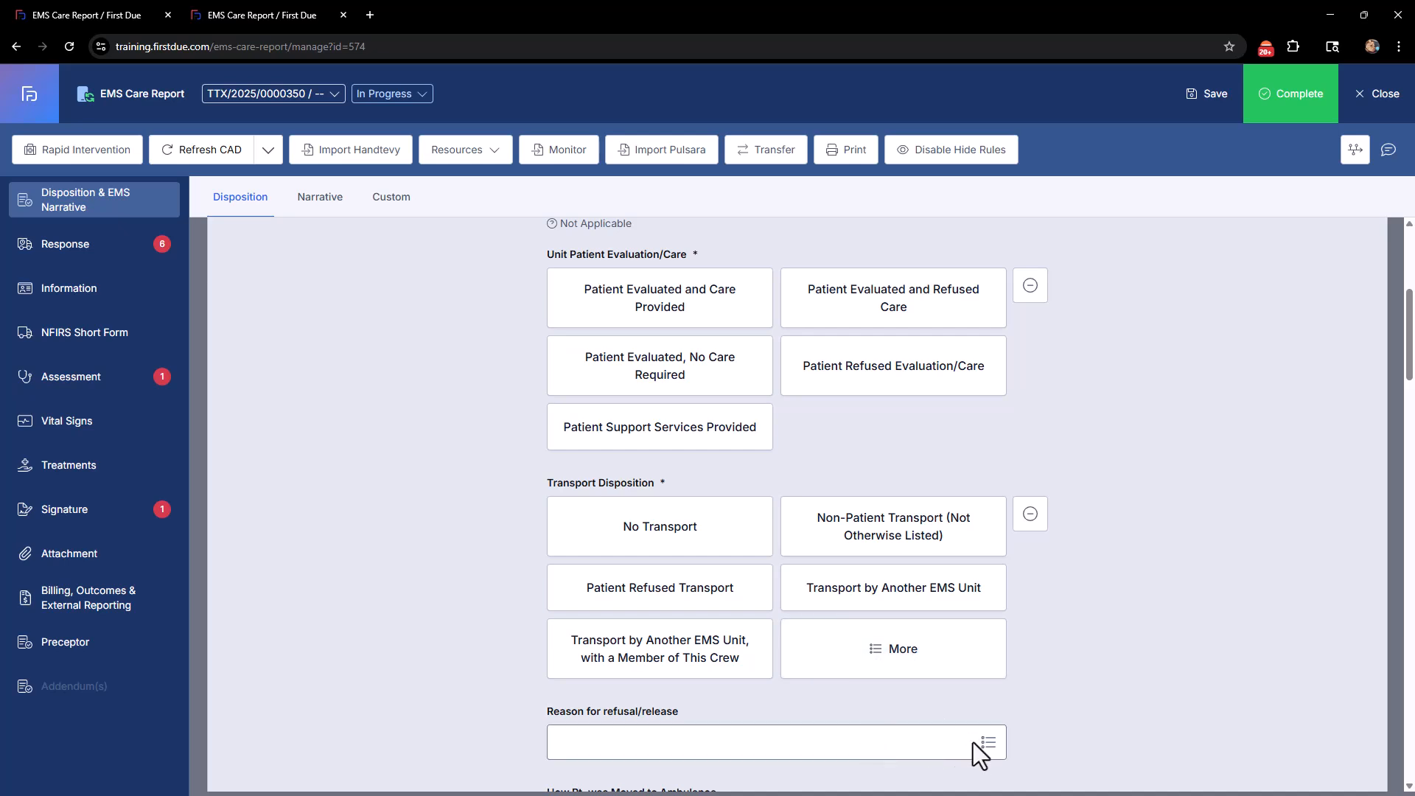
click(914, 650)
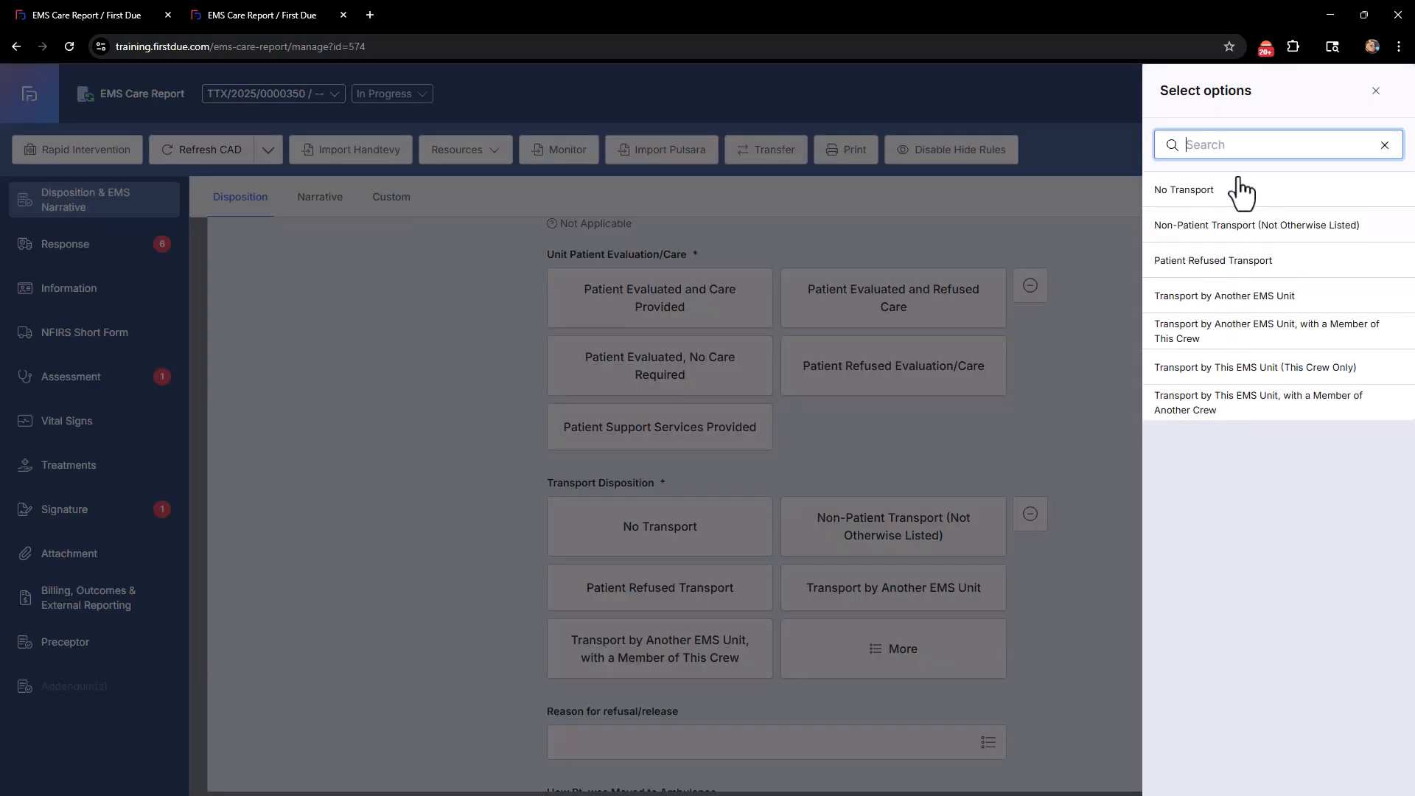
click(1110, 400)
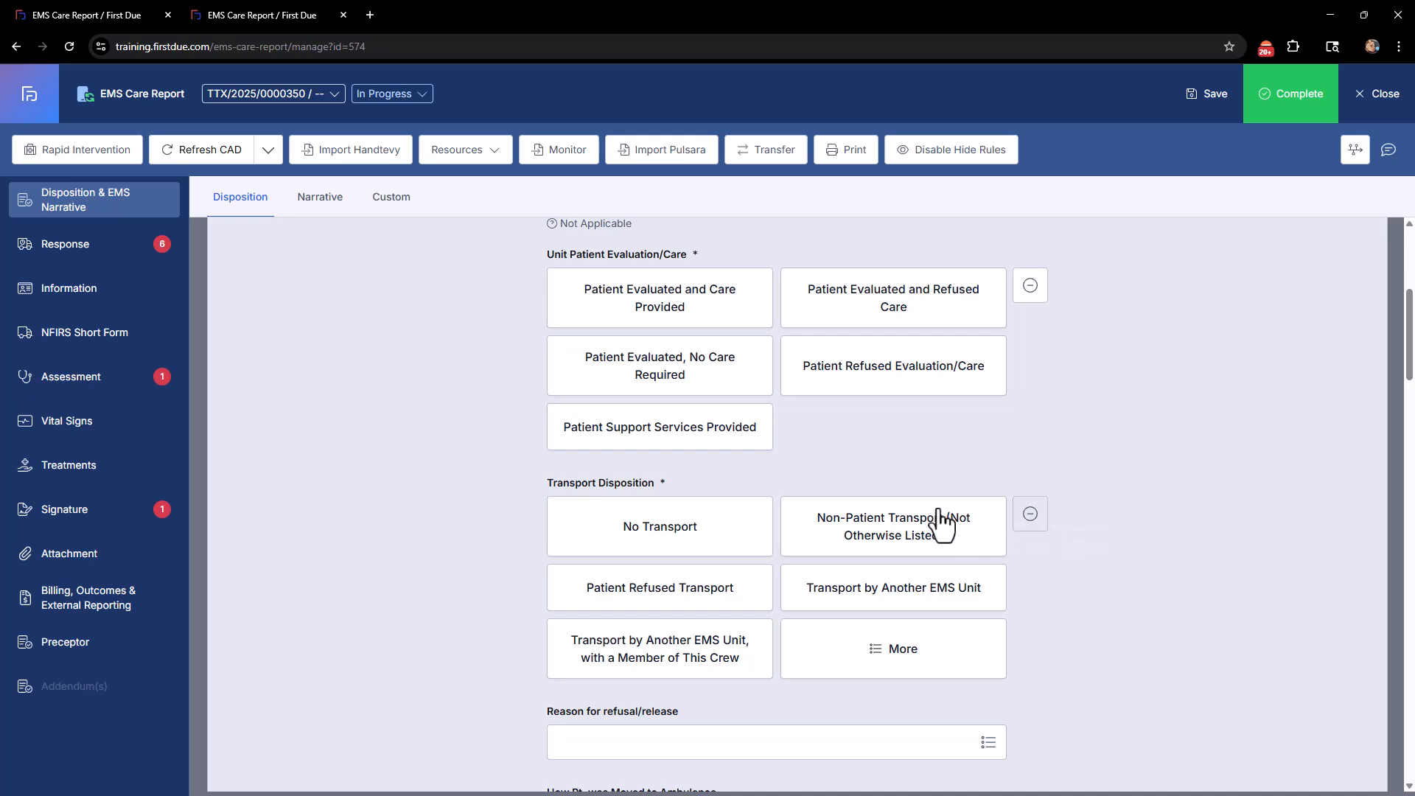
In Response, add Frontenac Fire - 2900 (Fire) as another agency at the scene and save it
click(85, 267)
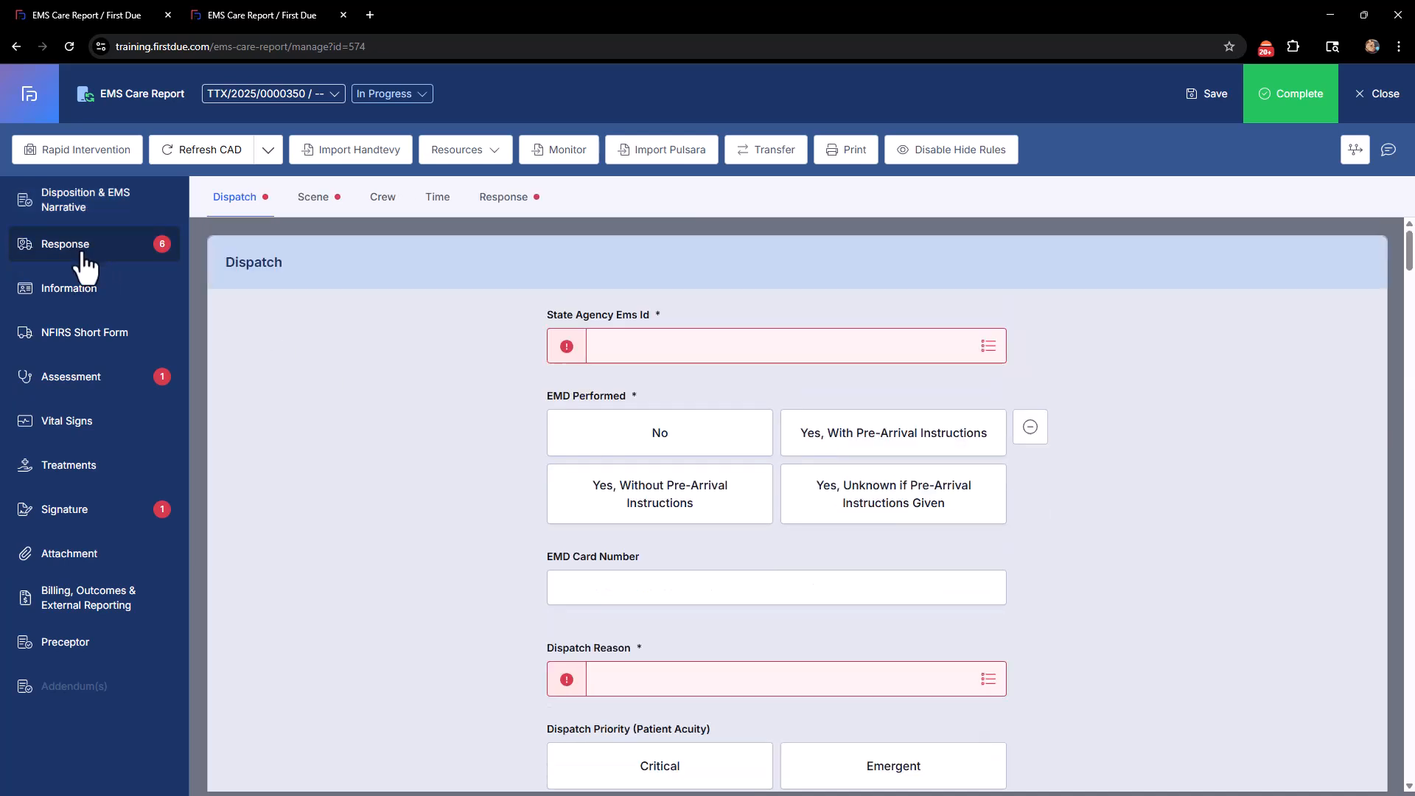
scroll(480, 369, down, 3)
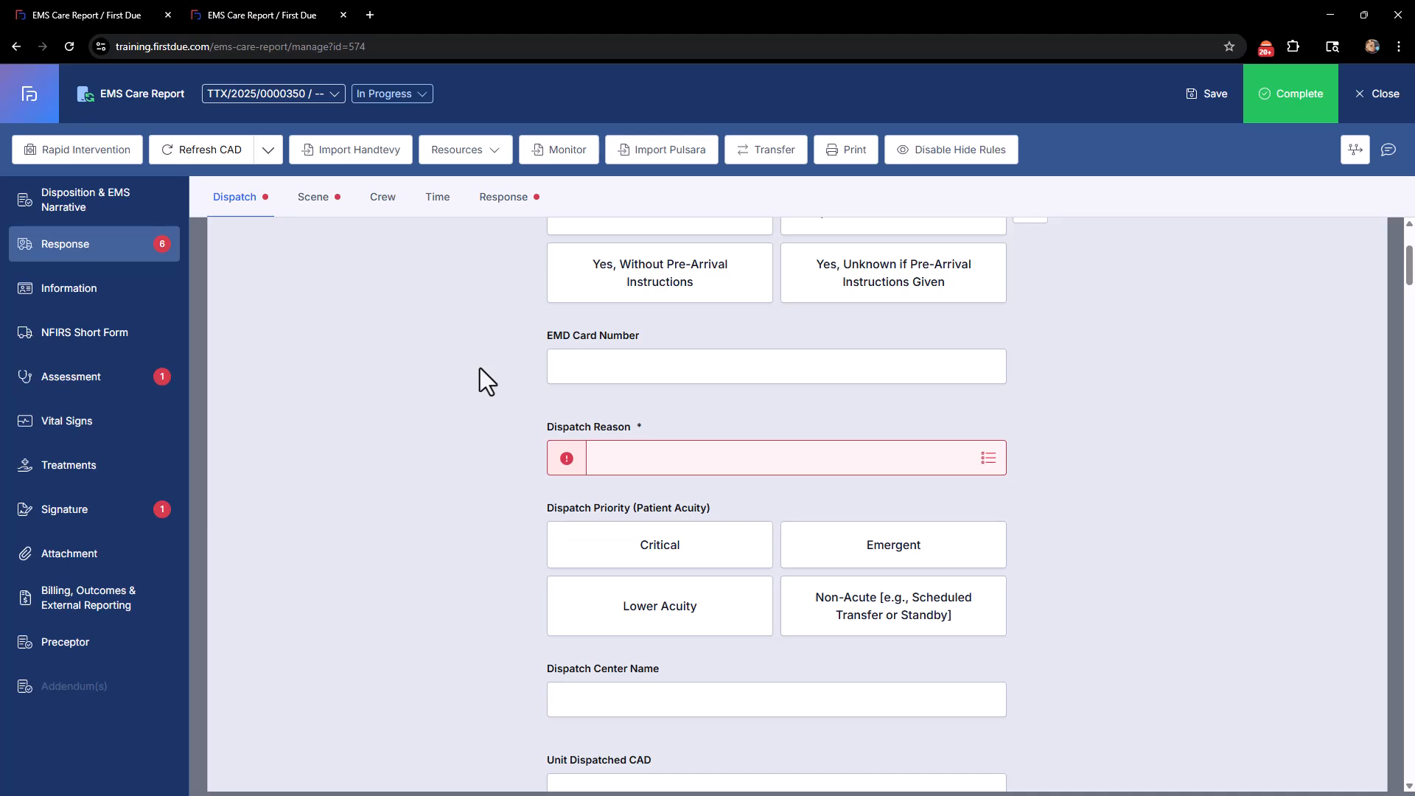
scroll(480, 368, down, 10)
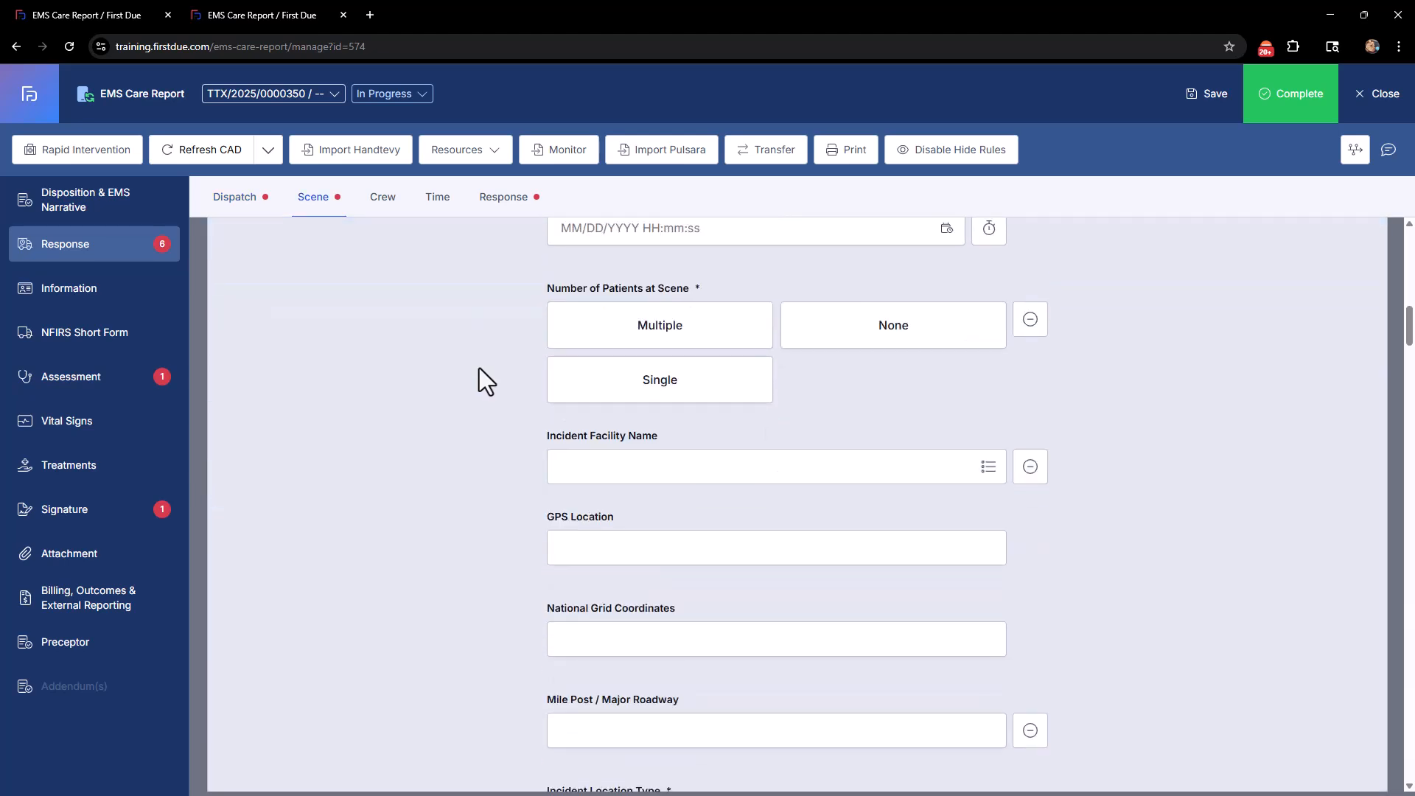
scroll(479, 368, down, 17)
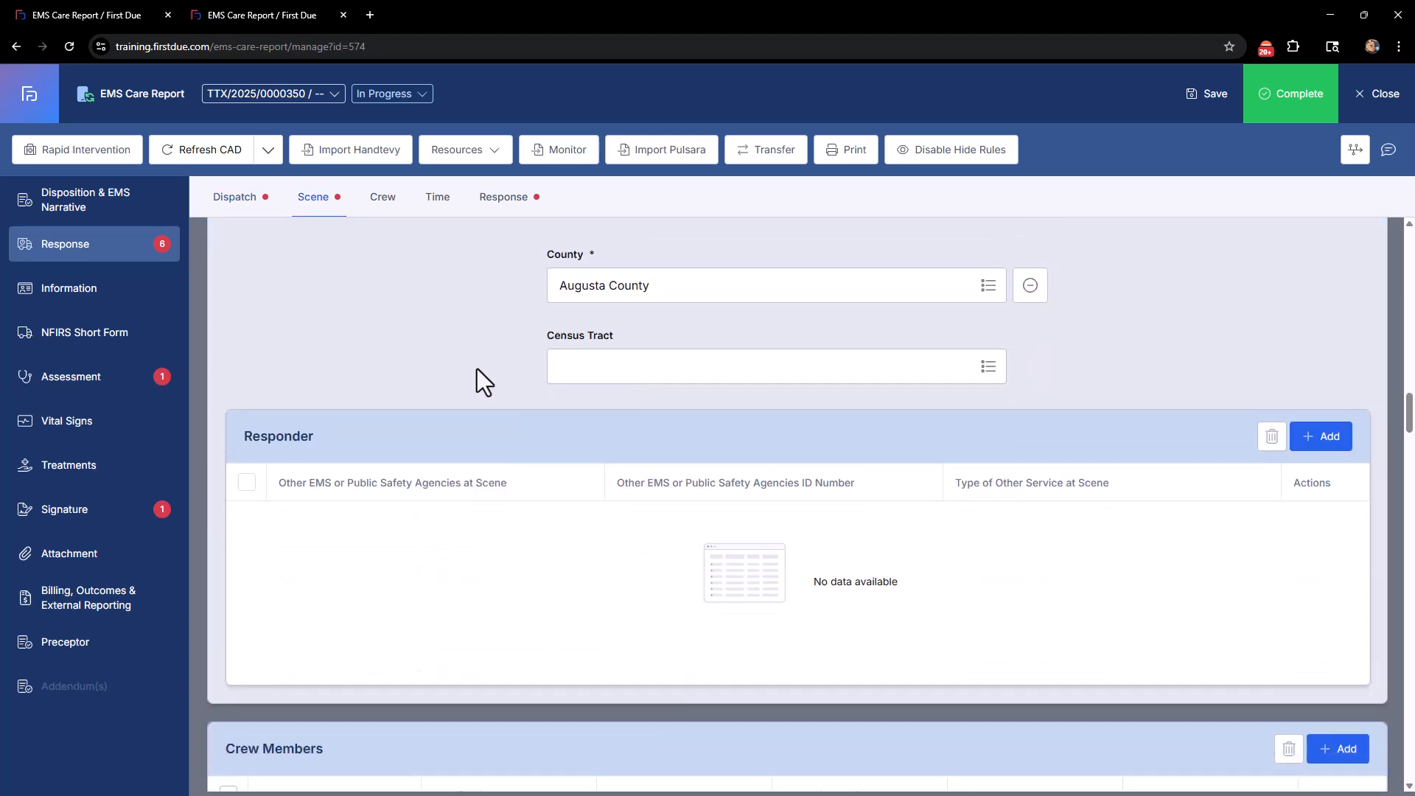
scroll(476, 369, down, 1)
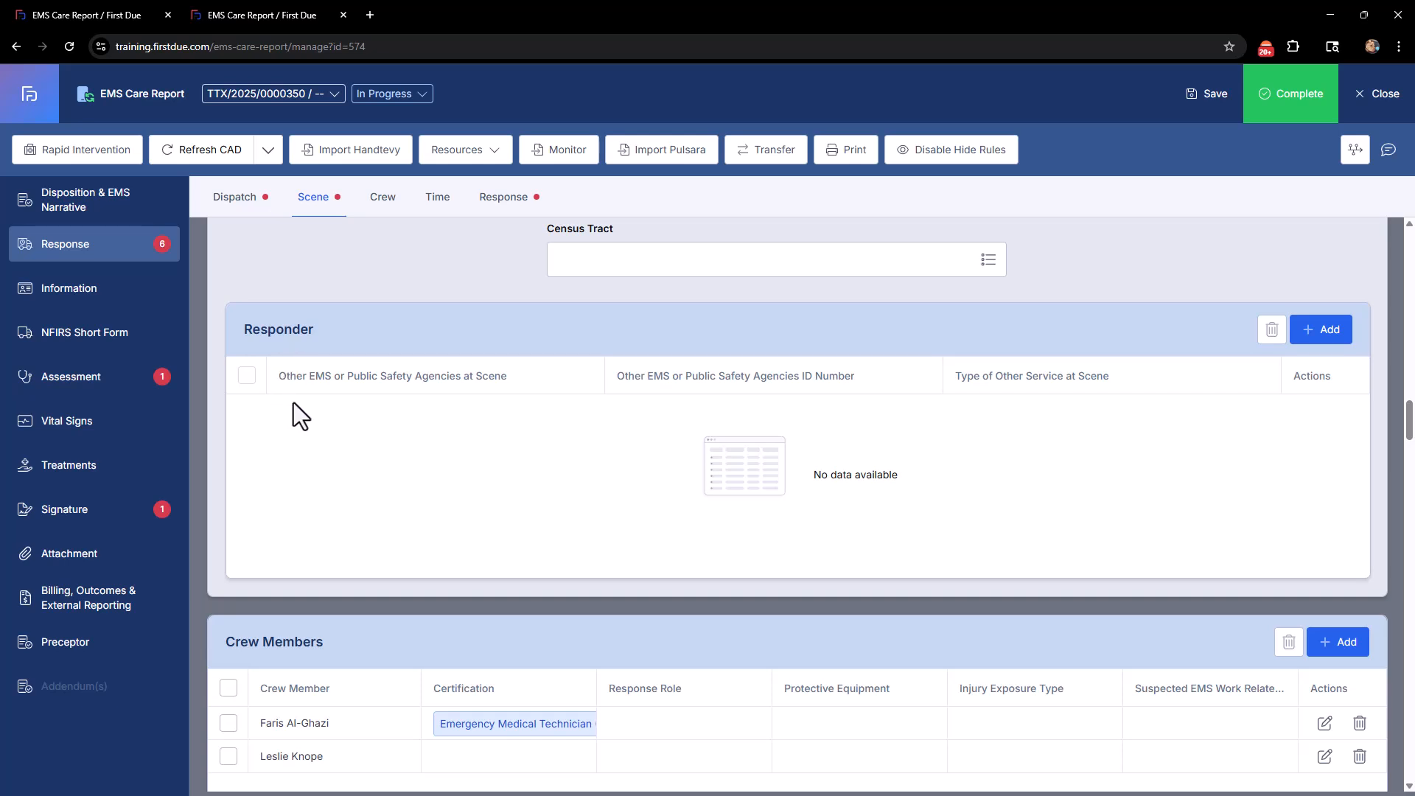
click(1315, 337)
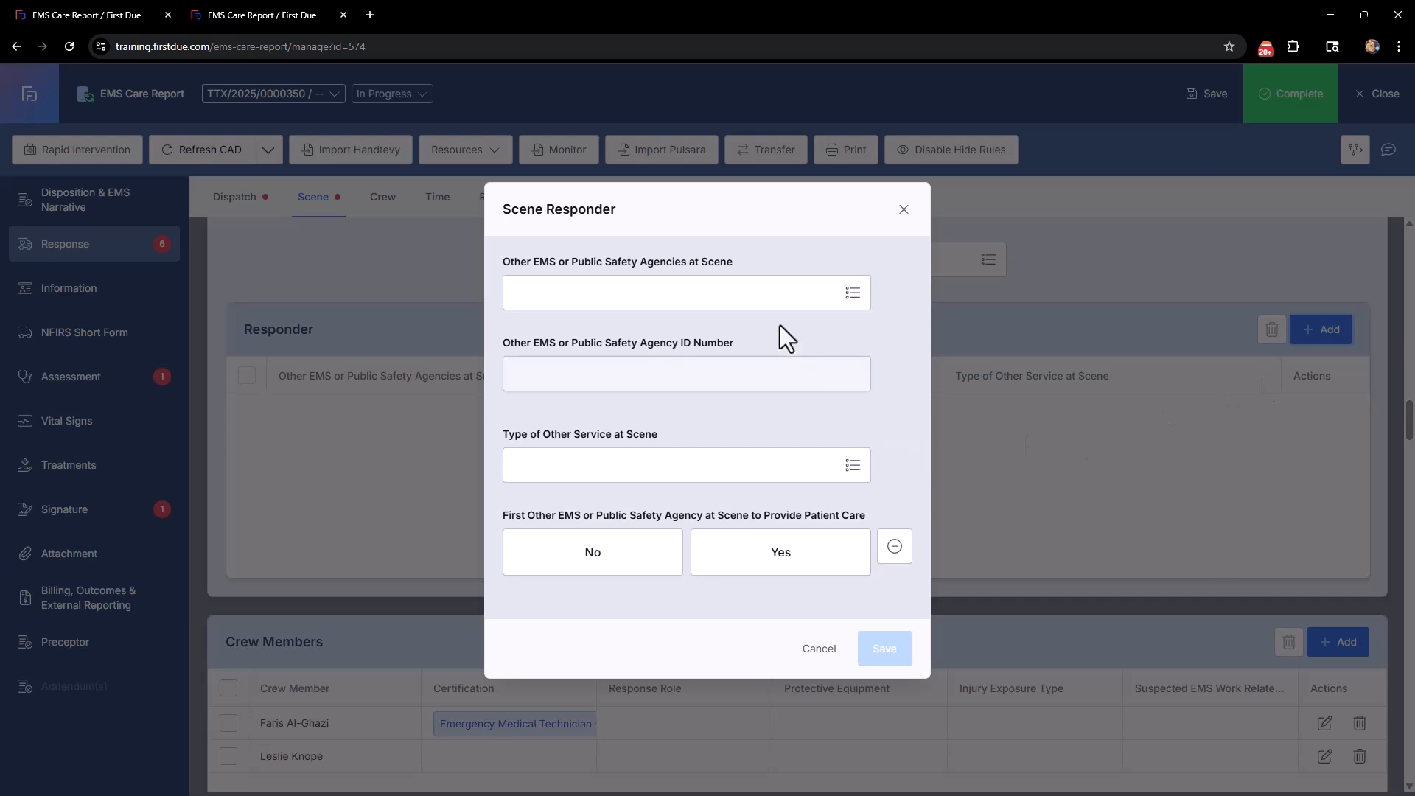
click(752, 289)
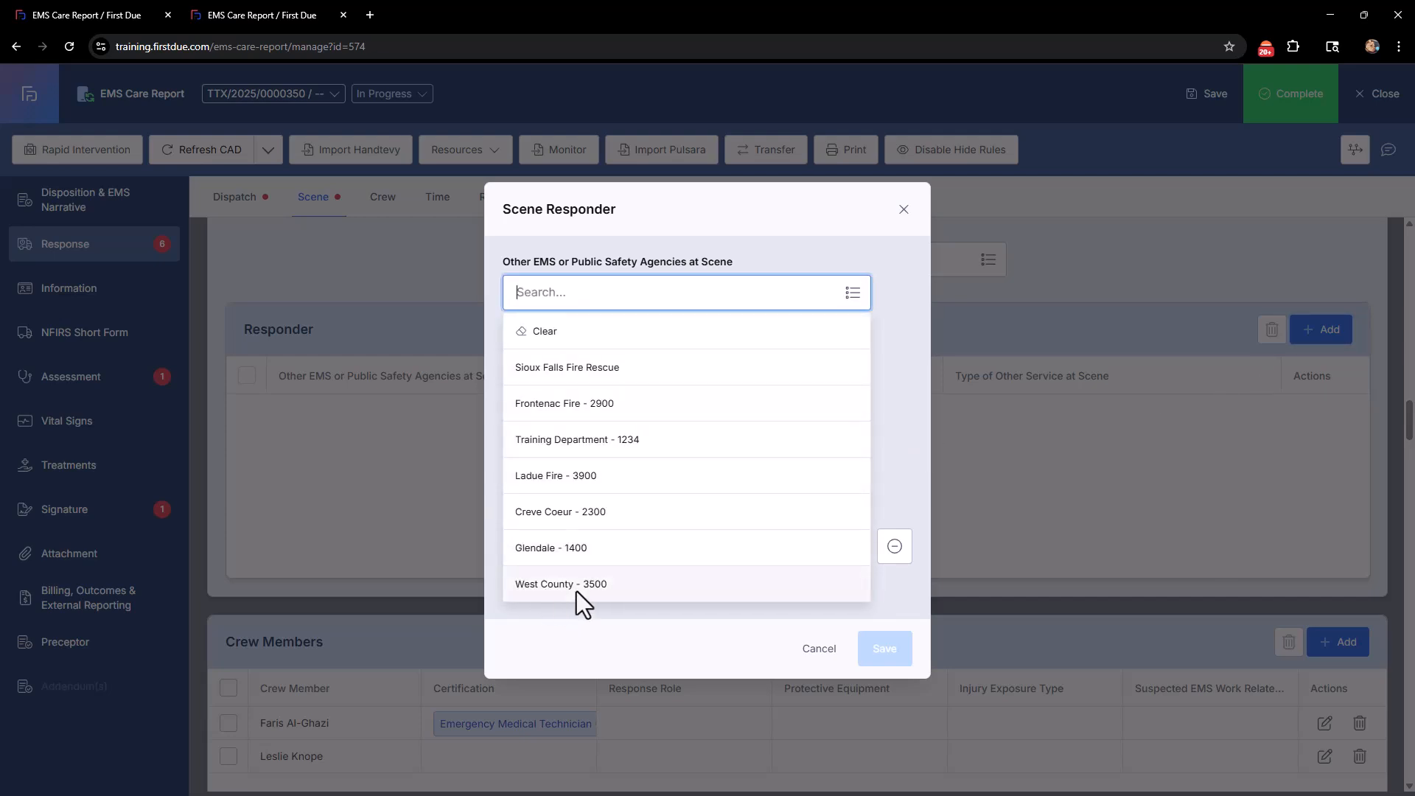
click(569, 407)
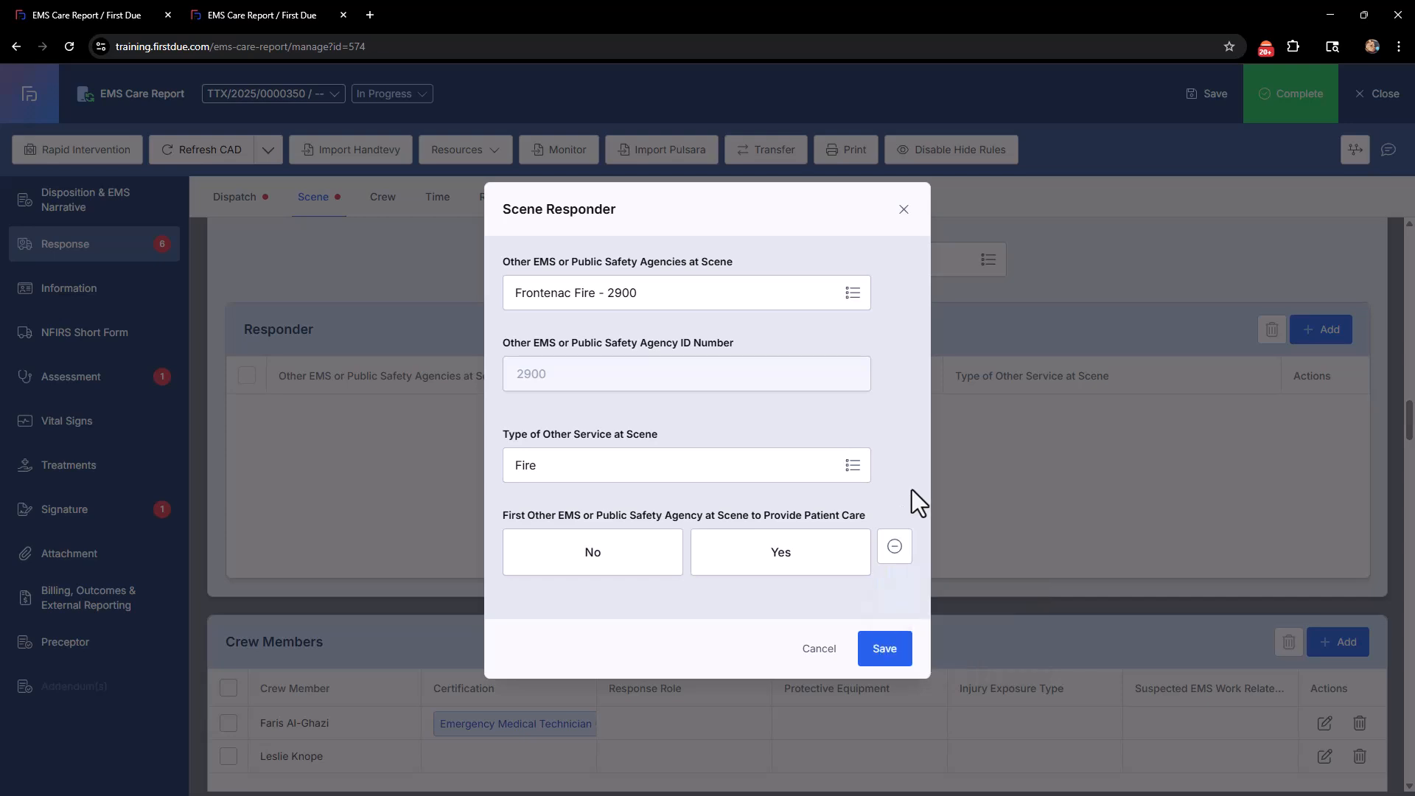
click(884, 658)
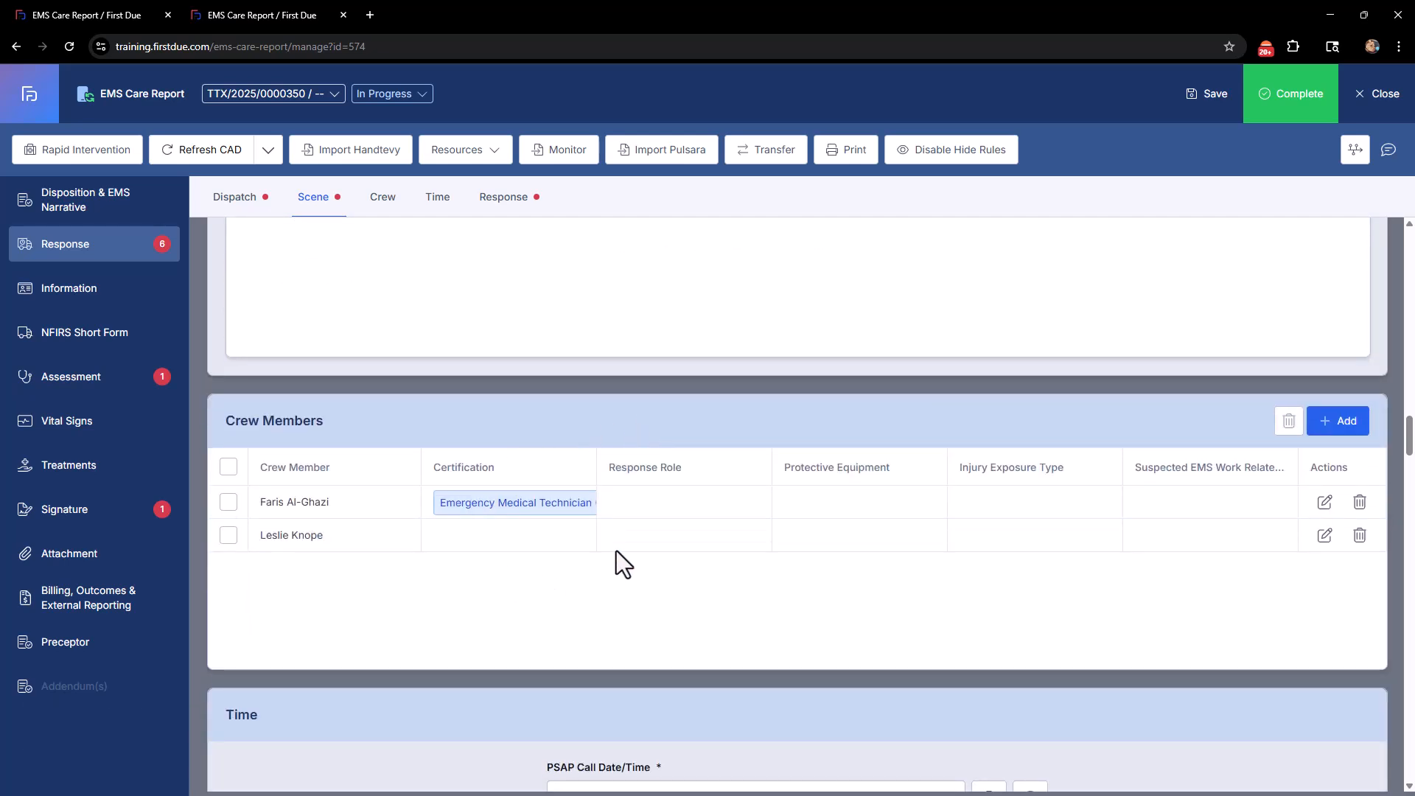
scroll(507, 519, down, 4)
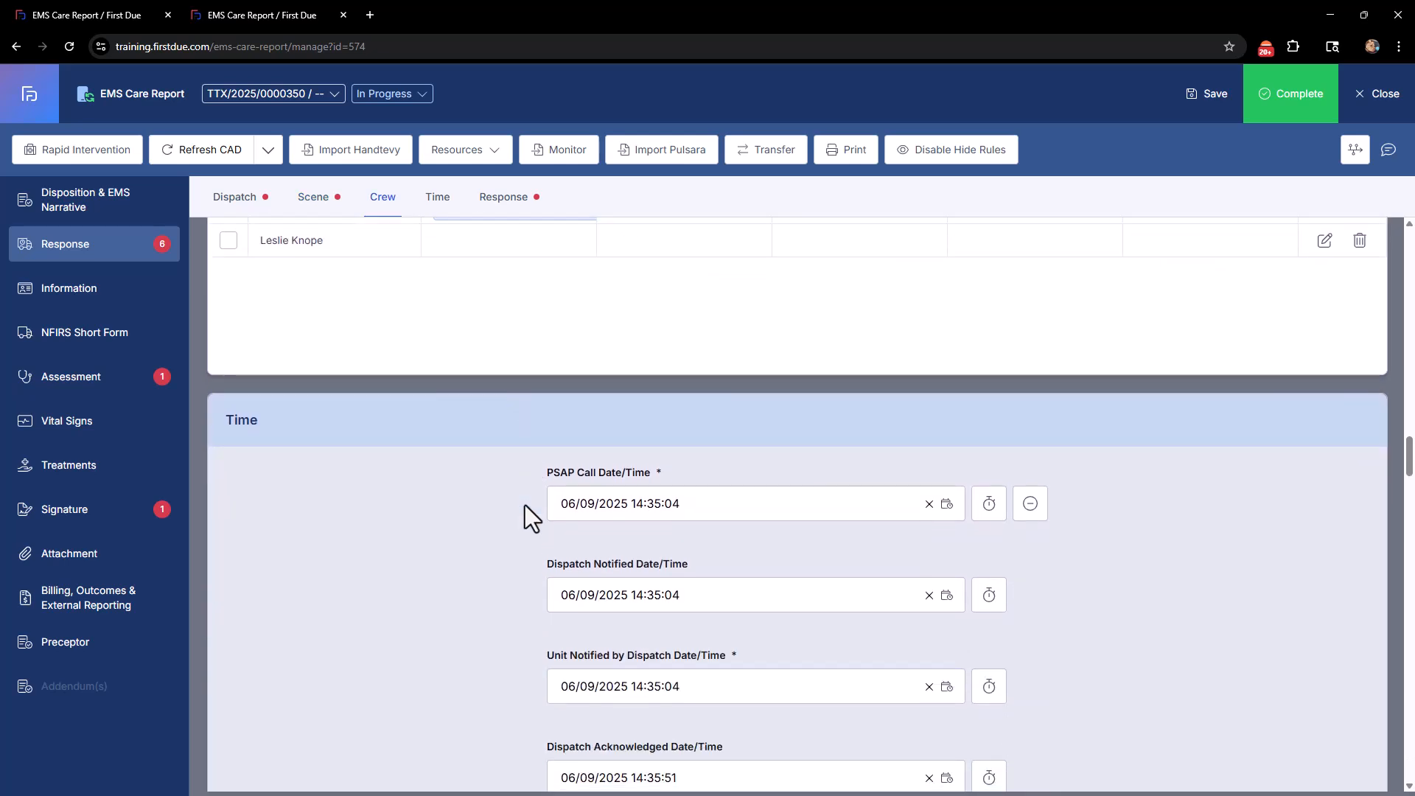
click(506, 198)
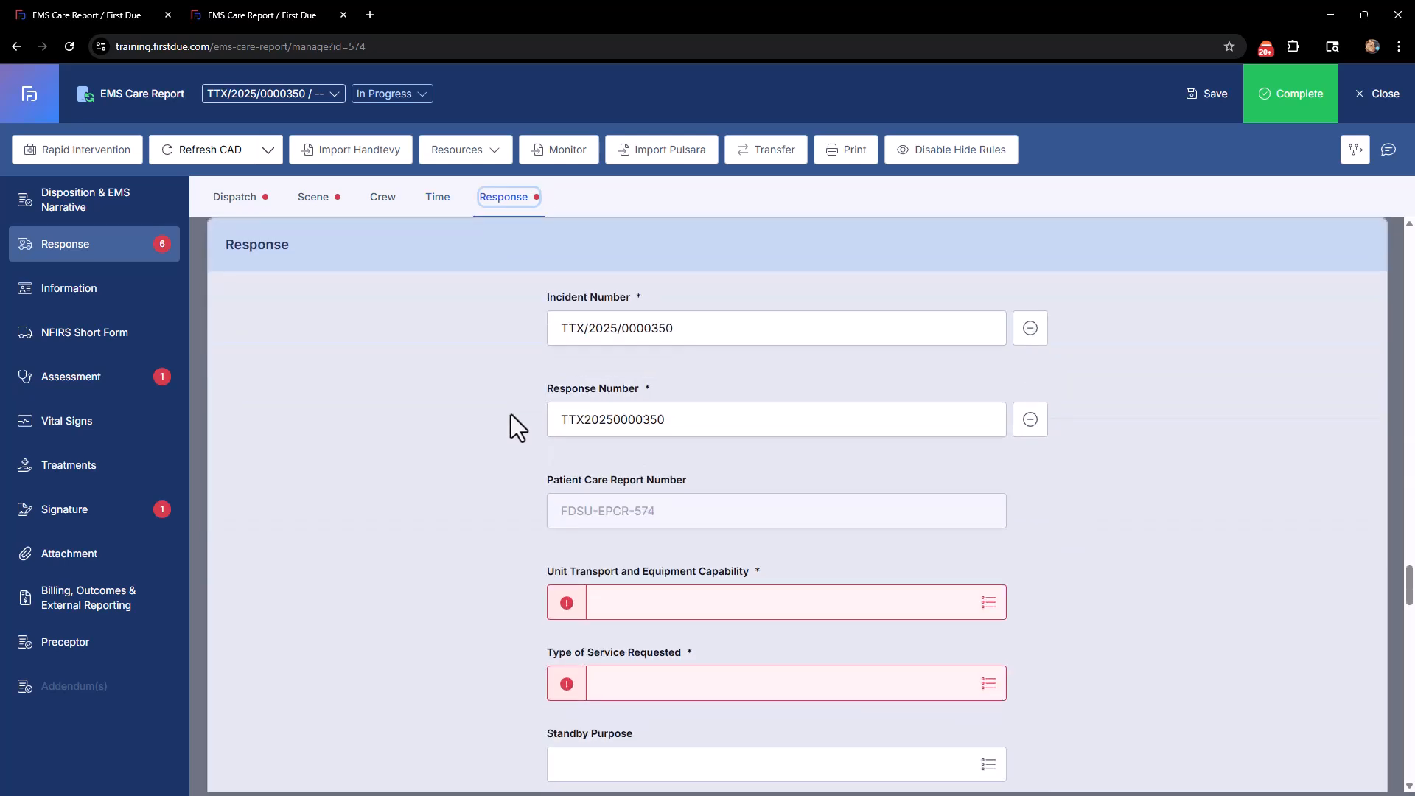
scroll(509, 422, down, 2)
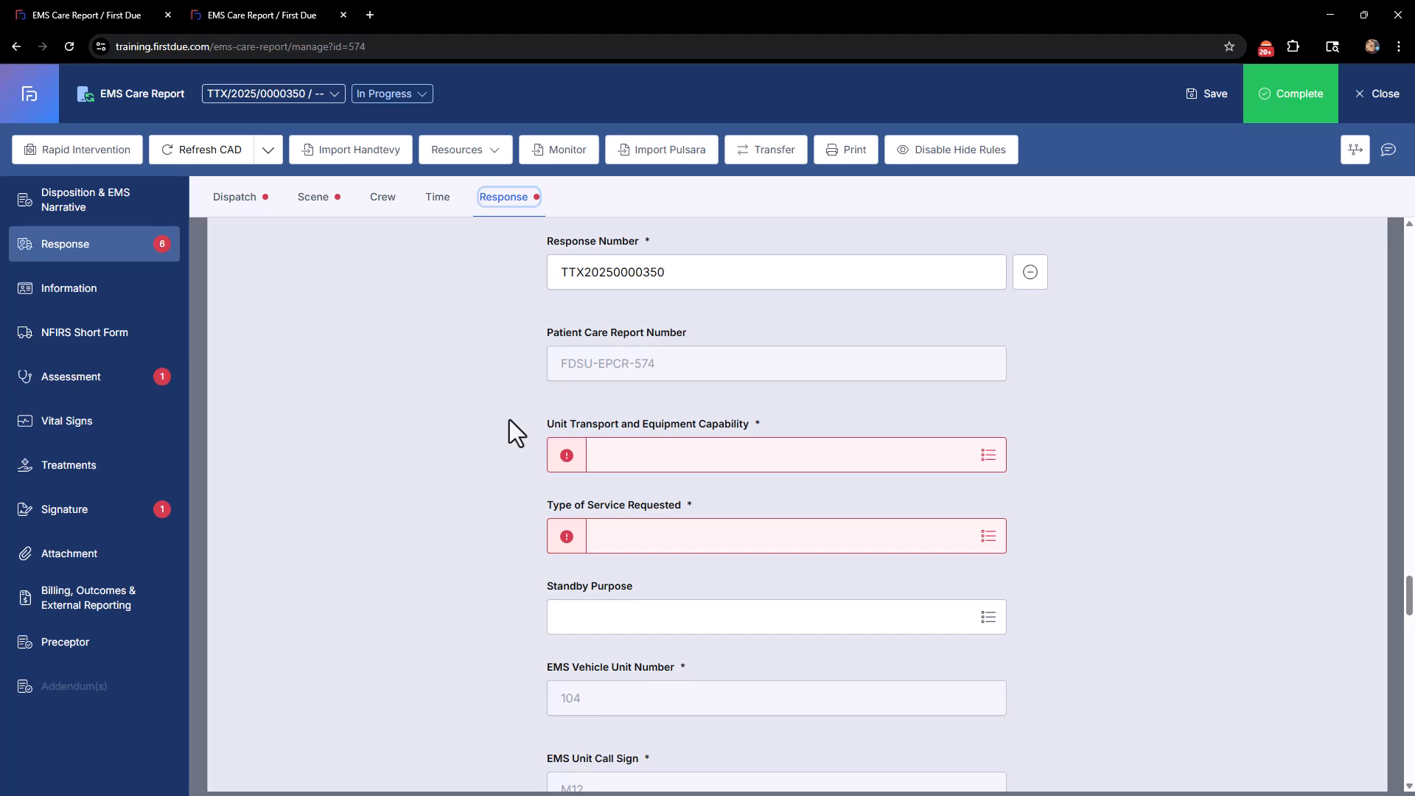
scroll(508, 420, down, 5)
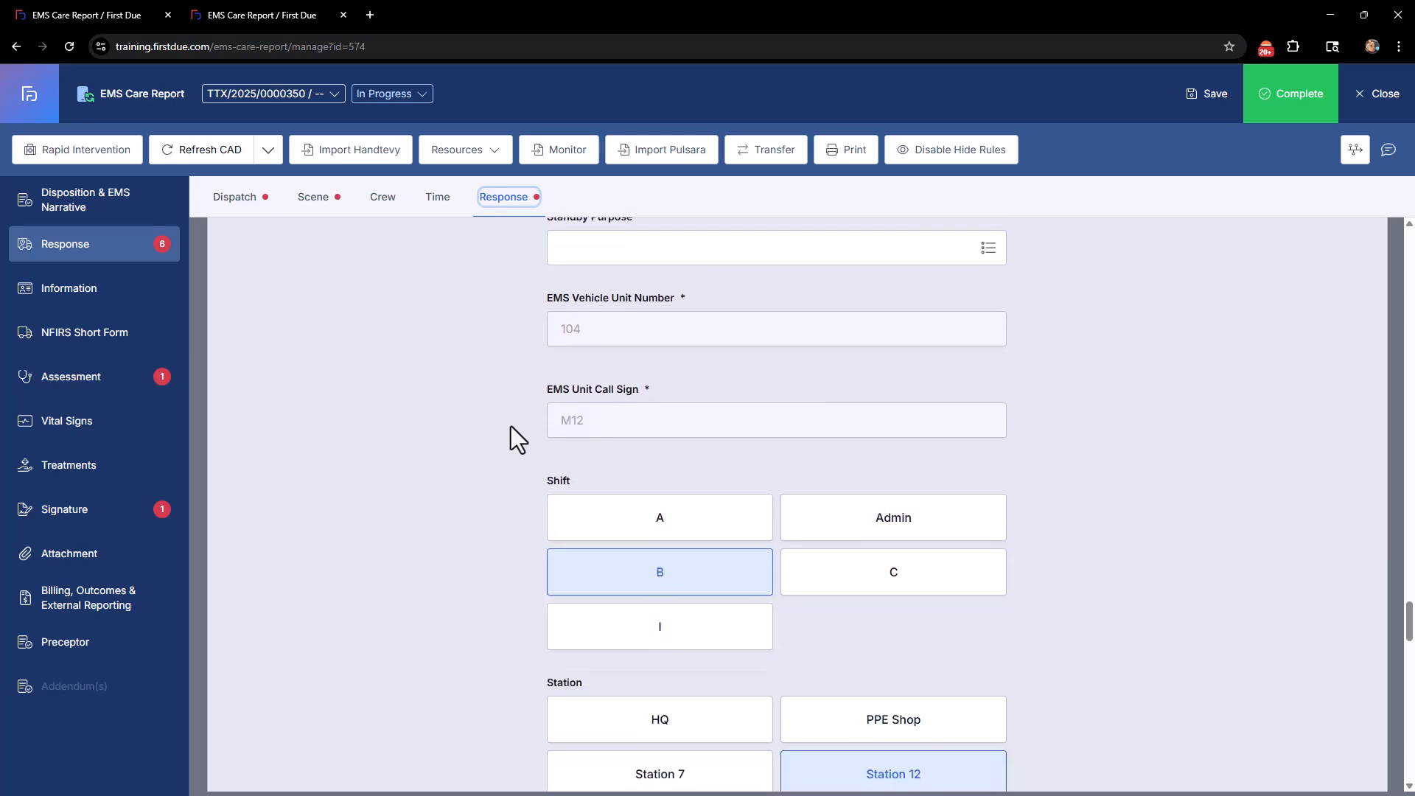
scroll(511, 426, down, 6)
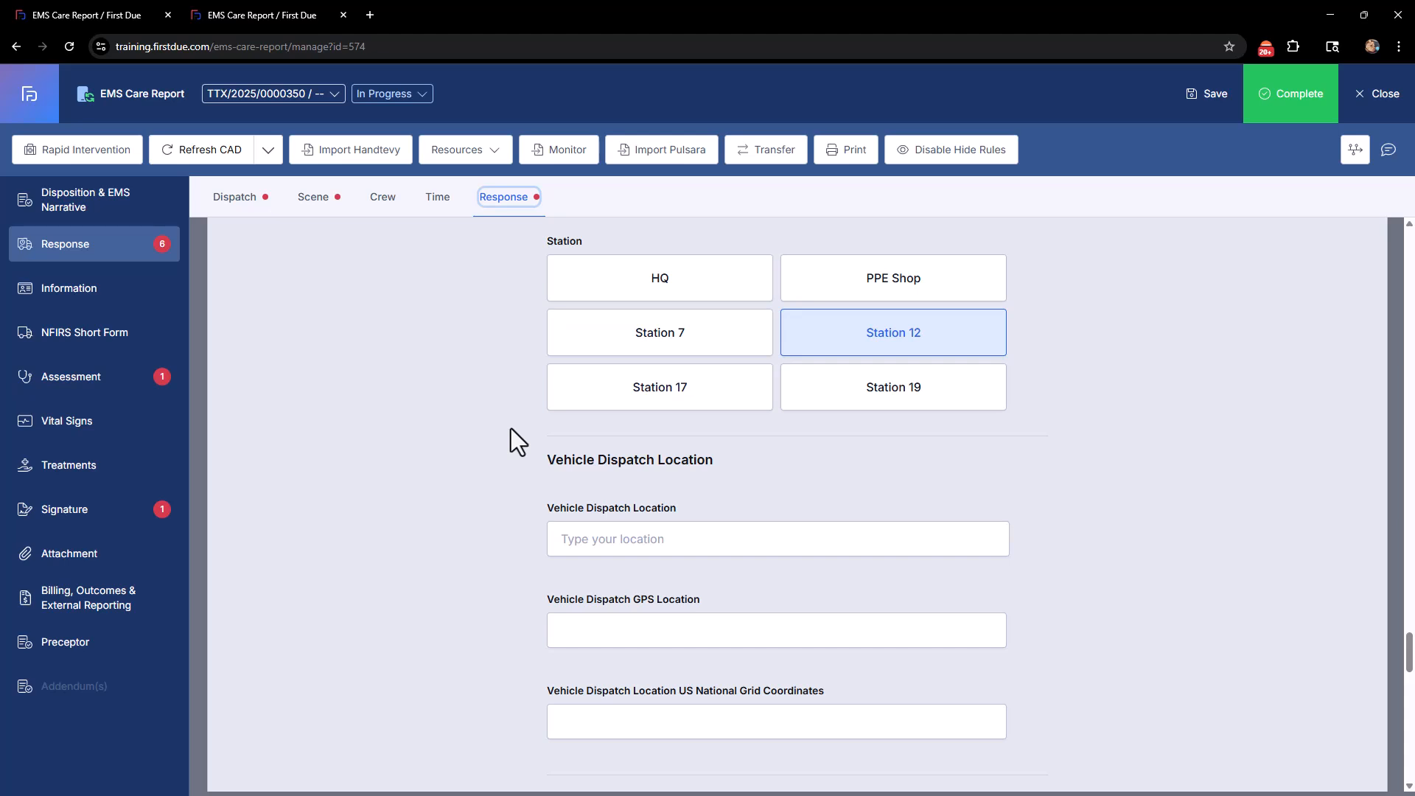
scroll(510, 429, down, 9)
scroll(508, 431, down, 5)
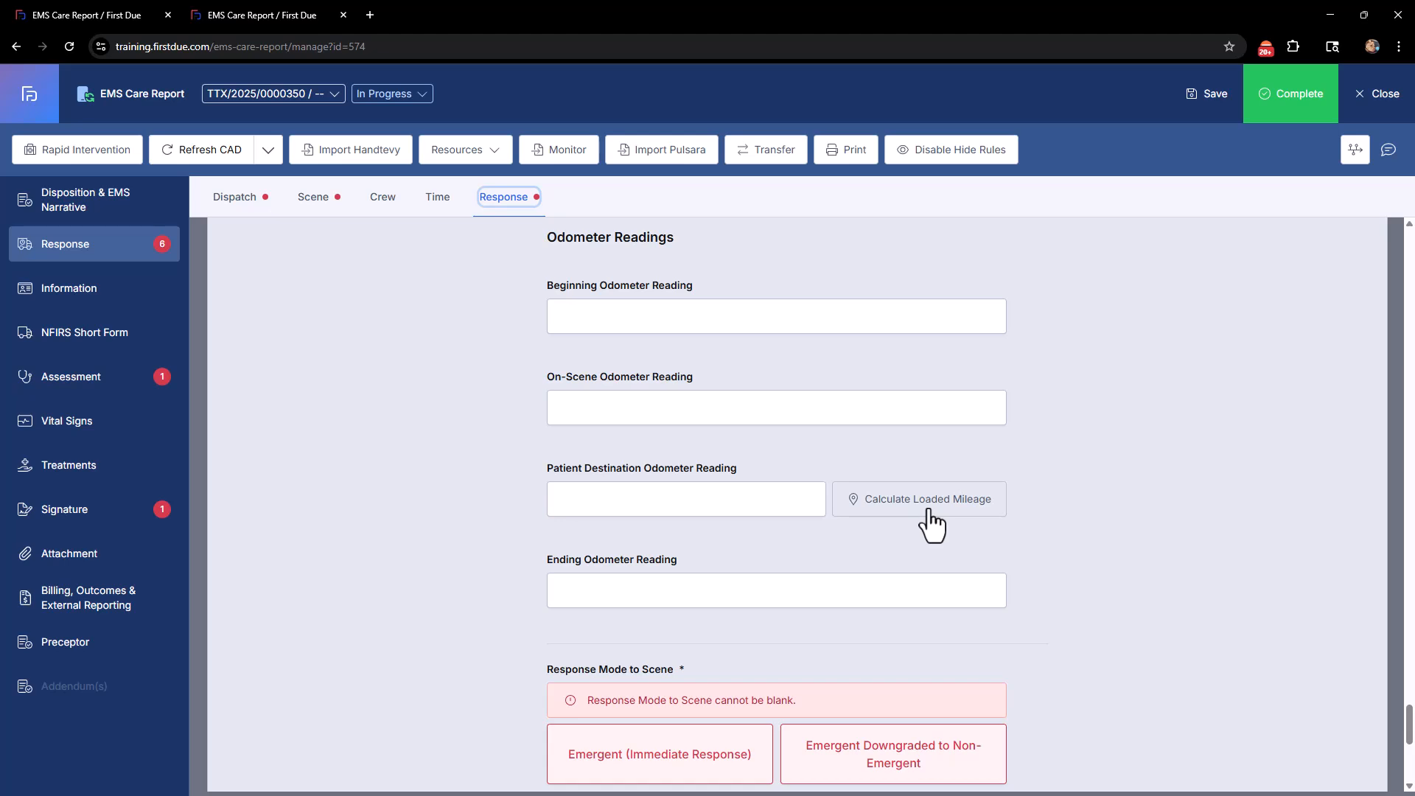
click(378, 211)
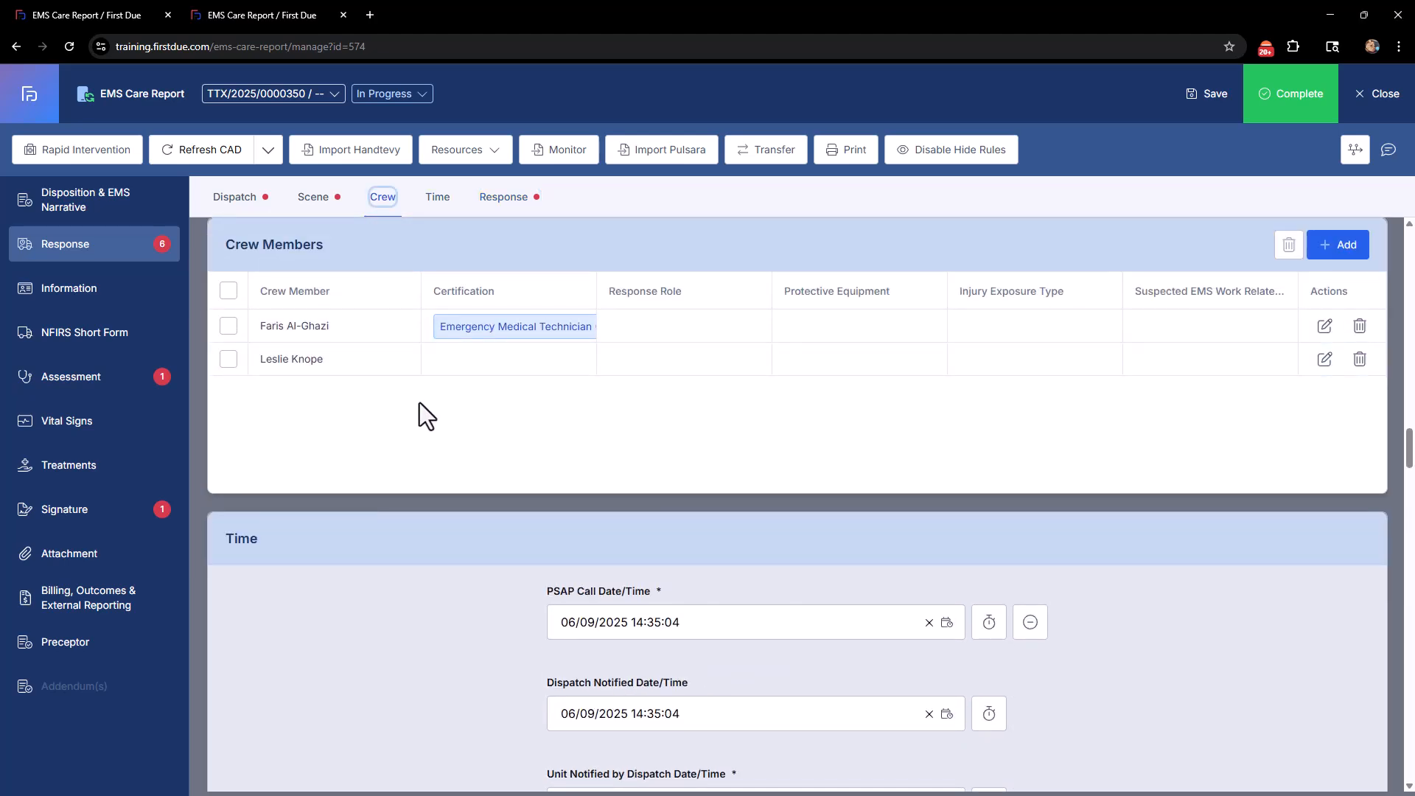
click(1331, 251)
key(Escape)
key(Return)
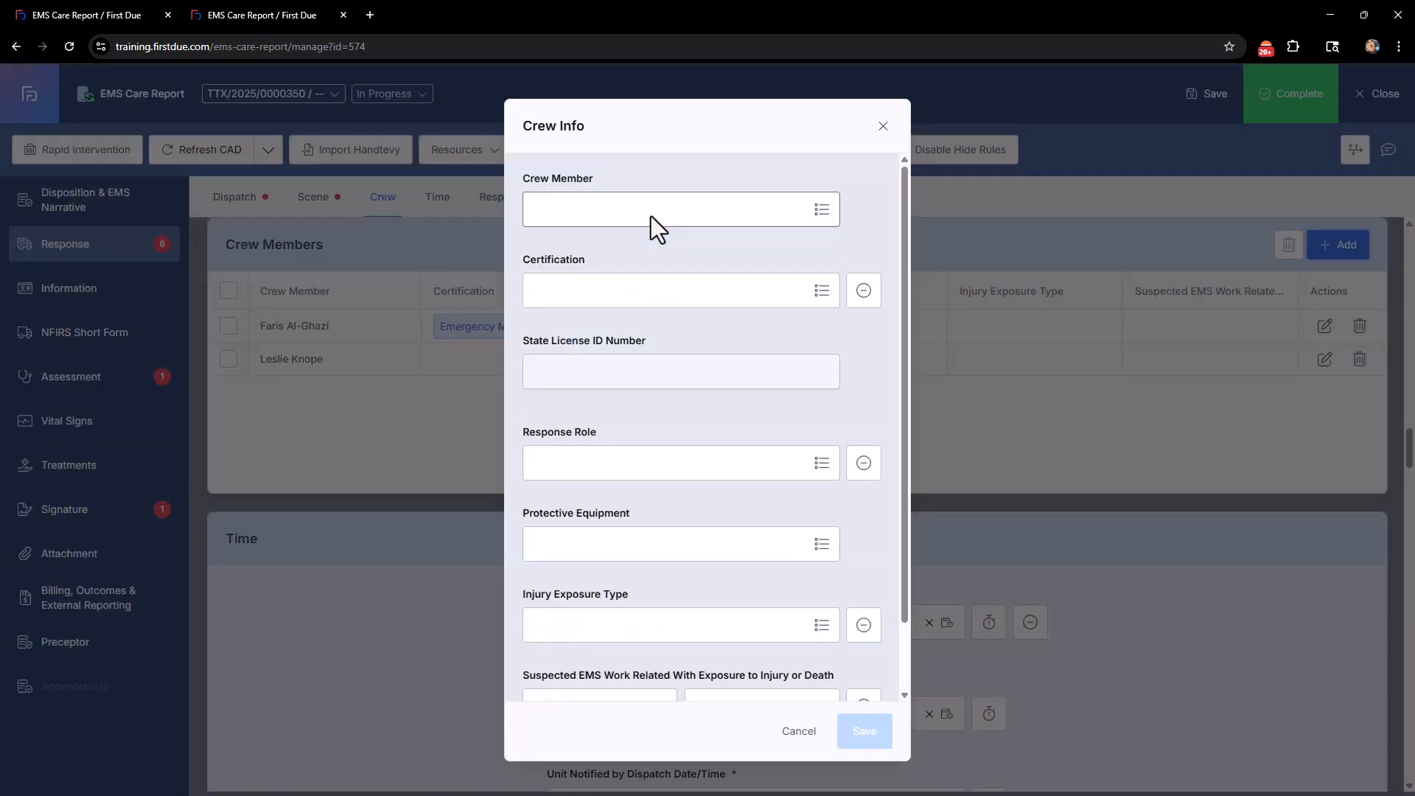
click(643, 206)
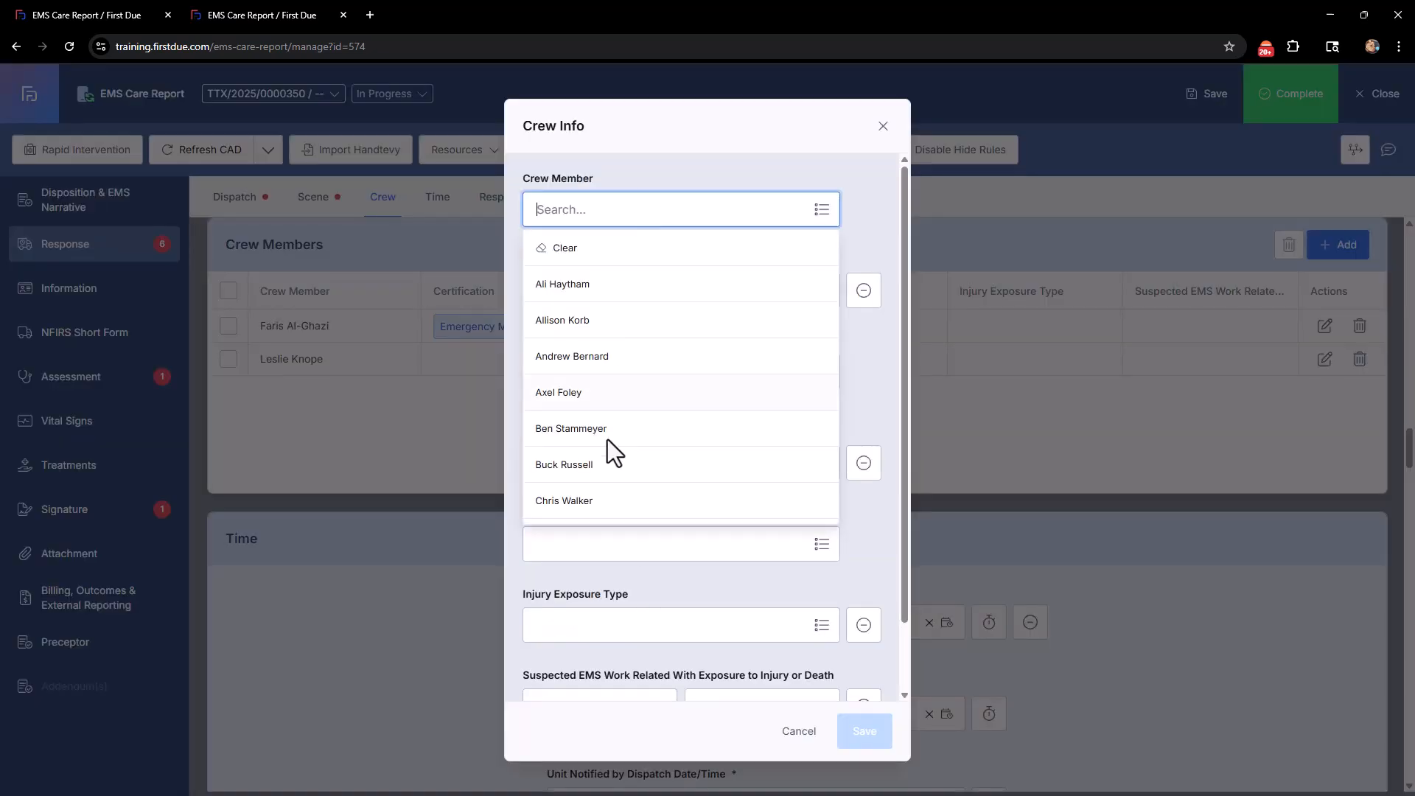
click(609, 171)
scroll(685, 442, down, 2)
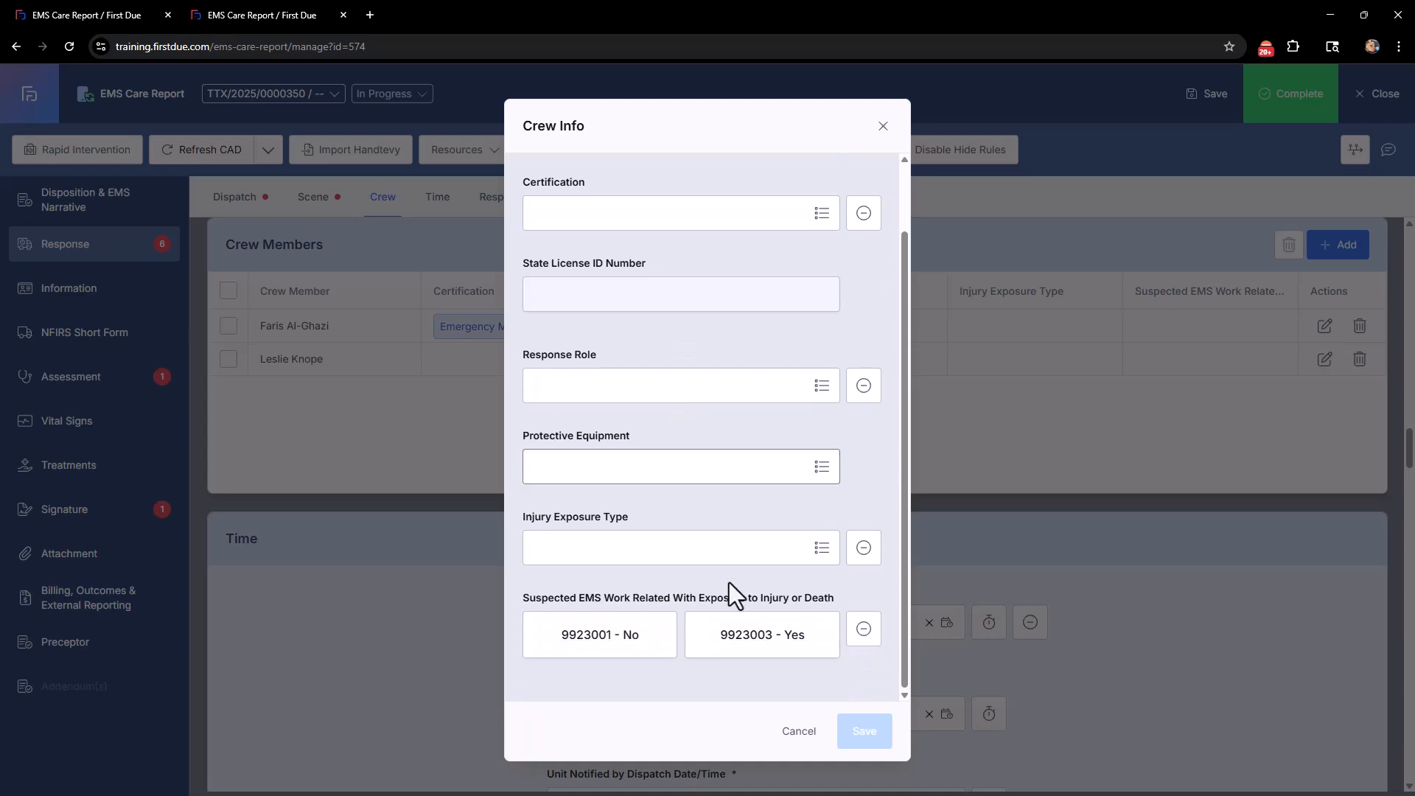
click(799, 731)
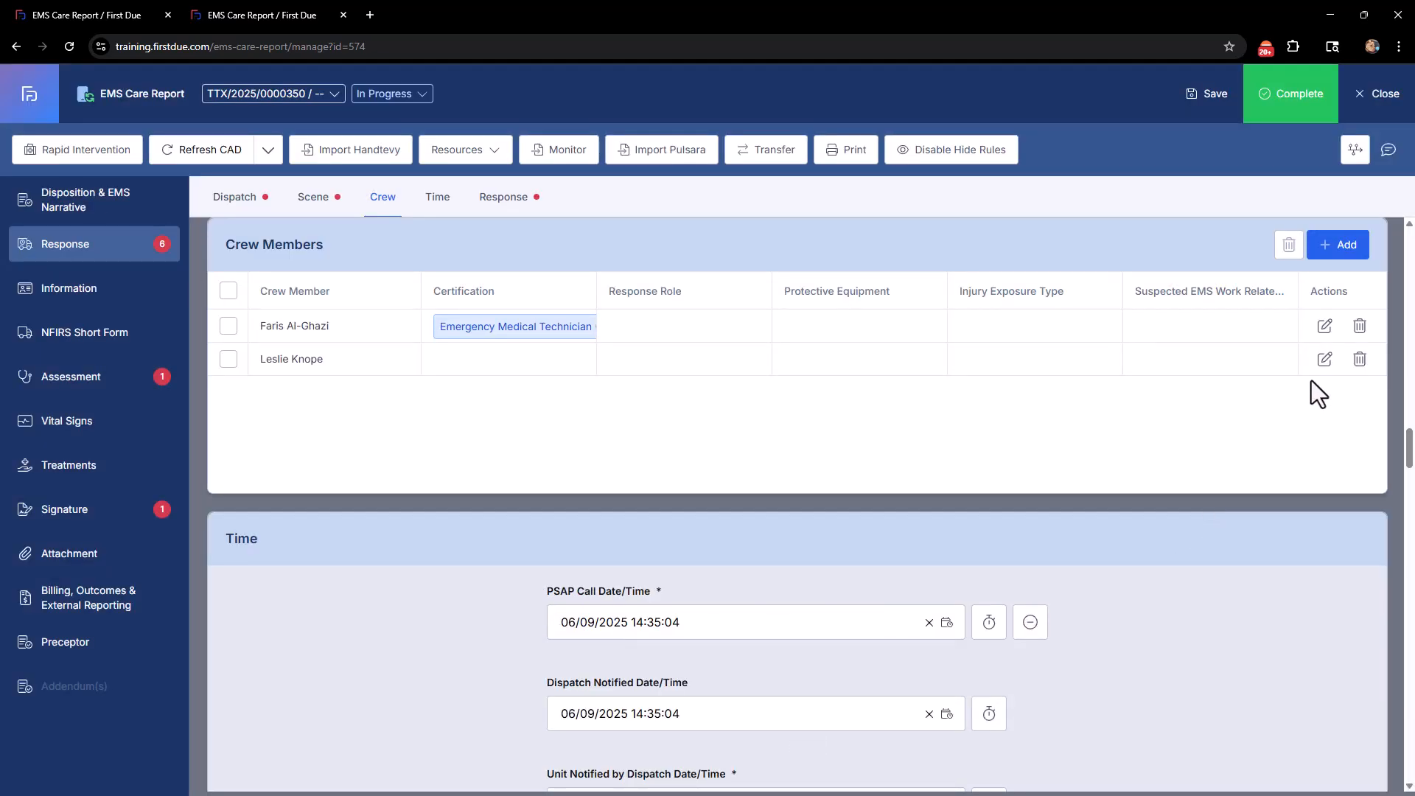
click(1324, 359)
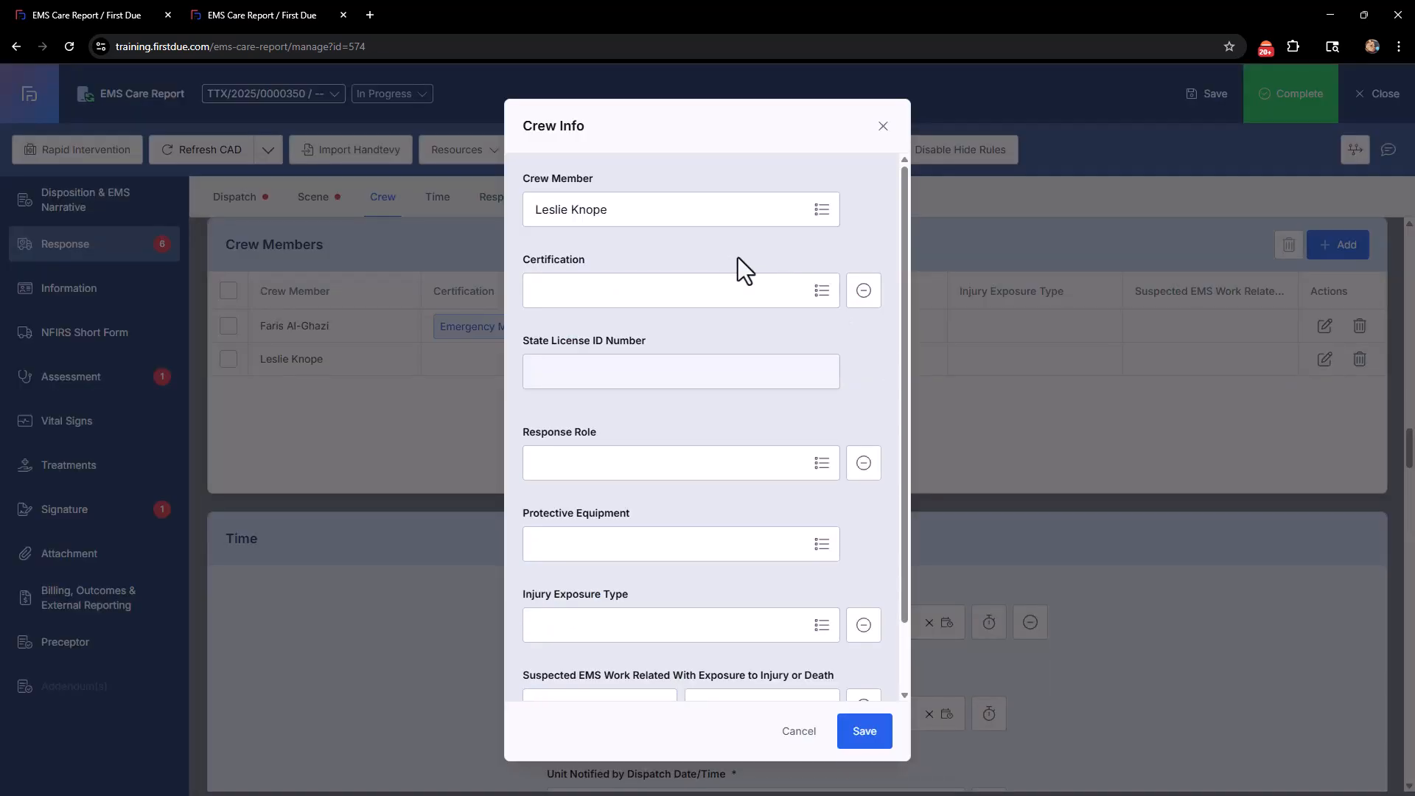
click(799, 731)
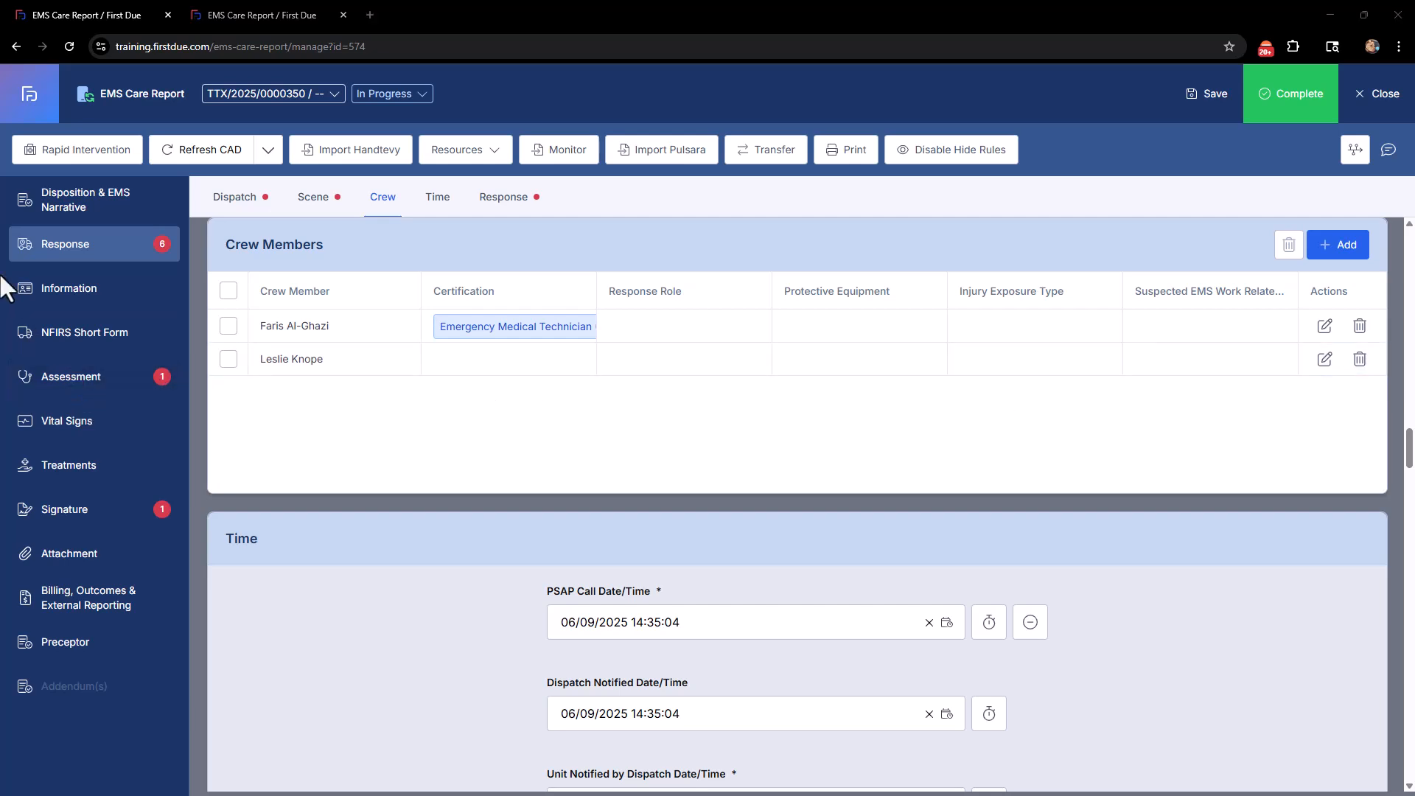
Enter the patient's first and last name in Patient Information
click(64, 289)
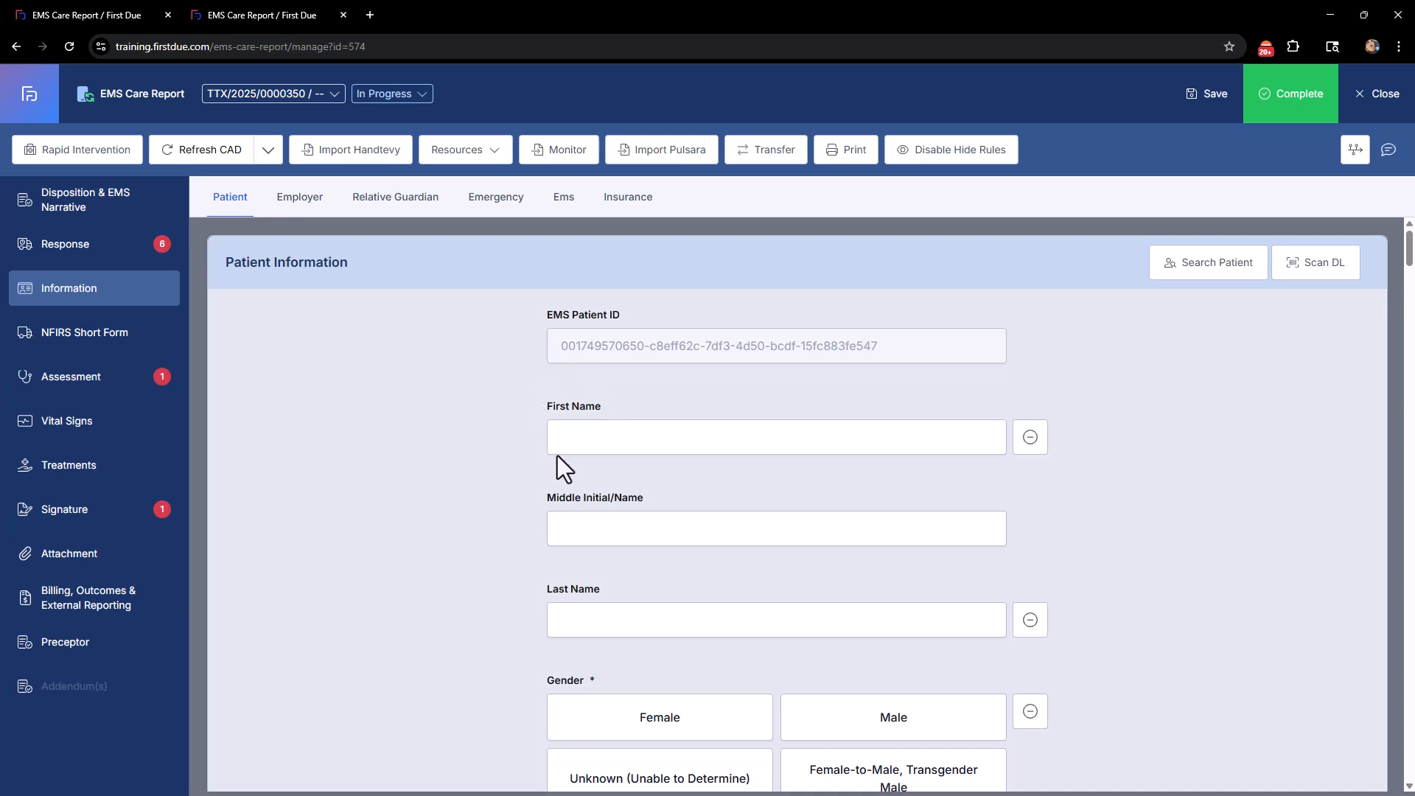
click(580, 435)
text(gym)
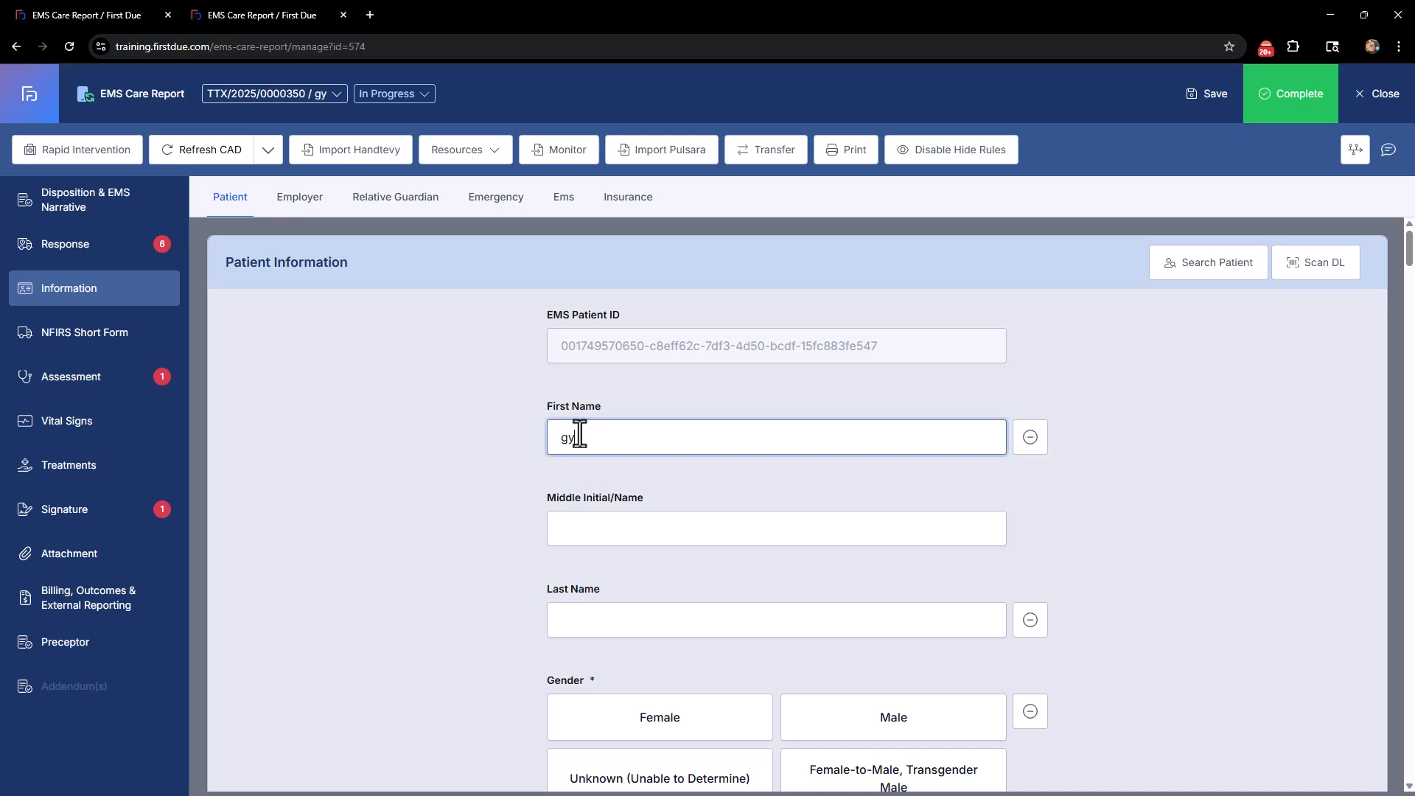
click(583, 617)
text(shoe)
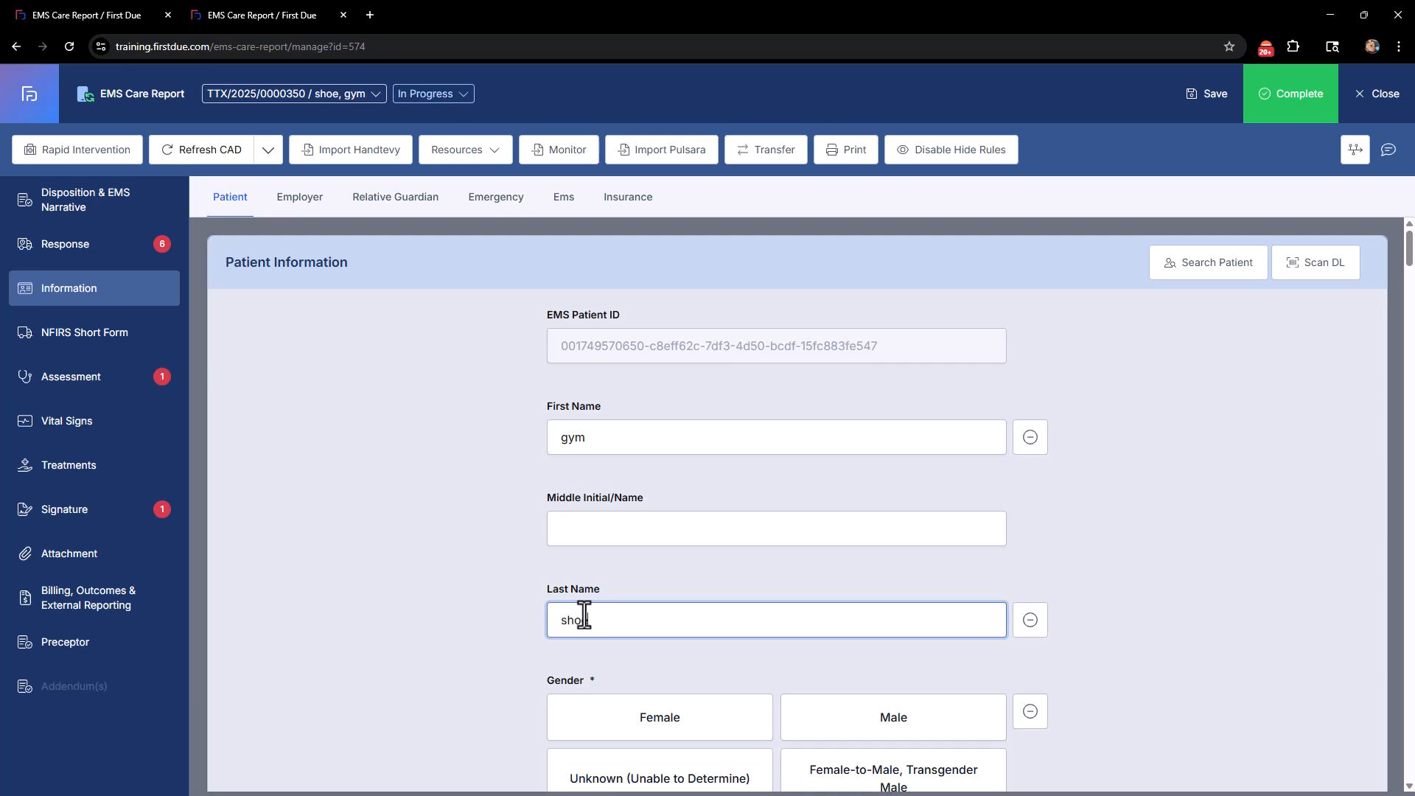
Set the birth date to 07/31/1955 (age 69) and save the report
scroll(601, 655, down, 2)
scroll(599, 649, down, 6)
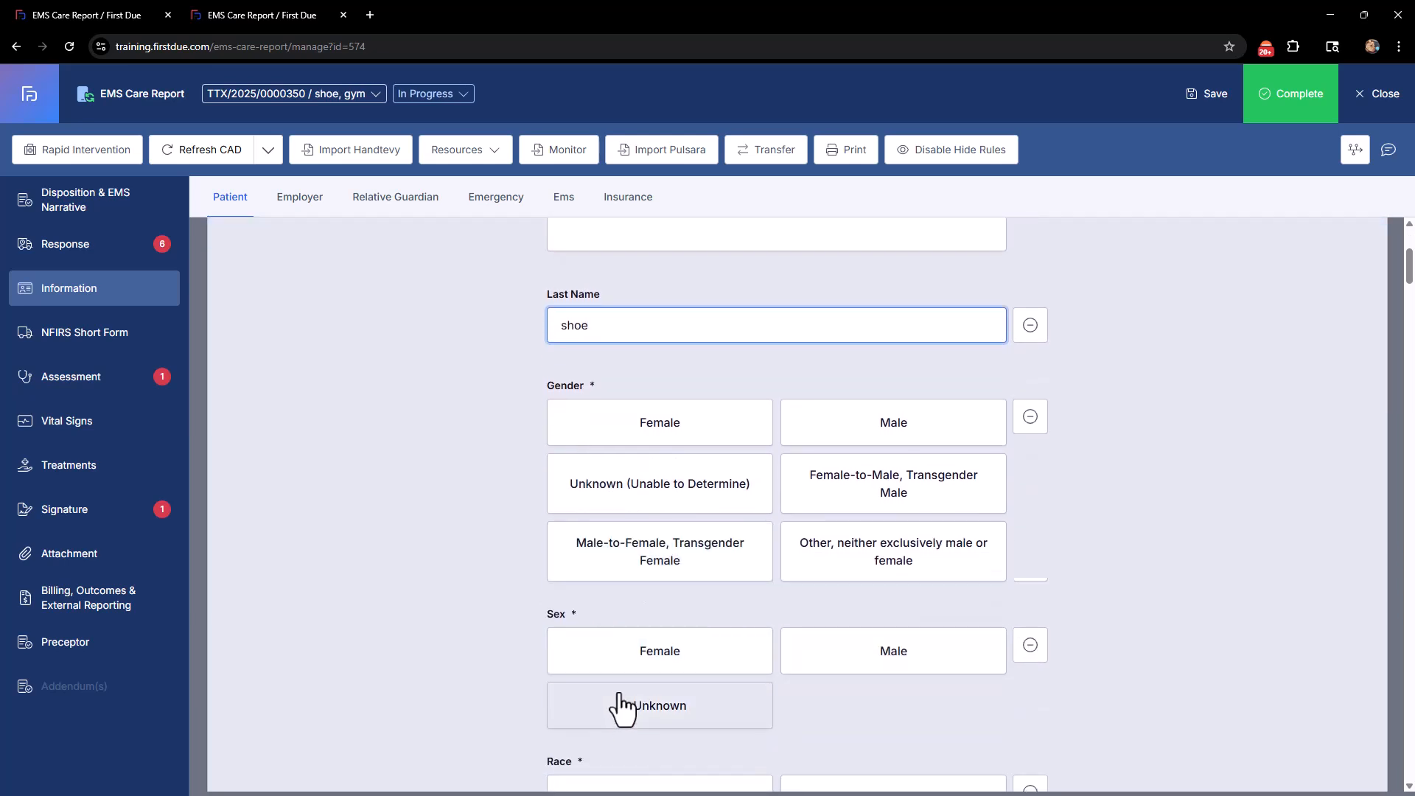
click(621, 565)
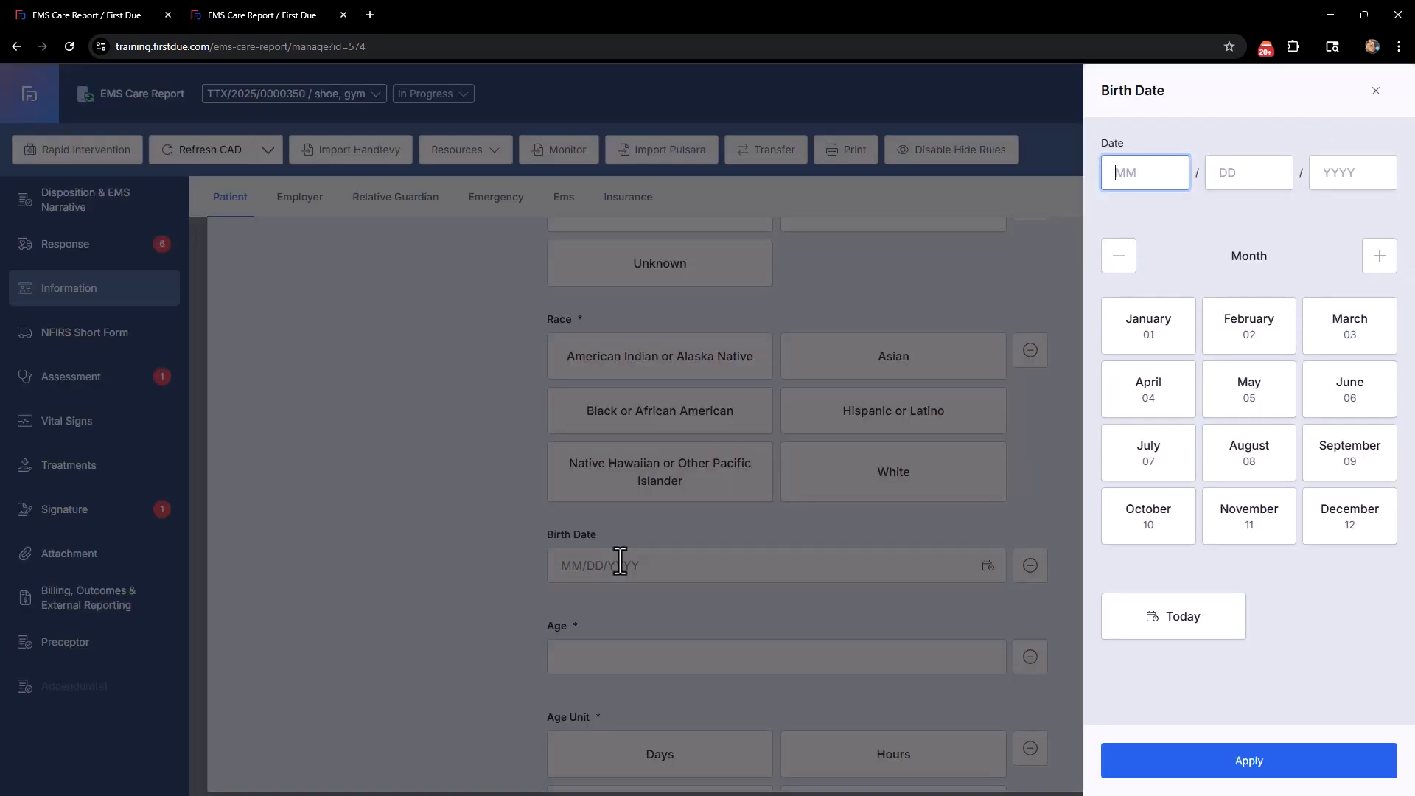
text(07/31/)
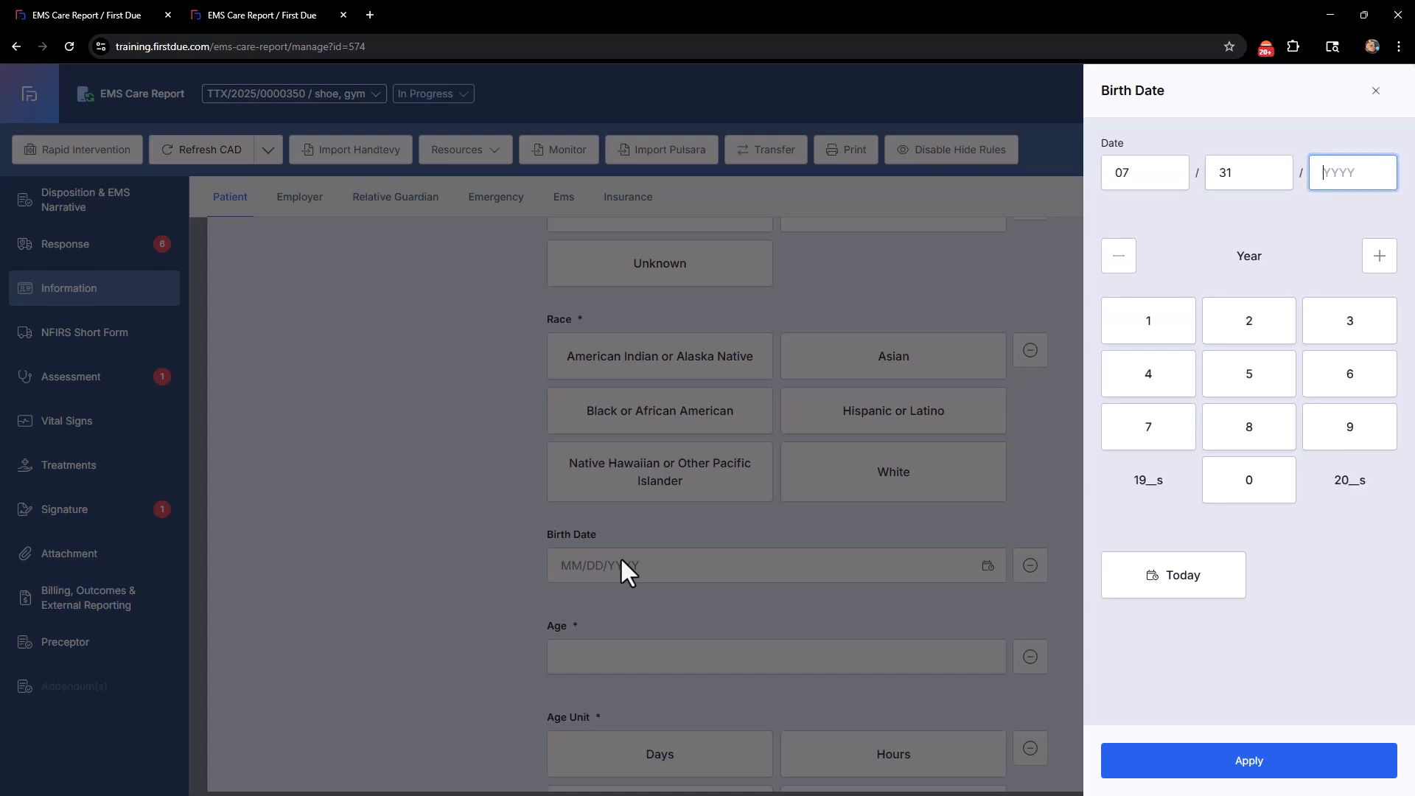
text(1955)
click(1113, 763)
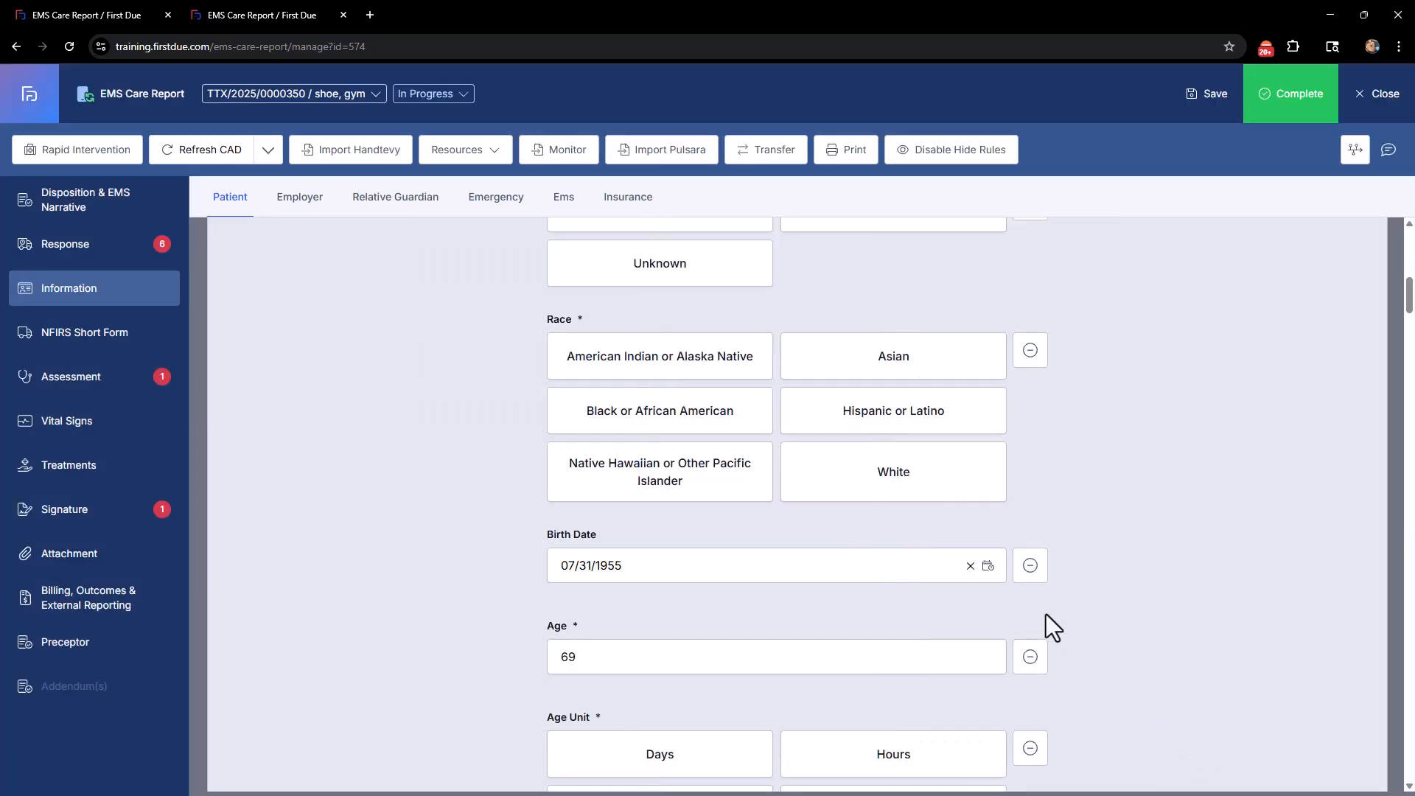
scroll(1095, 581, up, 10)
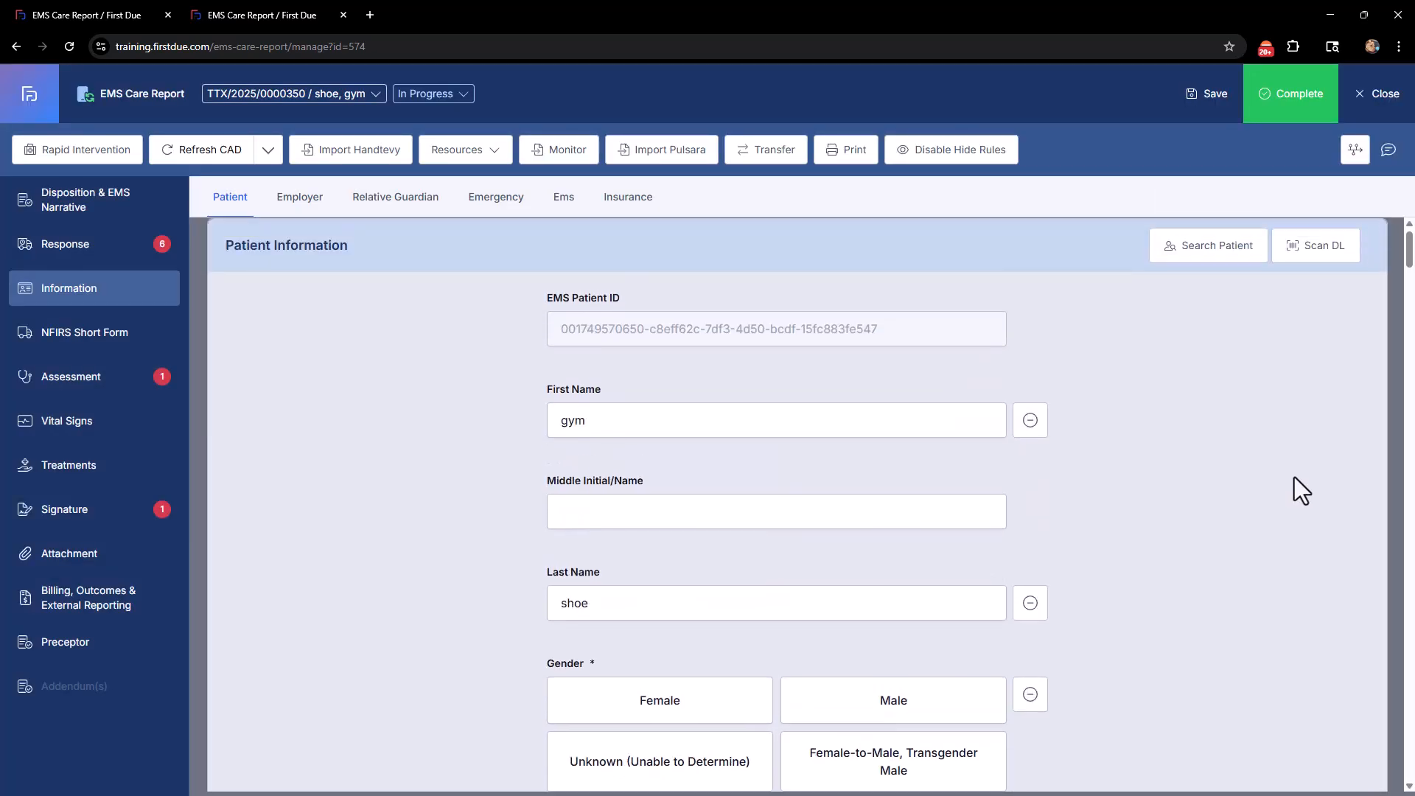
click(1206, 94)
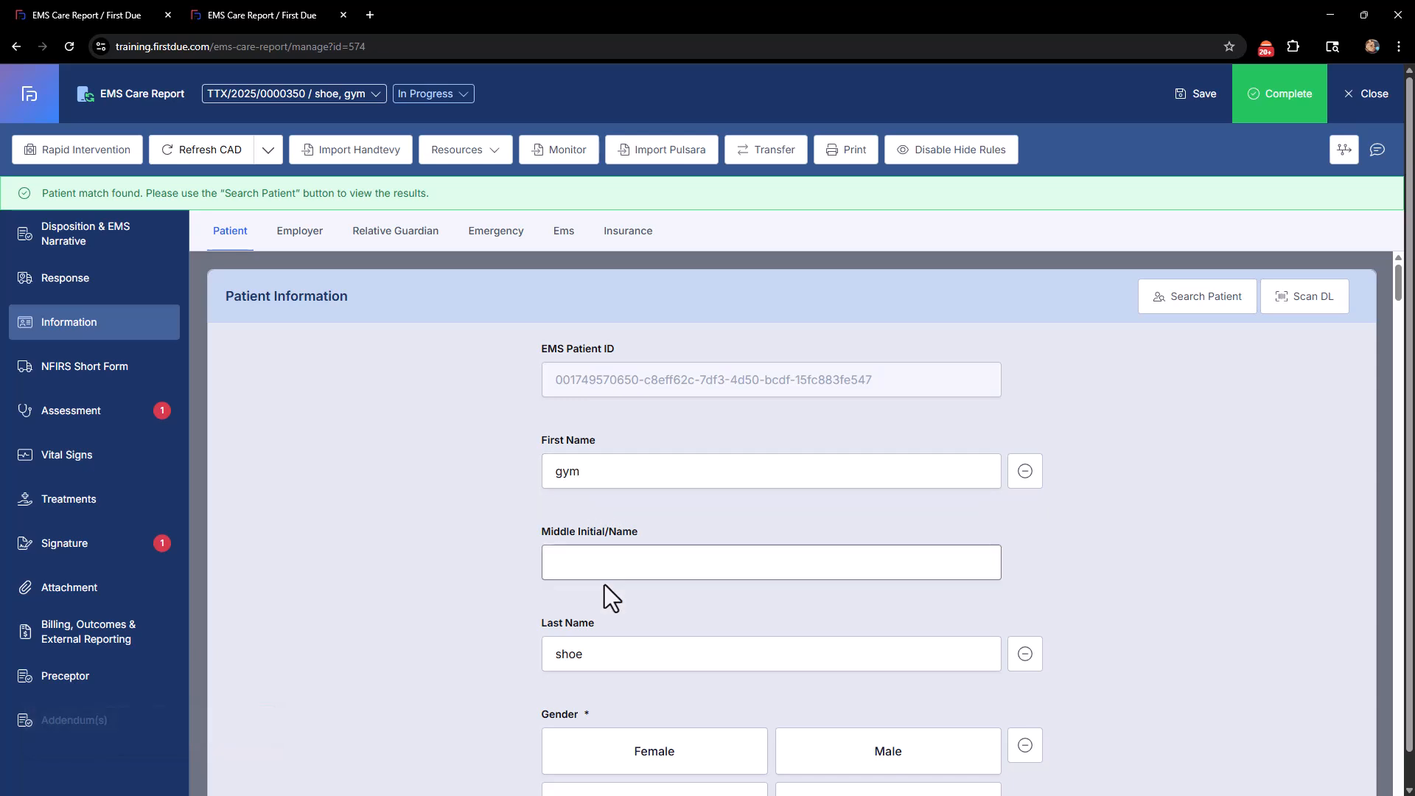
scroll(605, 634, down, 5)
scroll(590, 667, down, 2)
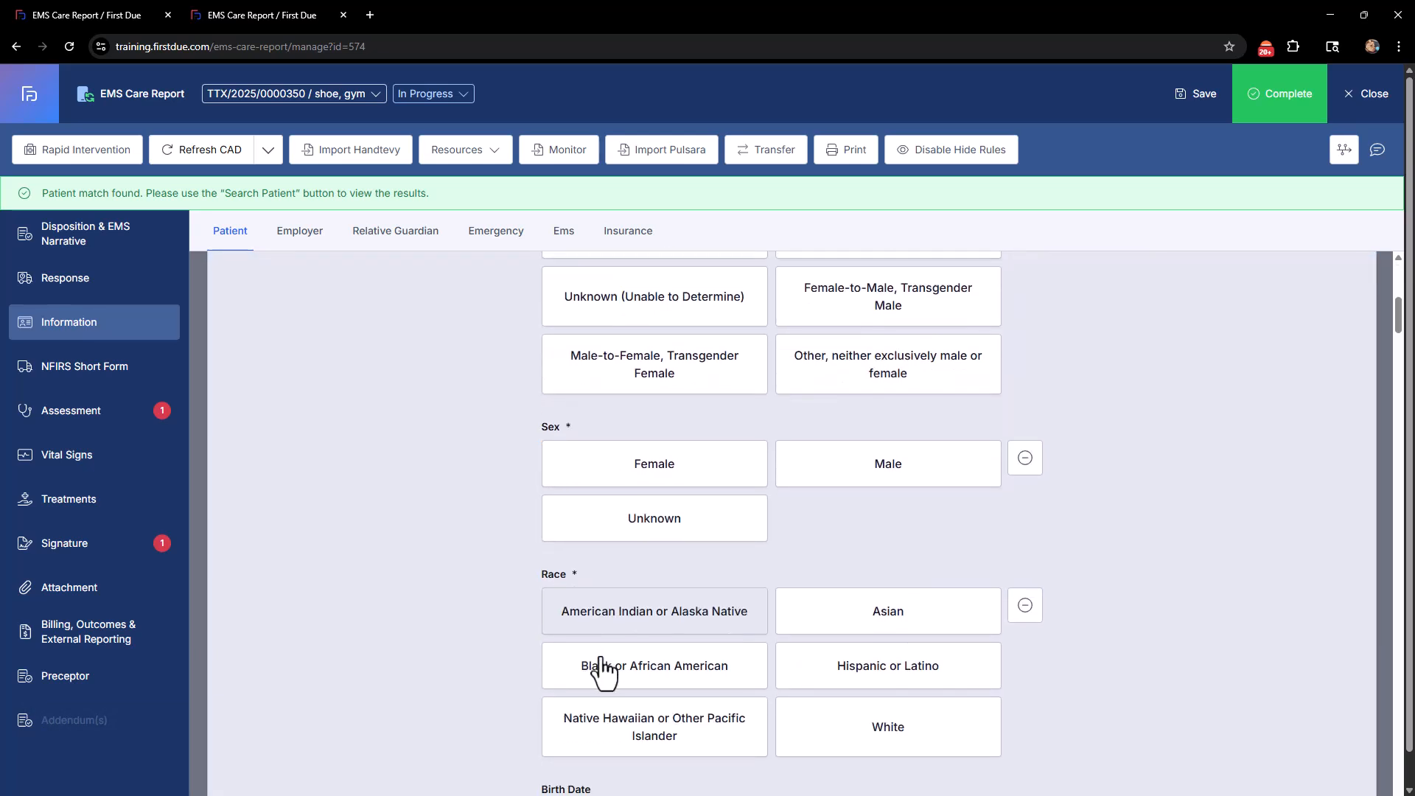
scroll(582, 649, up, 3)
scroll(1141, 372, up, 3)
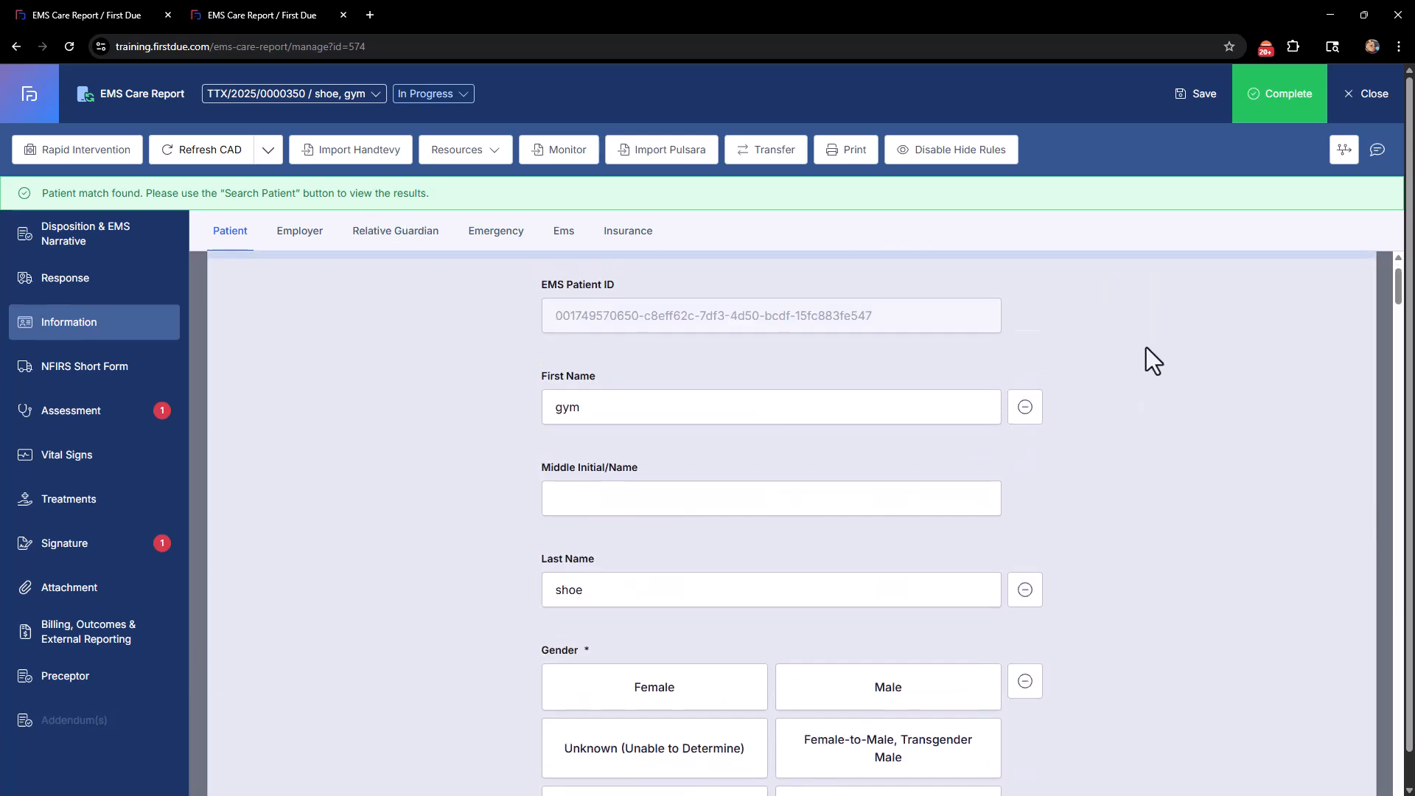
scroll(1151, 354, up, 1)
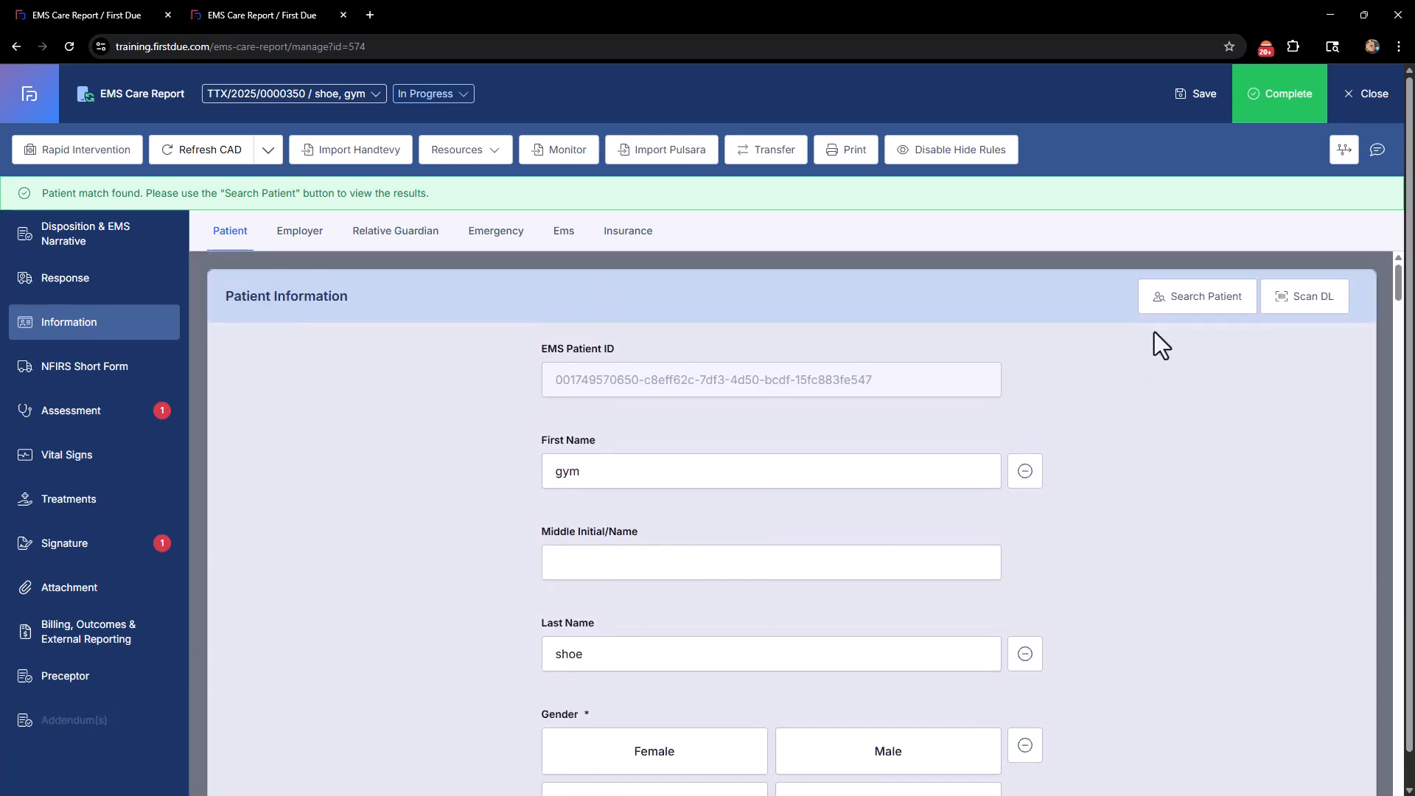
Search patients and match the existing record, filling Male gender and the EMS Patient ID
click(1177, 302)
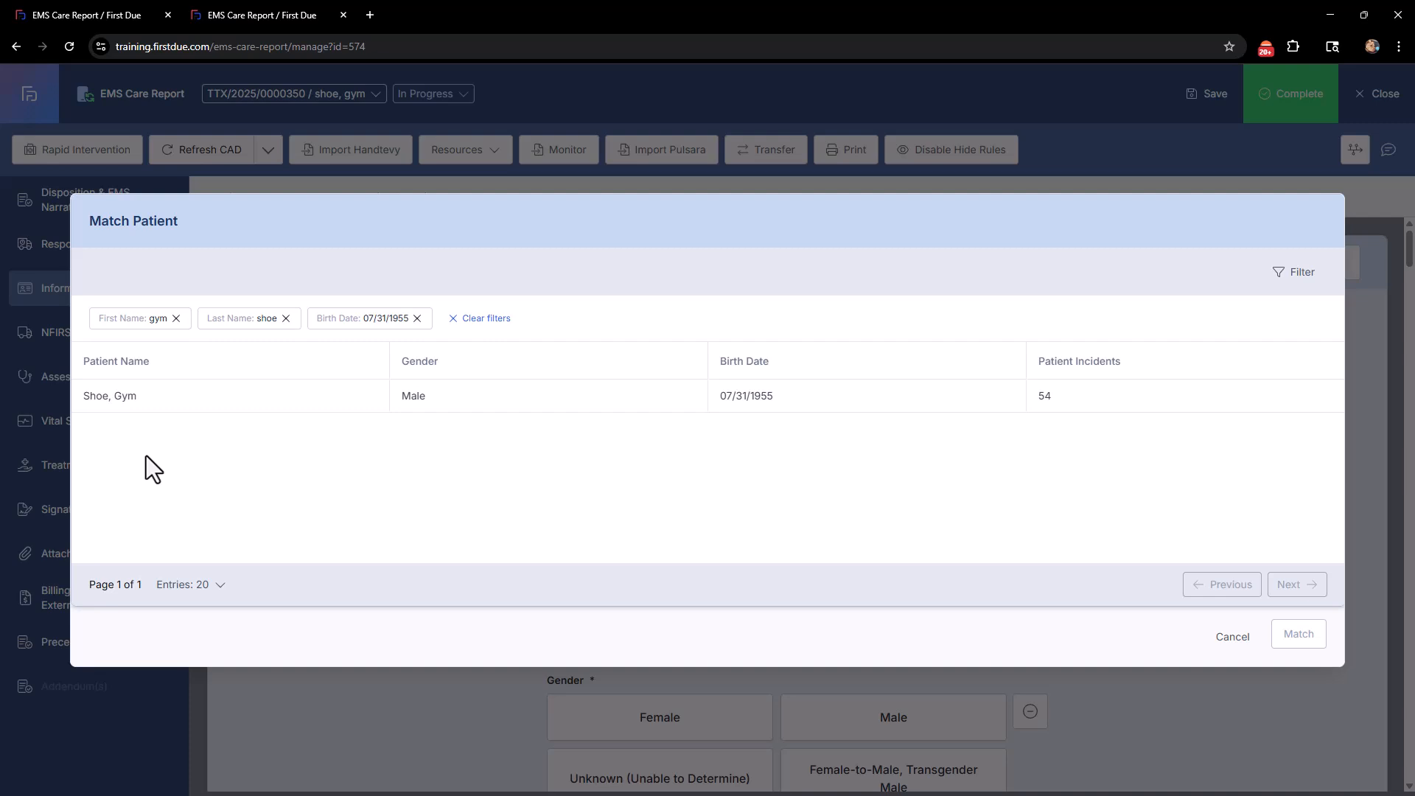
click(98, 402)
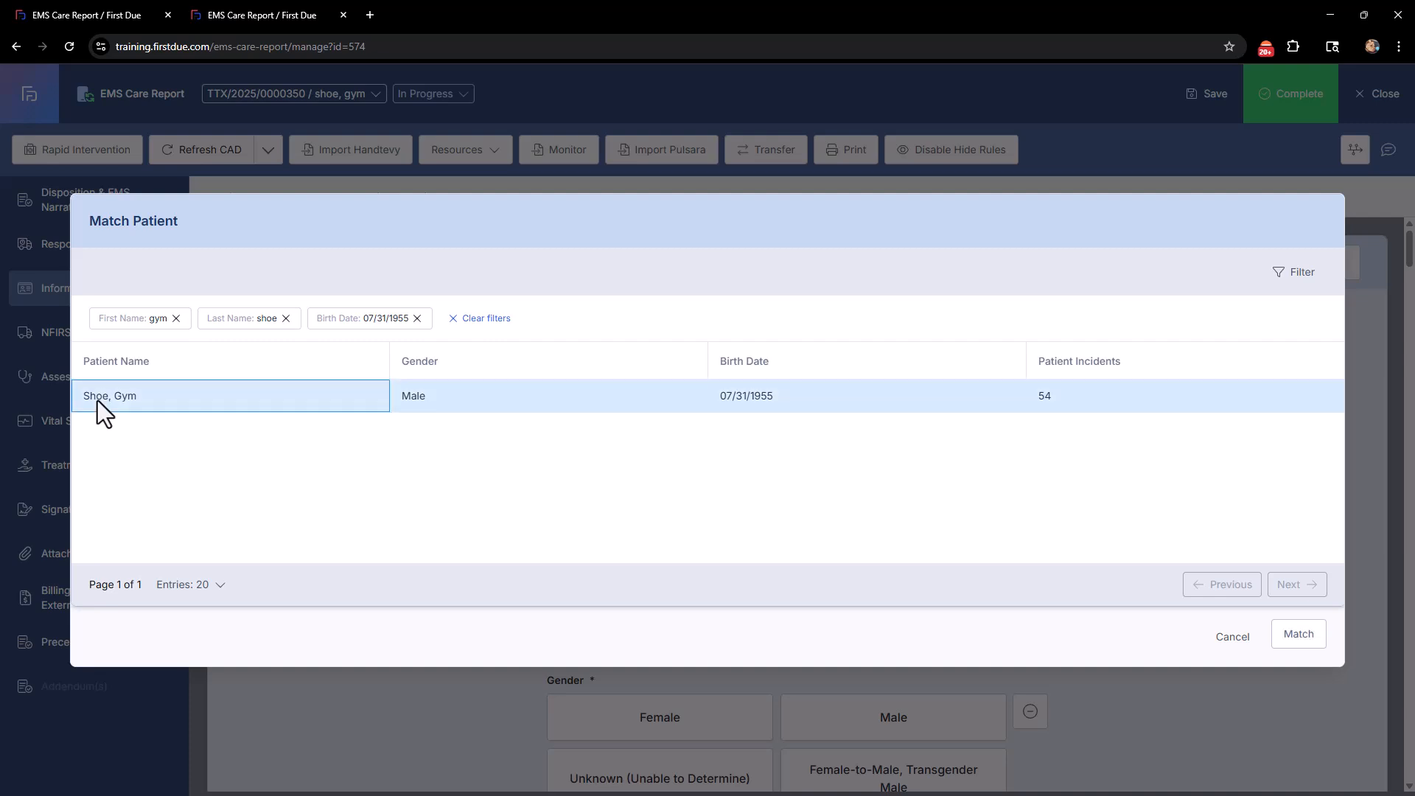
click(1294, 642)
scroll(814, 527, down, 2)
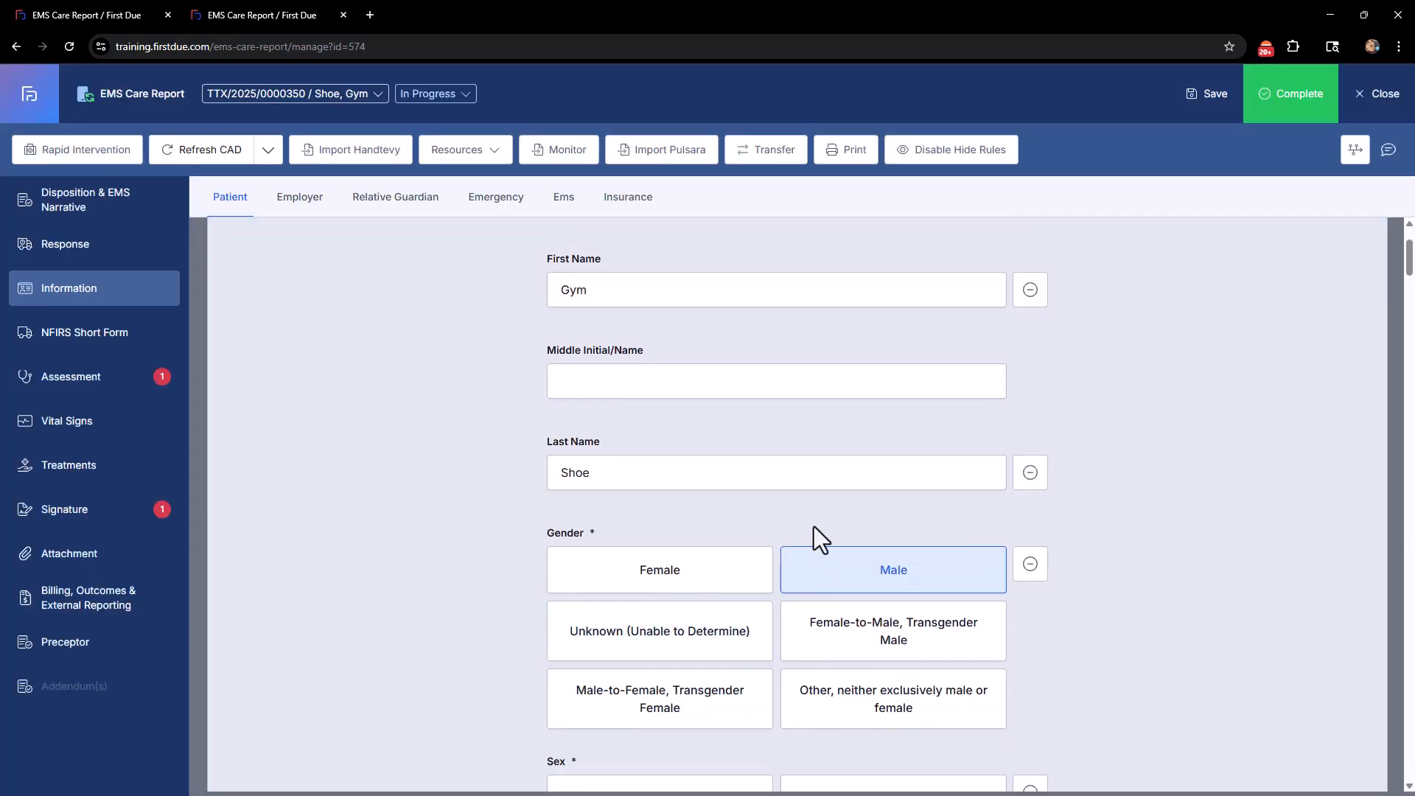
scroll(734, 589, down, 4)
scroll(734, 590, up, 6)
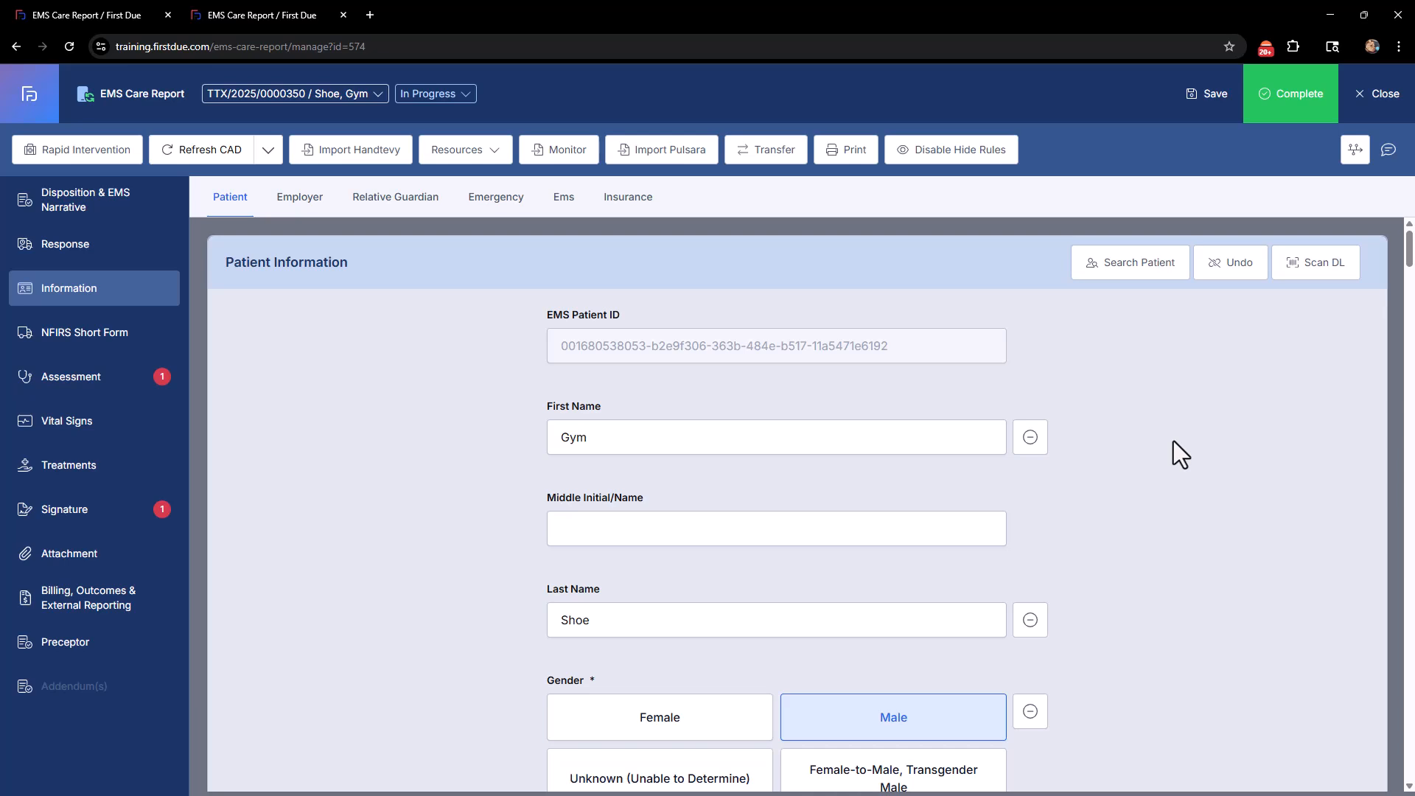
Copy the patient's street address, city, state and zip to the Closest Relative/Guardian
click(408, 210)
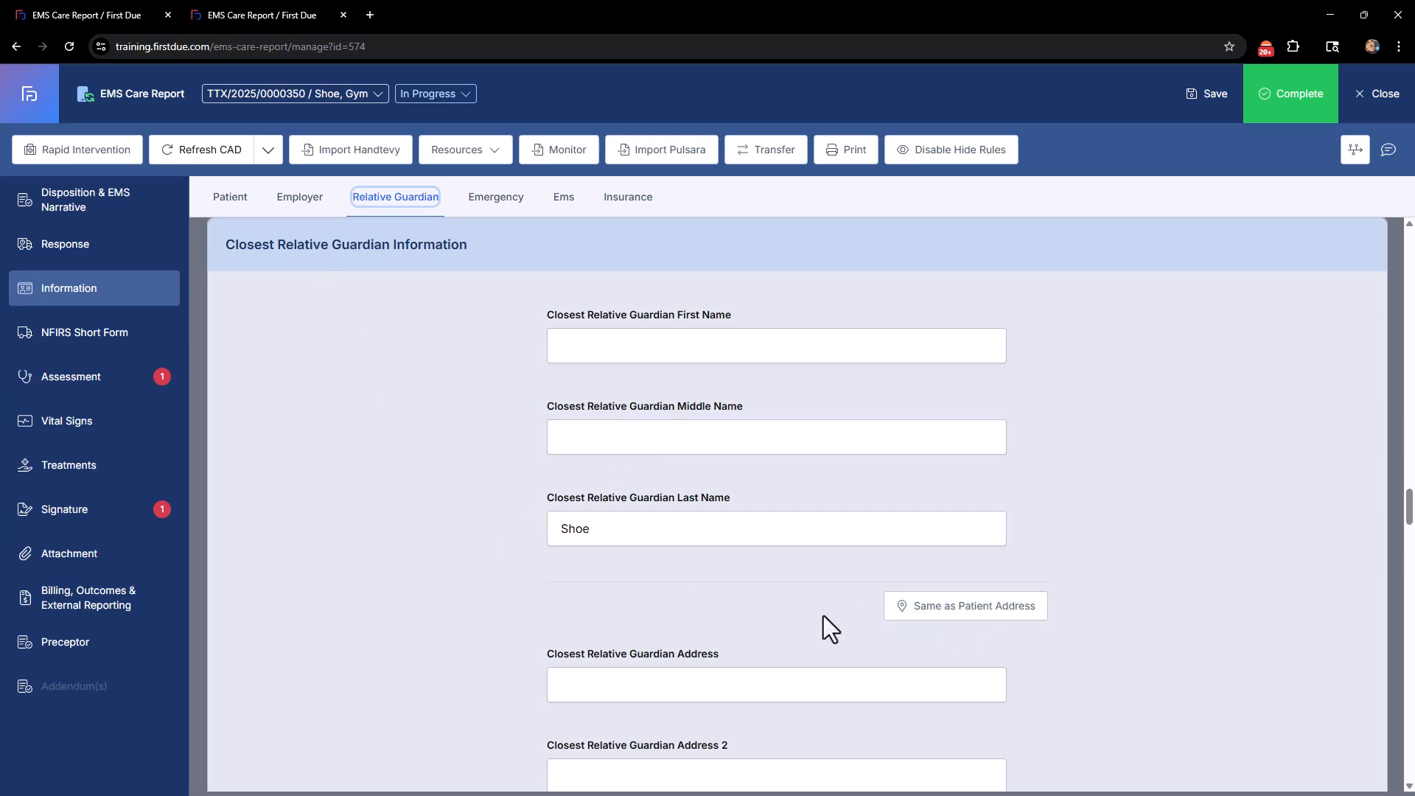
click(961, 614)
scroll(653, 586, down, 4)
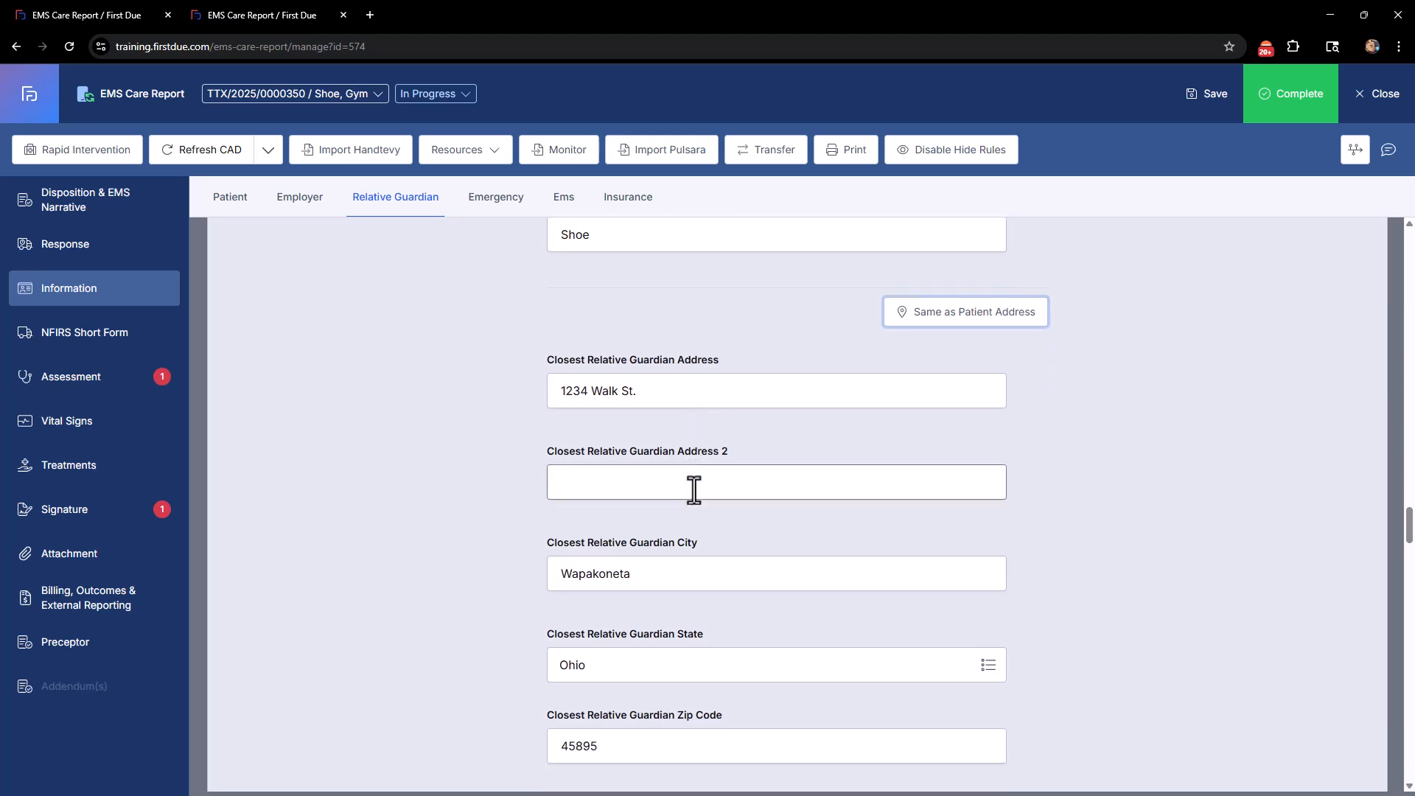
scroll(694, 489, up, 10)
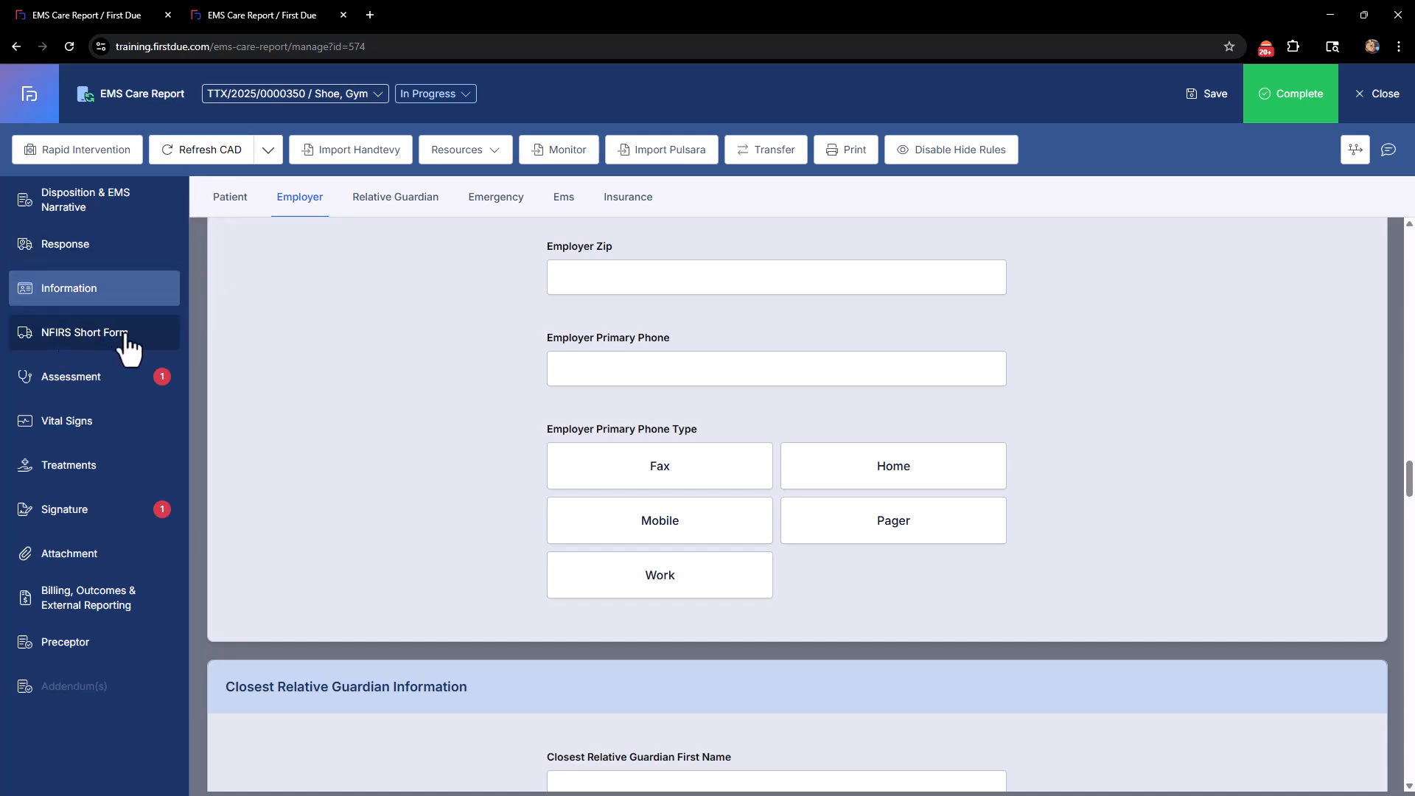
Mark a possible injury in Assessment and view the injury causes without choosing one
click(72, 378)
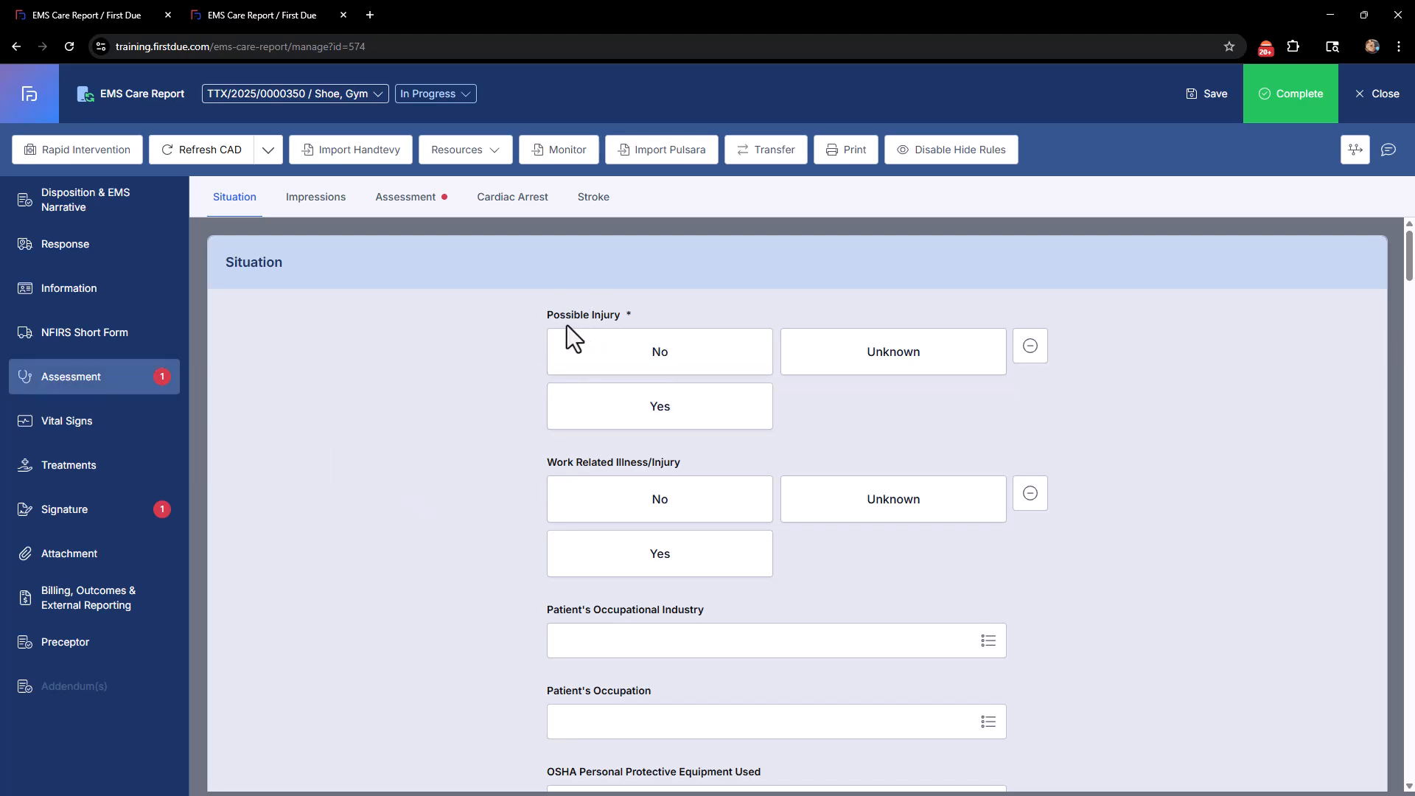
click(627, 423)
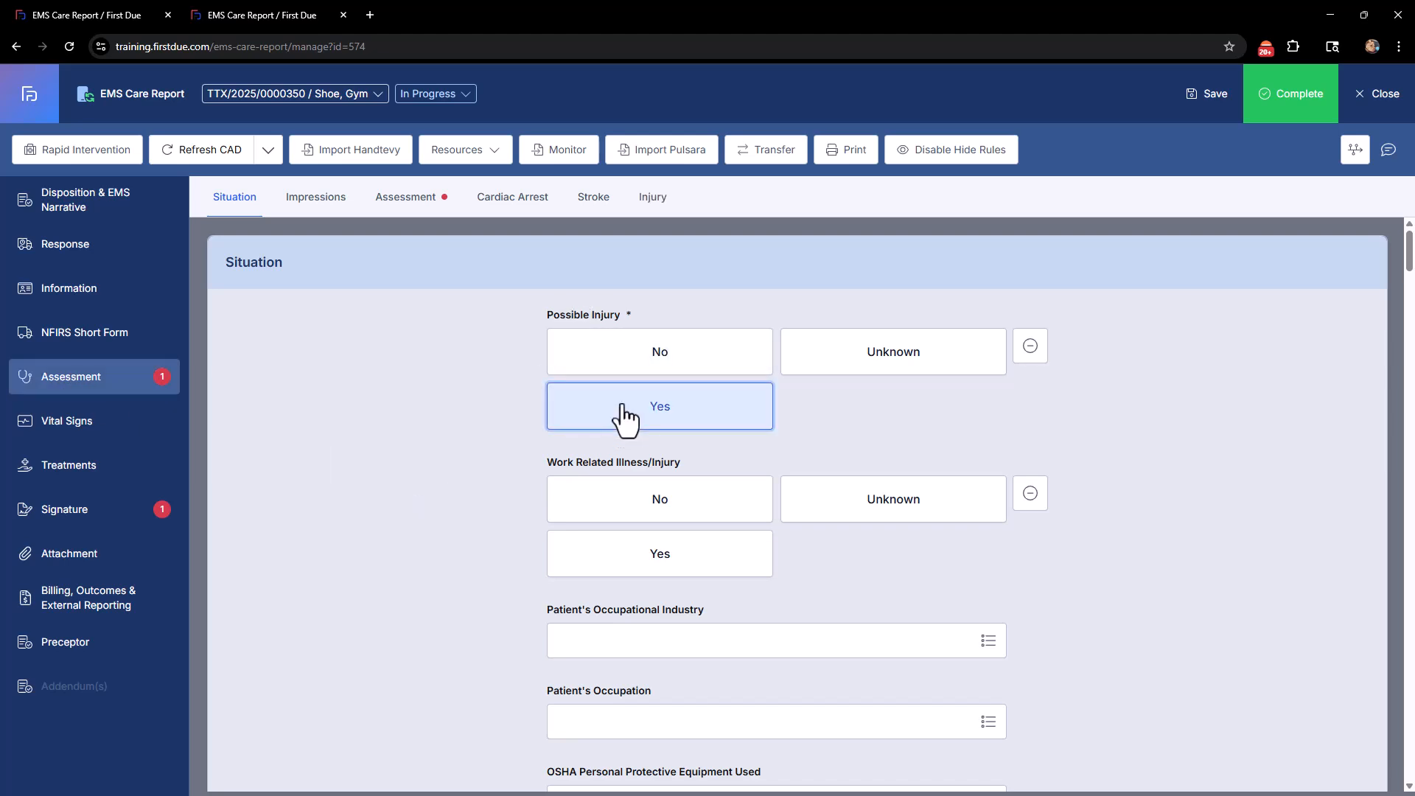
click(651, 207)
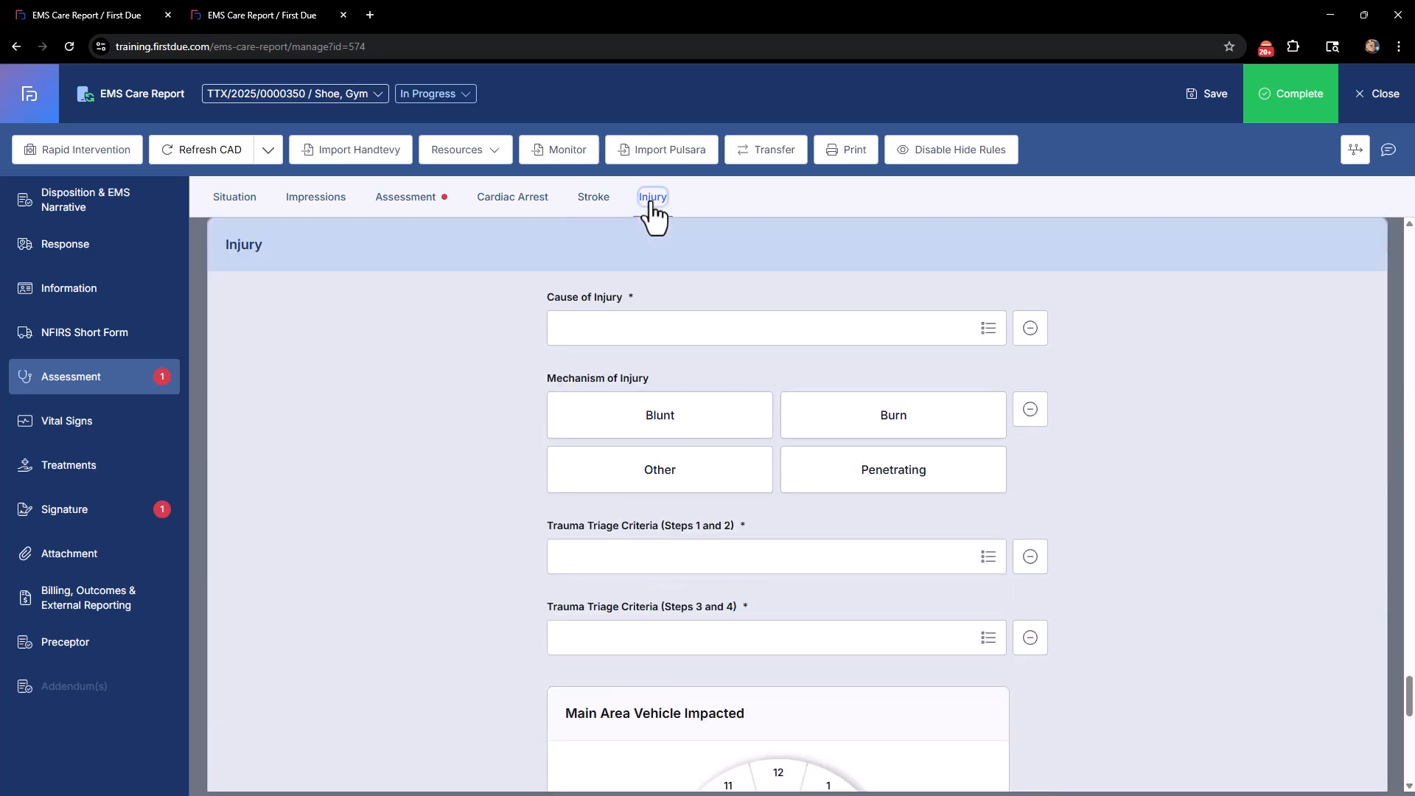
click(675, 319)
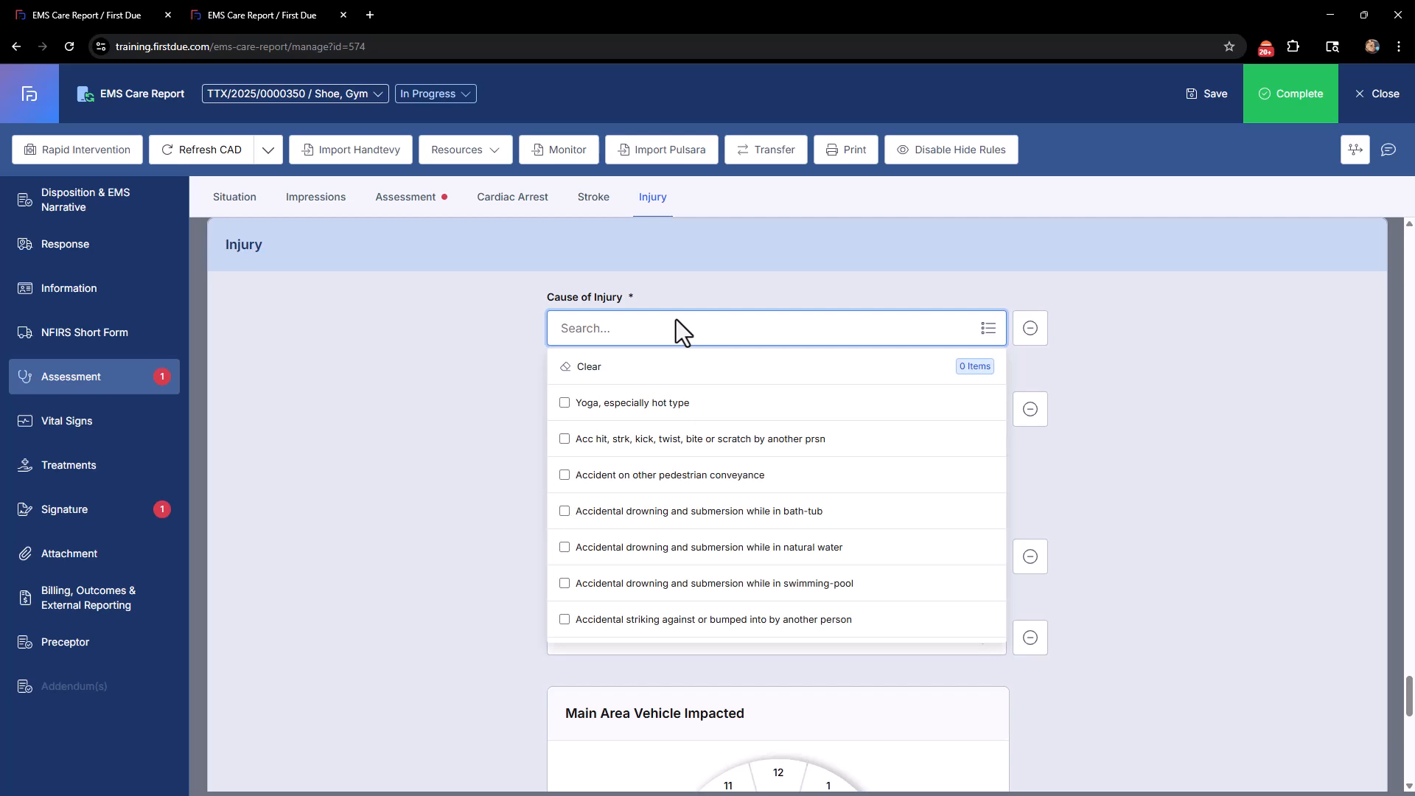
scroll(658, 406, down, 10)
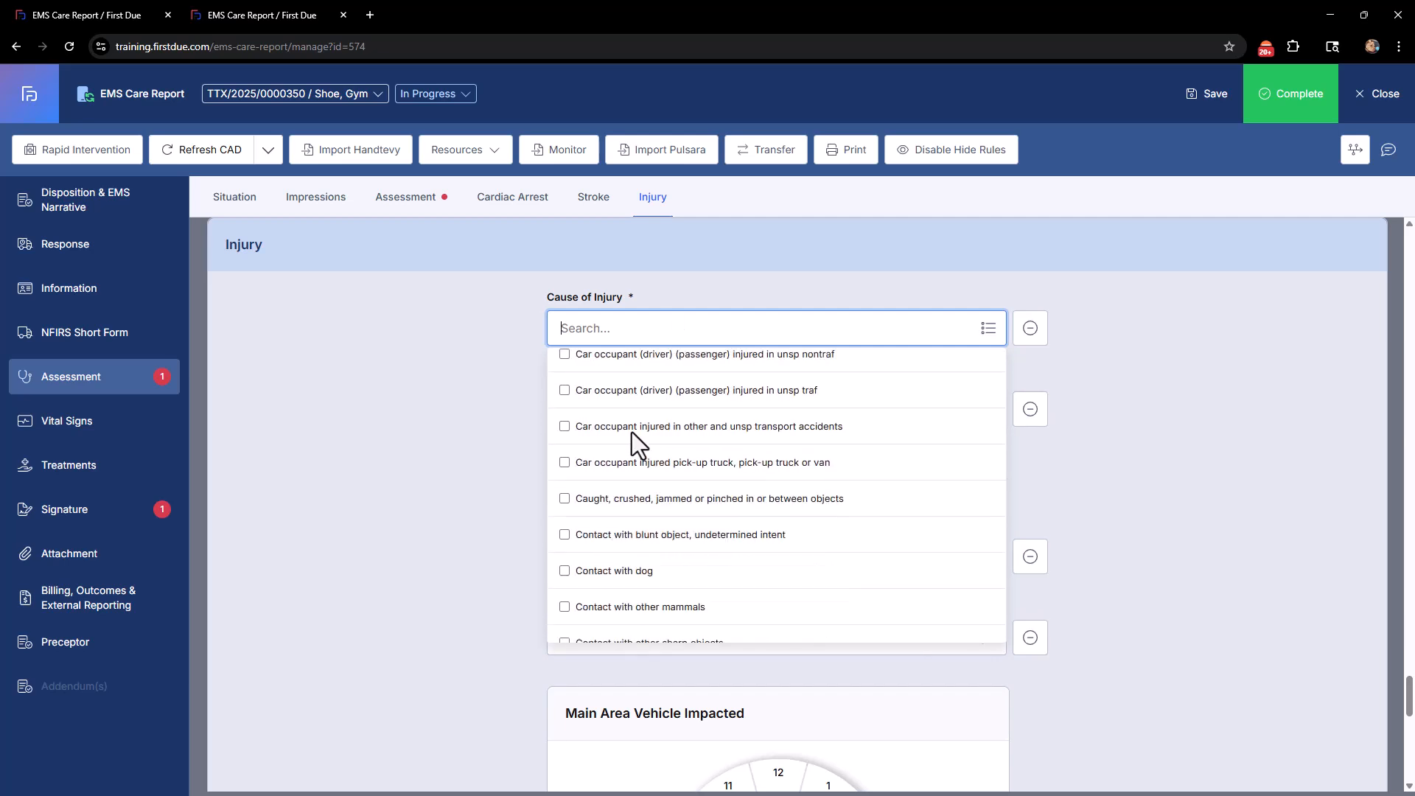
click(396, 398)
scroll(748, 428, down, 3)
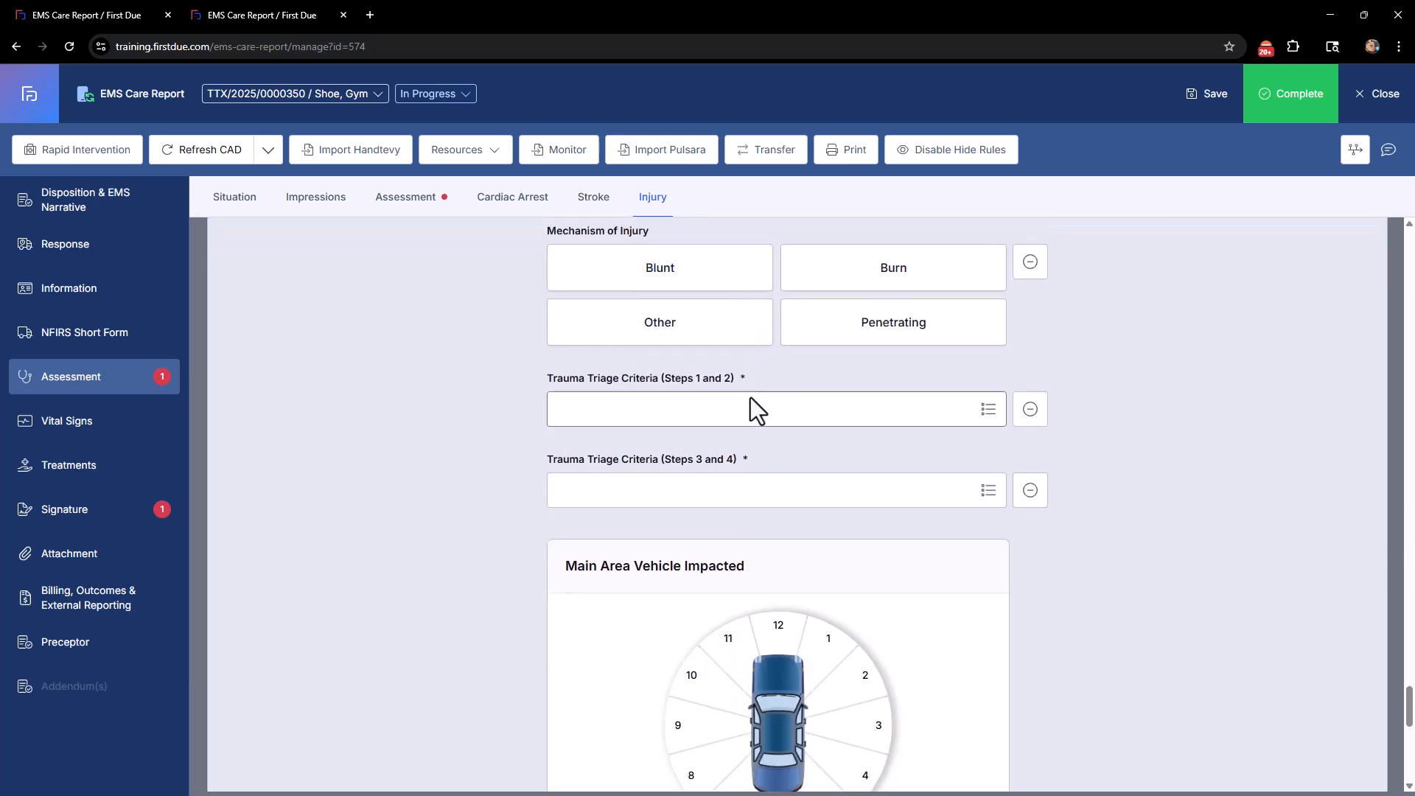
scroll(759, 418, down, 2)
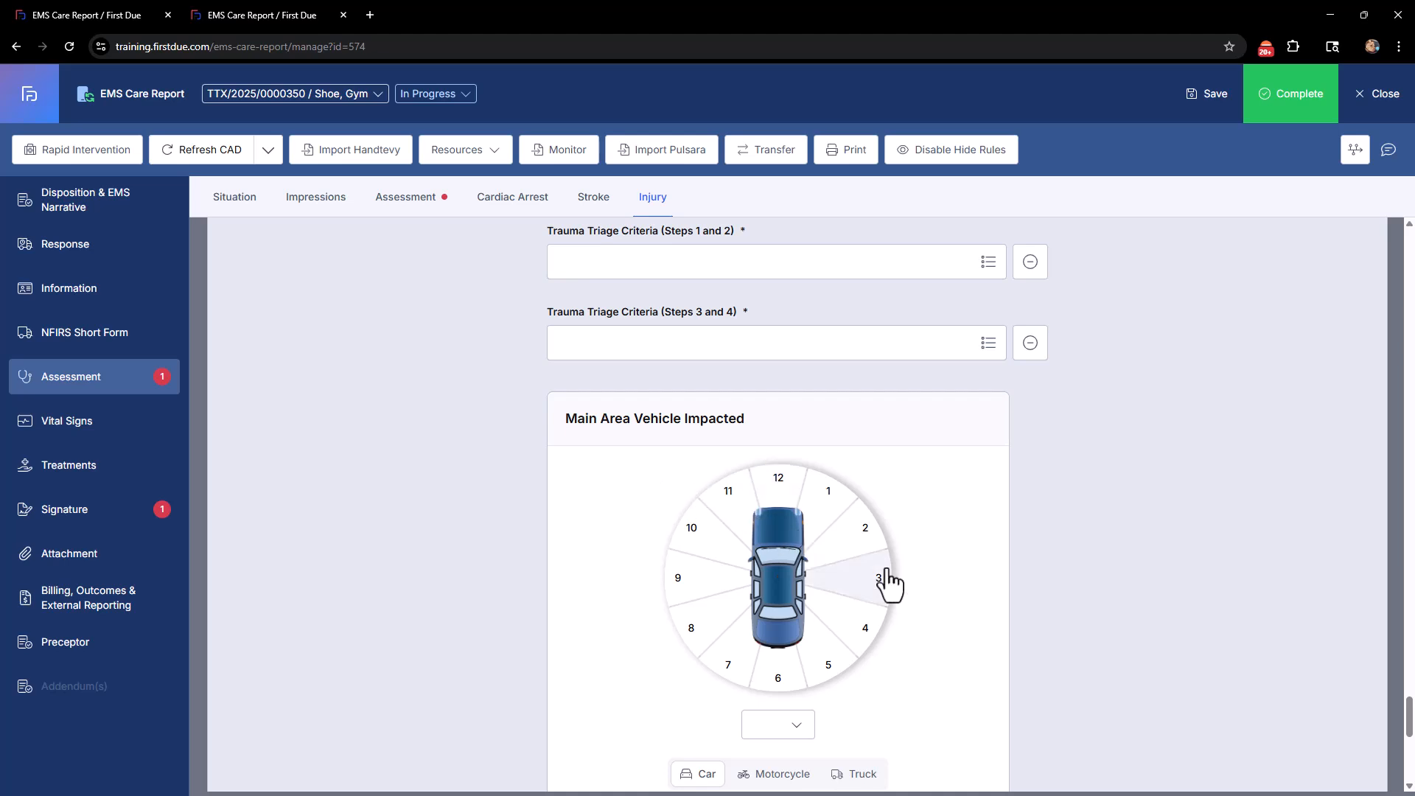
scroll(892, 571, down, 2)
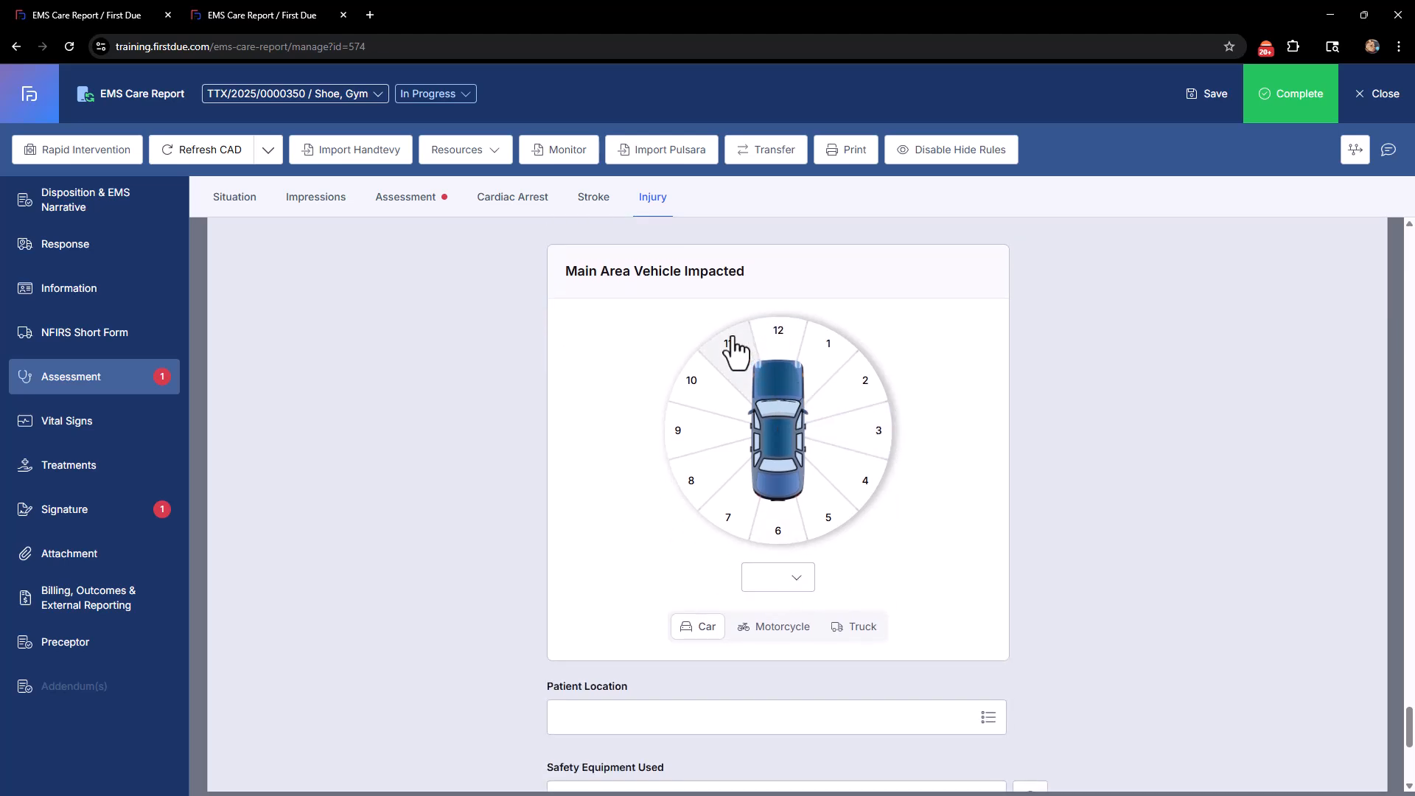
Set the vehicle impact area to 7 and the vehicle type to Truck
click(711, 392)
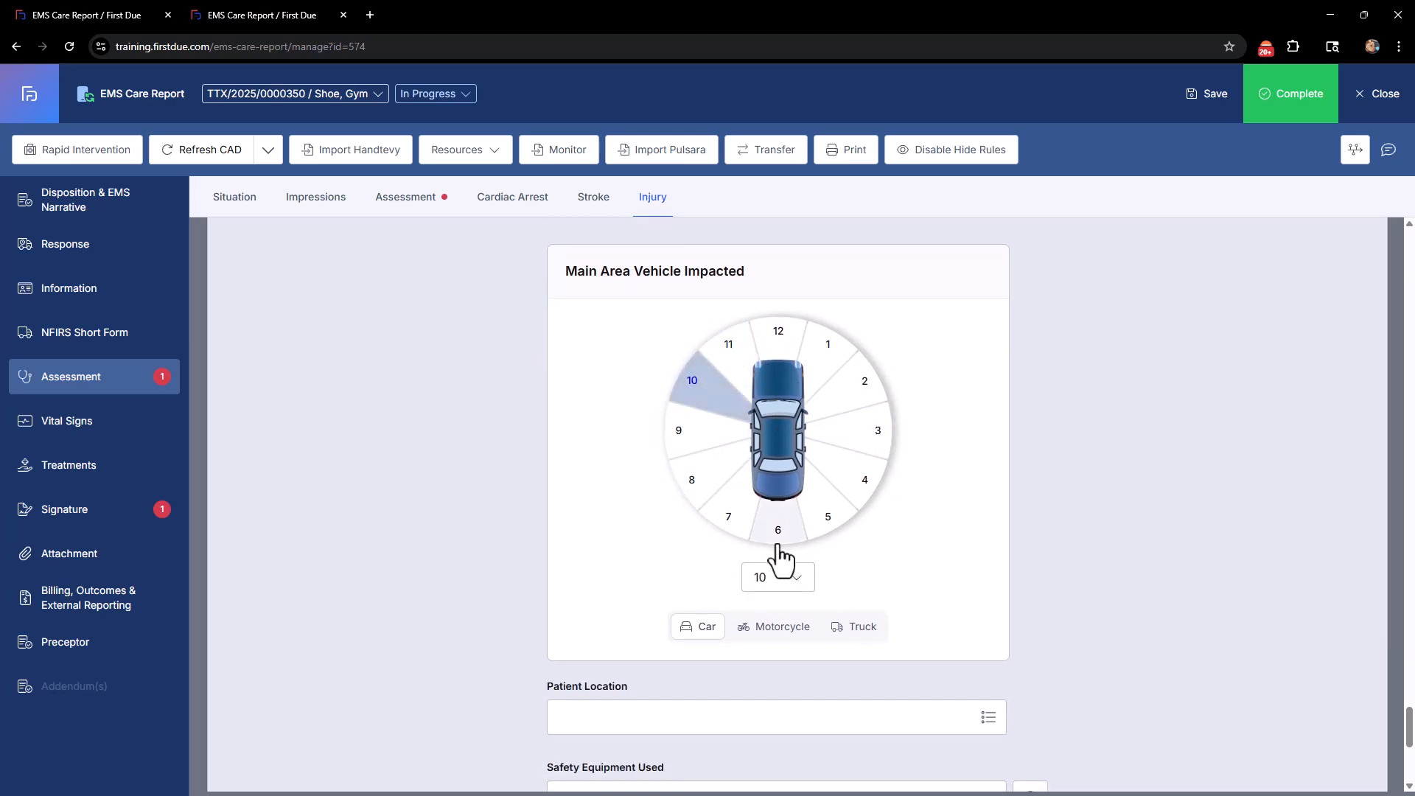
click(804, 583)
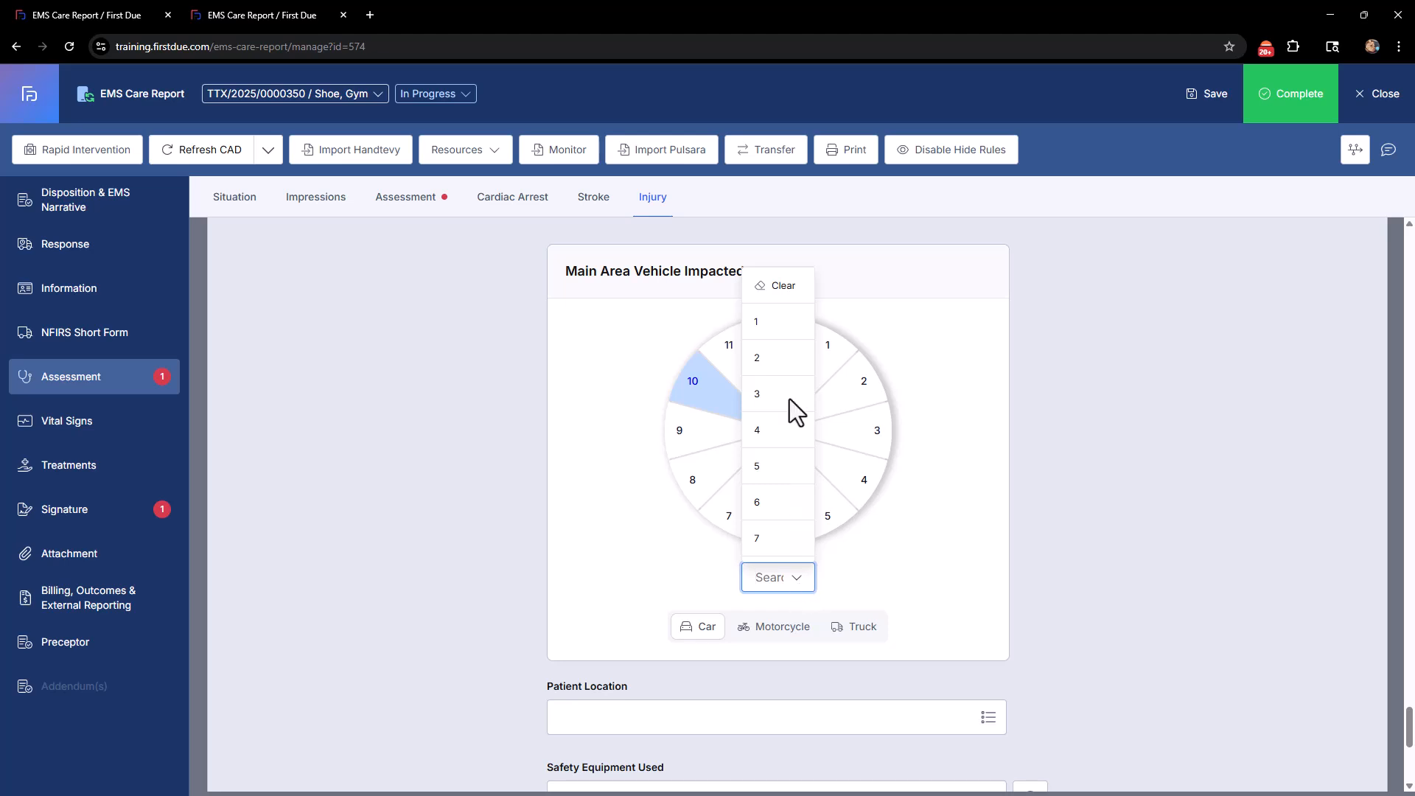
click(775, 535)
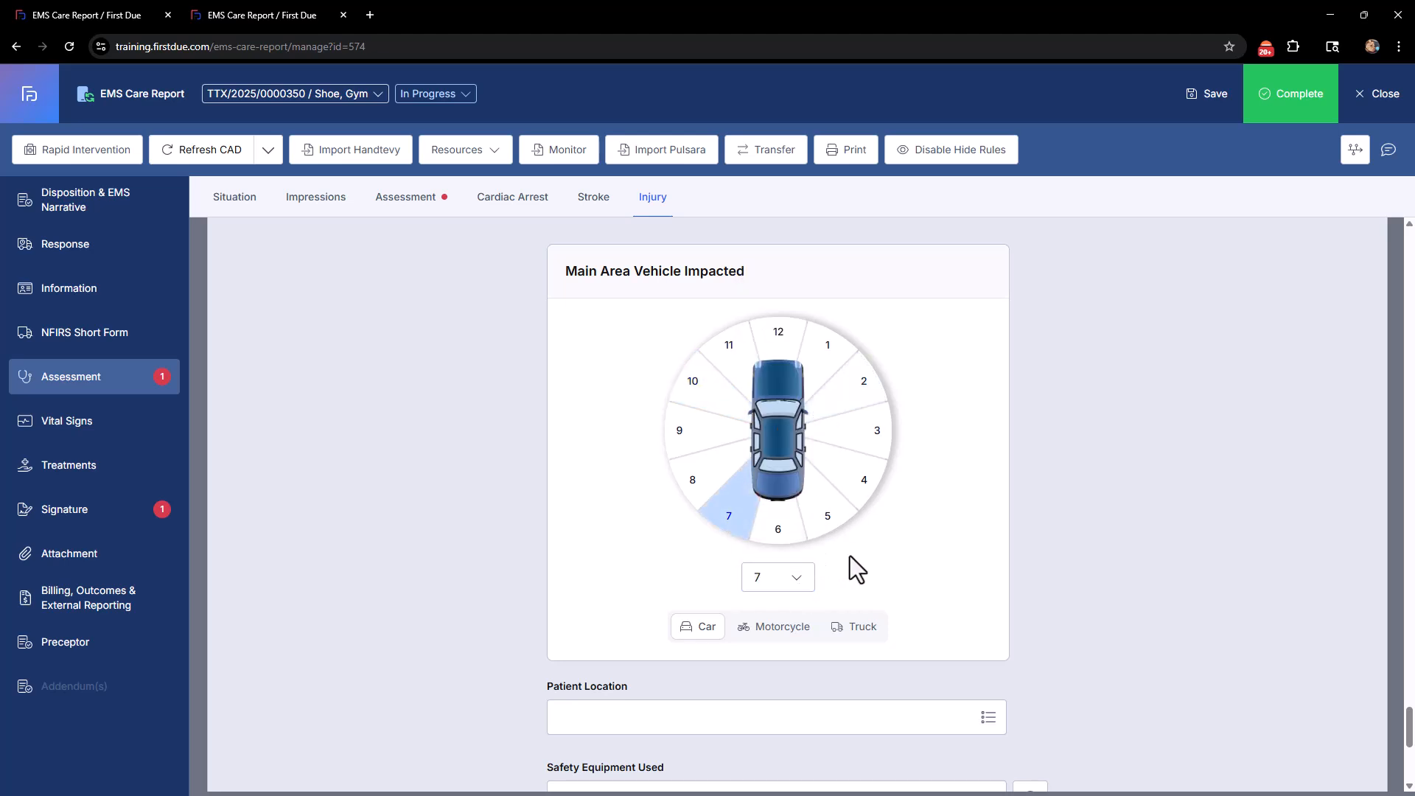
click(771, 629)
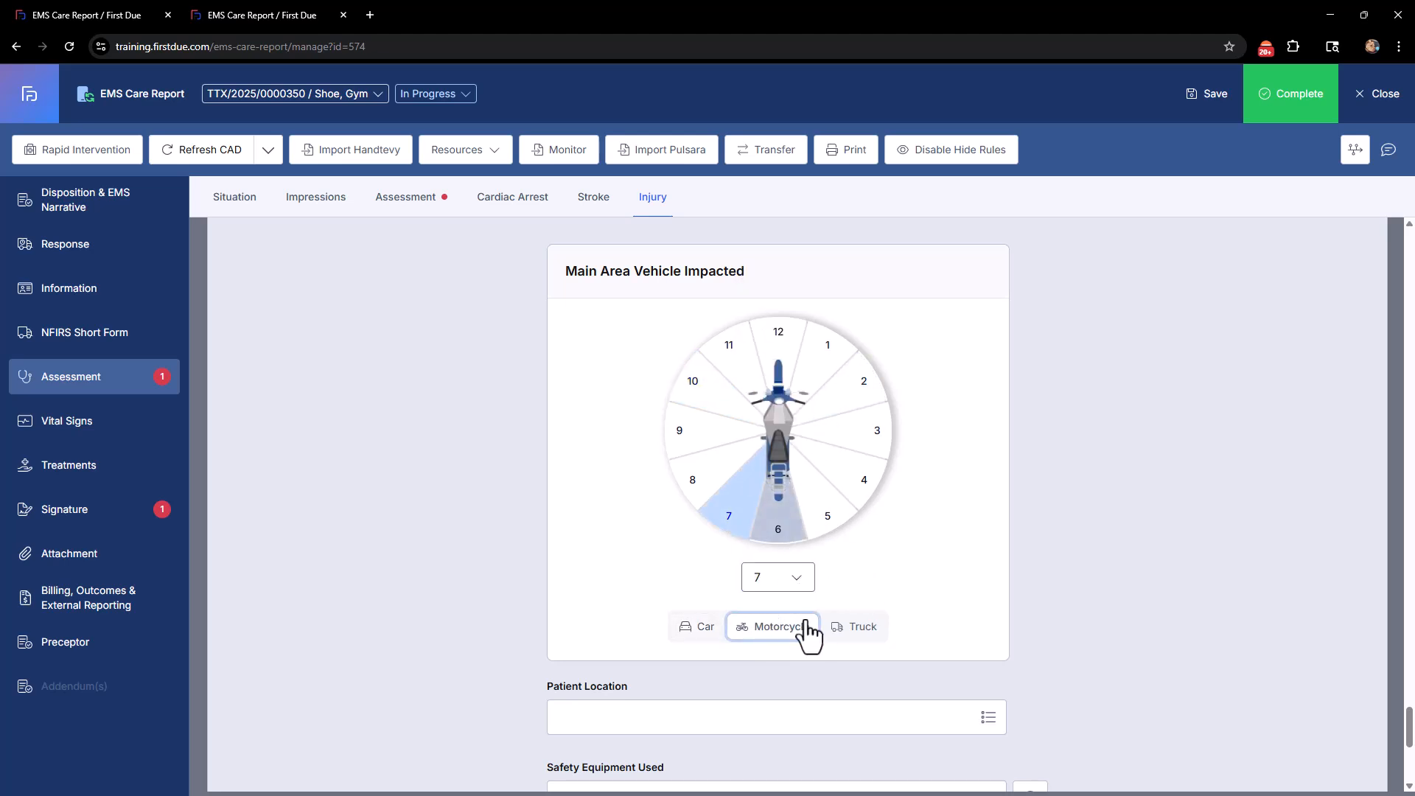
click(855, 628)
scroll(908, 506, down, 3)
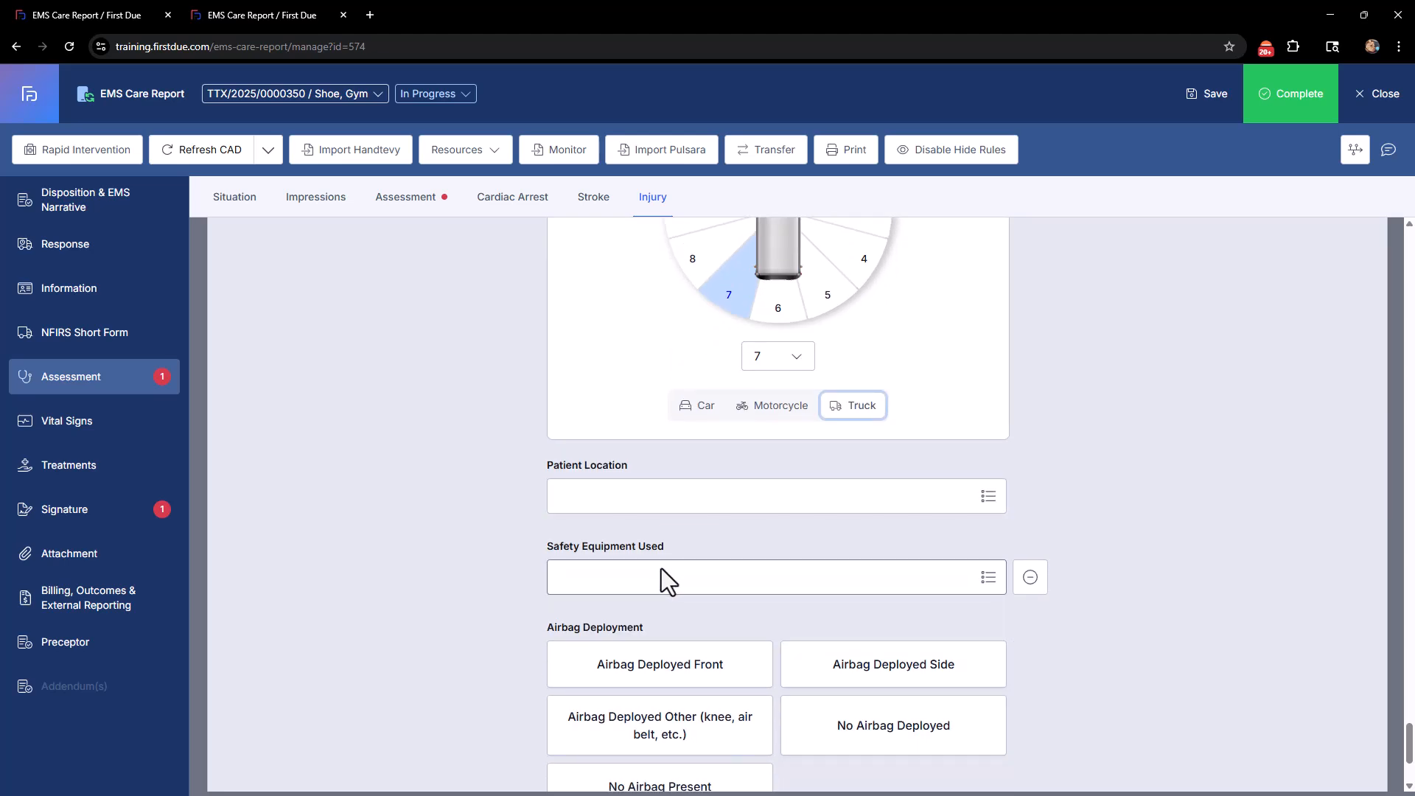
scroll(789, 575, down, 3)
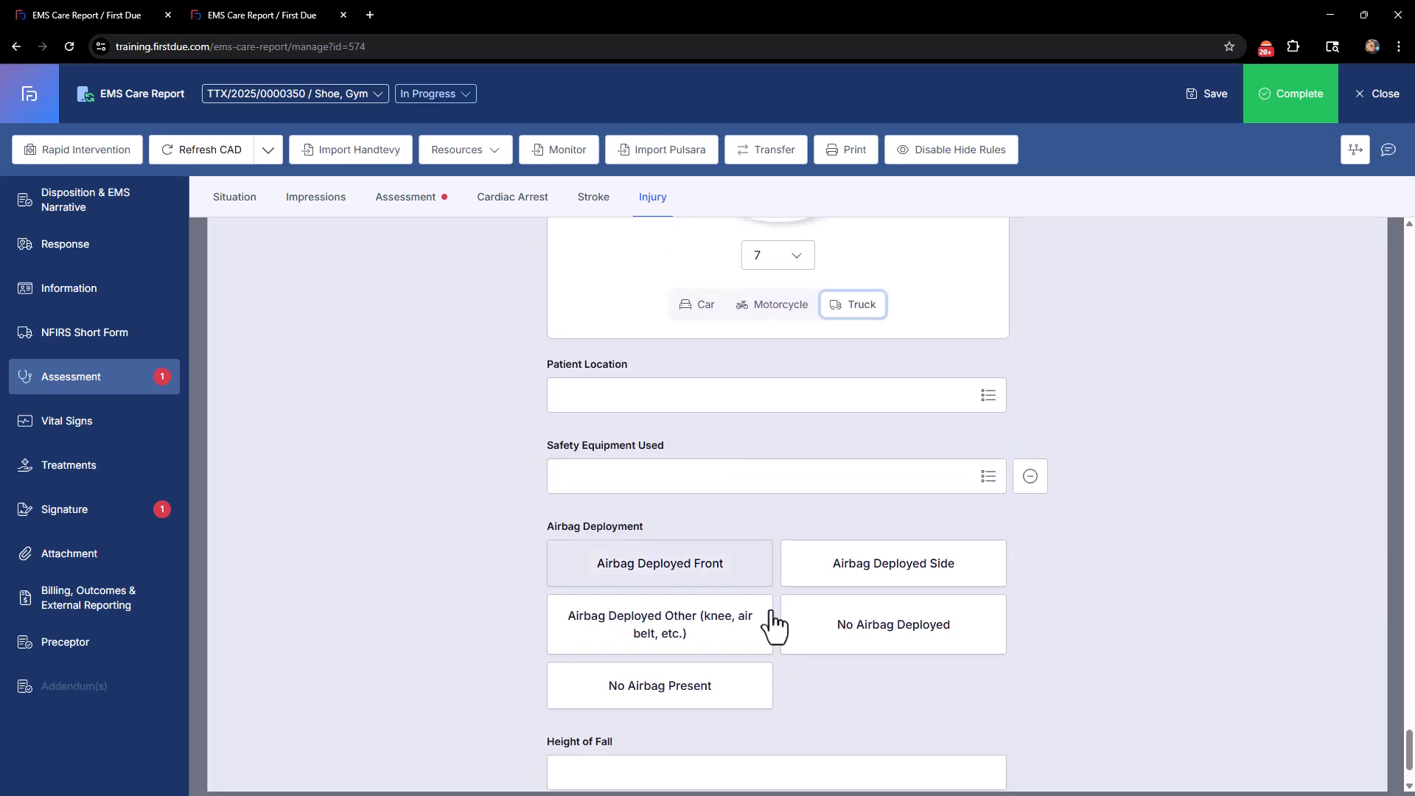
scroll(805, 578, up, 10)
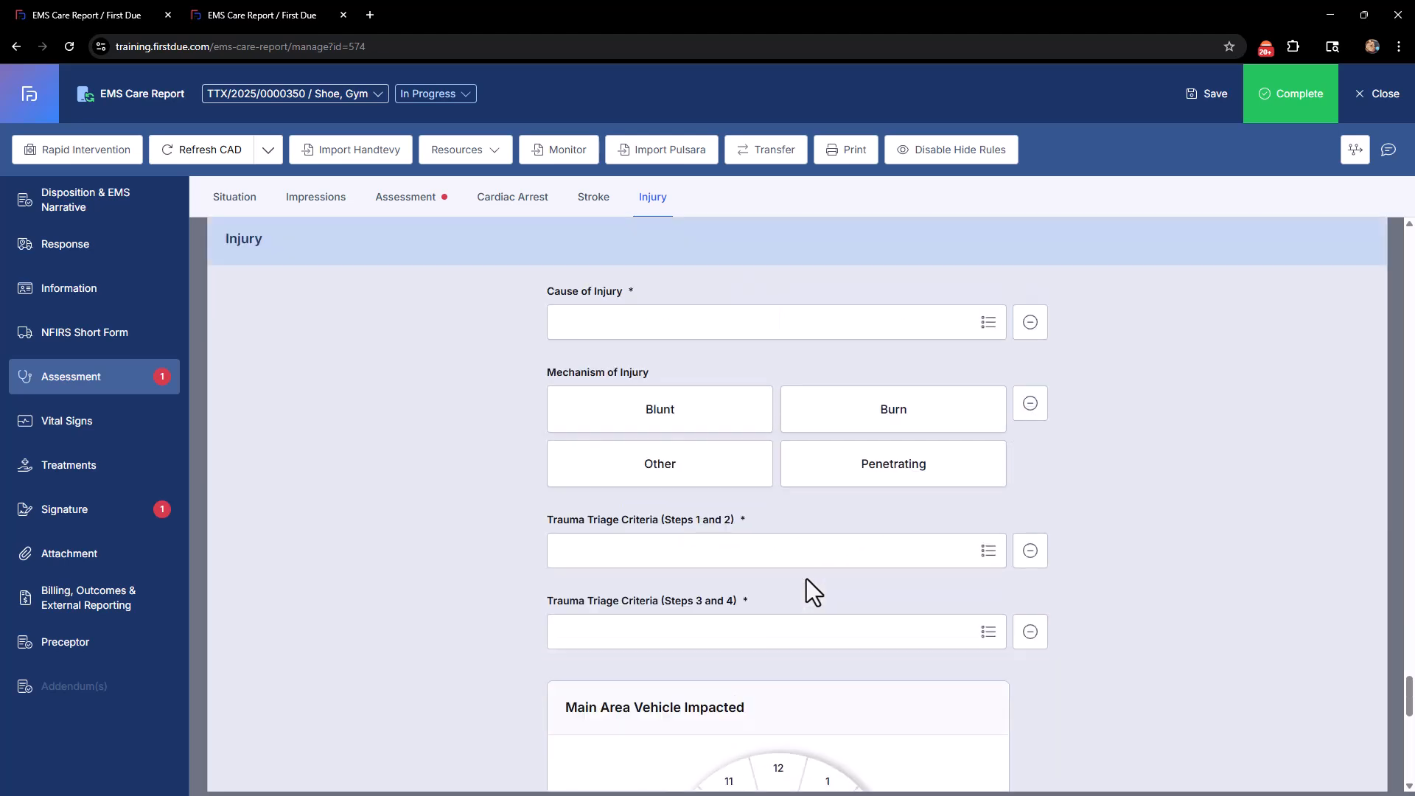
scroll(806, 577, down, 6)
scroll(806, 577, down, 6)
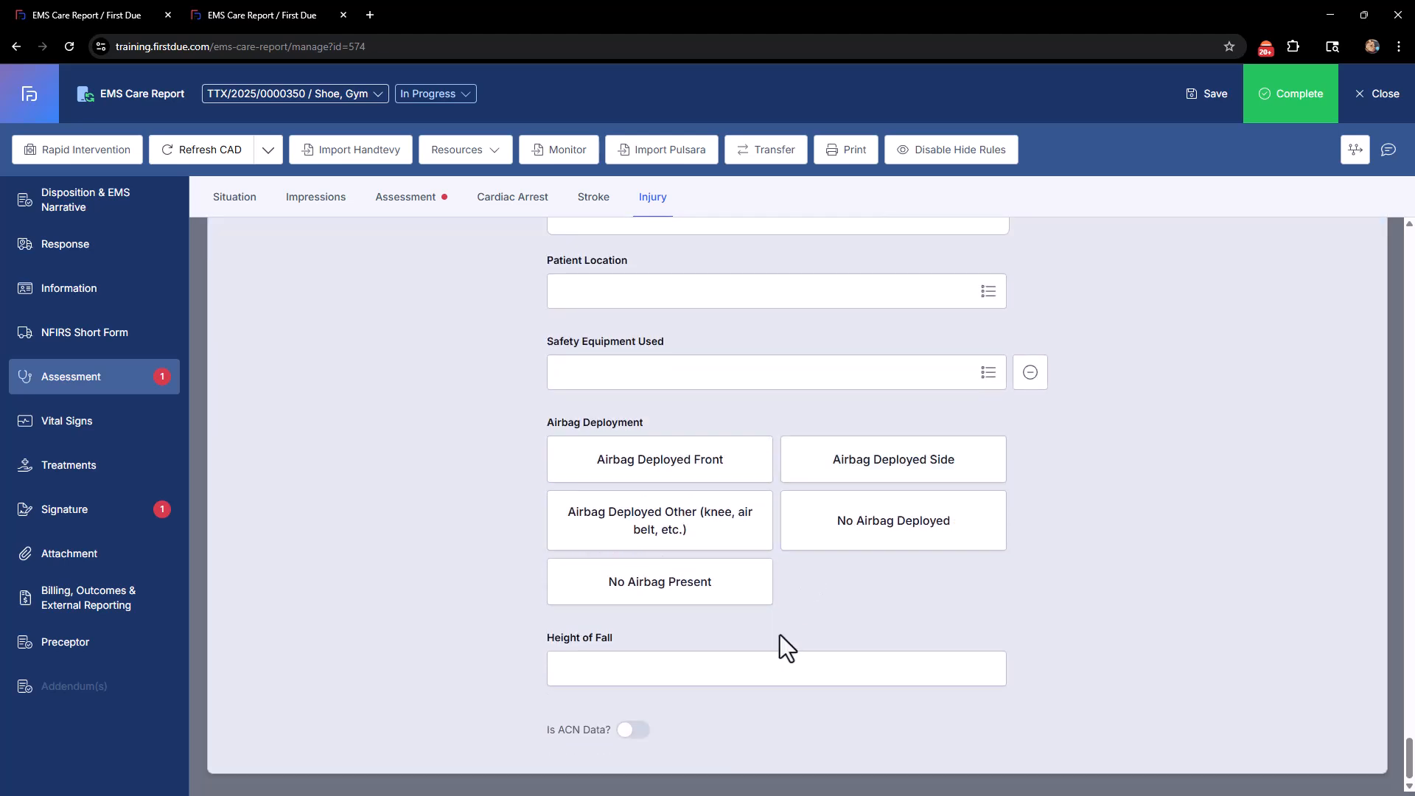
Switch on 'Is ACN Data?', review the ACN fields, and cancel an ACN entry, leaving the table empty
click(633, 730)
scroll(694, 616, down, 3)
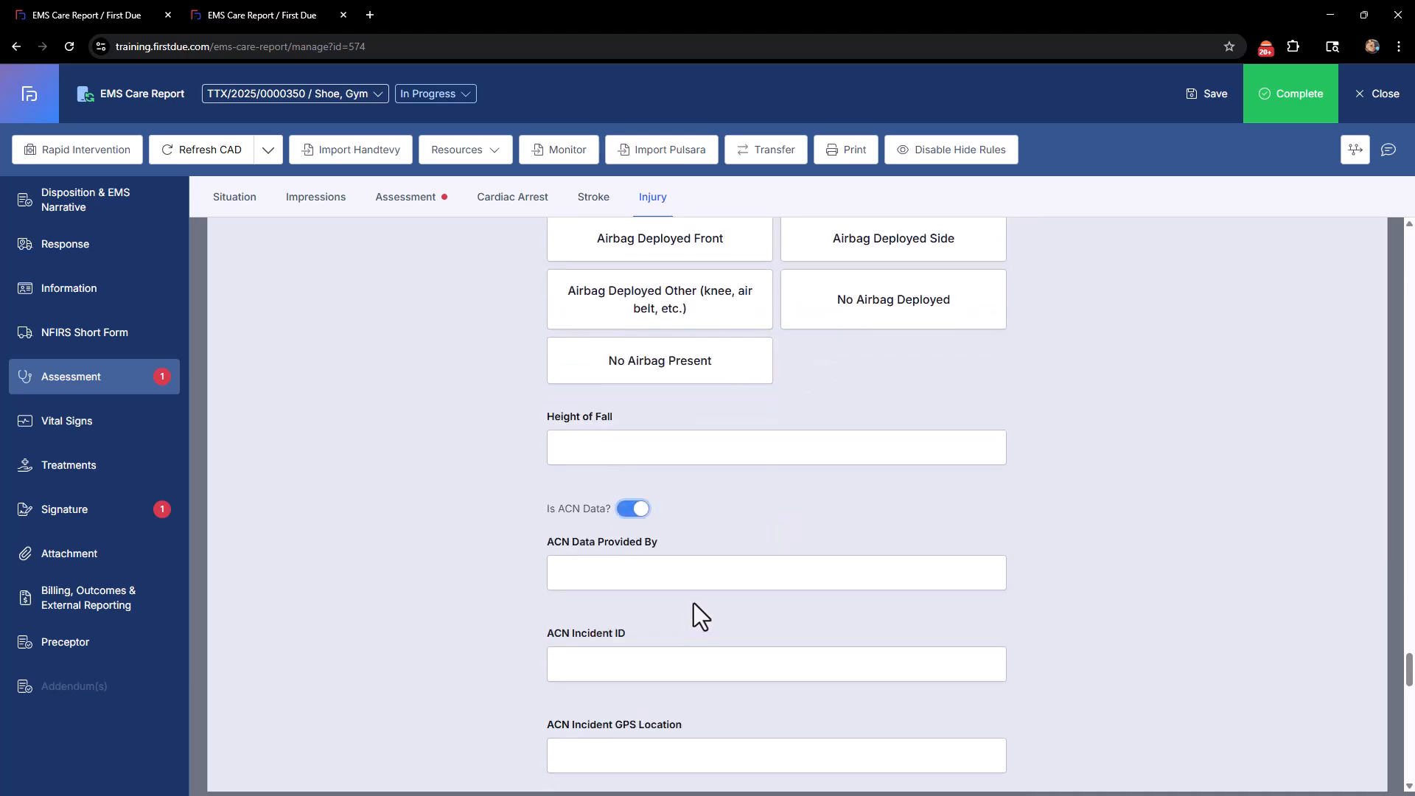
scroll(657, 528, down, 3)
scroll(674, 617, down, 9)
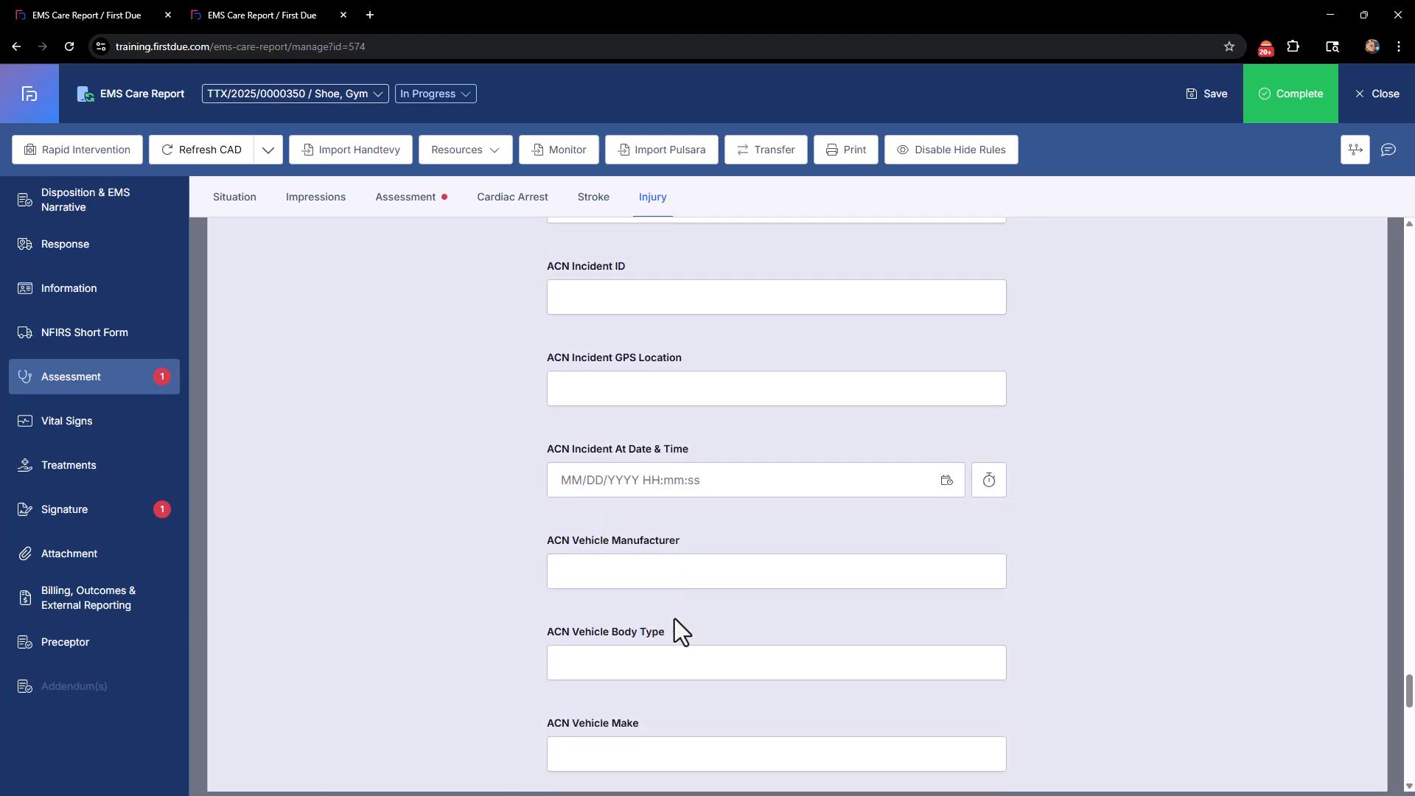
scroll(682, 625, down, 6)
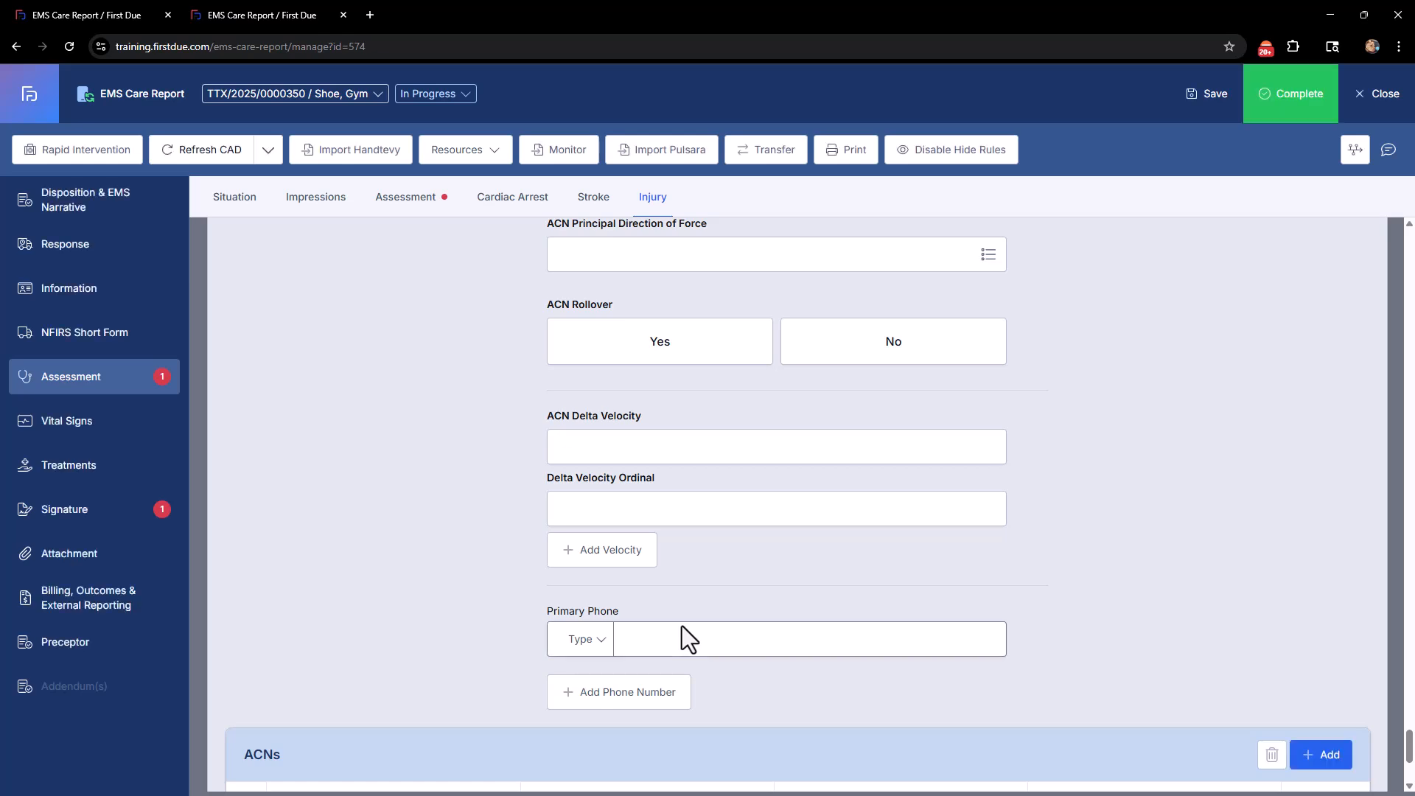
scroll(683, 626, down, 3)
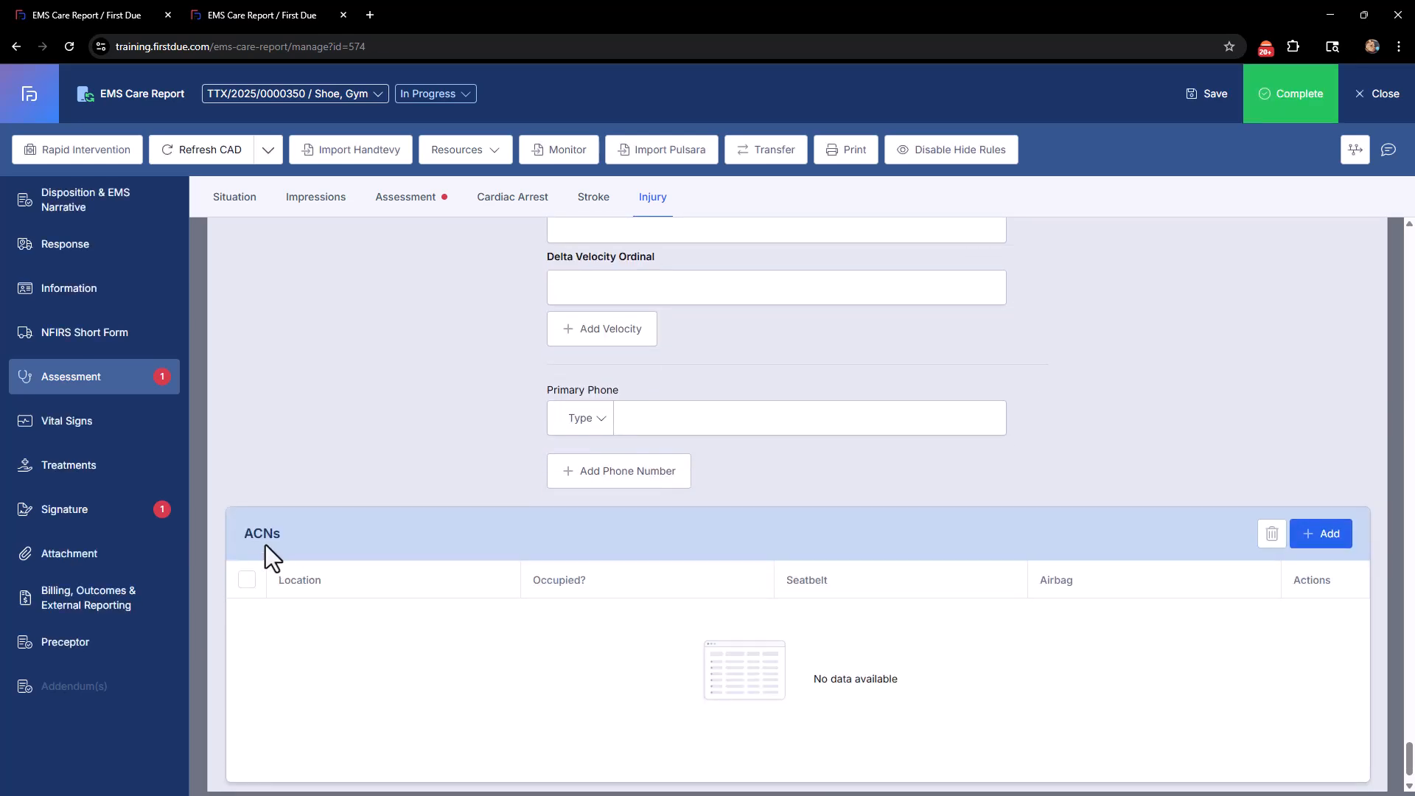
click(1315, 542)
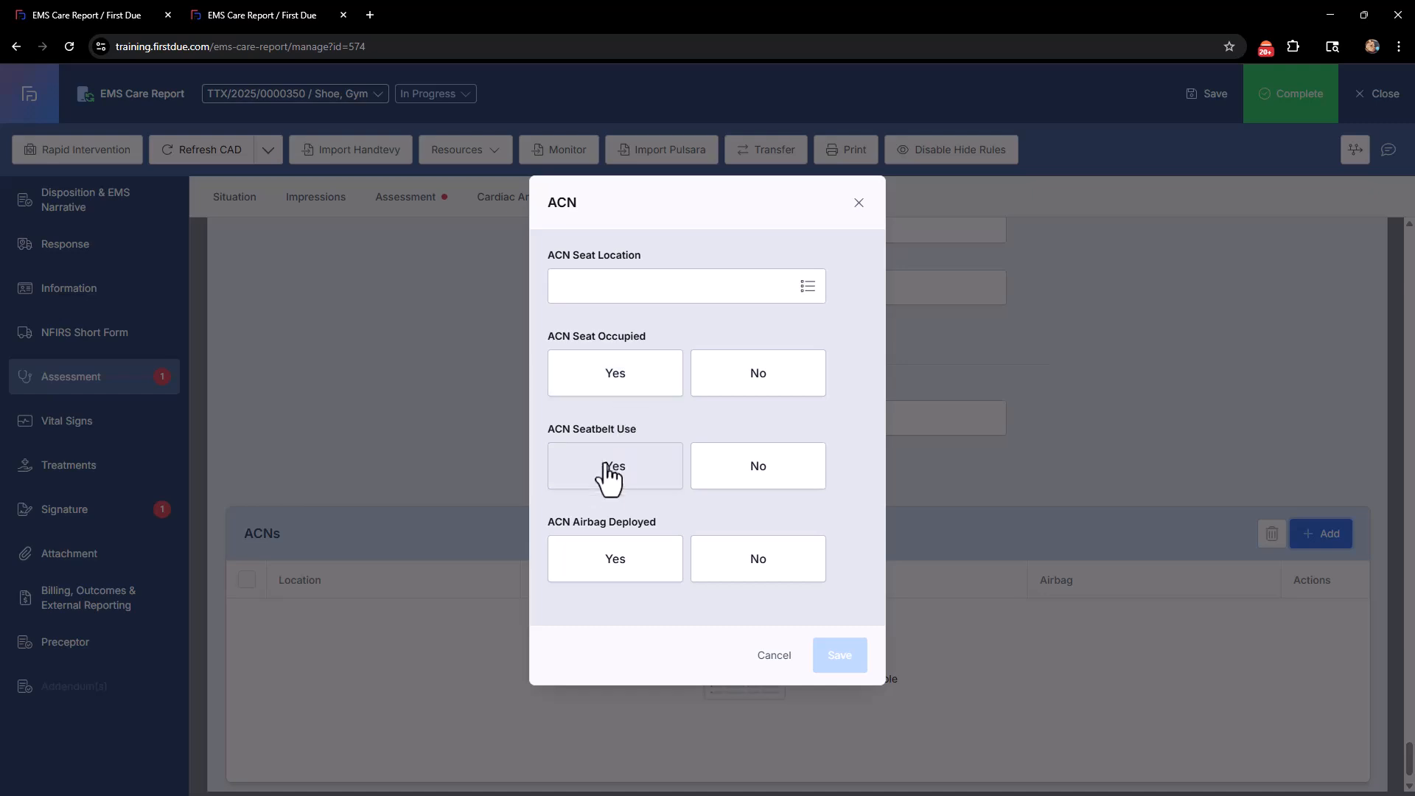
click(774, 656)
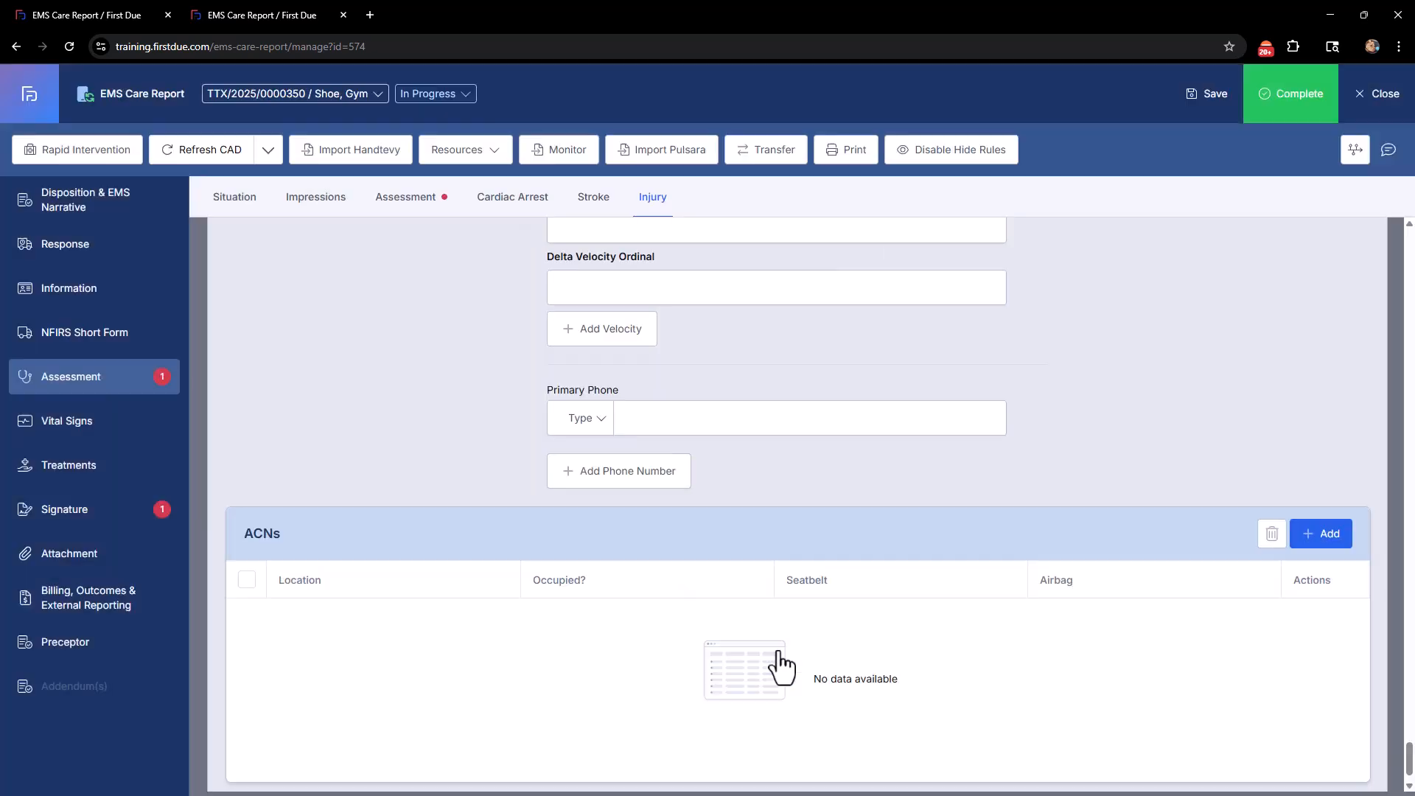
scroll(776, 648, up, 10)
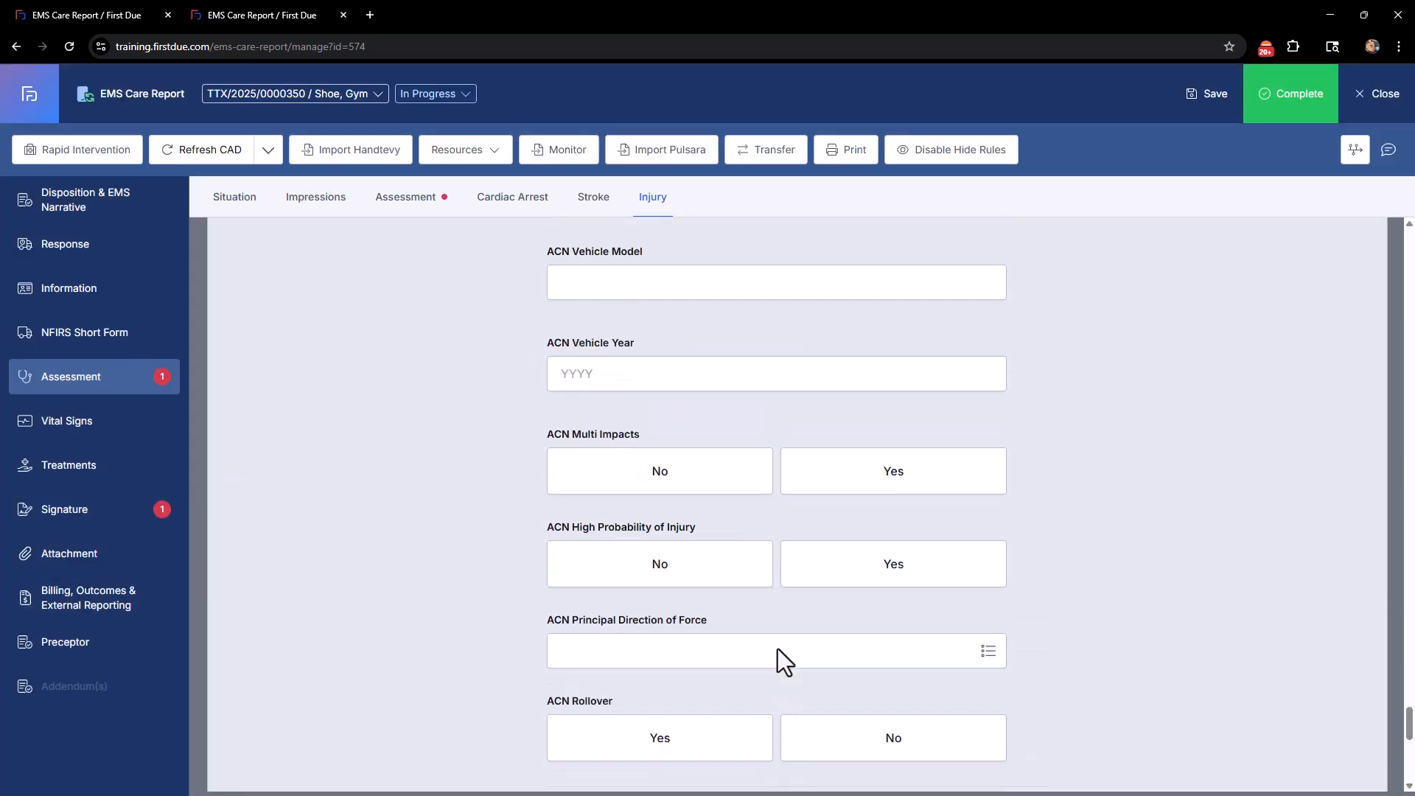
scroll(756, 569, up, 15)
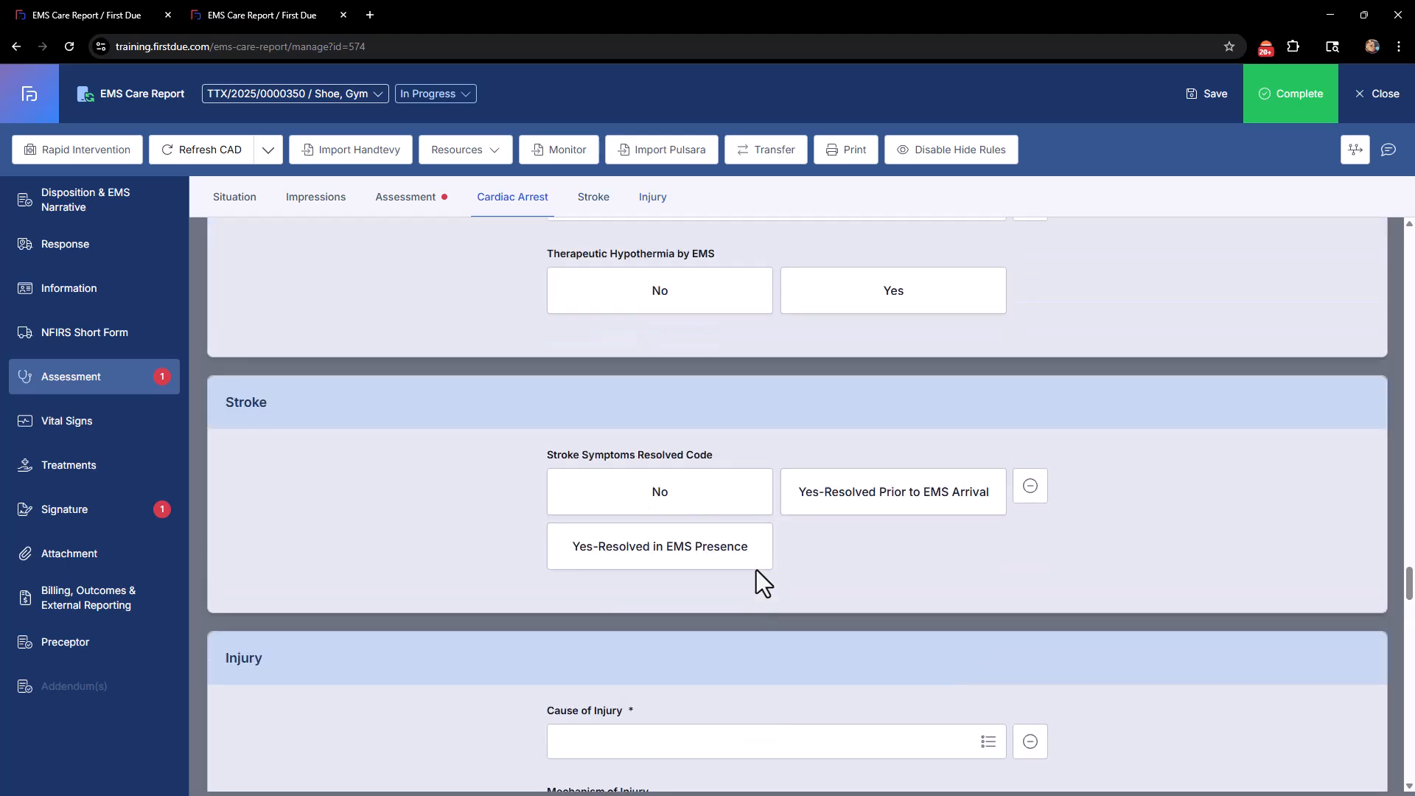
Set Possible Injury to No in the Situation section
click(235, 201)
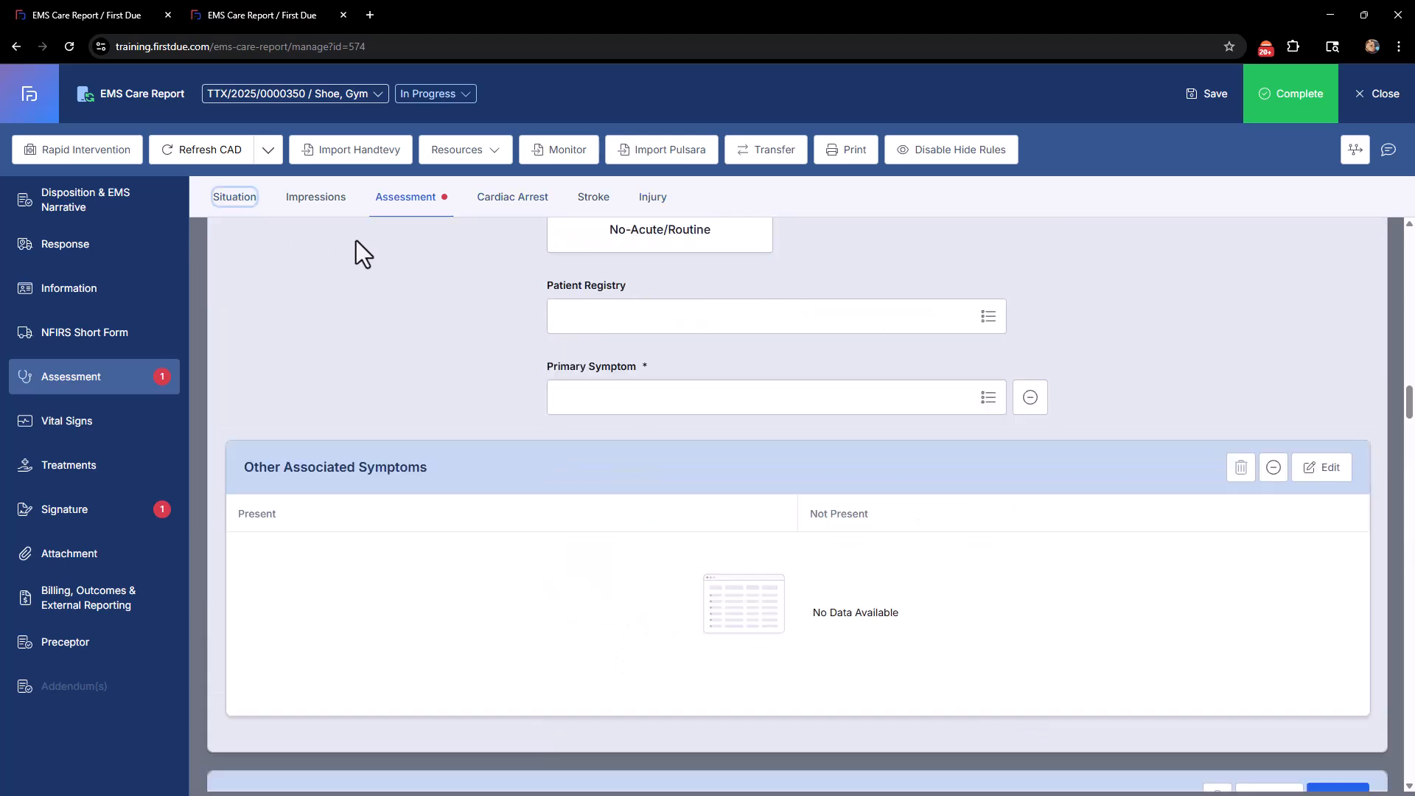
click(667, 340)
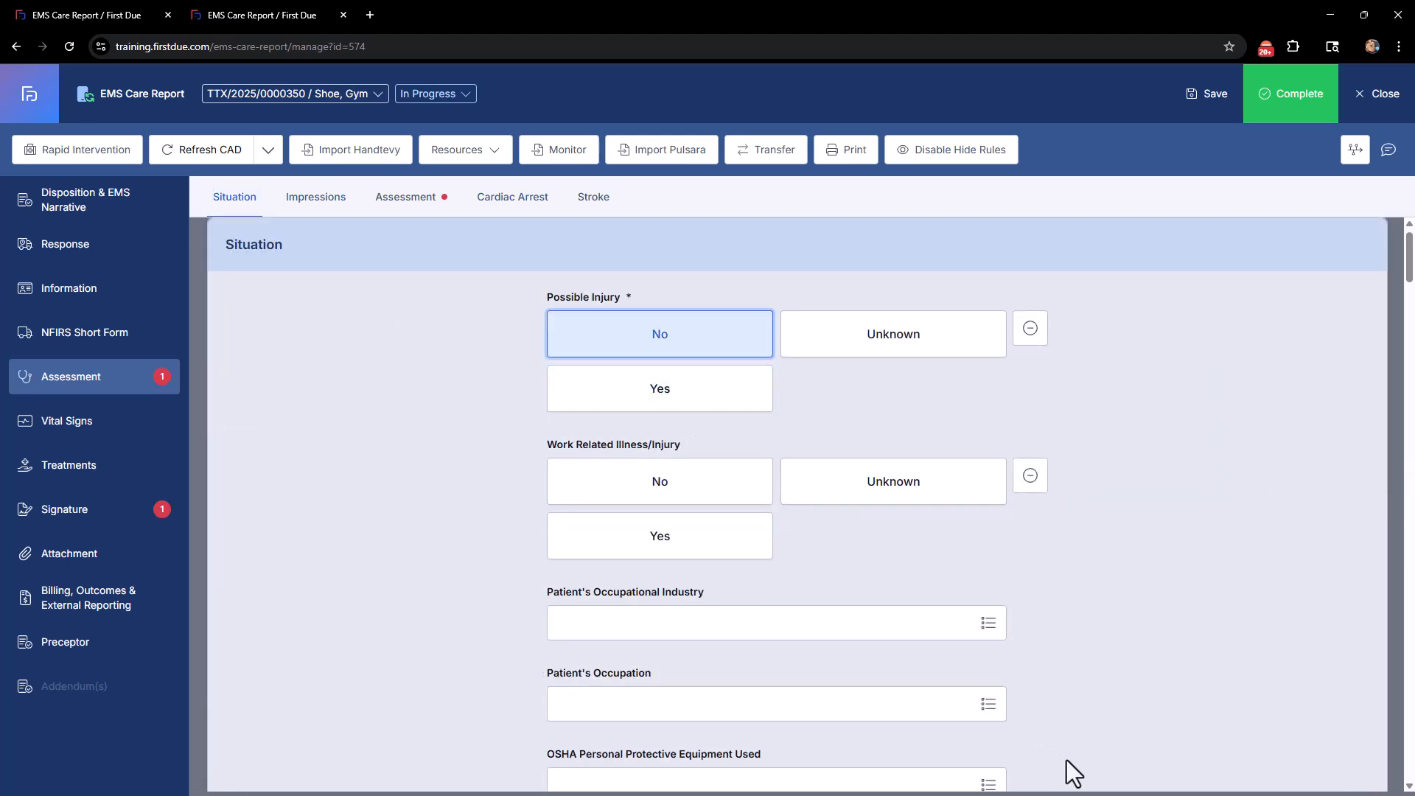
click(329, 207)
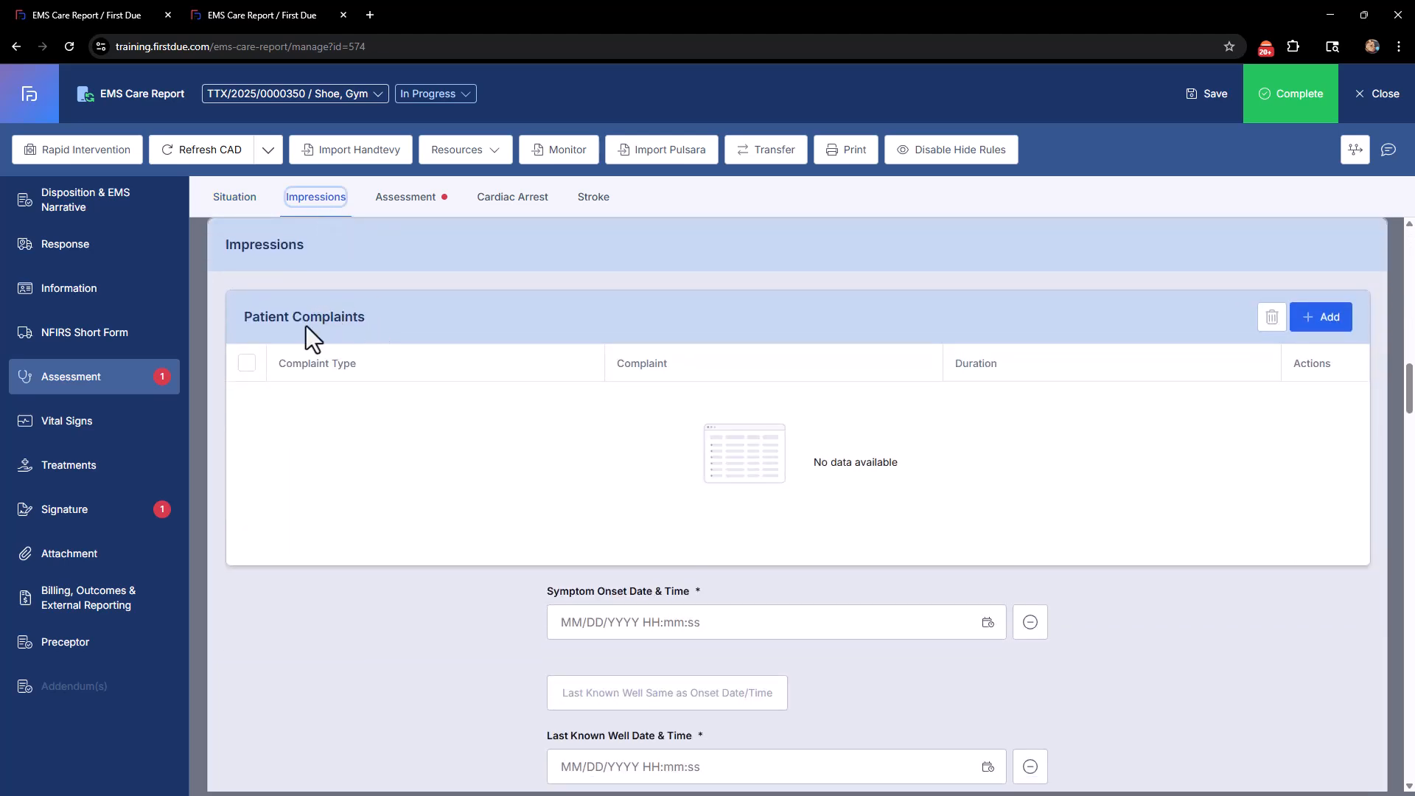
Start a patient complaint, look at its duration units, then discard it unsaved
click(1315, 317)
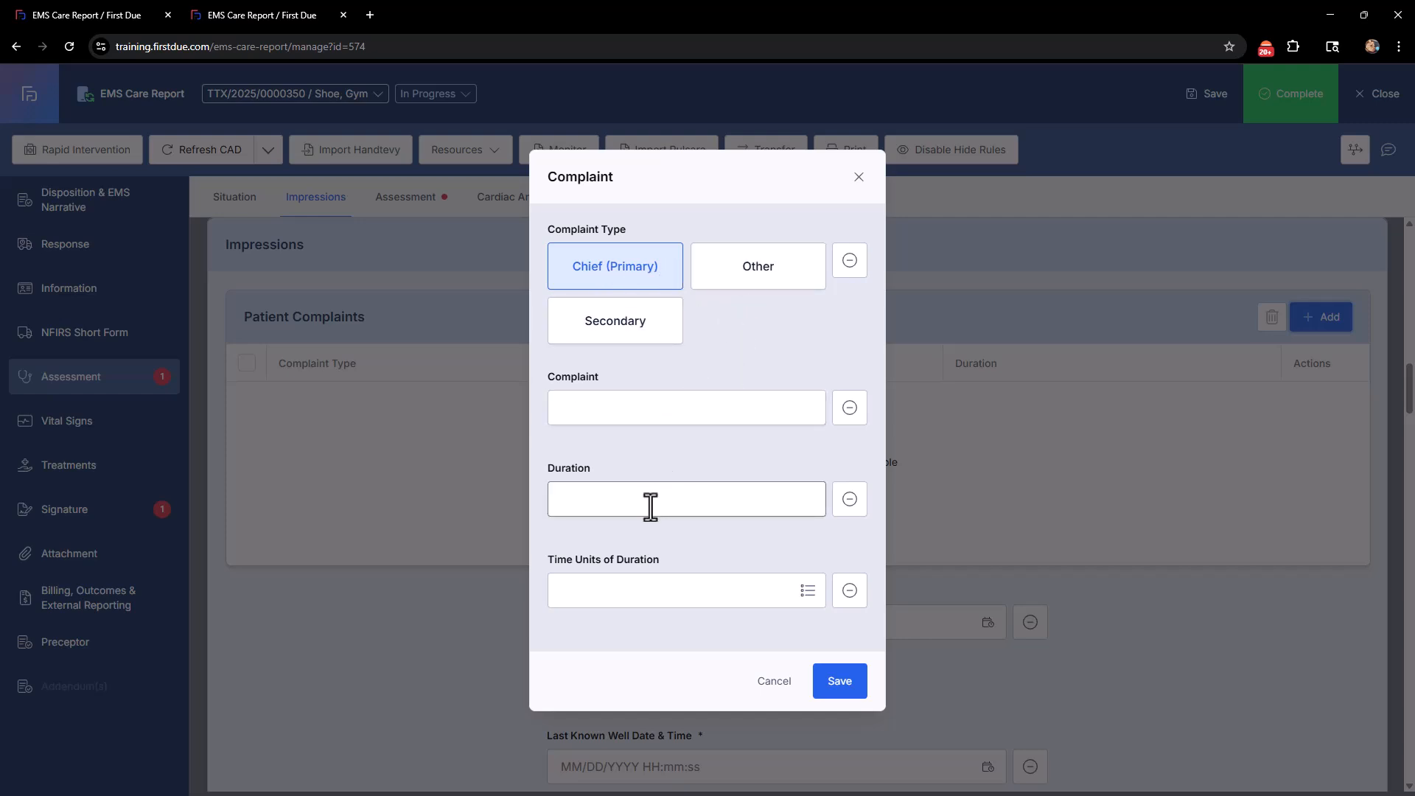
click(621, 504)
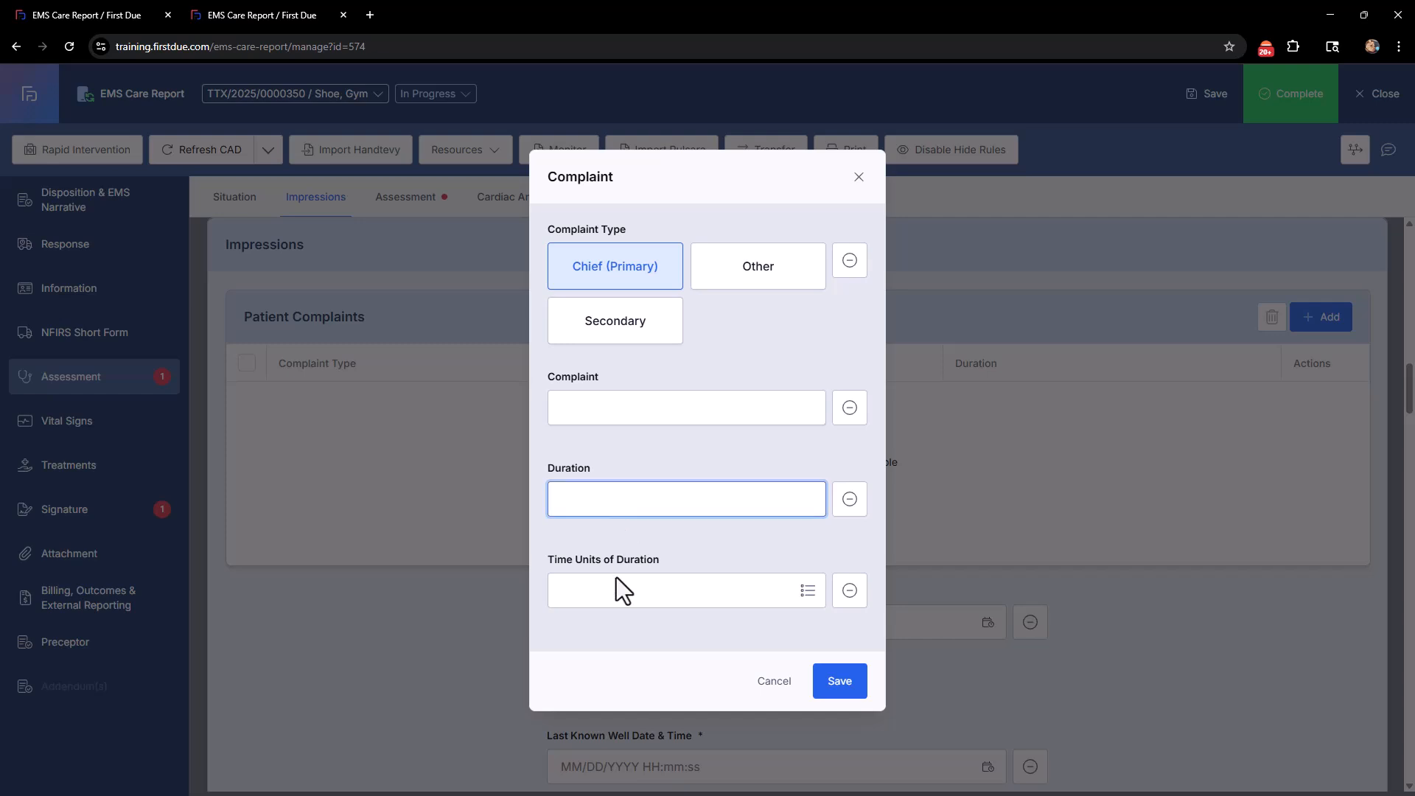
click(600, 599)
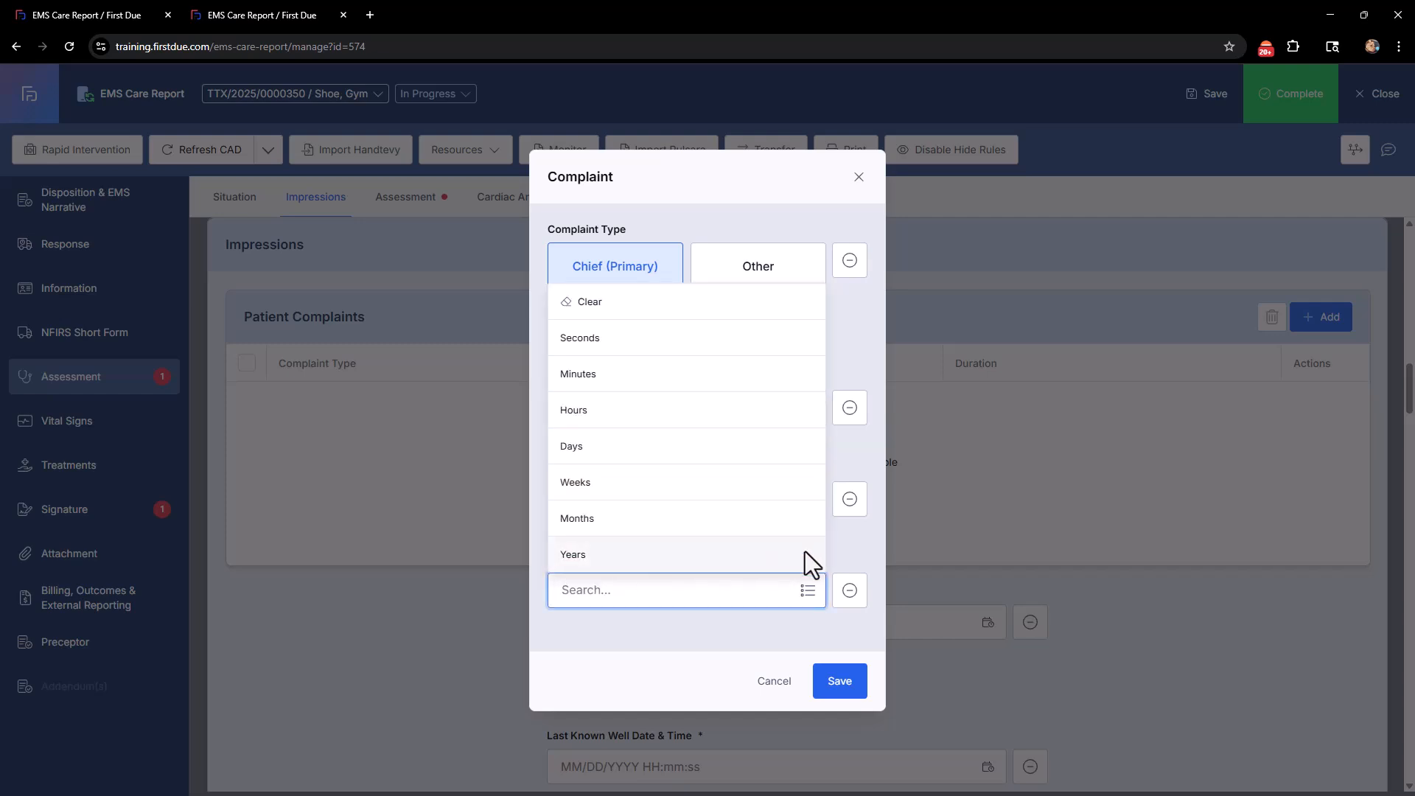
click(858, 542)
click(778, 686)
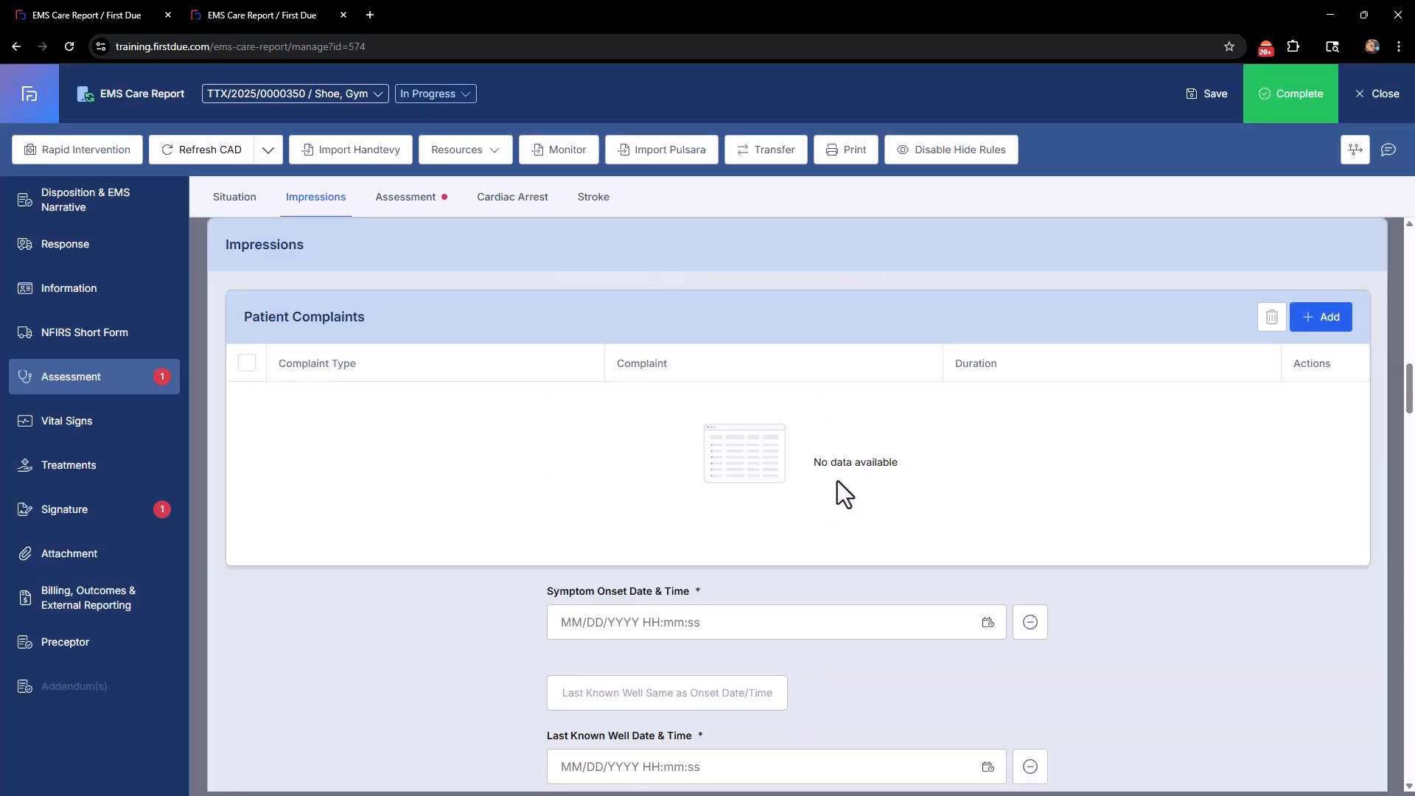
Review the Other Associated Symptoms N/A options and checklist, closing both without recording symptoms
scroll(552, 454, down, 2)
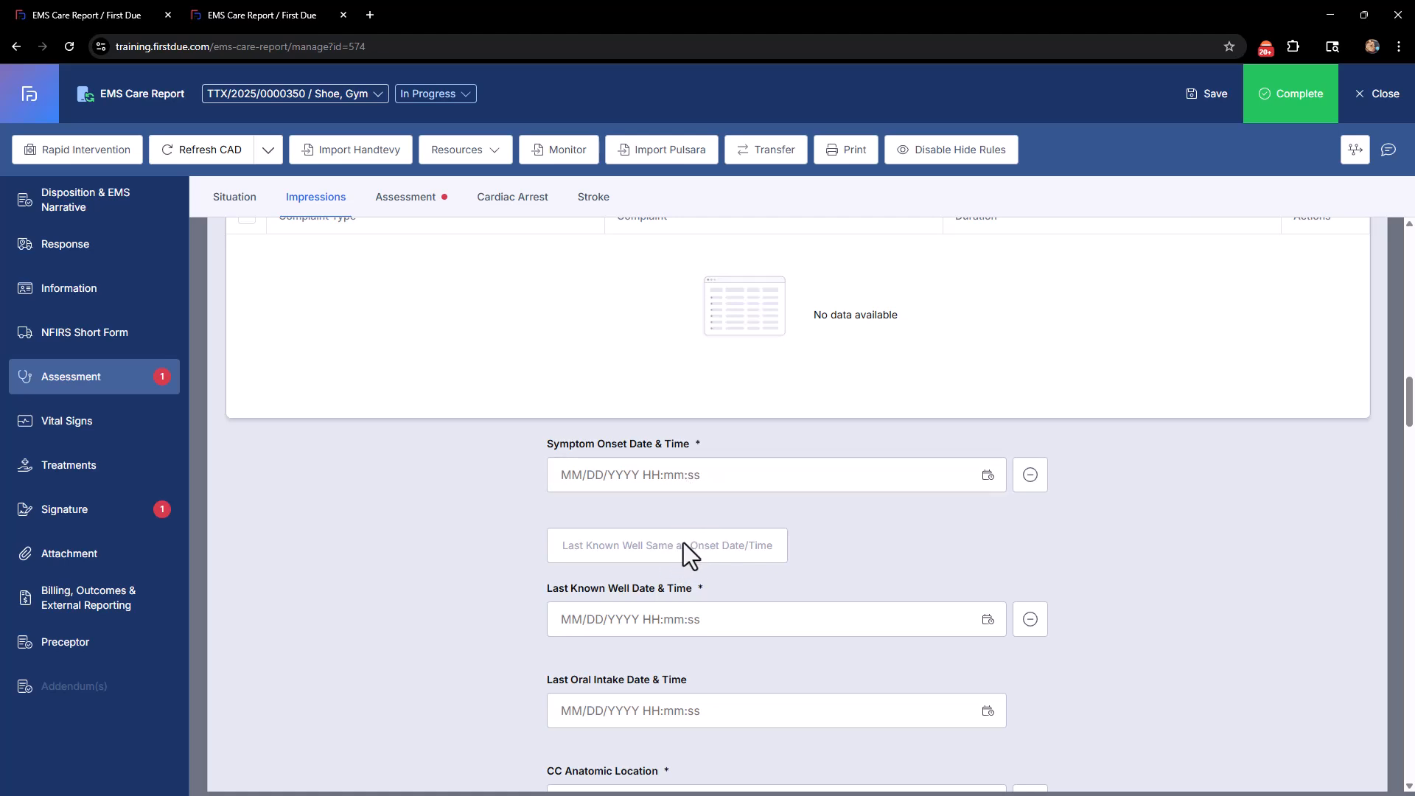
scroll(701, 515, down, 2)
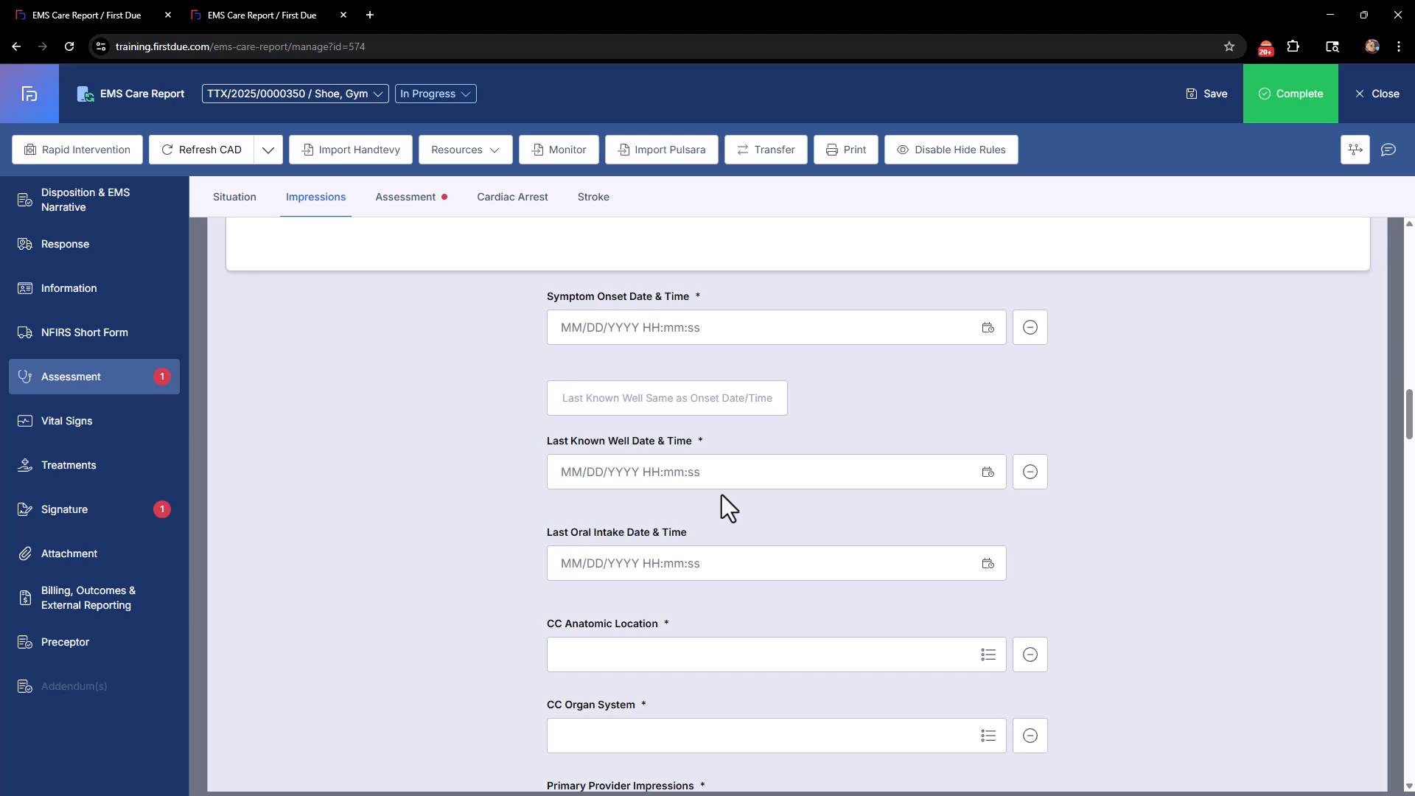
scroll(719, 495, down, 10)
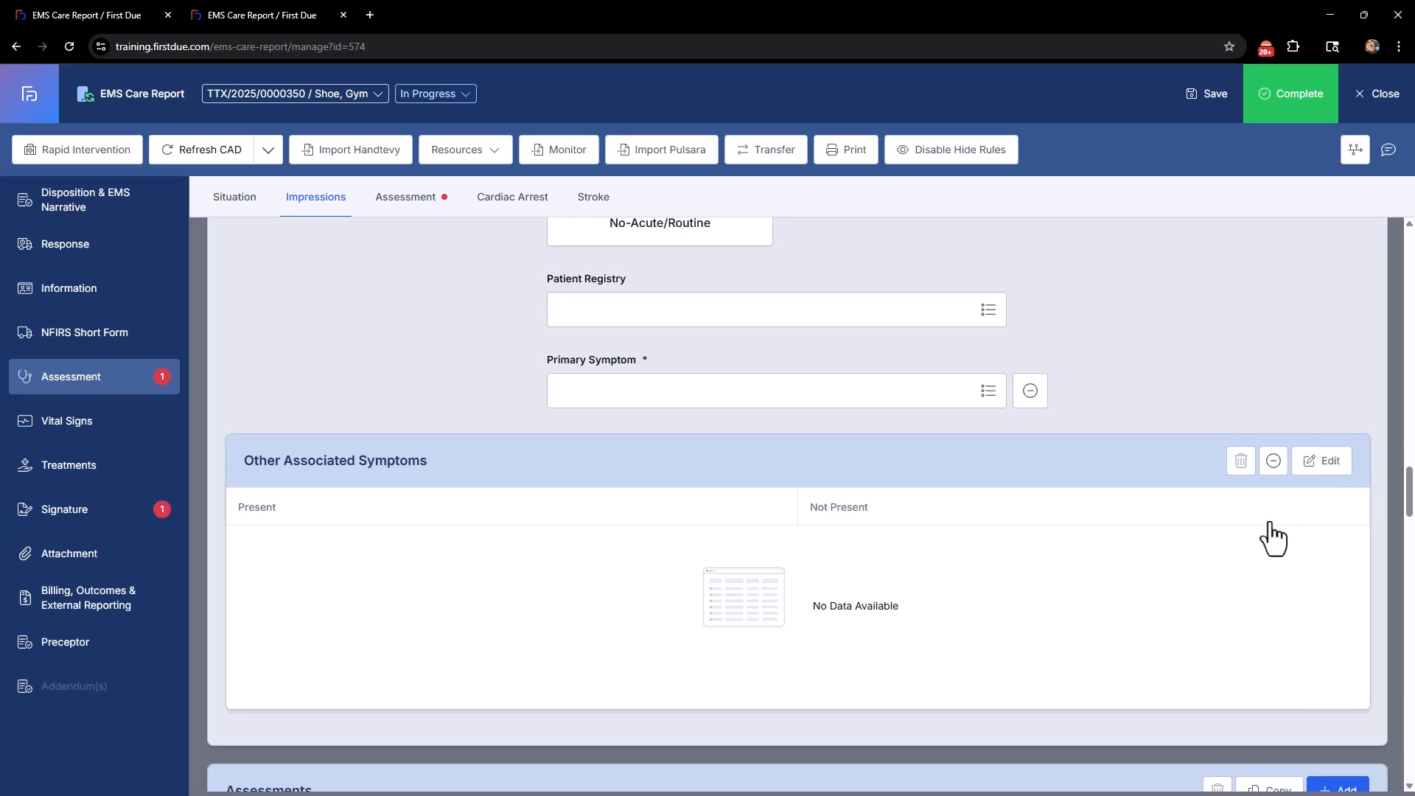
click(1273, 465)
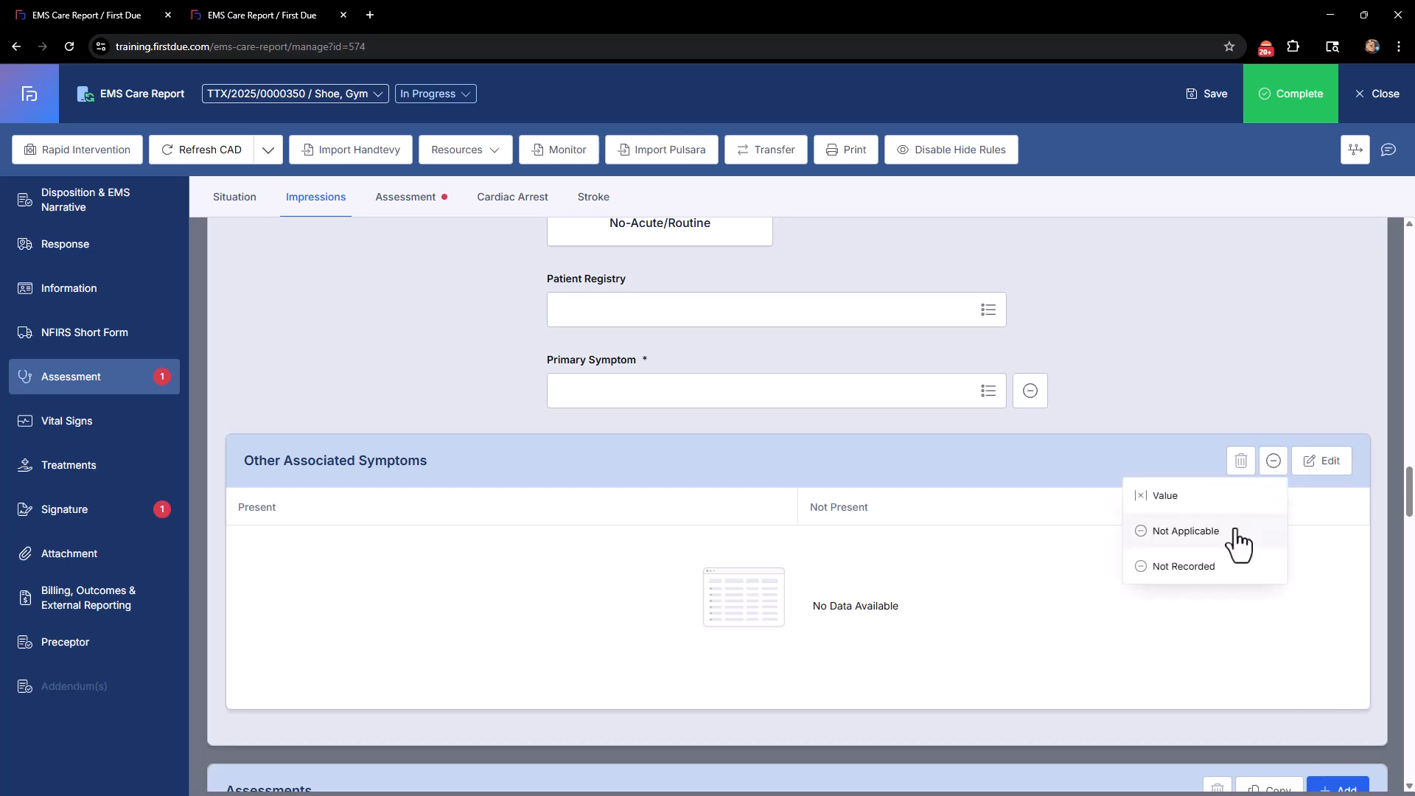
click(1305, 465)
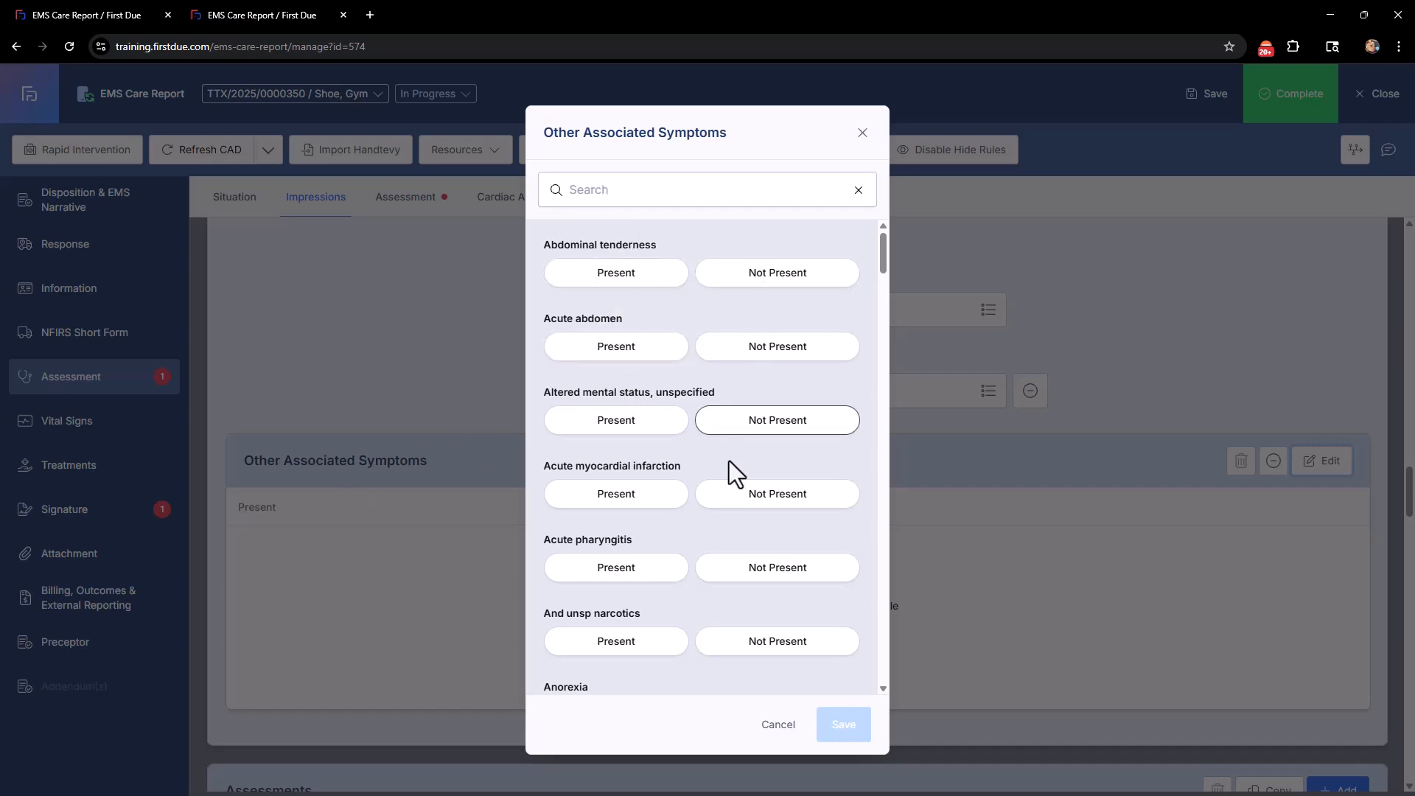
click(766, 726)
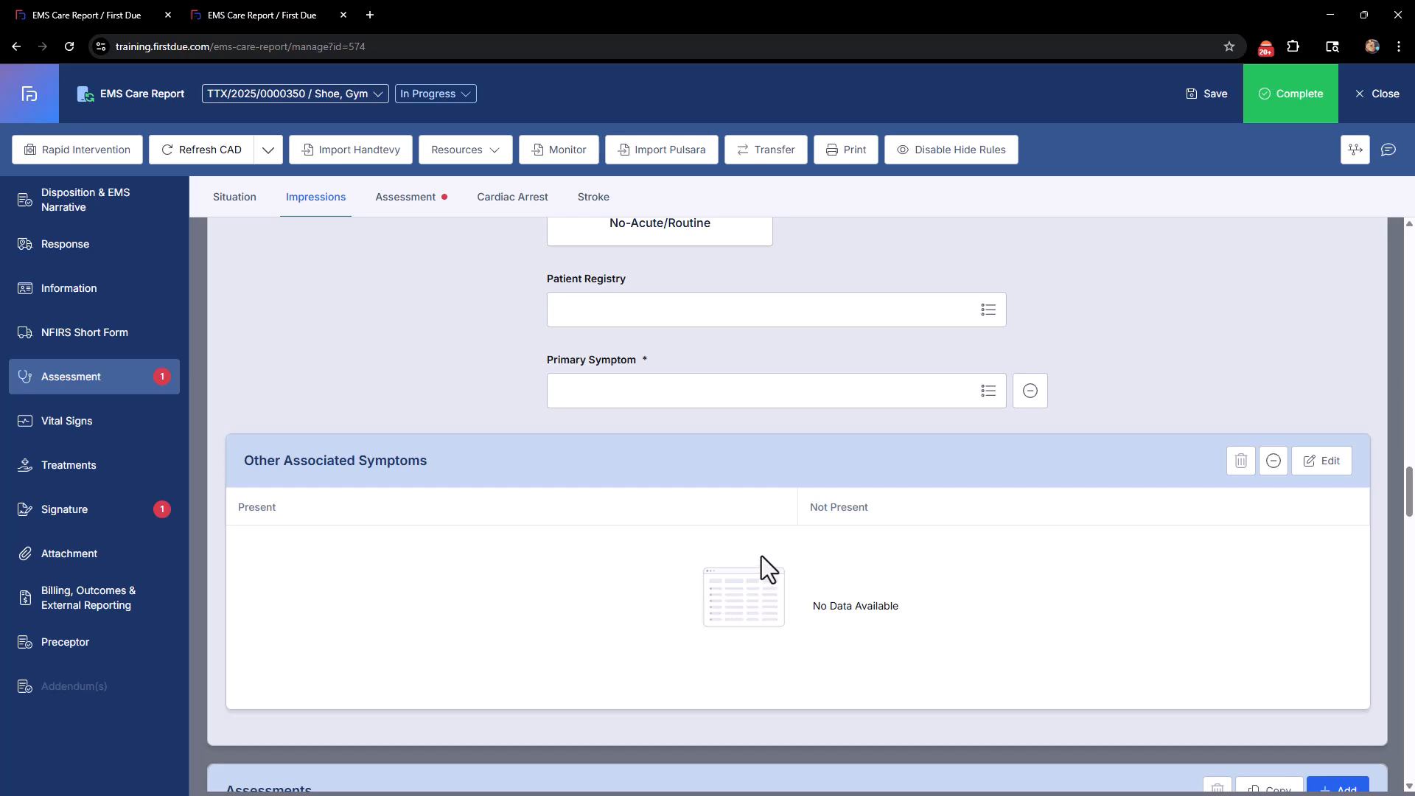
scroll(747, 481, down, 4)
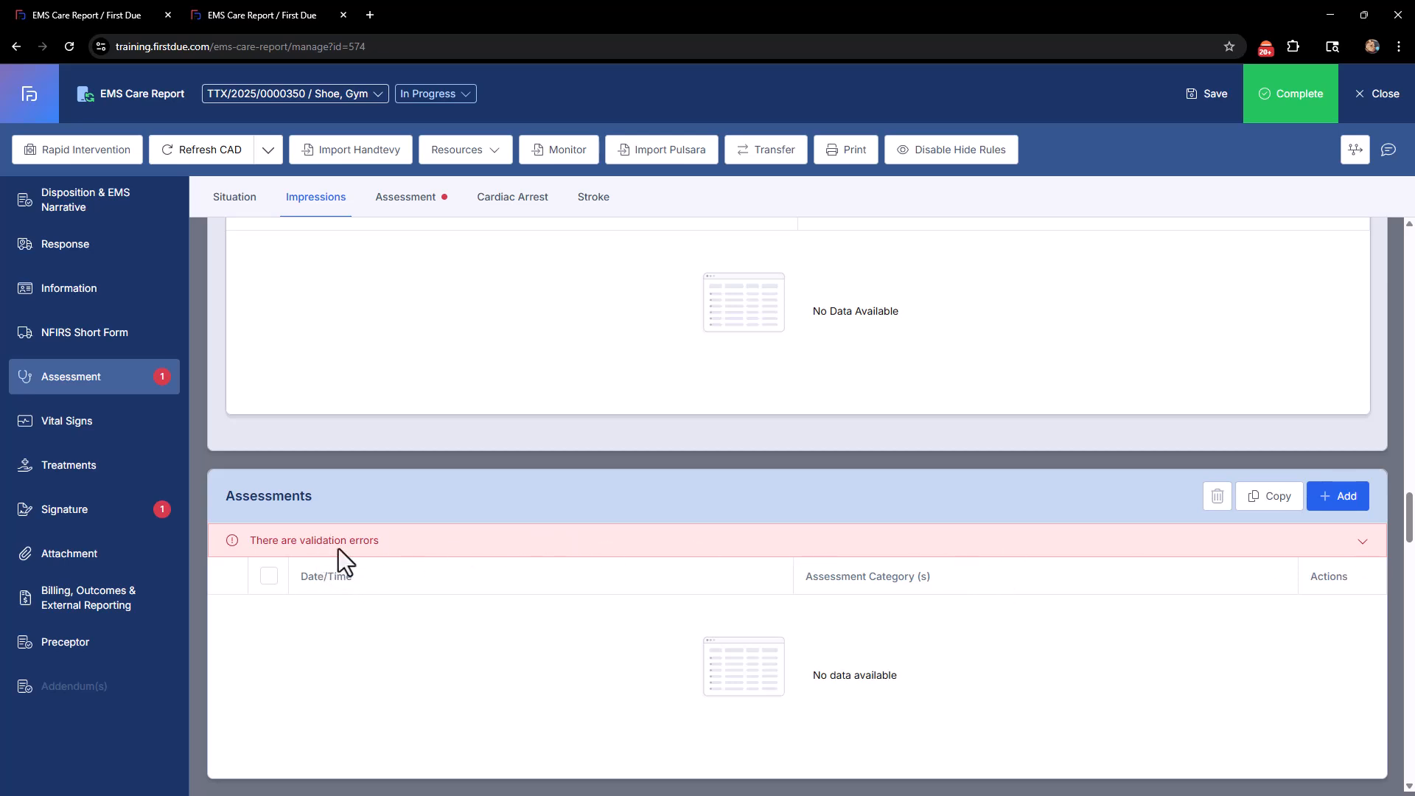
Start a general assessment marked no abnormalities, briefly switching to cardiac arrest and back
click(1330, 496)
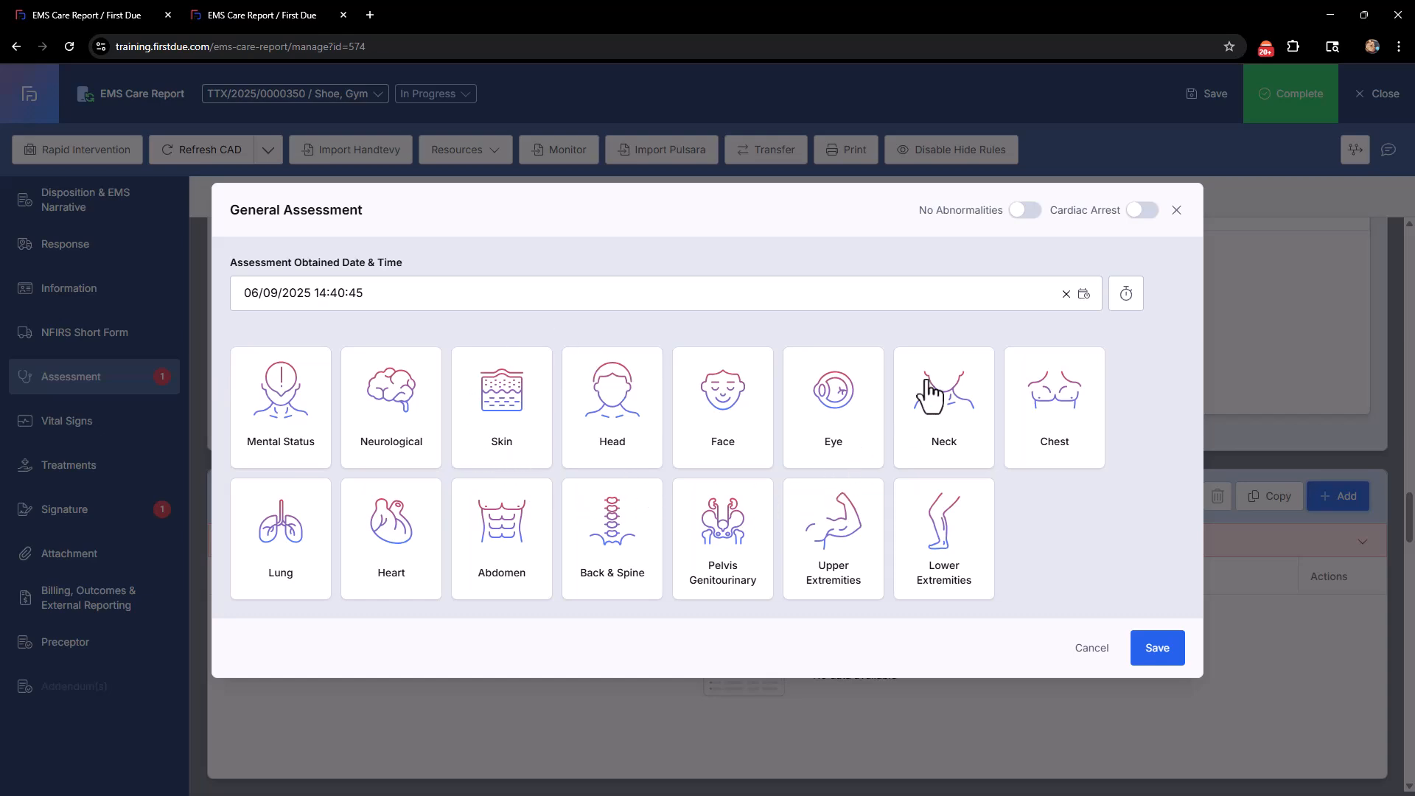
click(1025, 211)
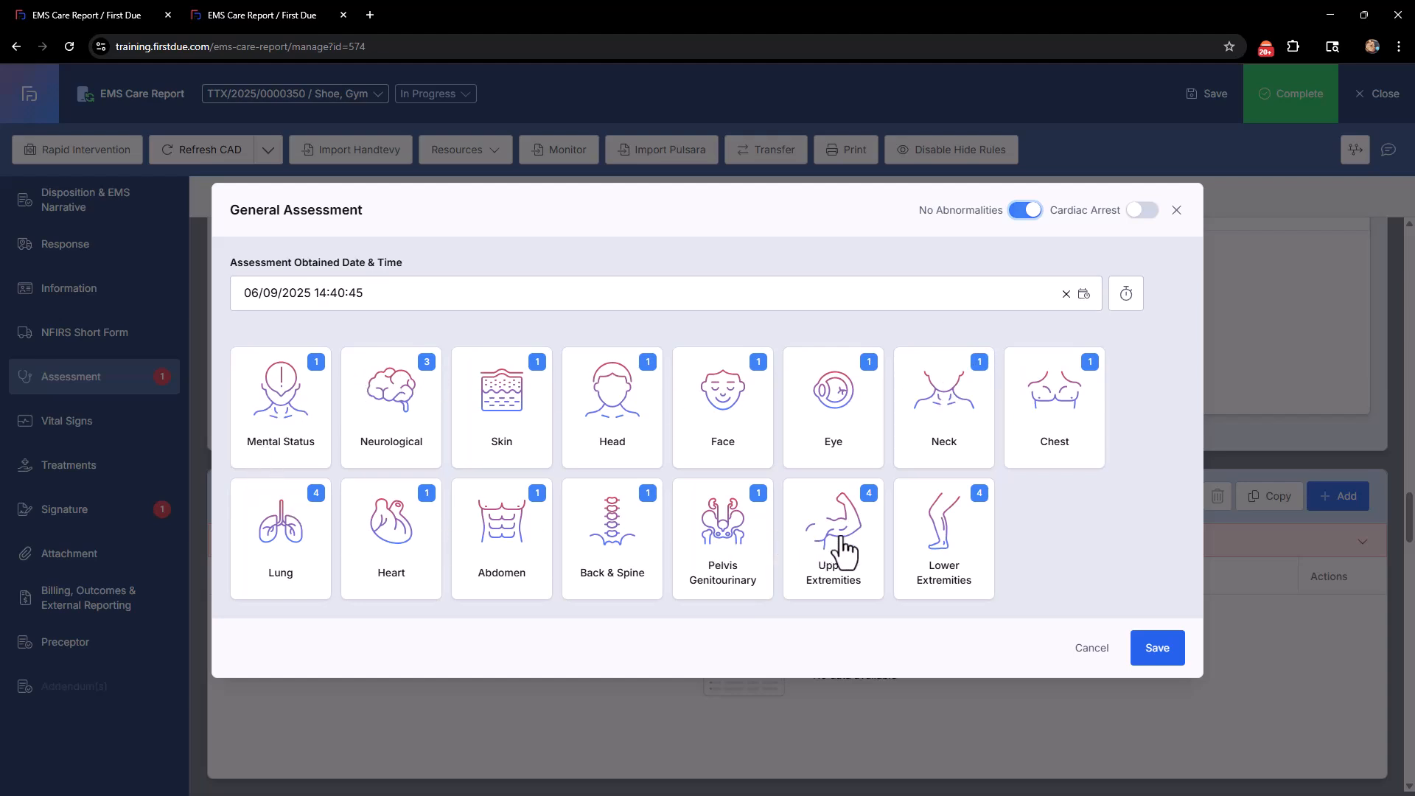
click(1141, 212)
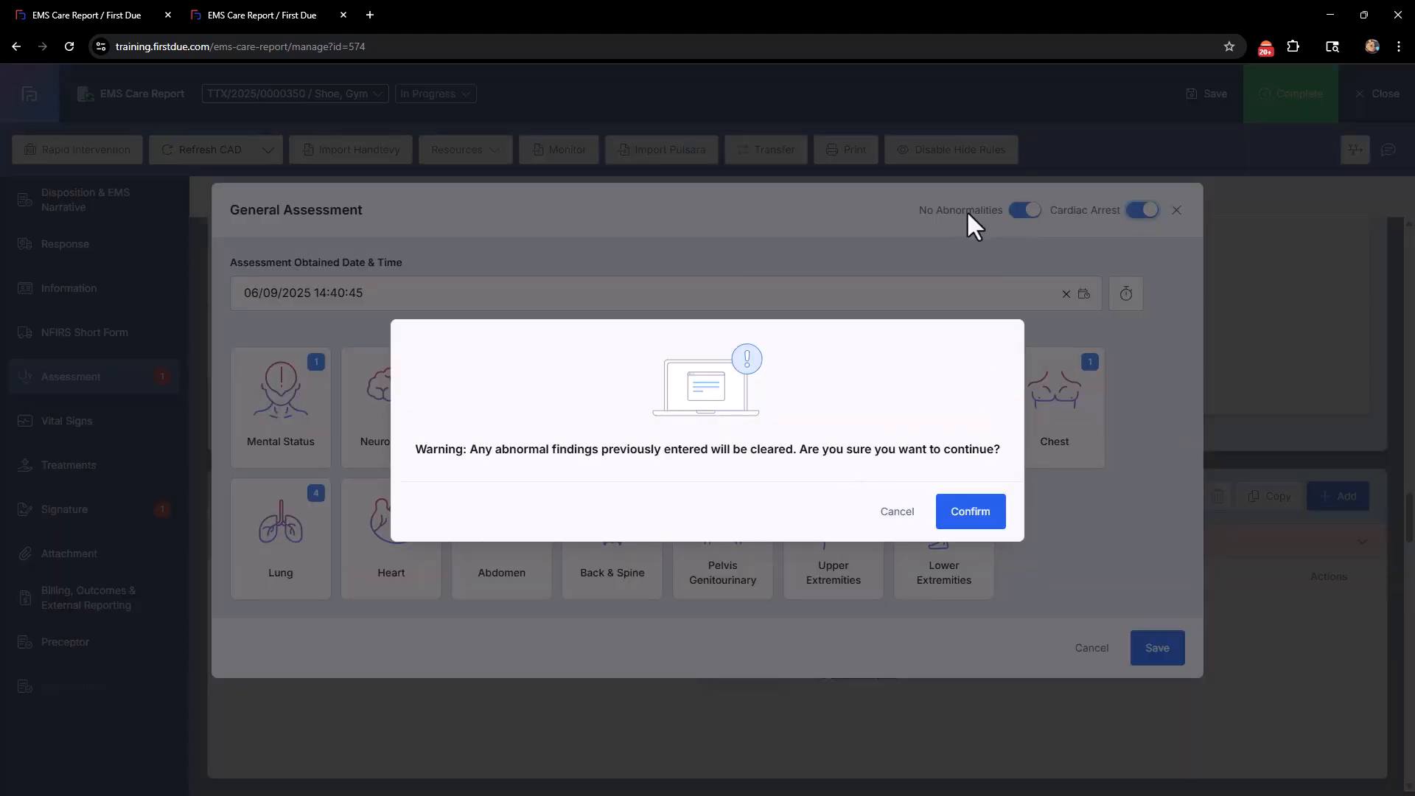
click(965, 517)
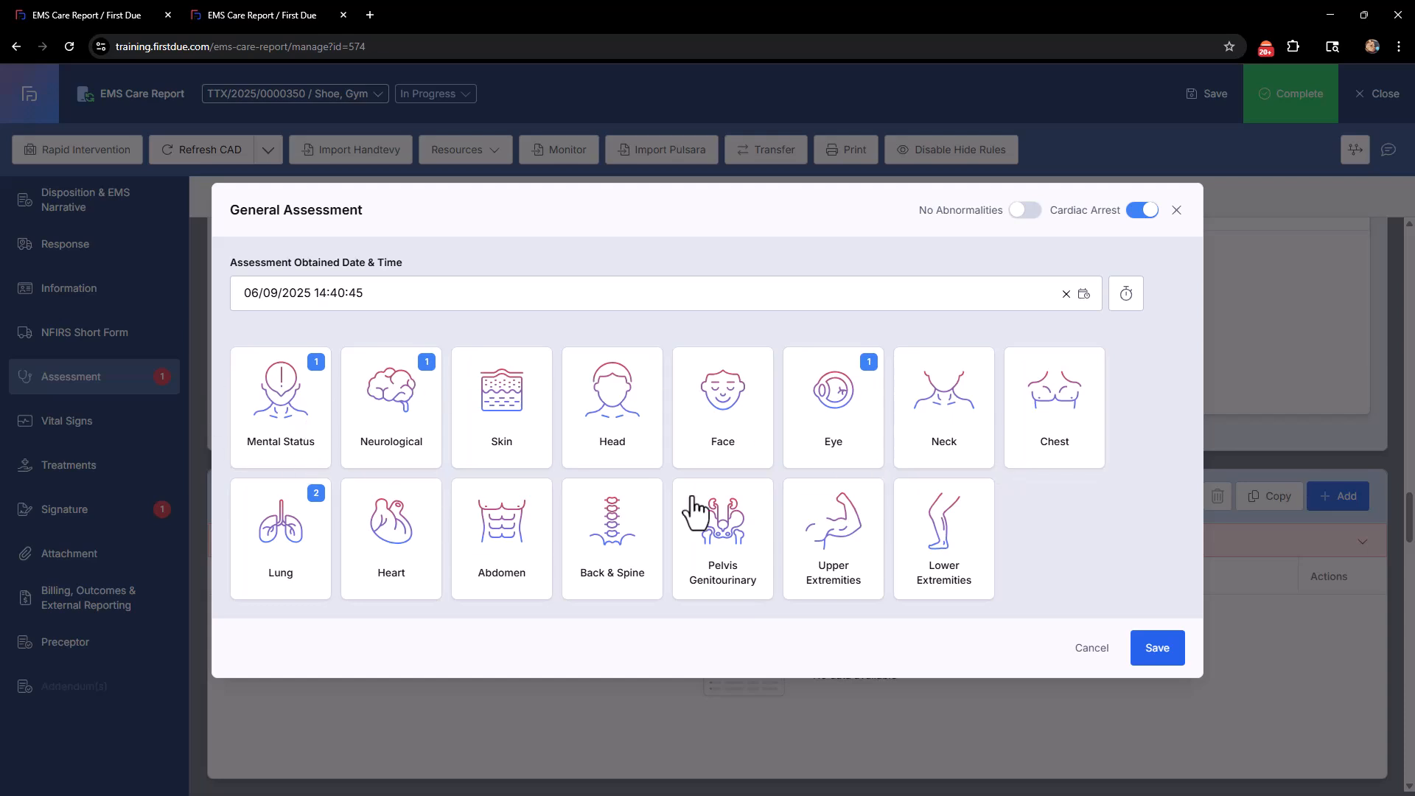
click(1024, 212)
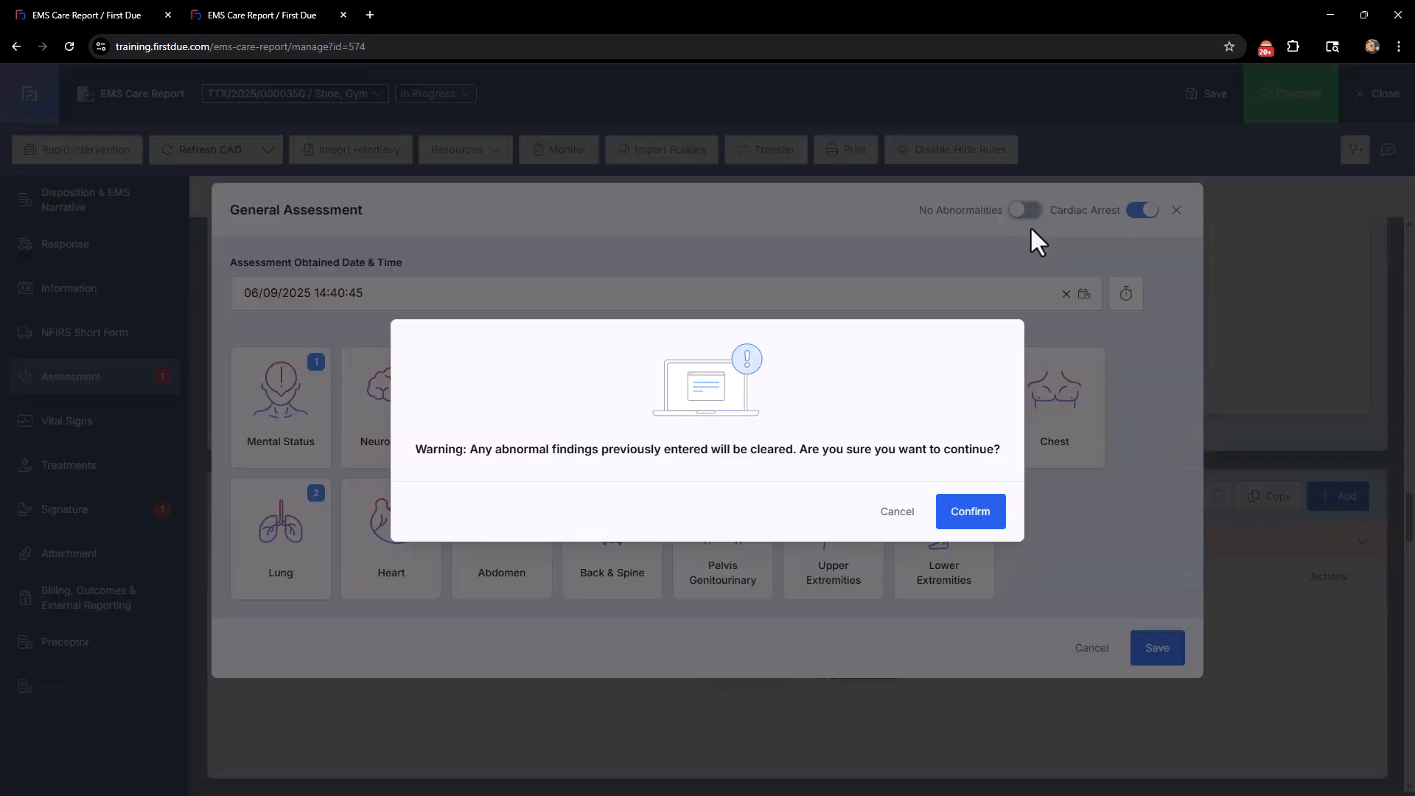
click(966, 520)
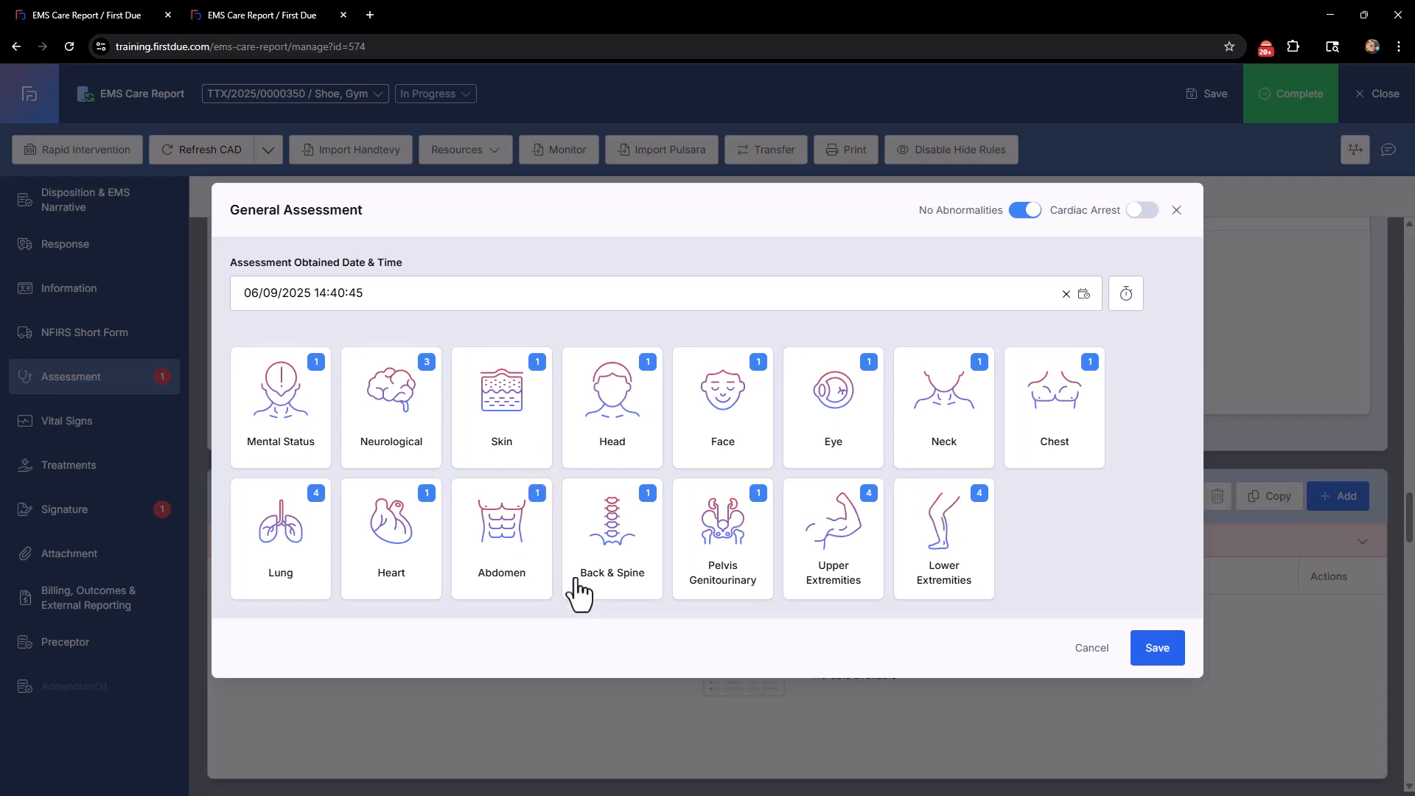
Record Cold skin and save the general assessment
click(521, 466)
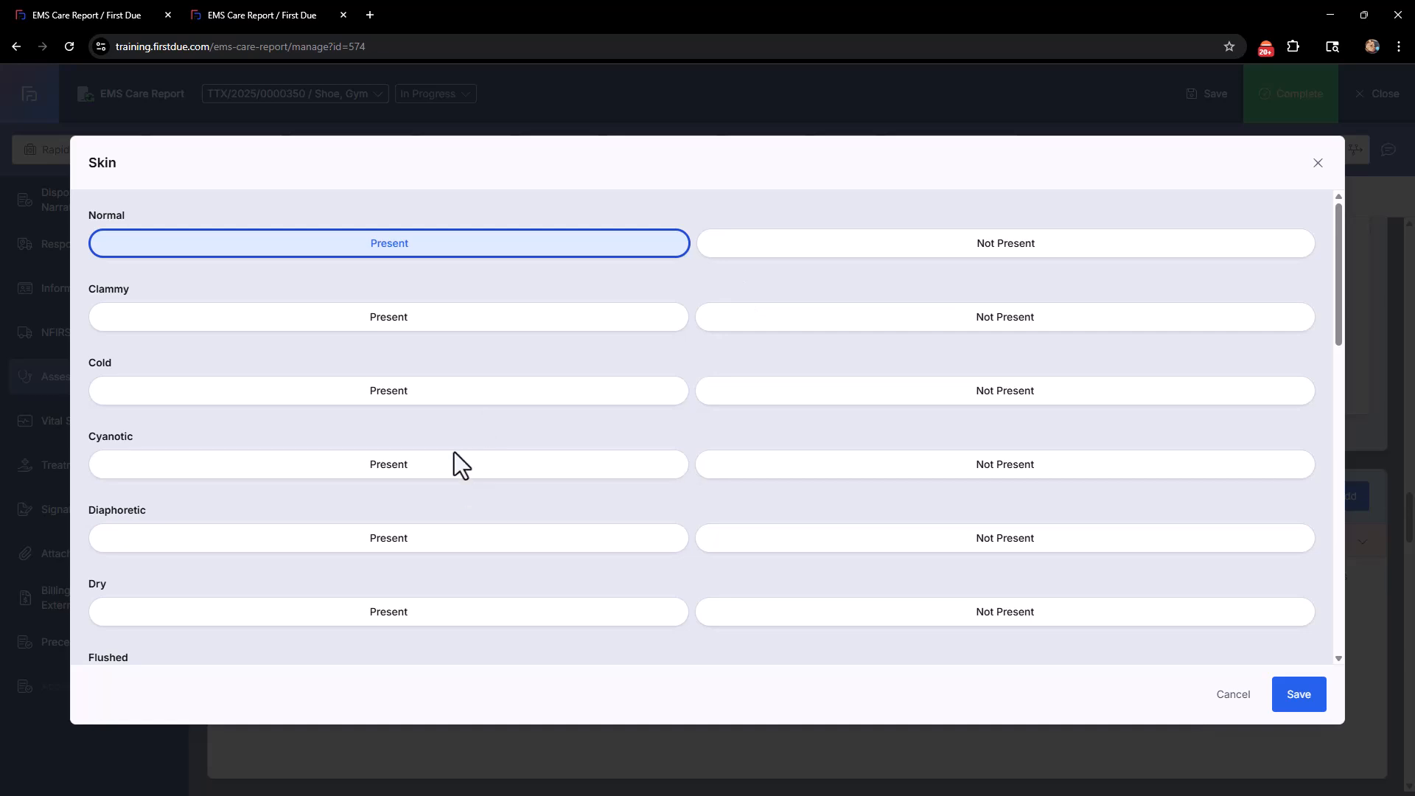
click(493, 397)
click(1291, 694)
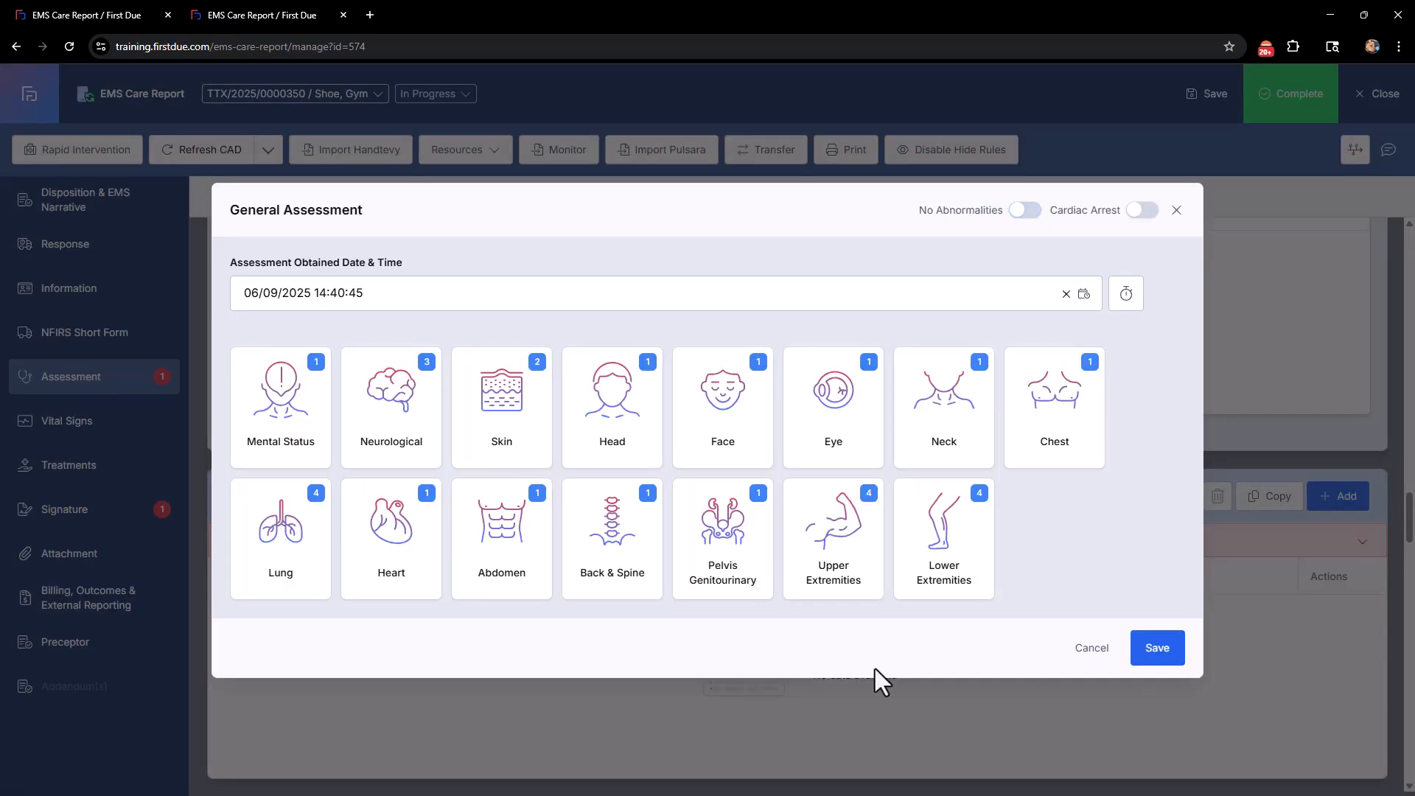
click(1158, 650)
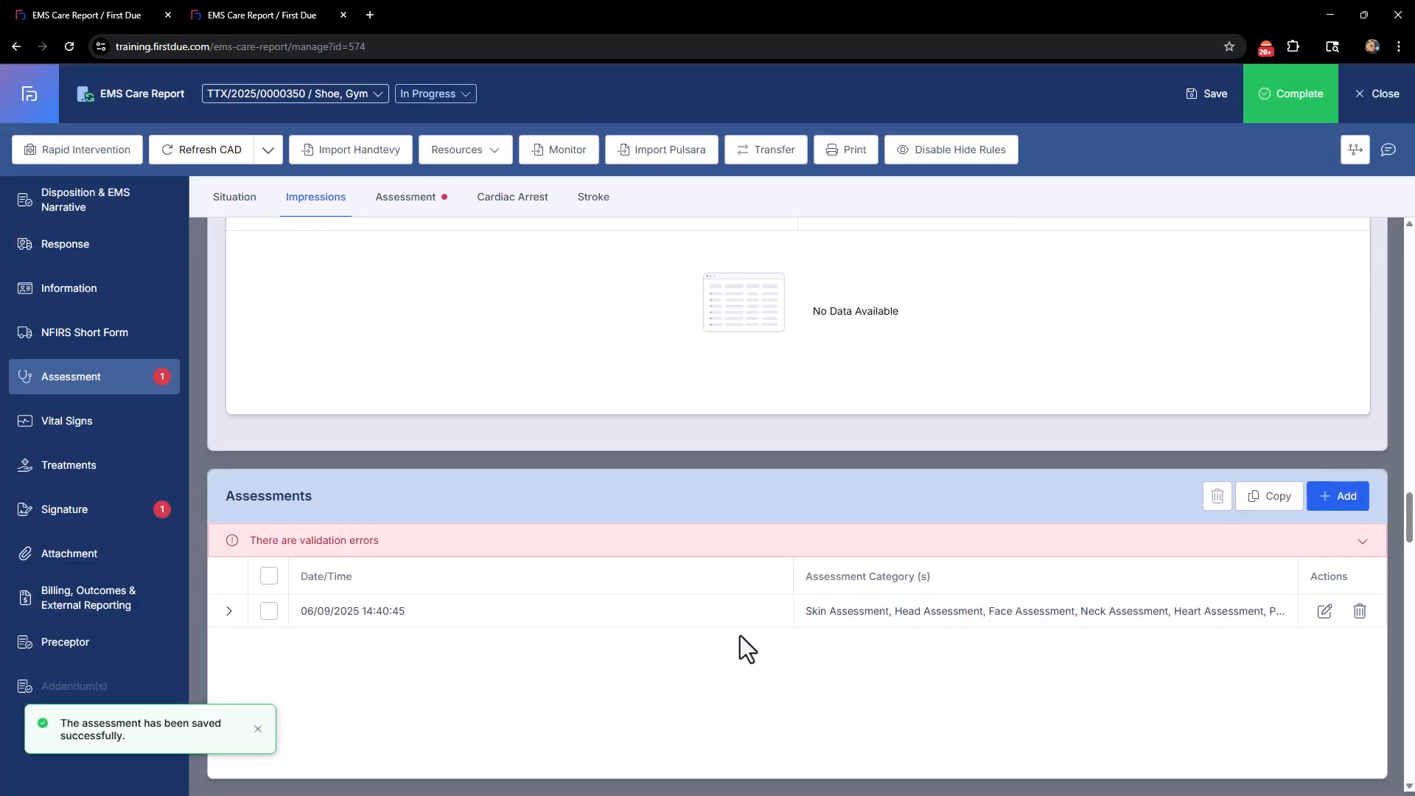
Copy the saved general assessment into a second row, cancelling the deletion and edit prompts
click(268, 610)
click(1217, 496)
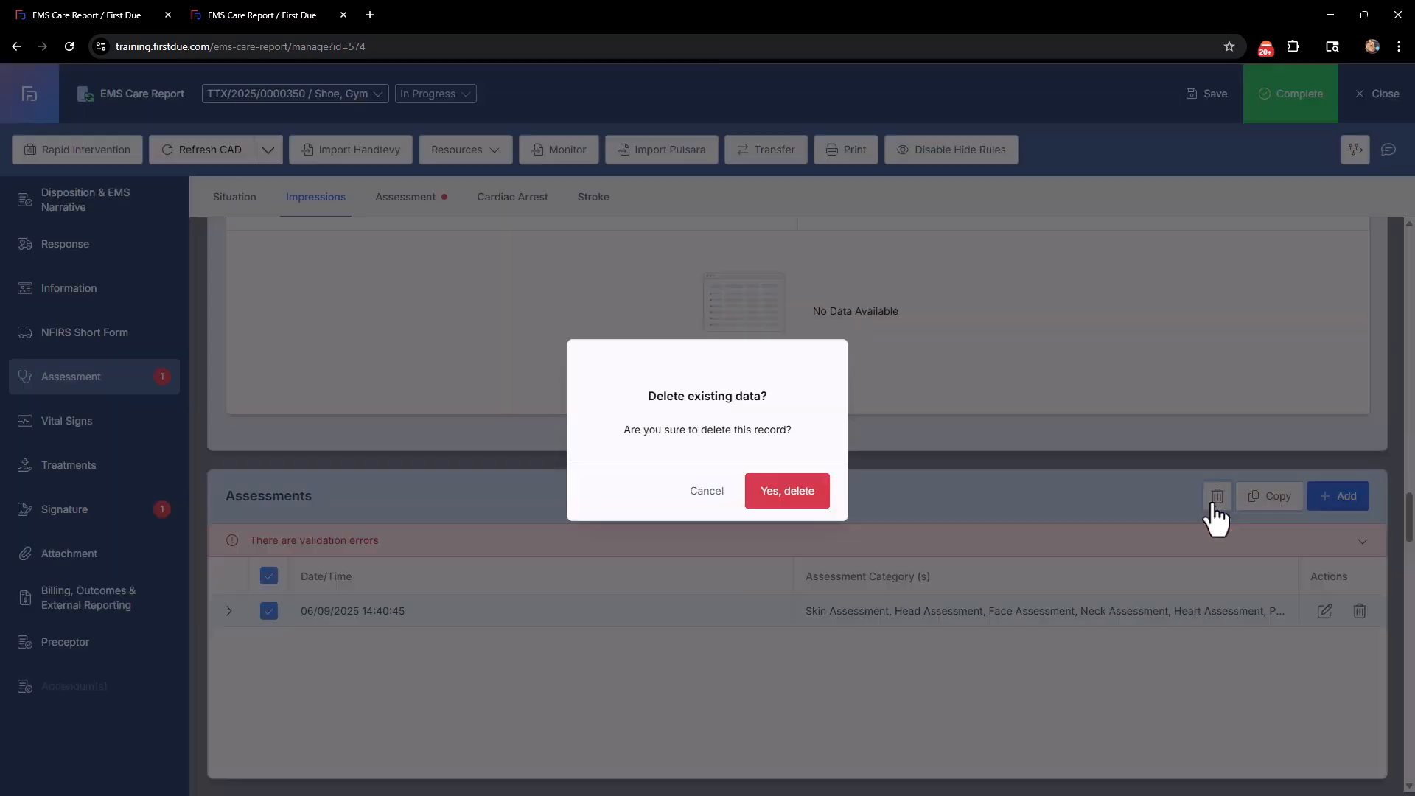
click(707, 528)
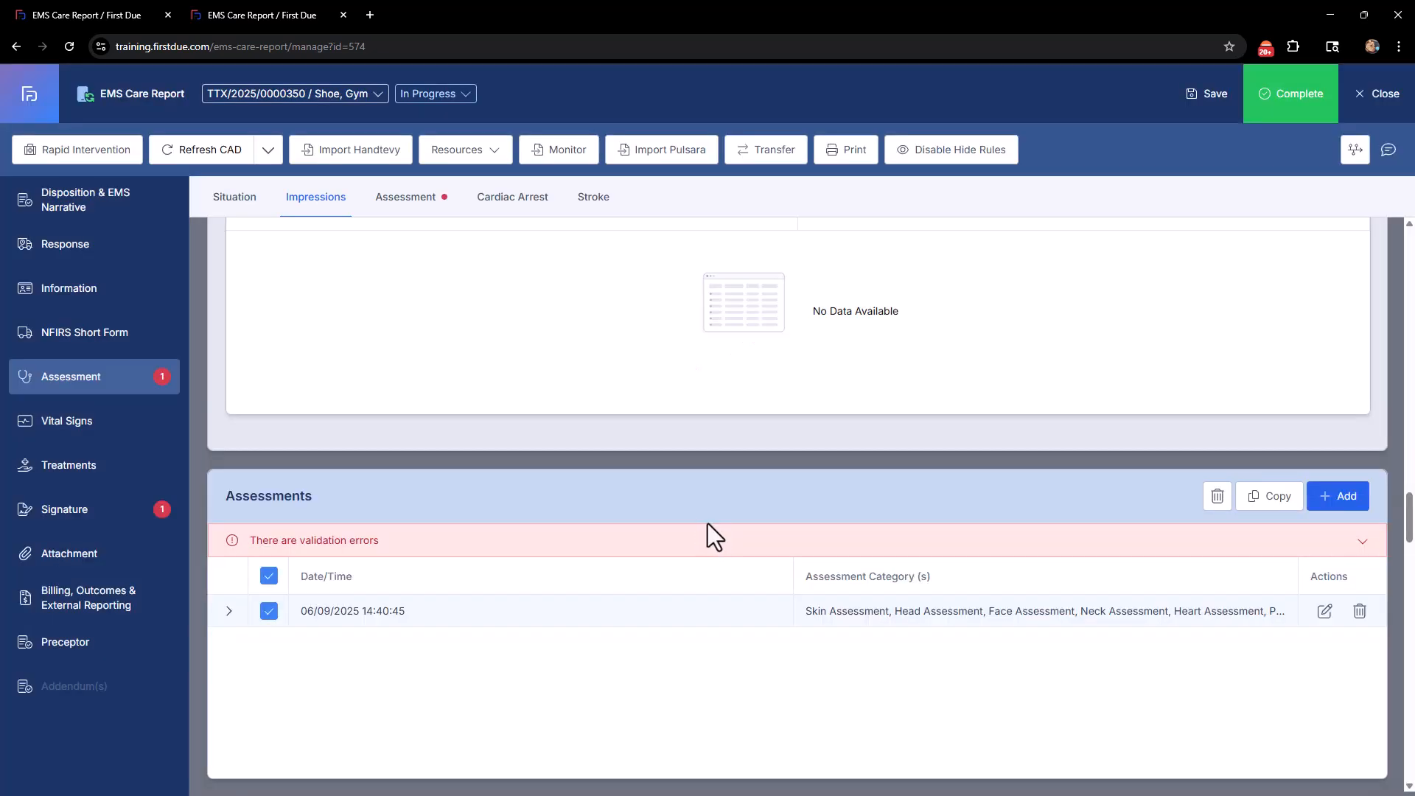
click(1255, 501)
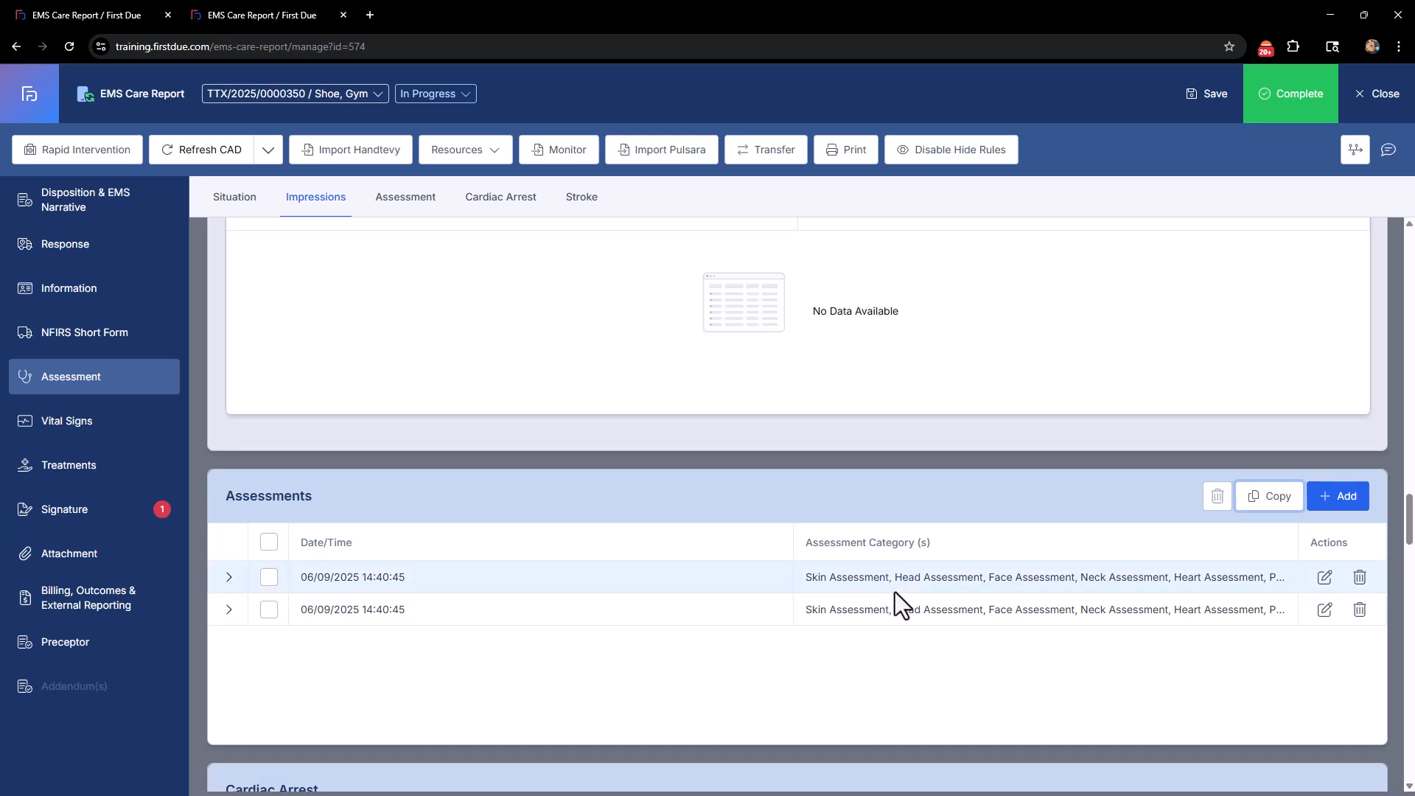
click(1324, 610)
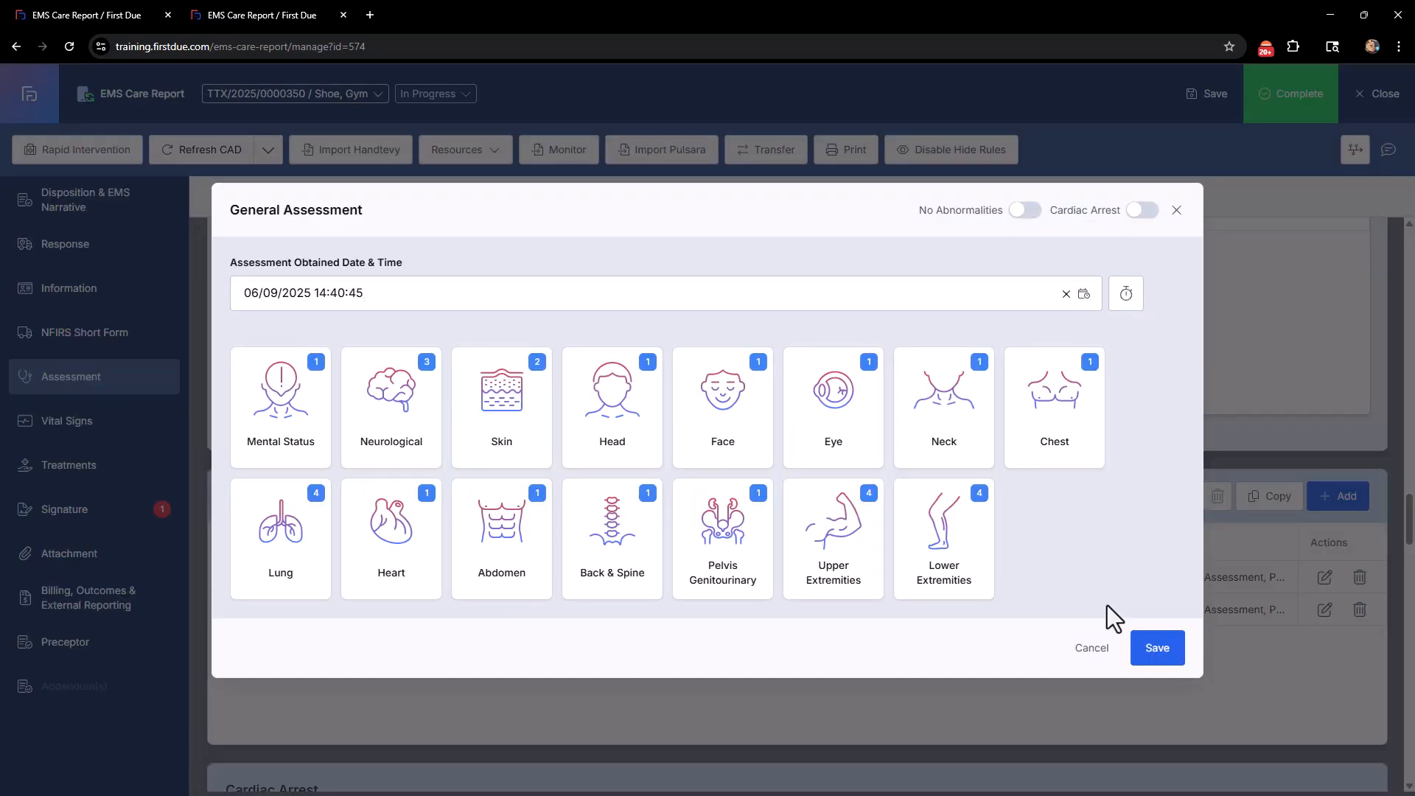
click(1091, 649)
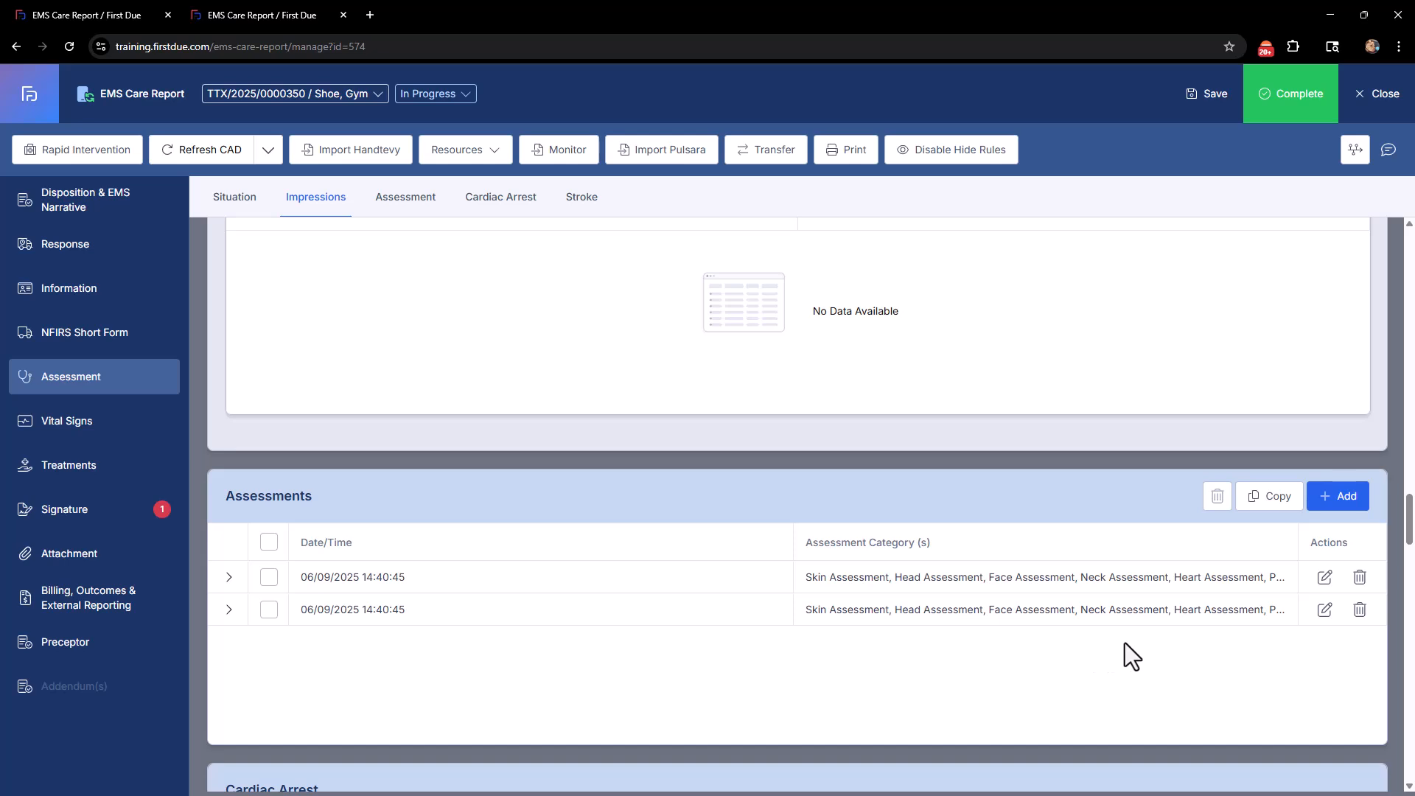
Answer Cardiac Arrest as No, after briefly choosing Yes, Prior to Any EMS Arrival
scroll(410, 612, down, 3)
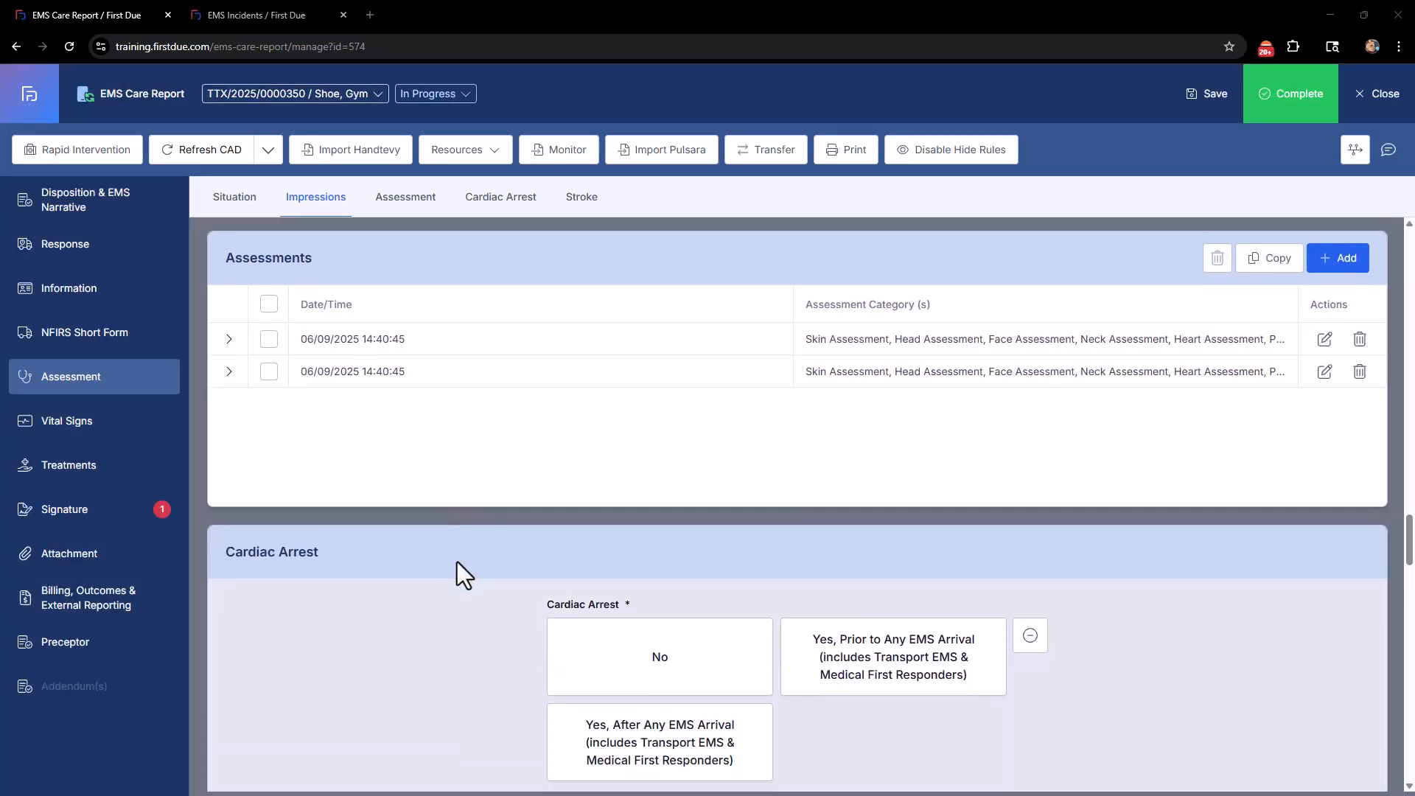
scroll(457, 562, down, 2)
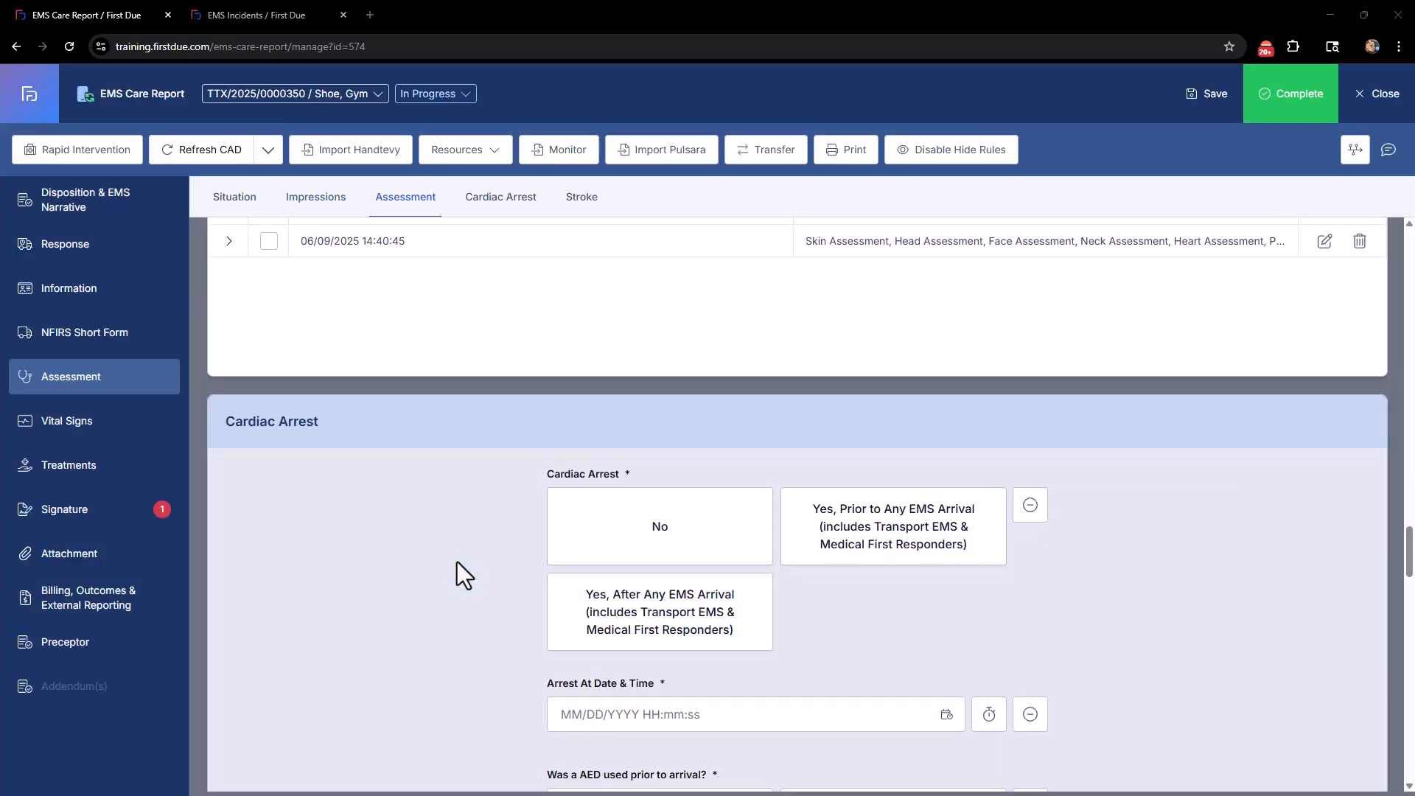
scroll(457, 561, down, 2)
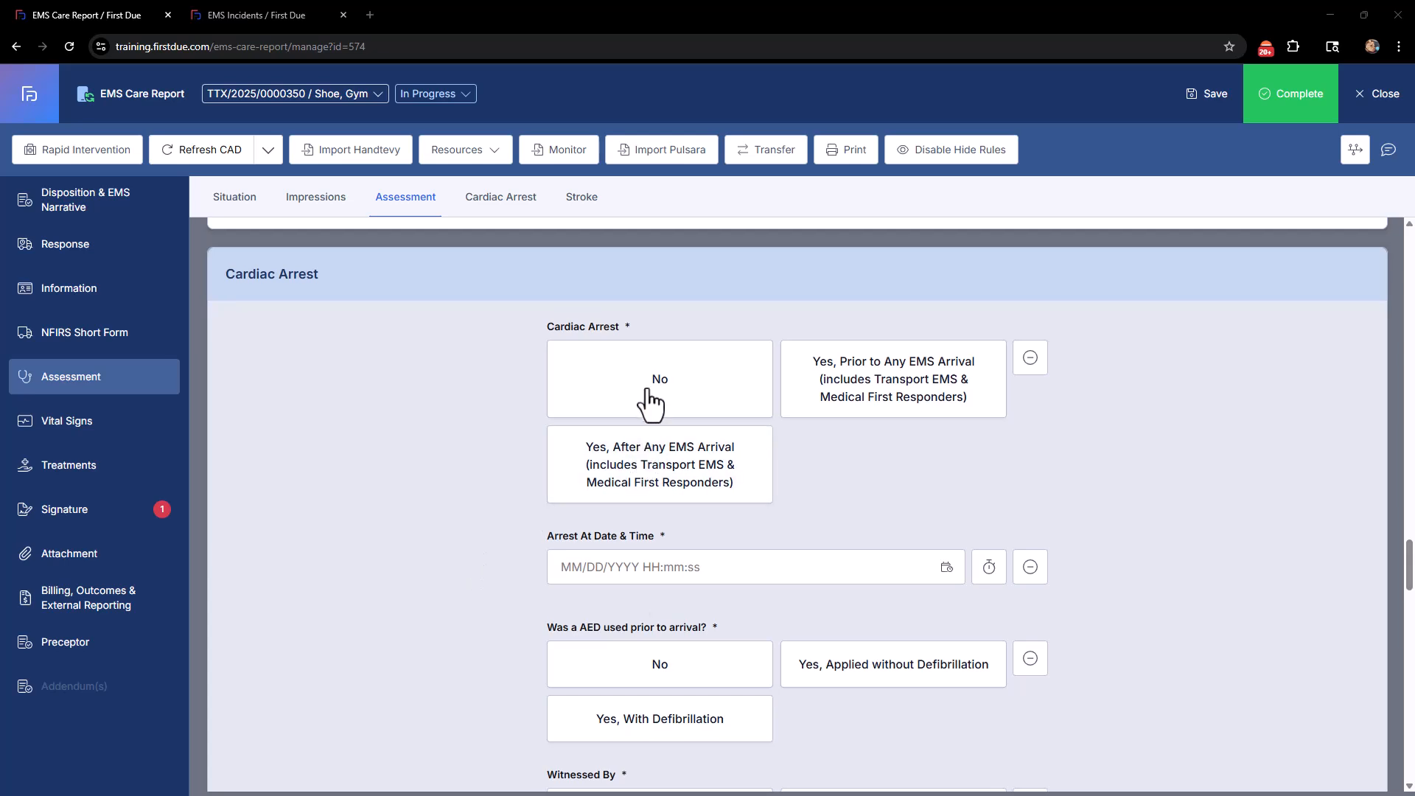
click(650, 392)
scroll(563, 468, down, 1)
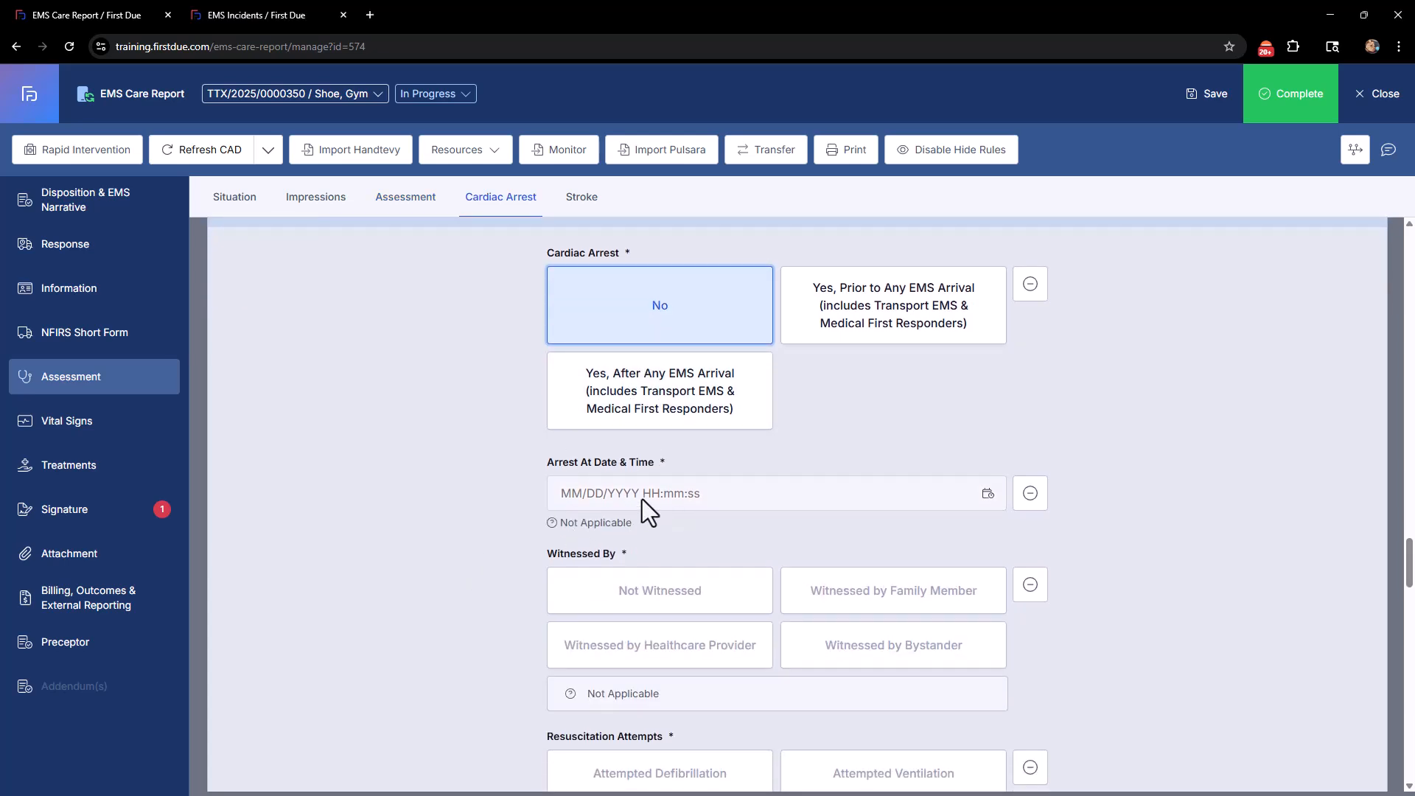
scroll(643, 499, down, 7)
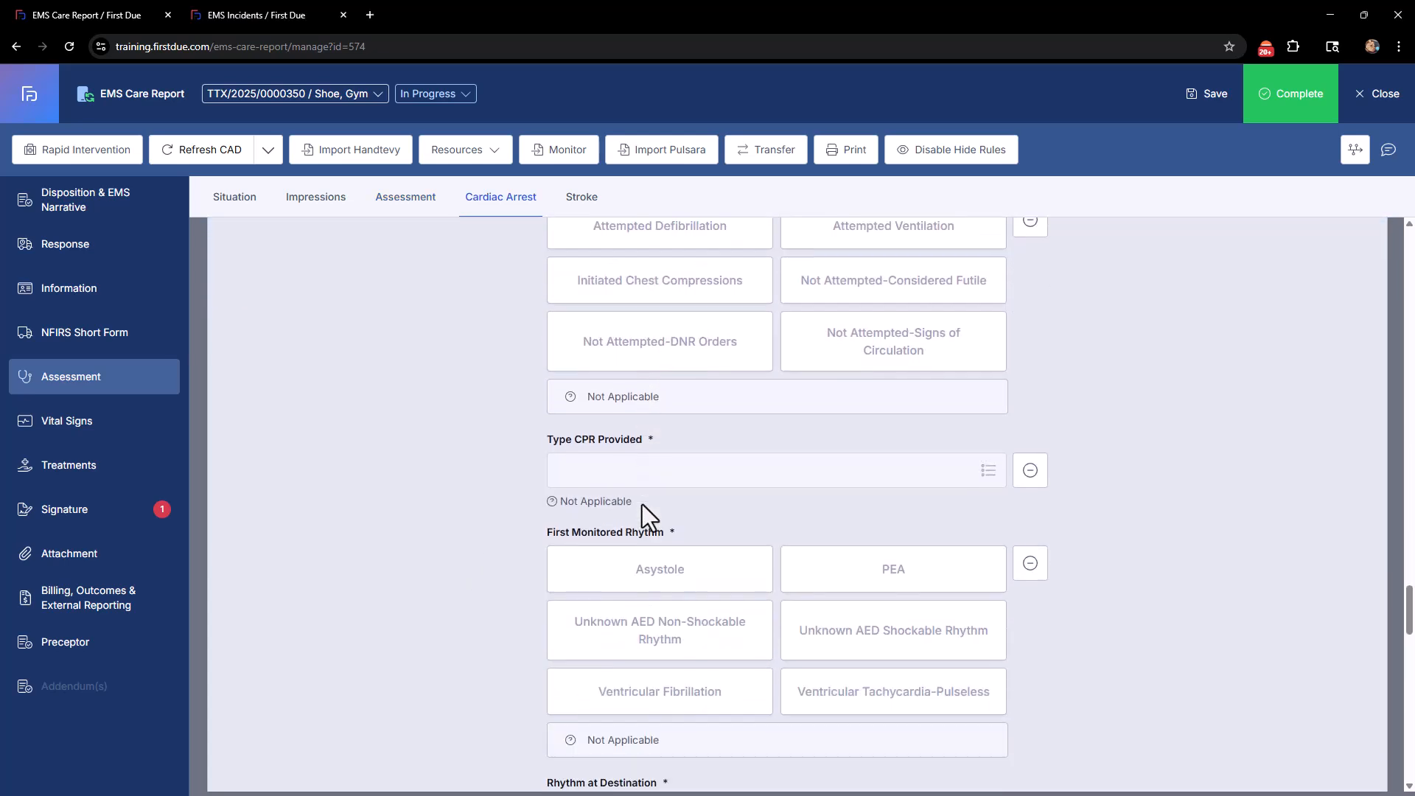
scroll(643, 504, down, 4)
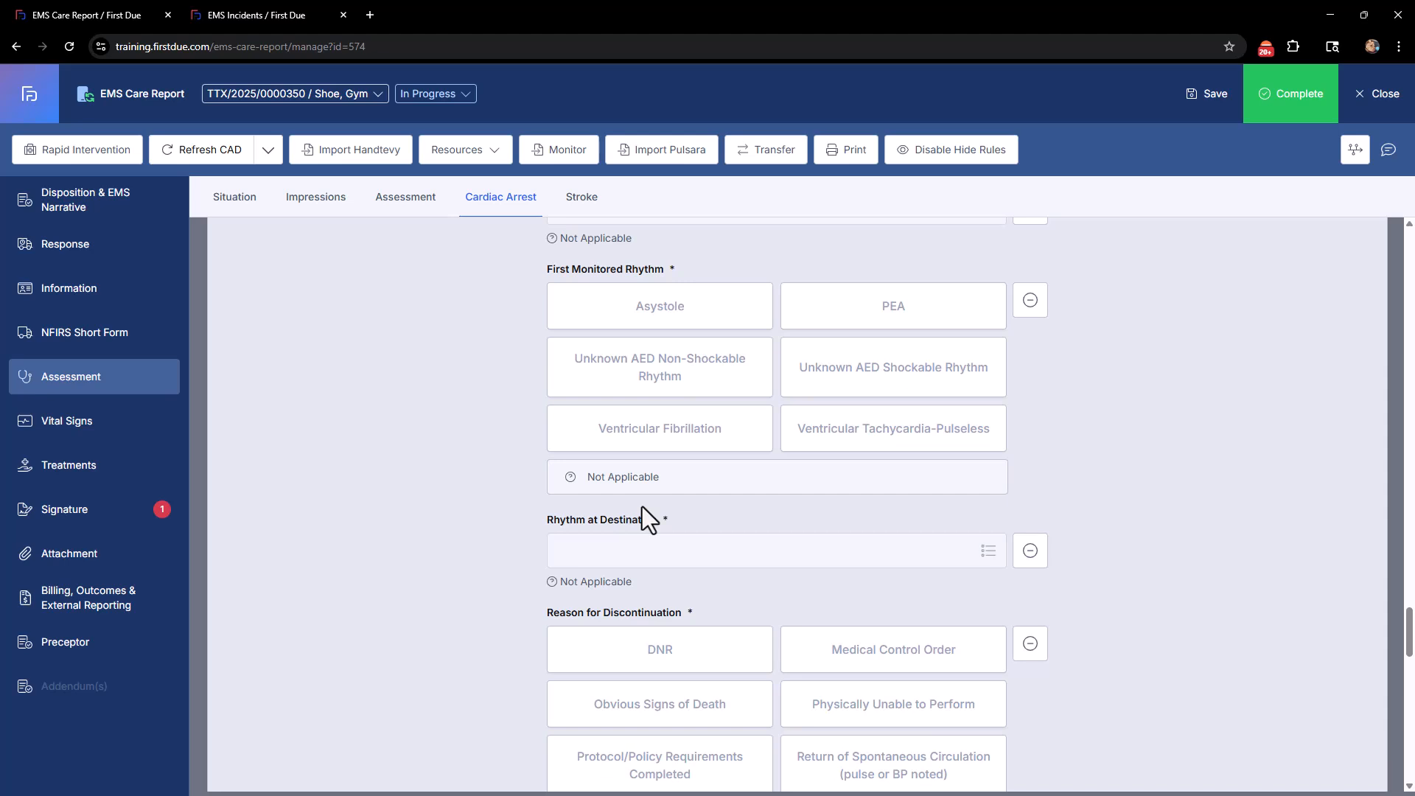
scroll(642, 506, down, 7)
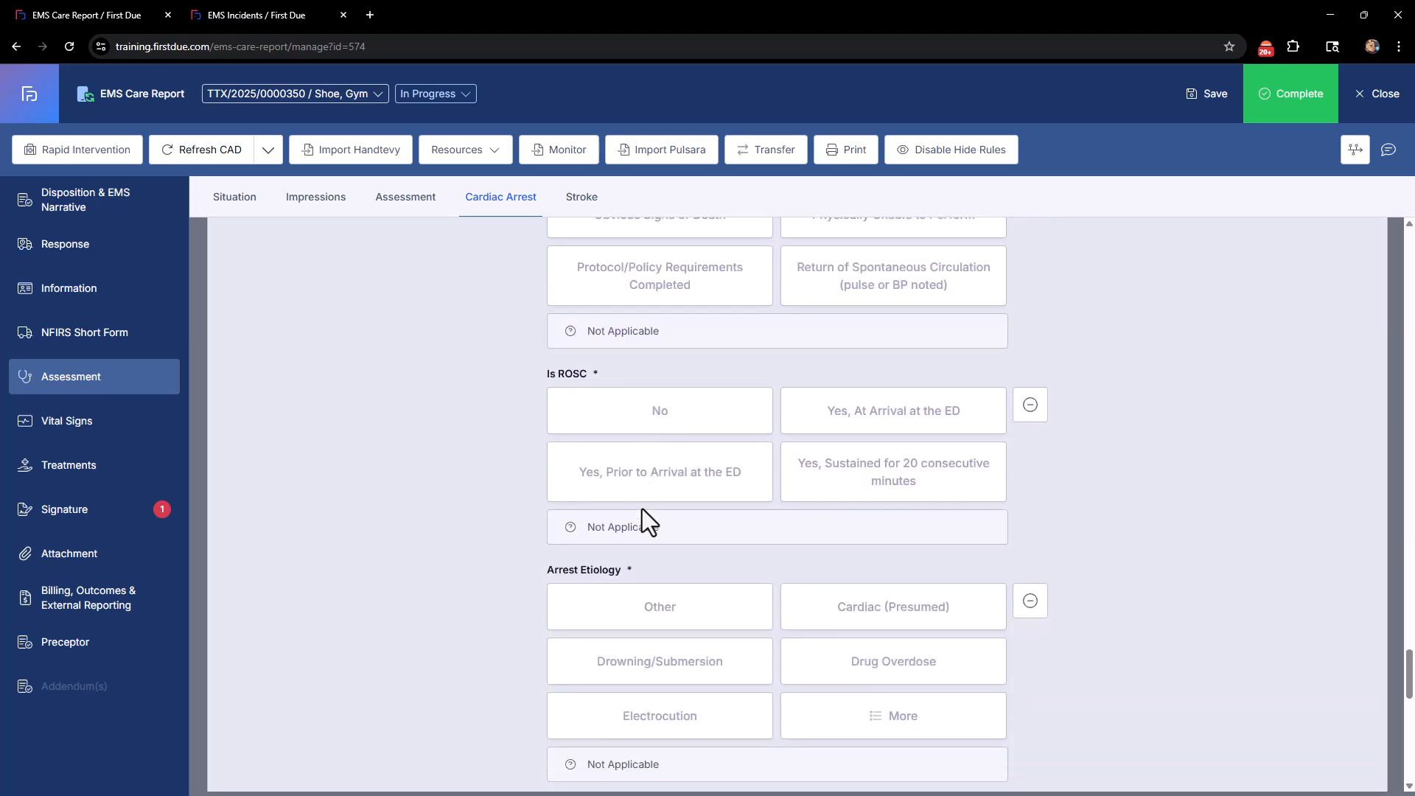
scroll(643, 508, up, 20)
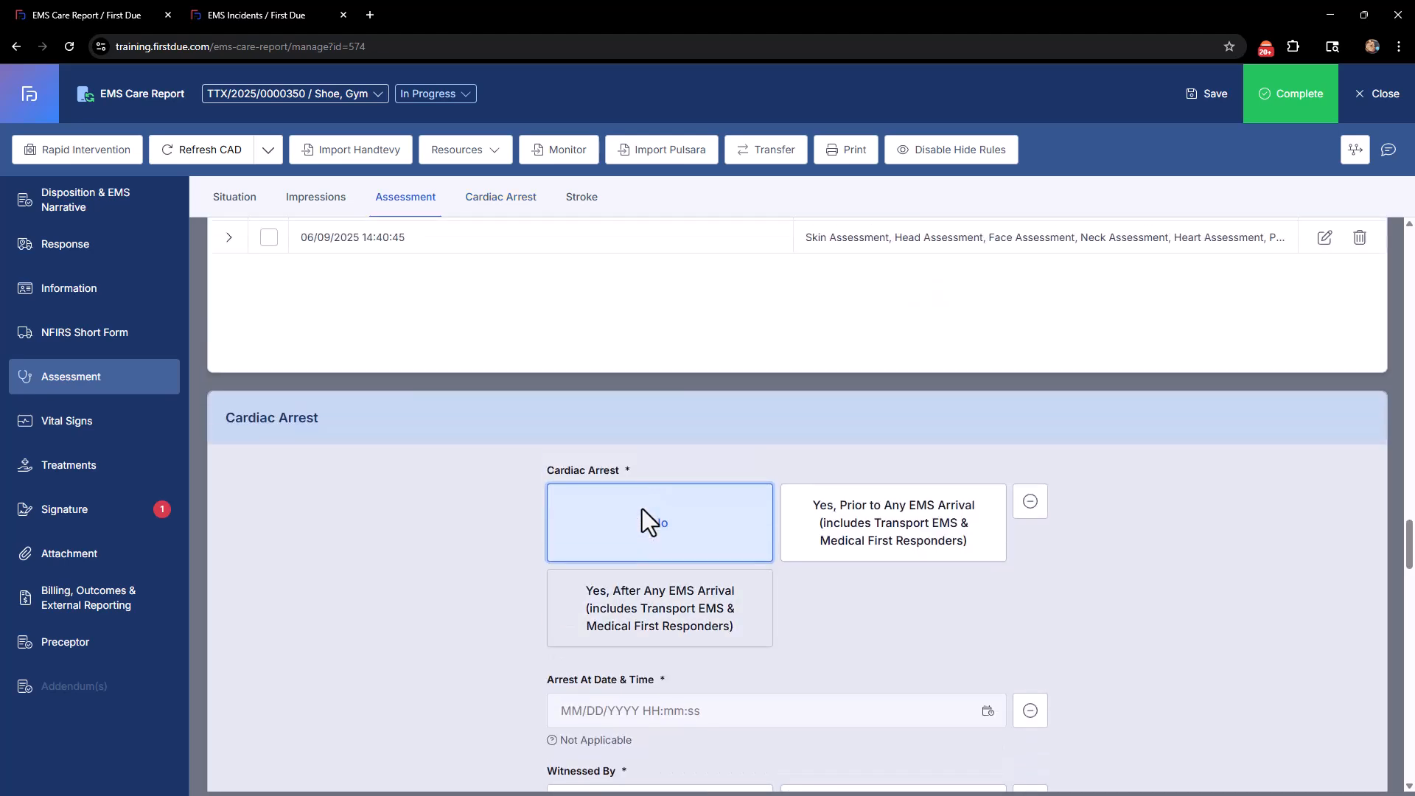
click(846, 562)
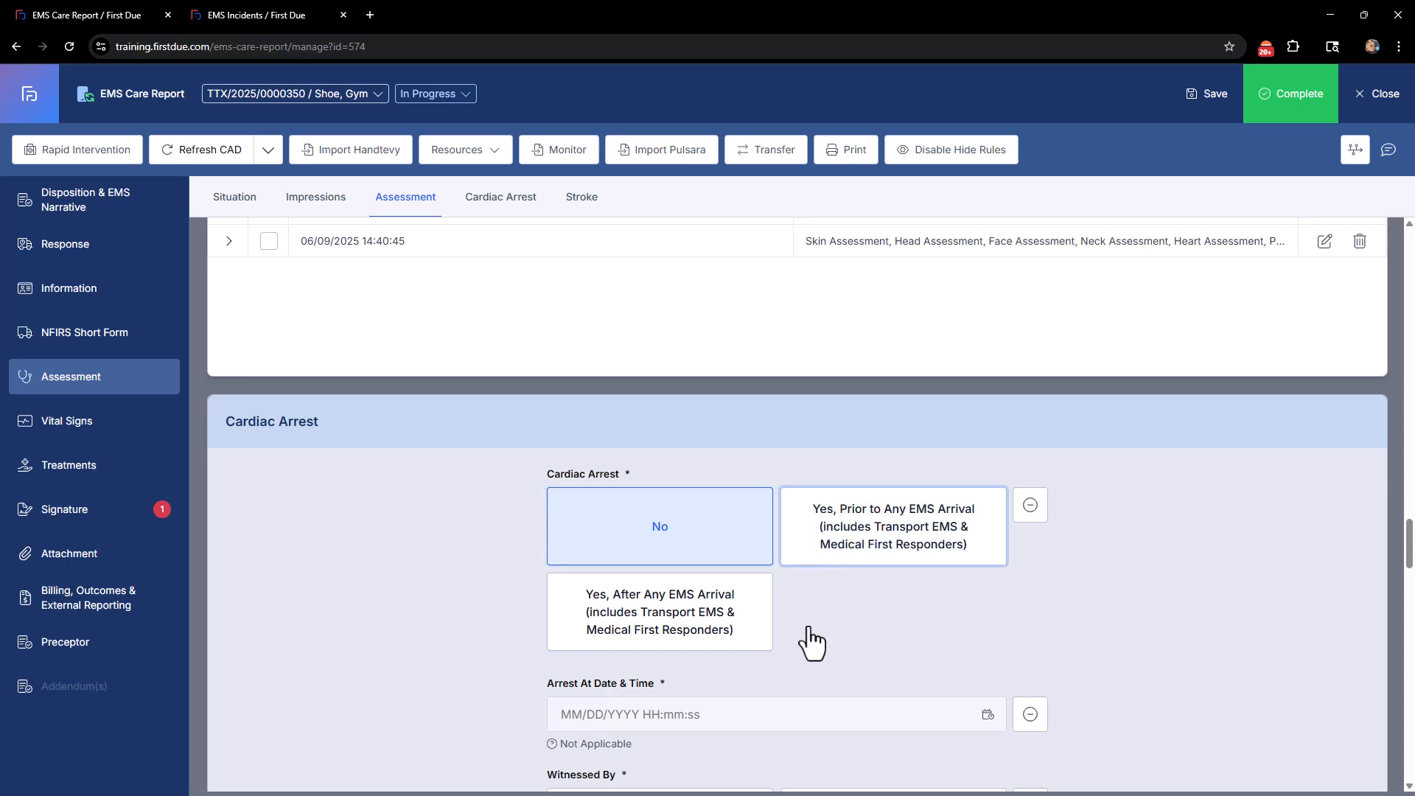
scroll(733, 660, down, 2)
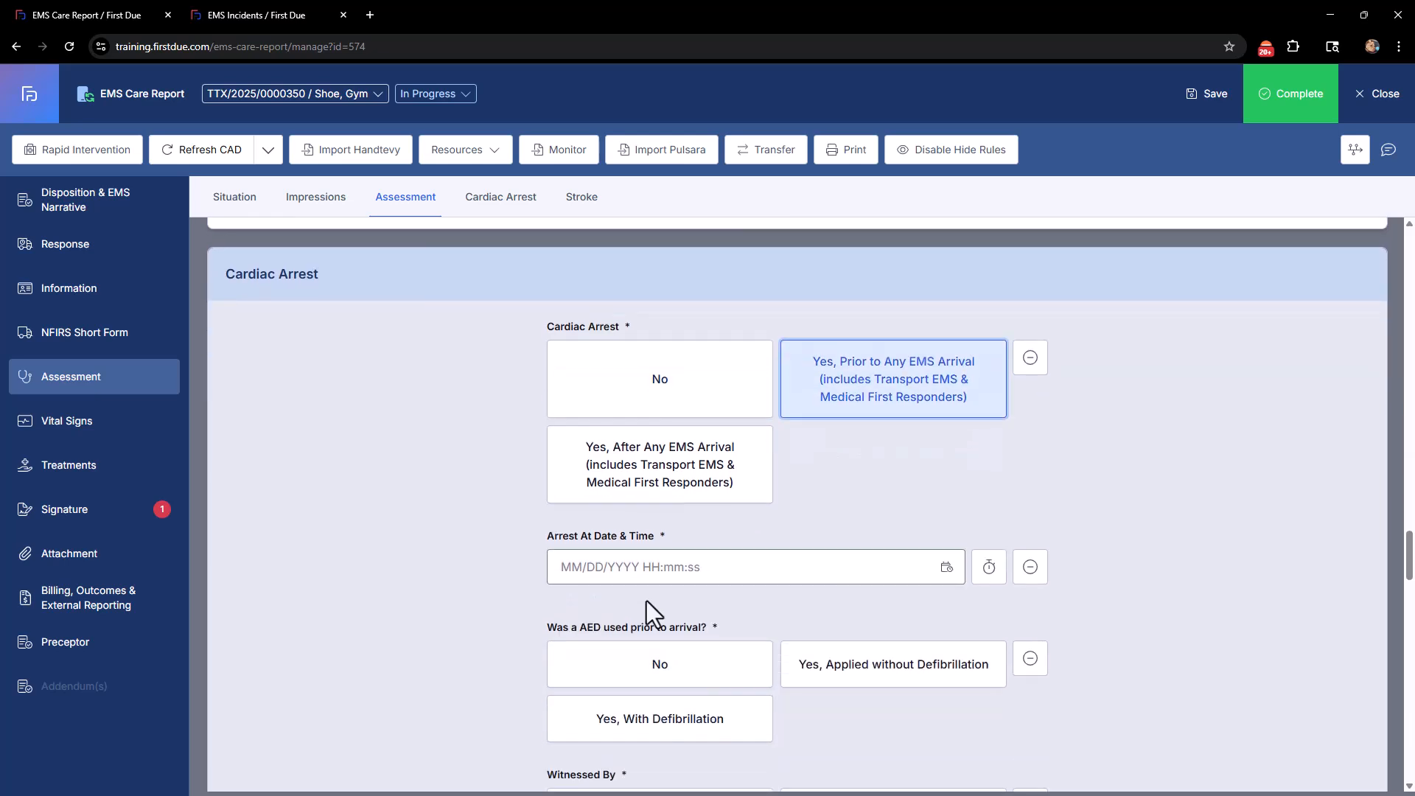
click(651, 412)
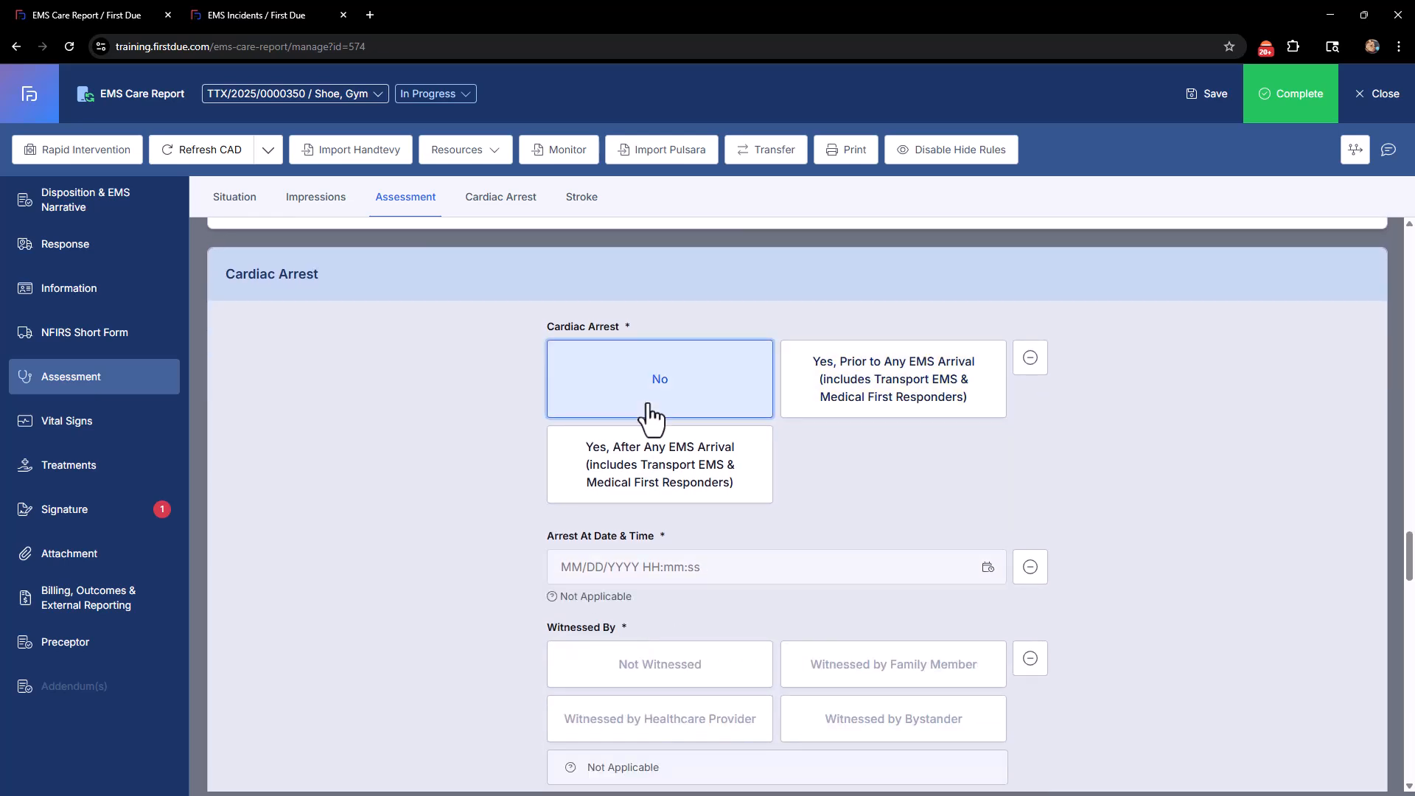
scroll(651, 416, down, 7)
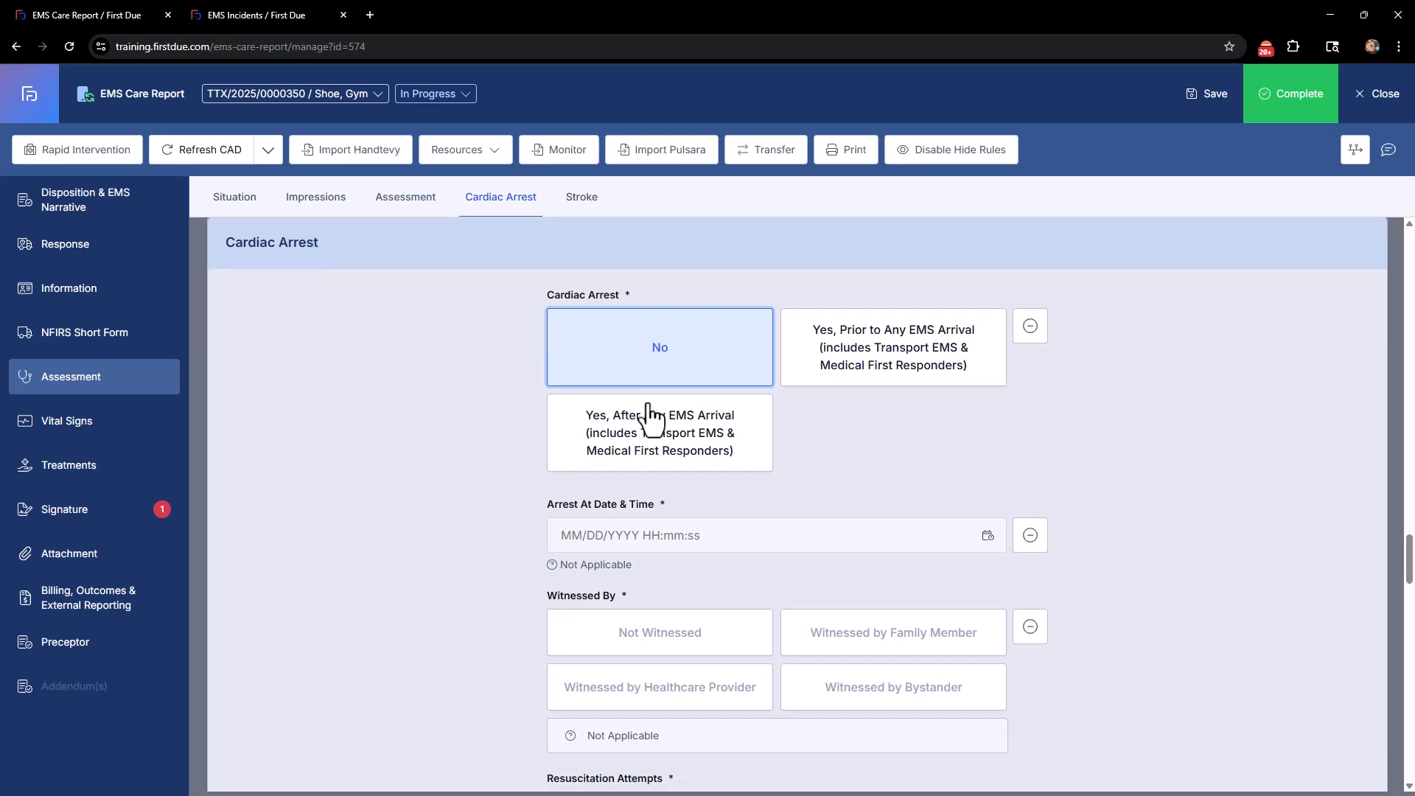
click(594, 207)
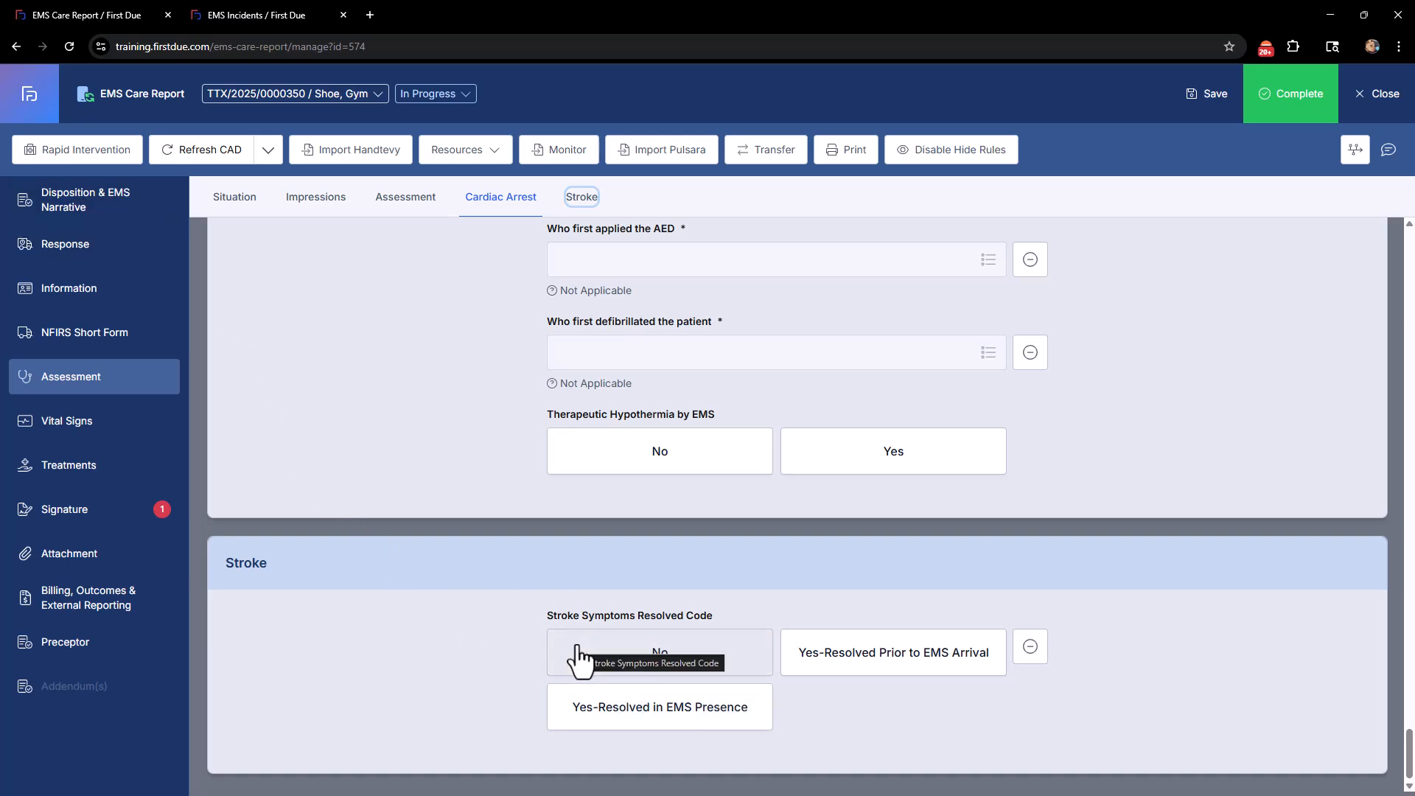
Add a Hospital Team Activation entry with destination team Yes-Stroke and save it
click(85, 207)
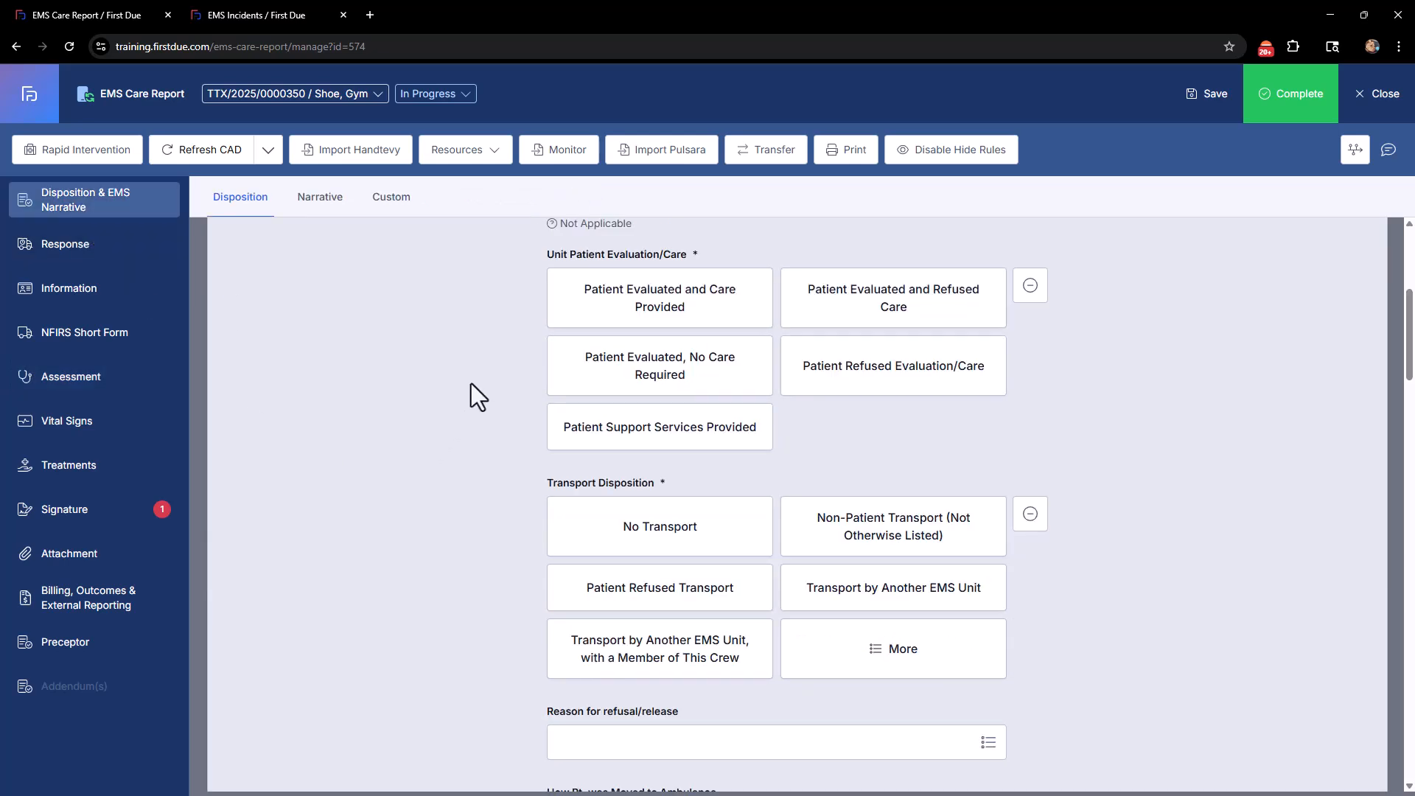
scroll(471, 383, down, 15)
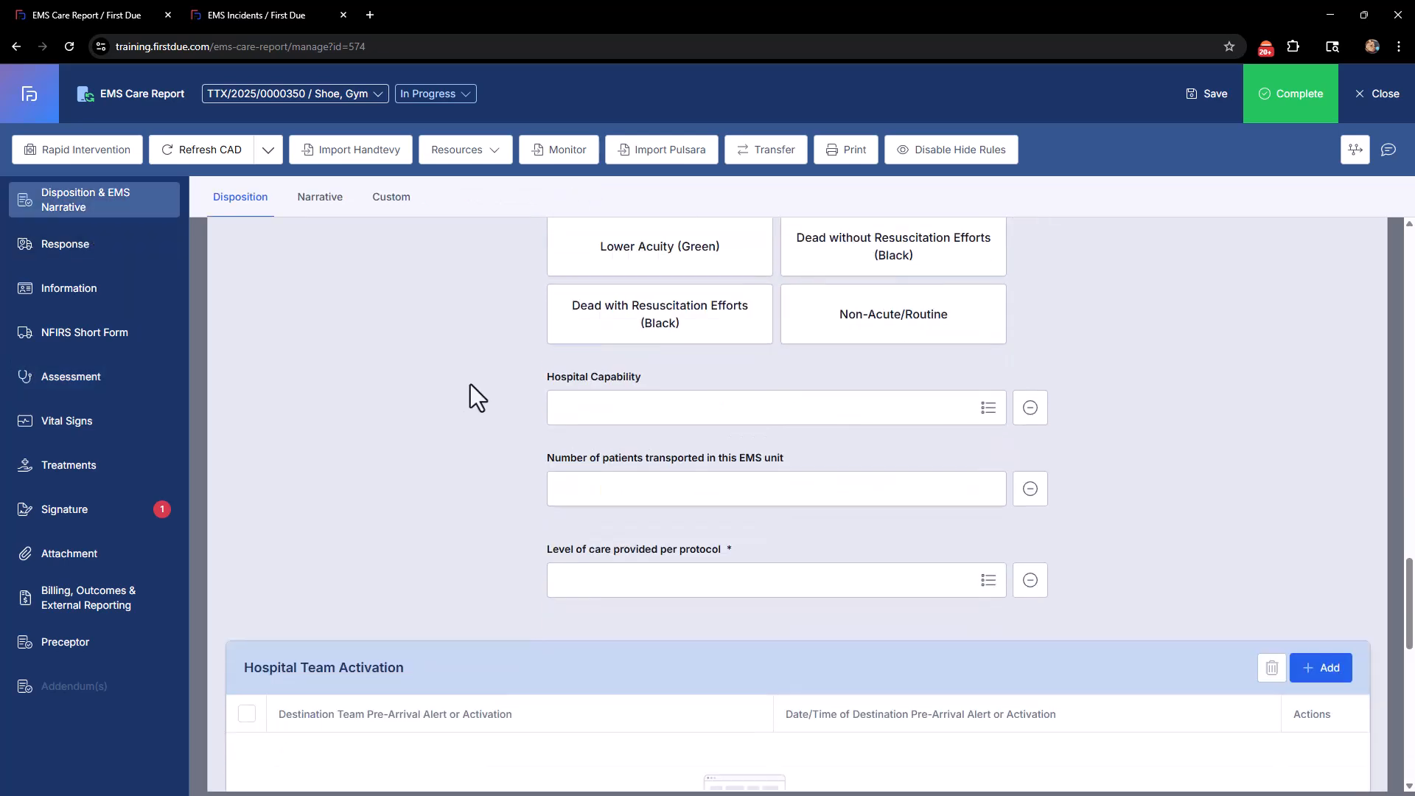
scroll(471, 391, down, 4)
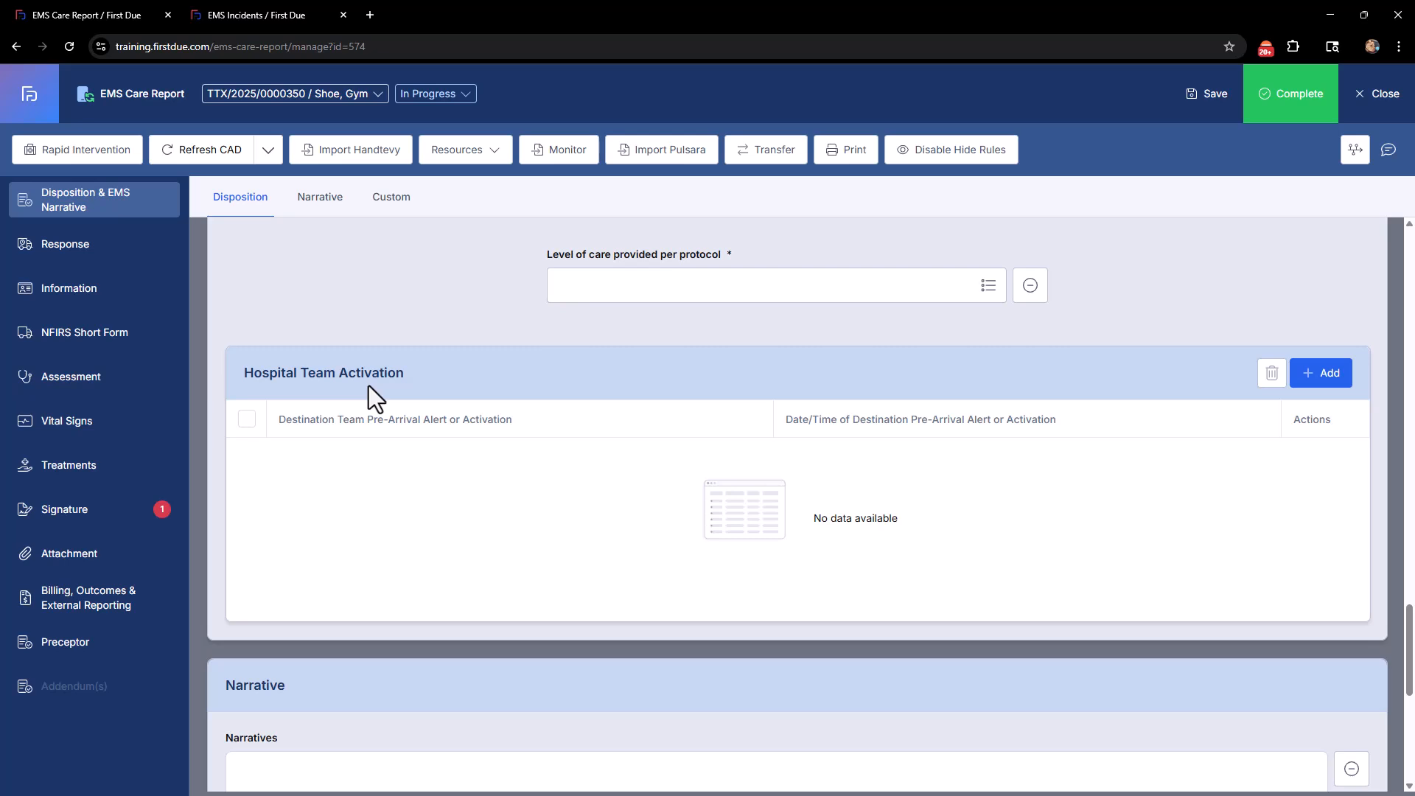
click(1322, 374)
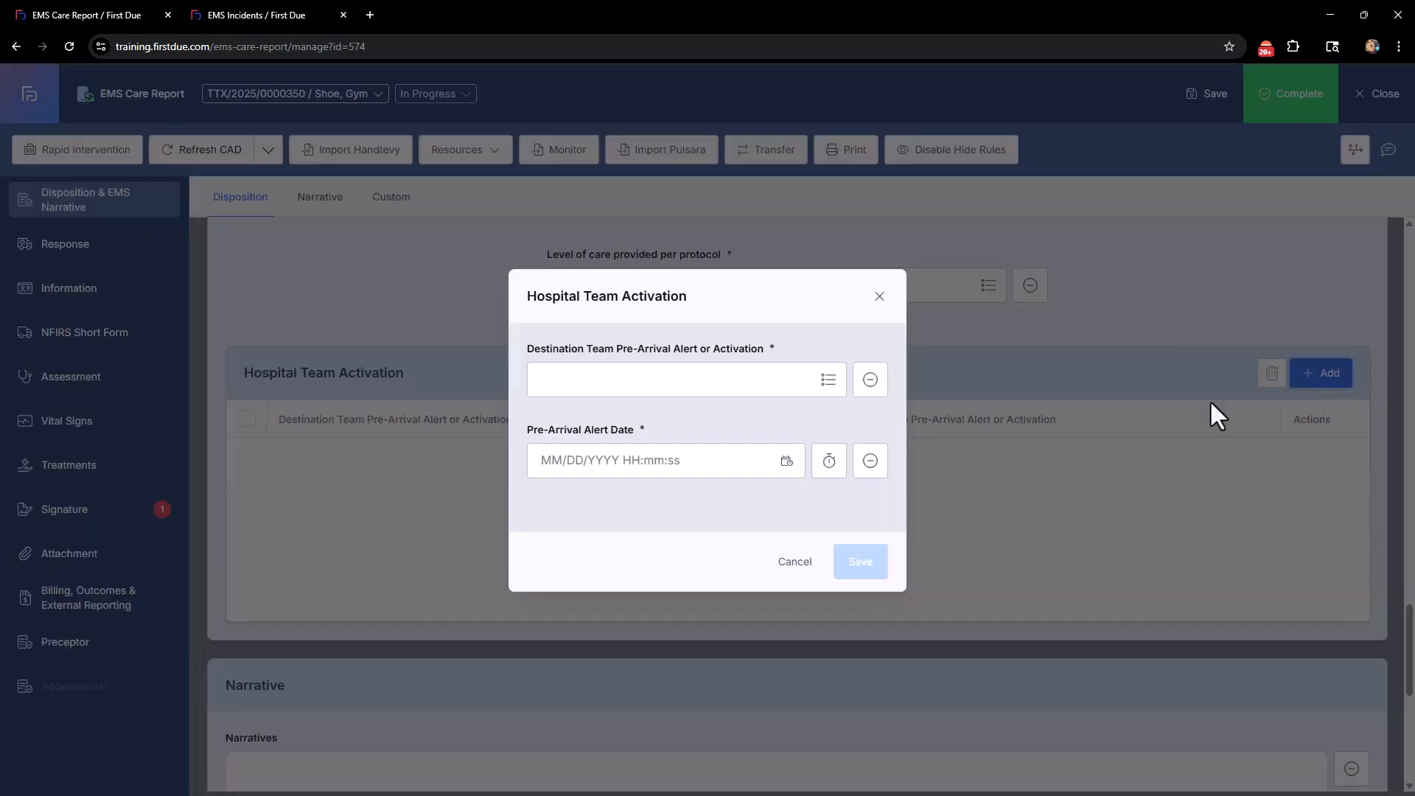
click(750, 382)
scroll(700, 486, down, 1)
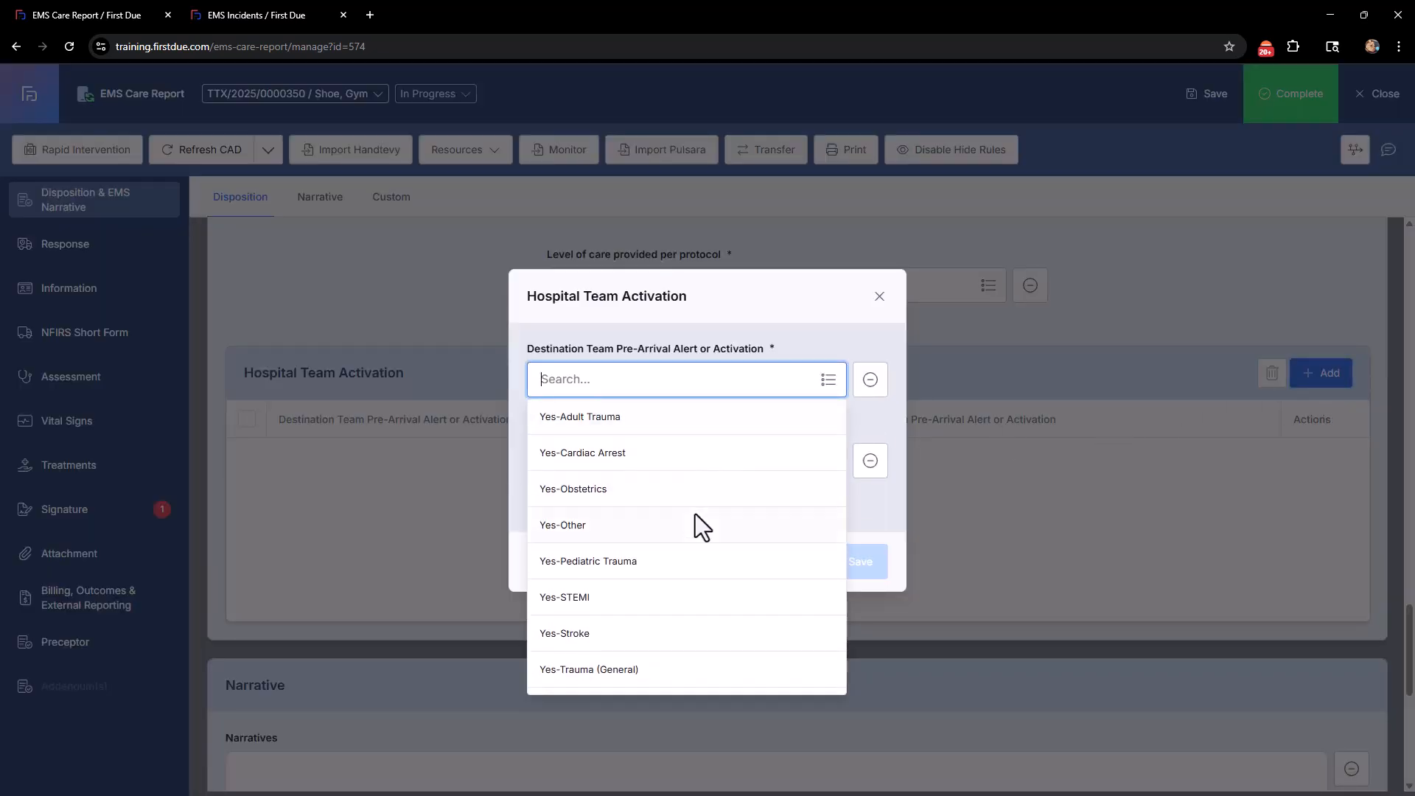
scroll(696, 515, down, 1)
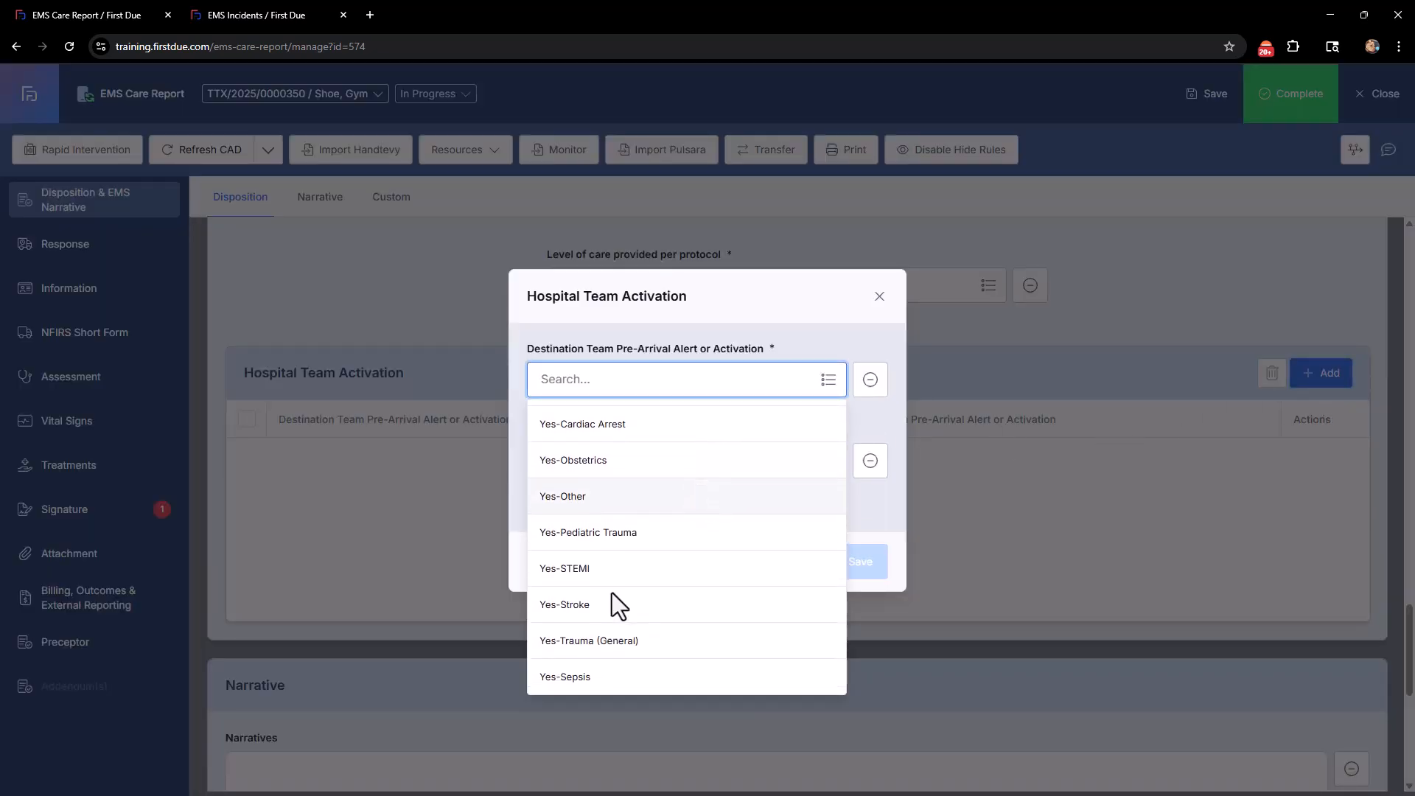
click(577, 608)
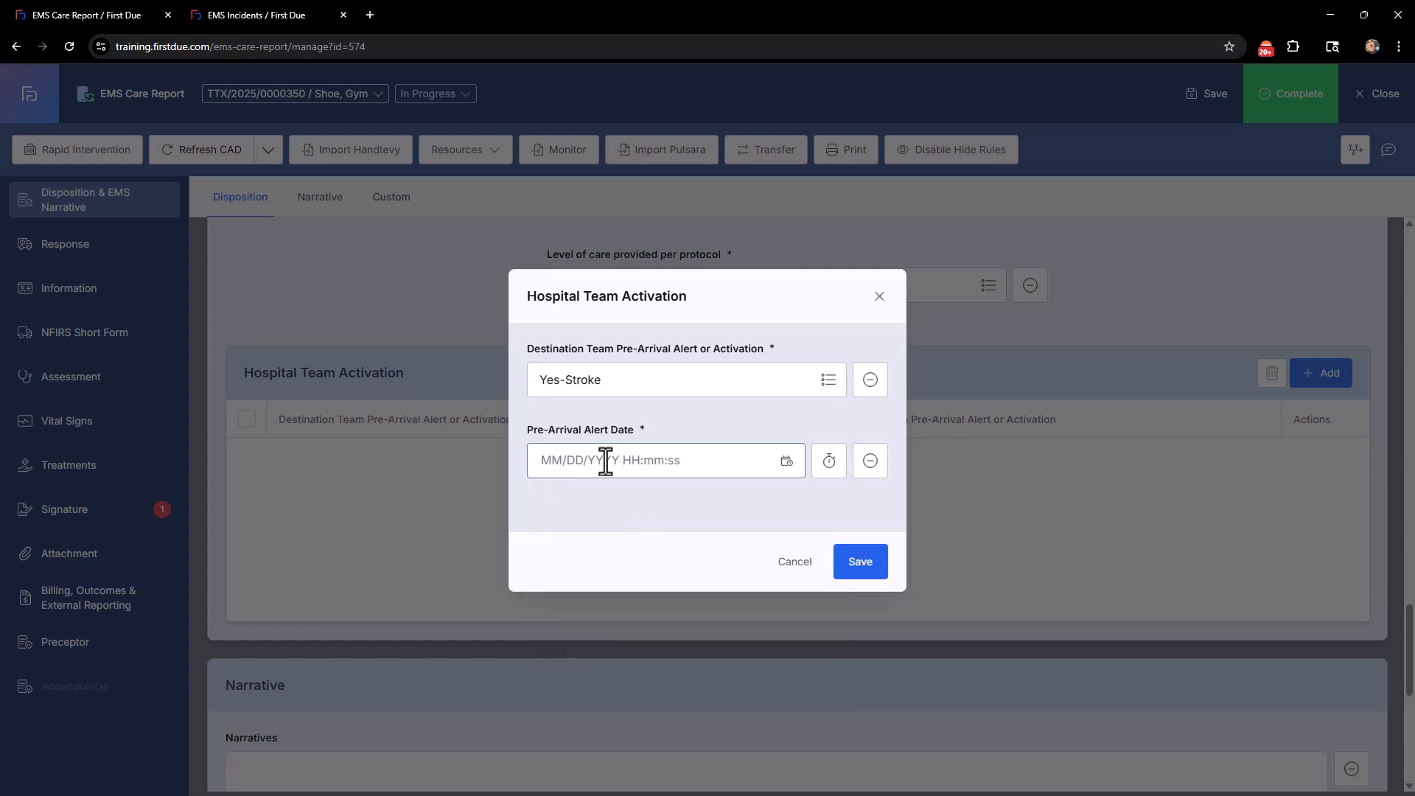
click(860, 566)
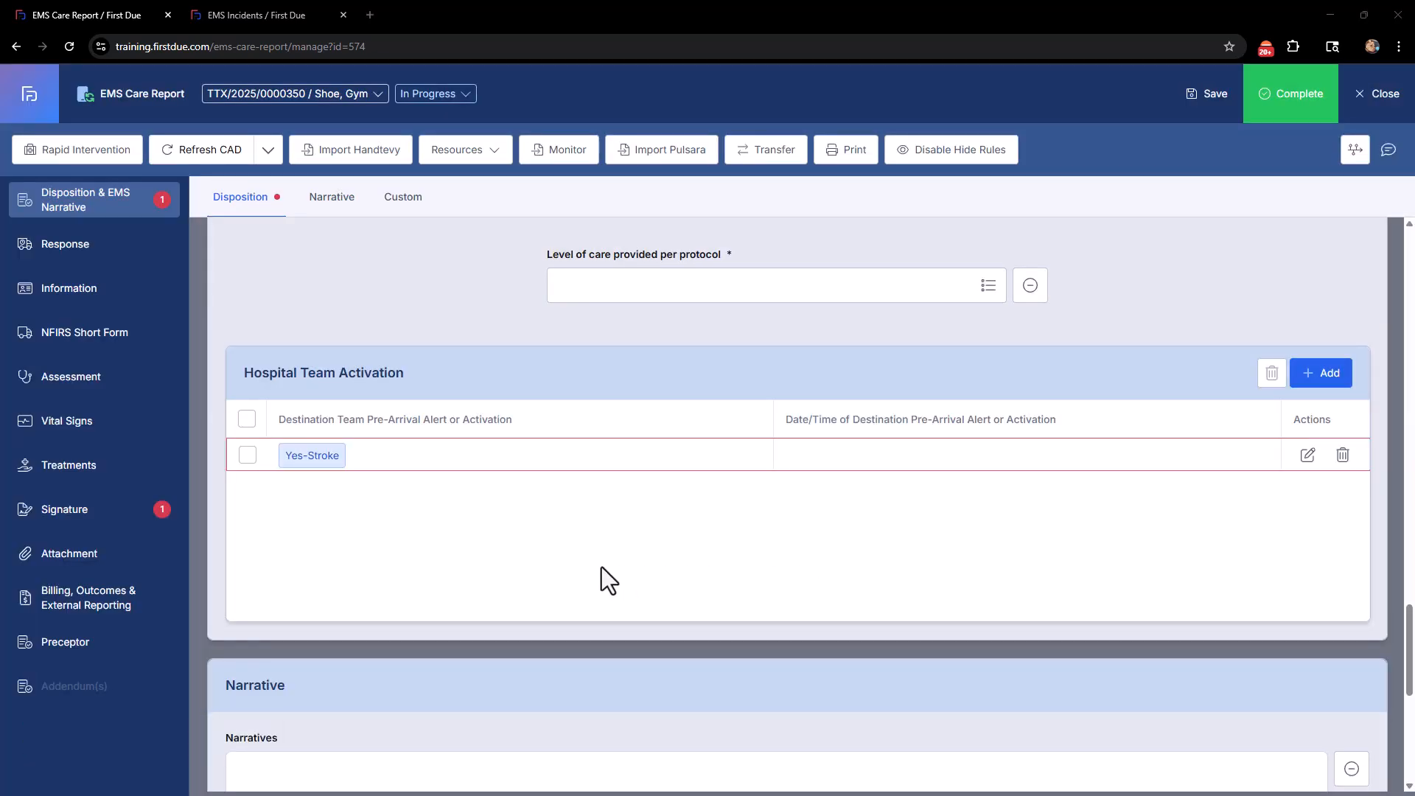
Open and discard a new vital signs entry, and dismiss the N/A options unchosen
click(67, 421)
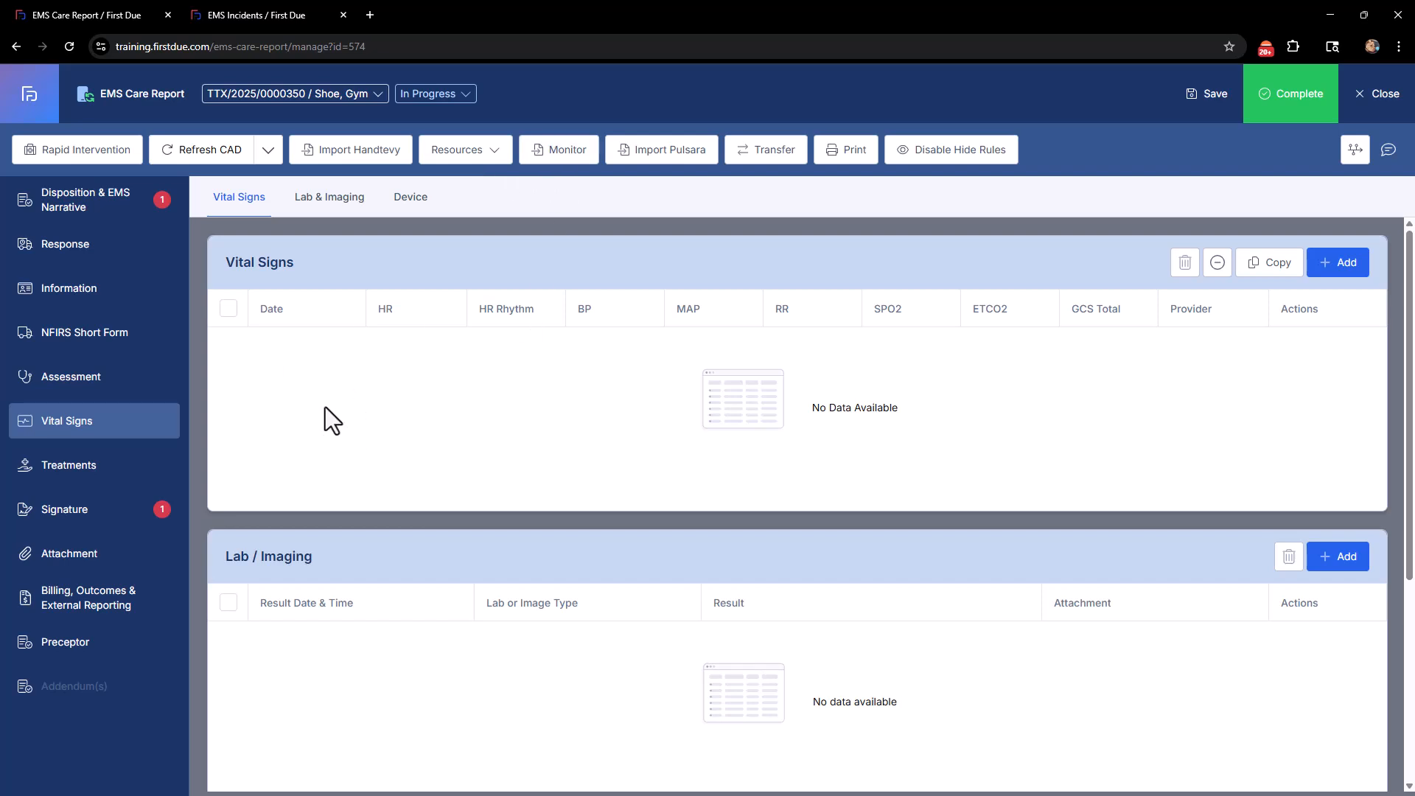
click(1342, 275)
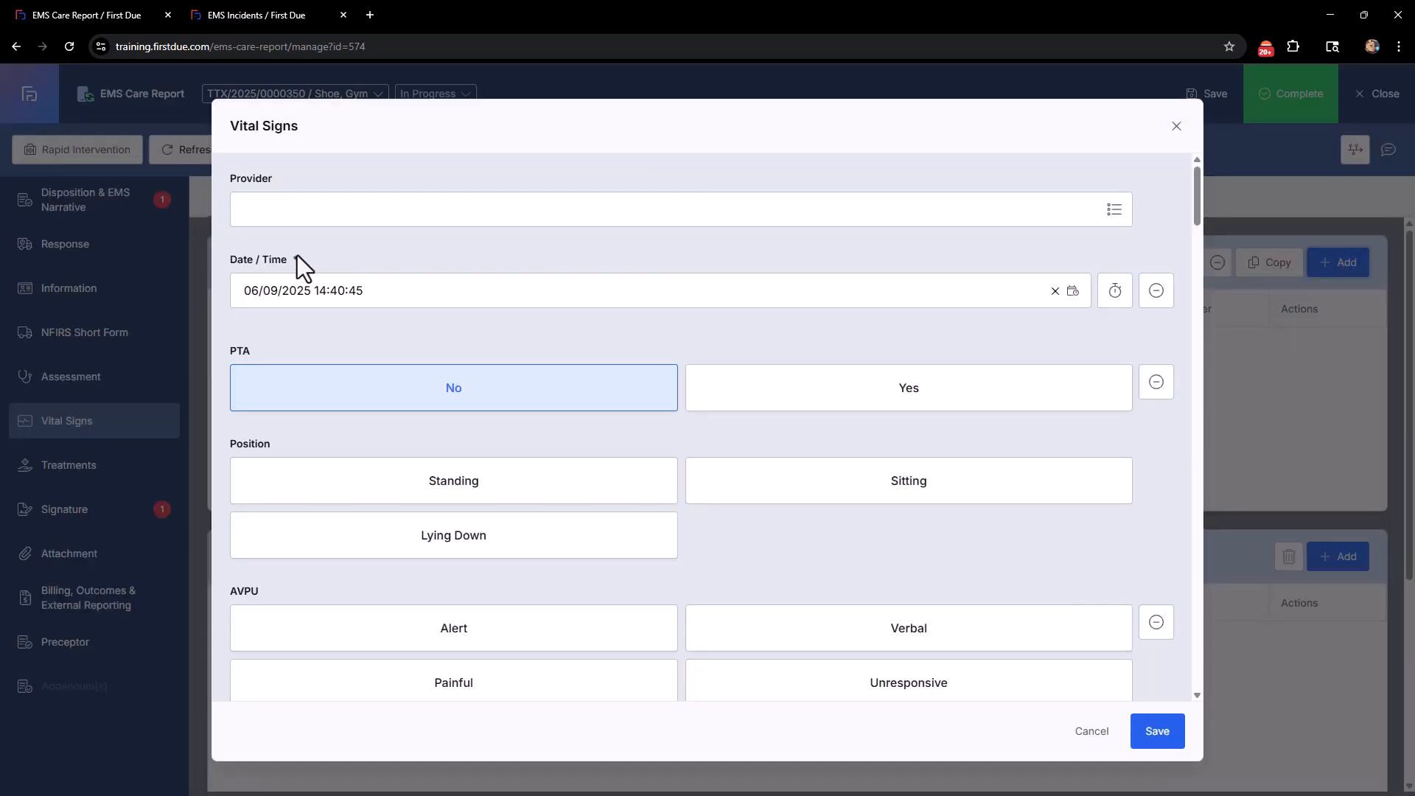
scroll(473, 474, down, 7)
scroll(471, 461, down, 8)
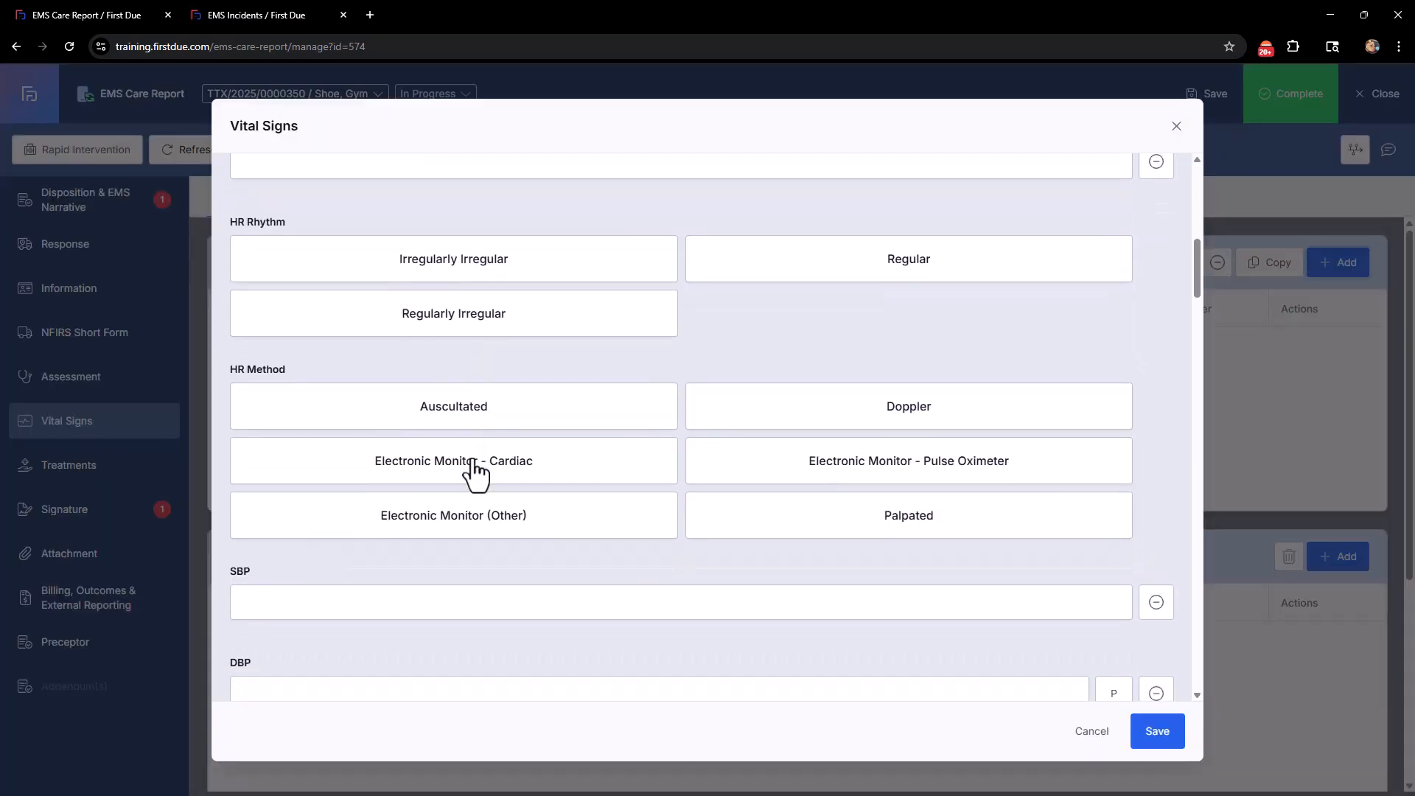
scroll(471, 455, down, 6)
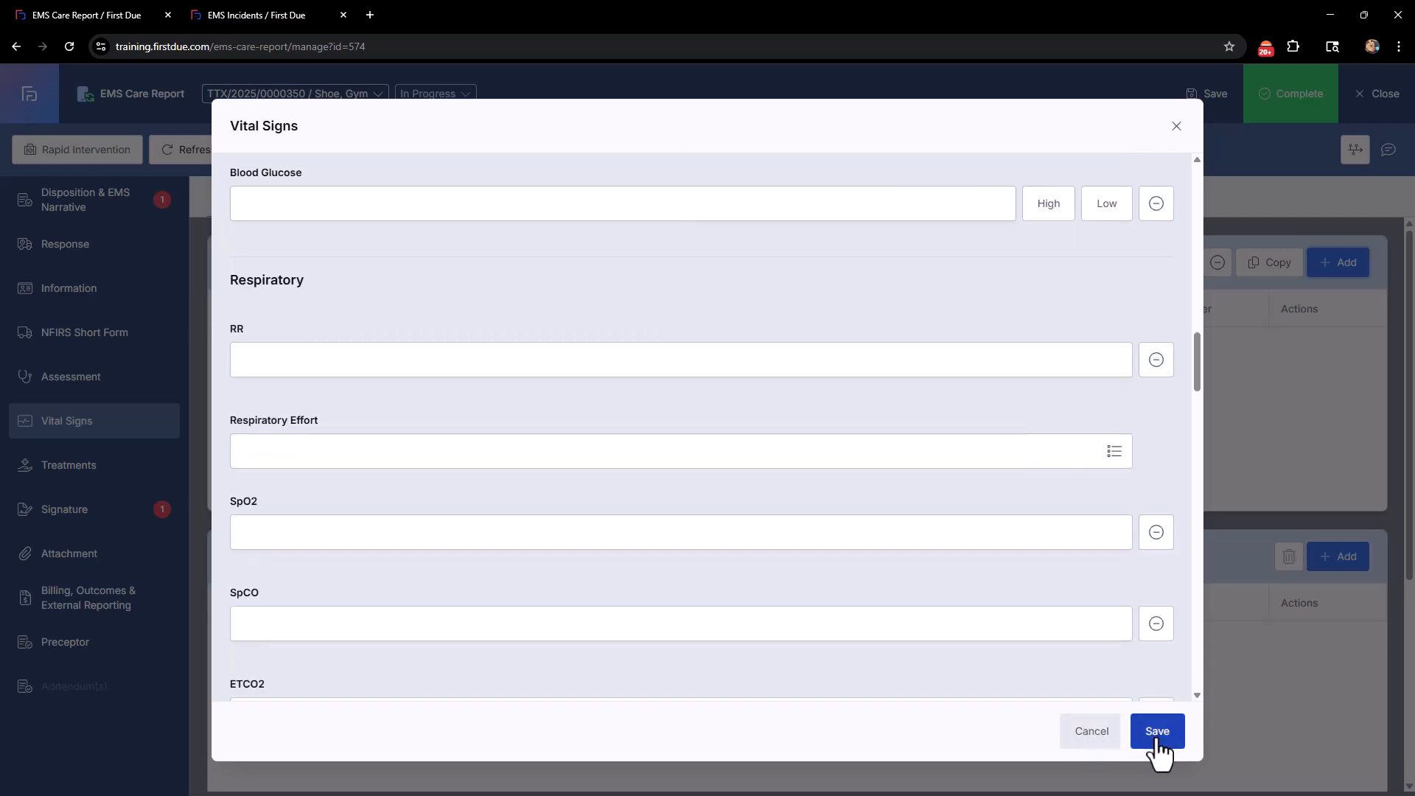
click(1106, 733)
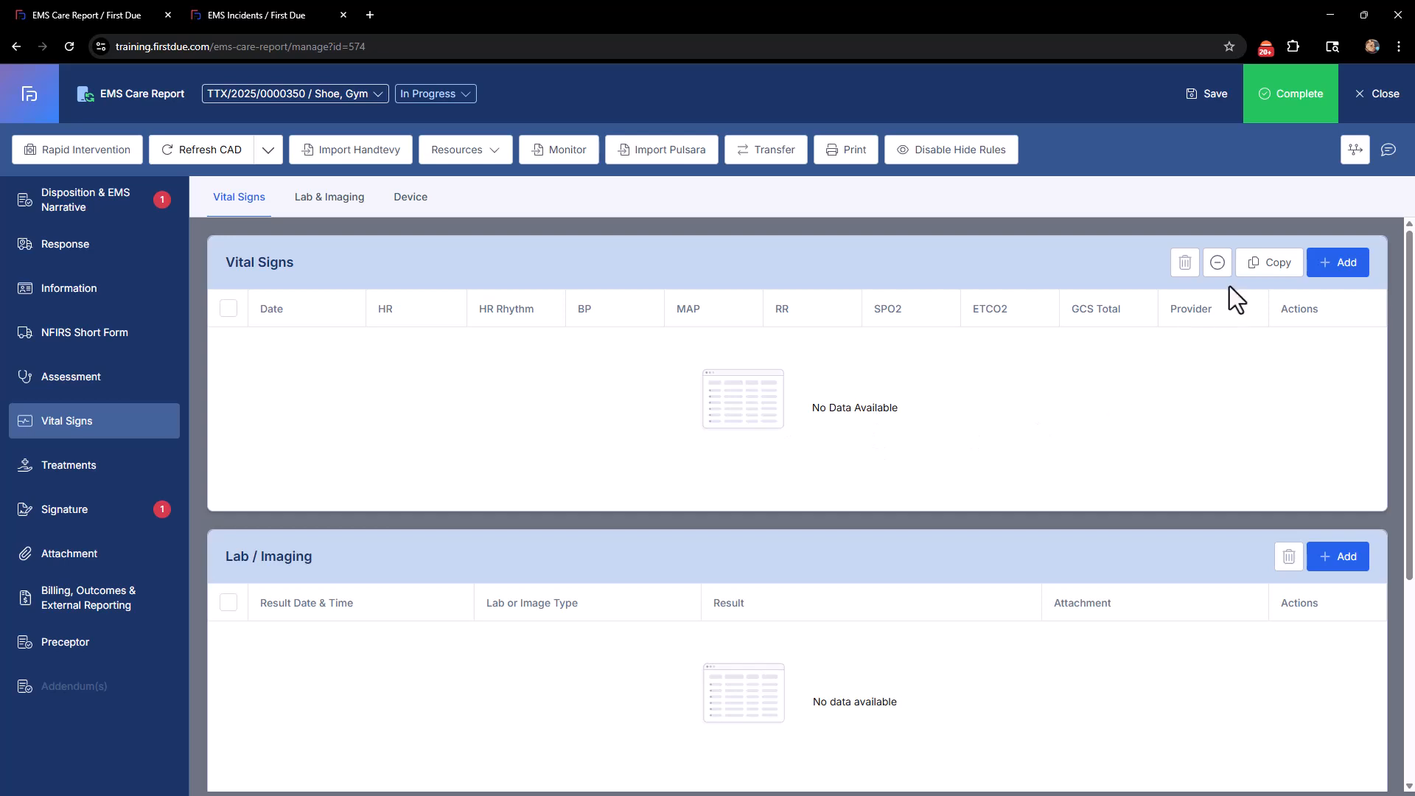
click(1217, 265)
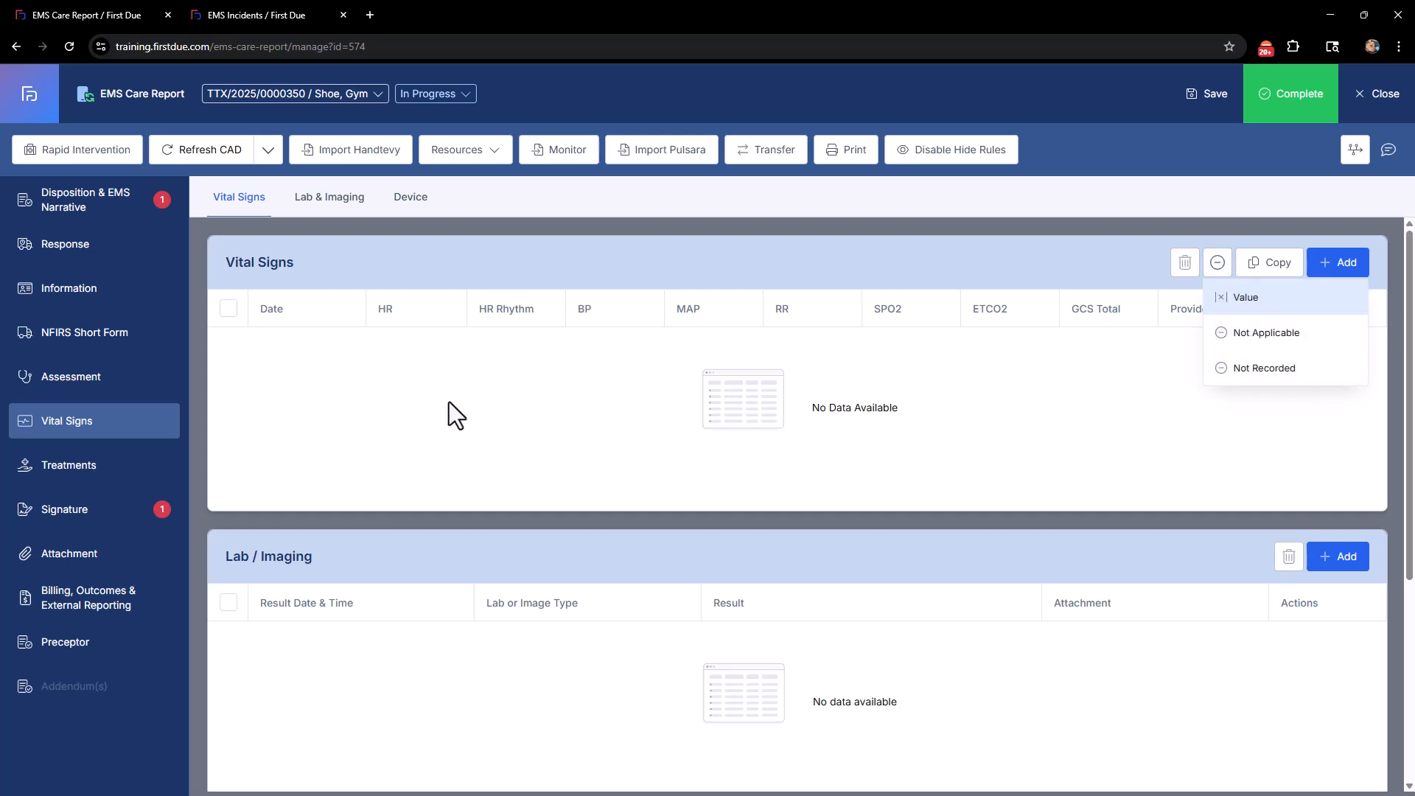
click(706, 269)
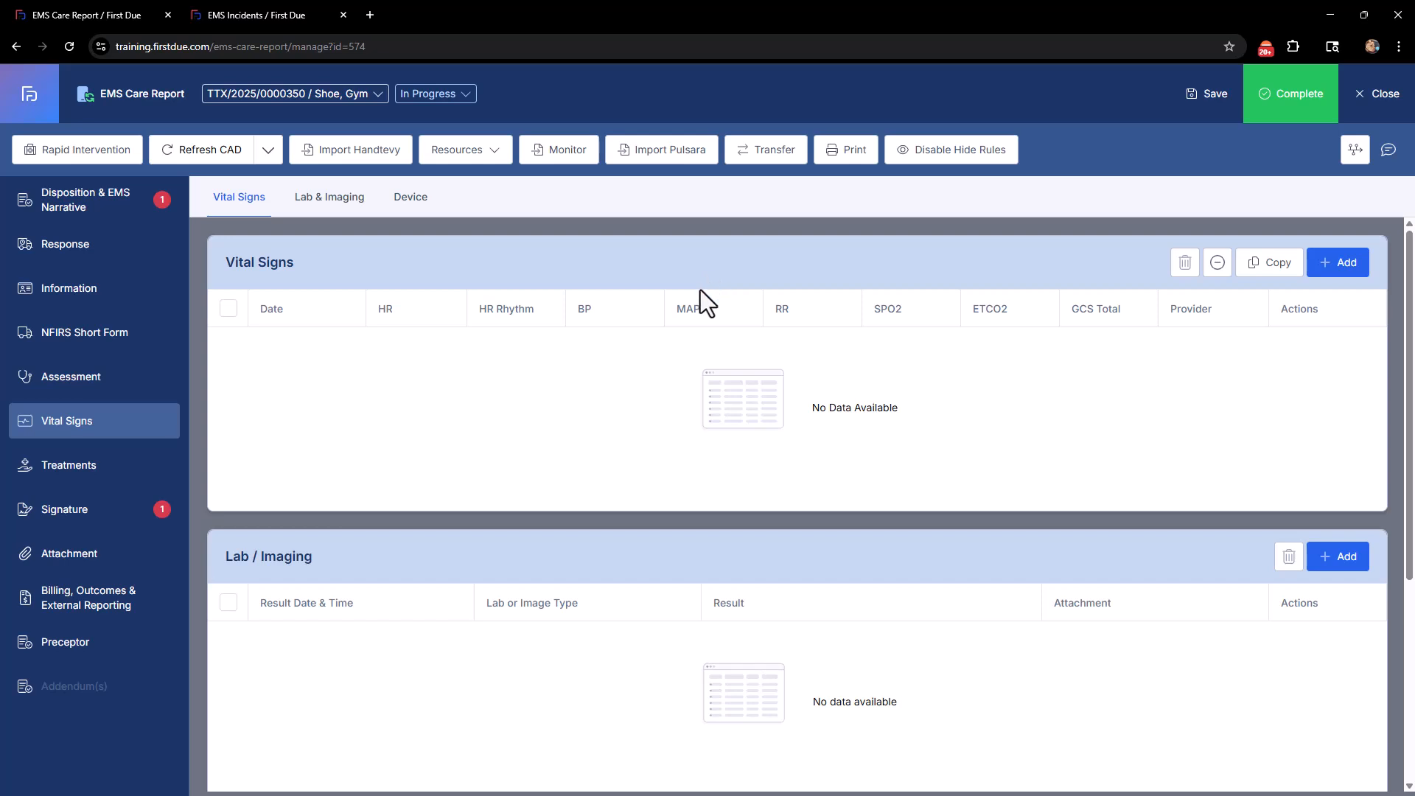
Open a new Lab/Imaging entry and cancel it, leaving lab results empty
scroll(698, 316, down, 2)
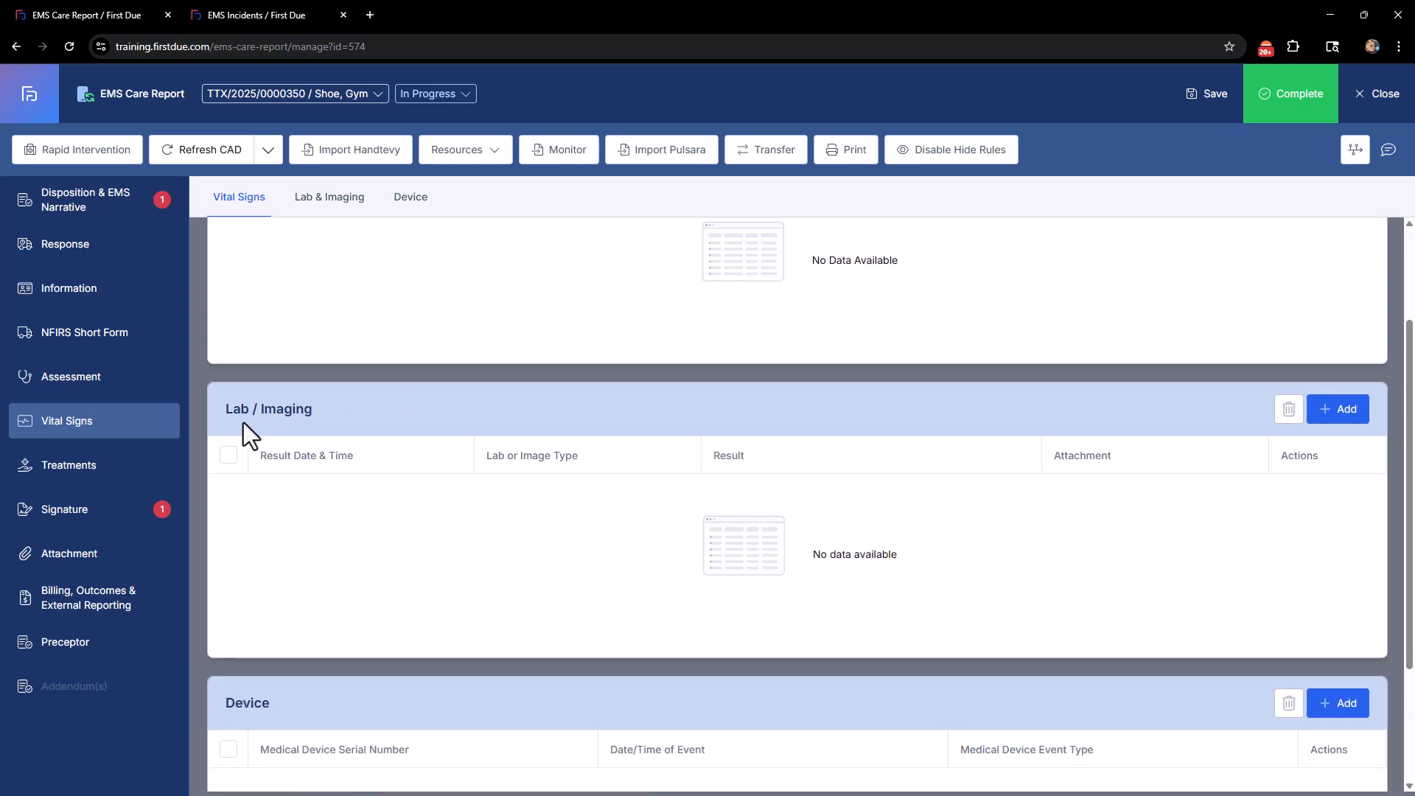
click(1330, 414)
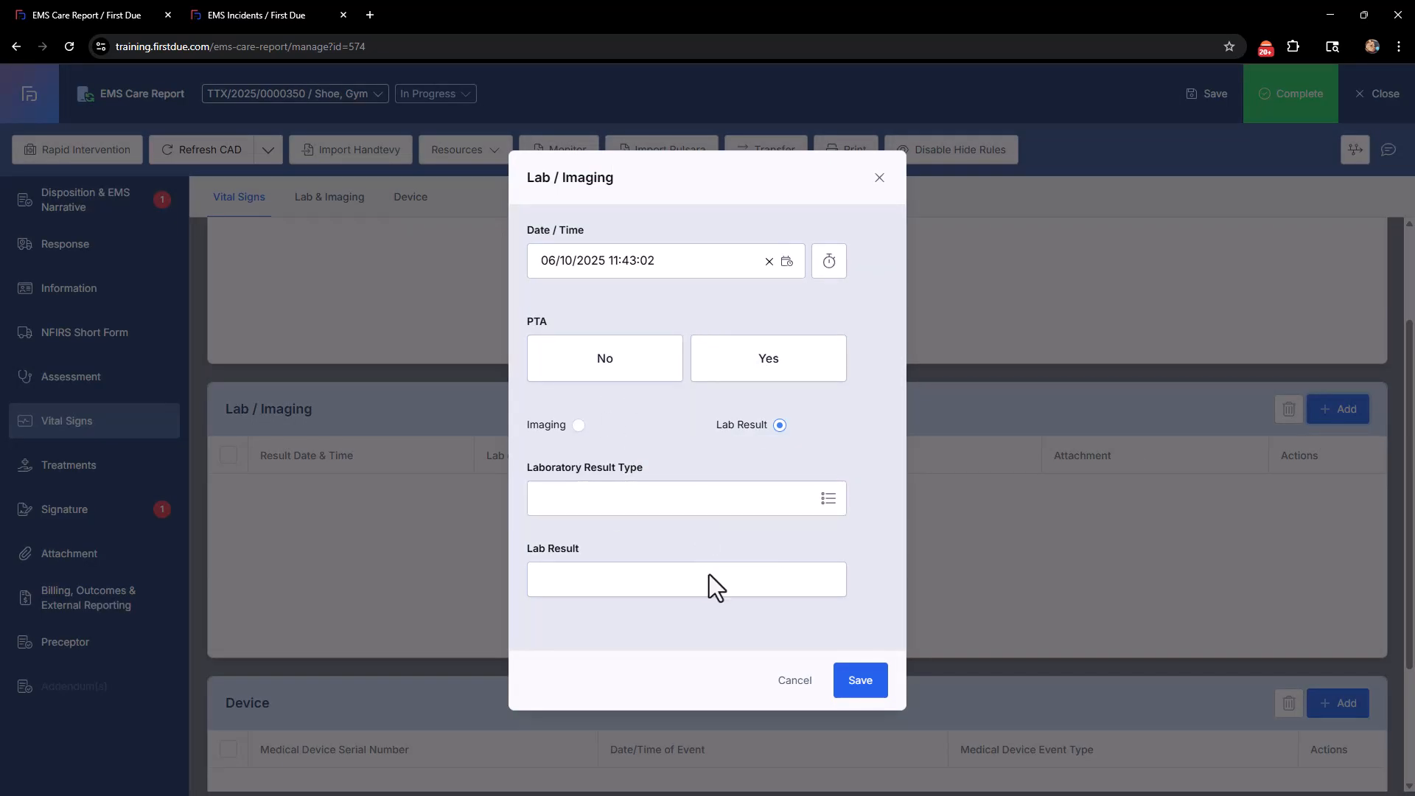
click(796, 685)
scroll(677, 463, down, 1)
scroll(675, 448, down, 2)
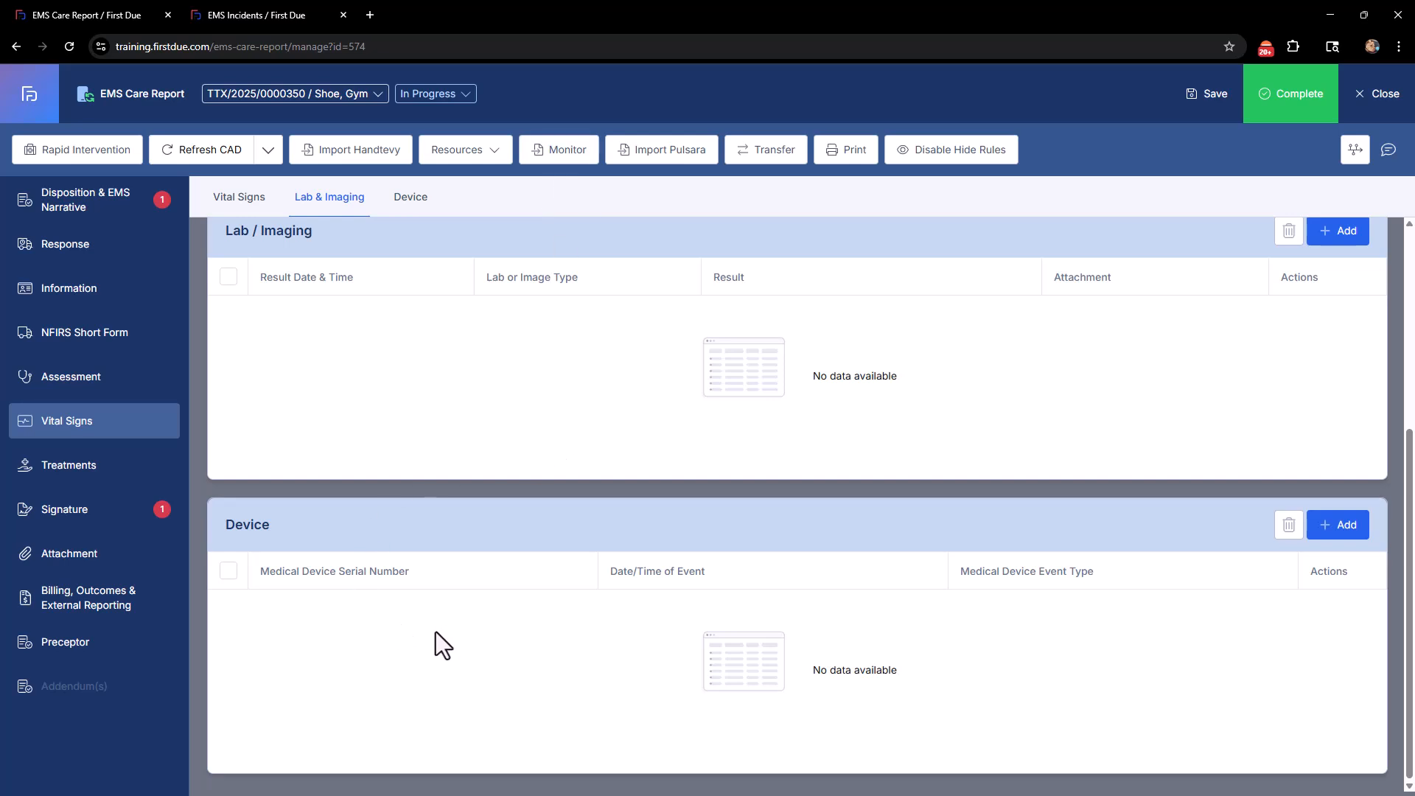
click(90, 469)
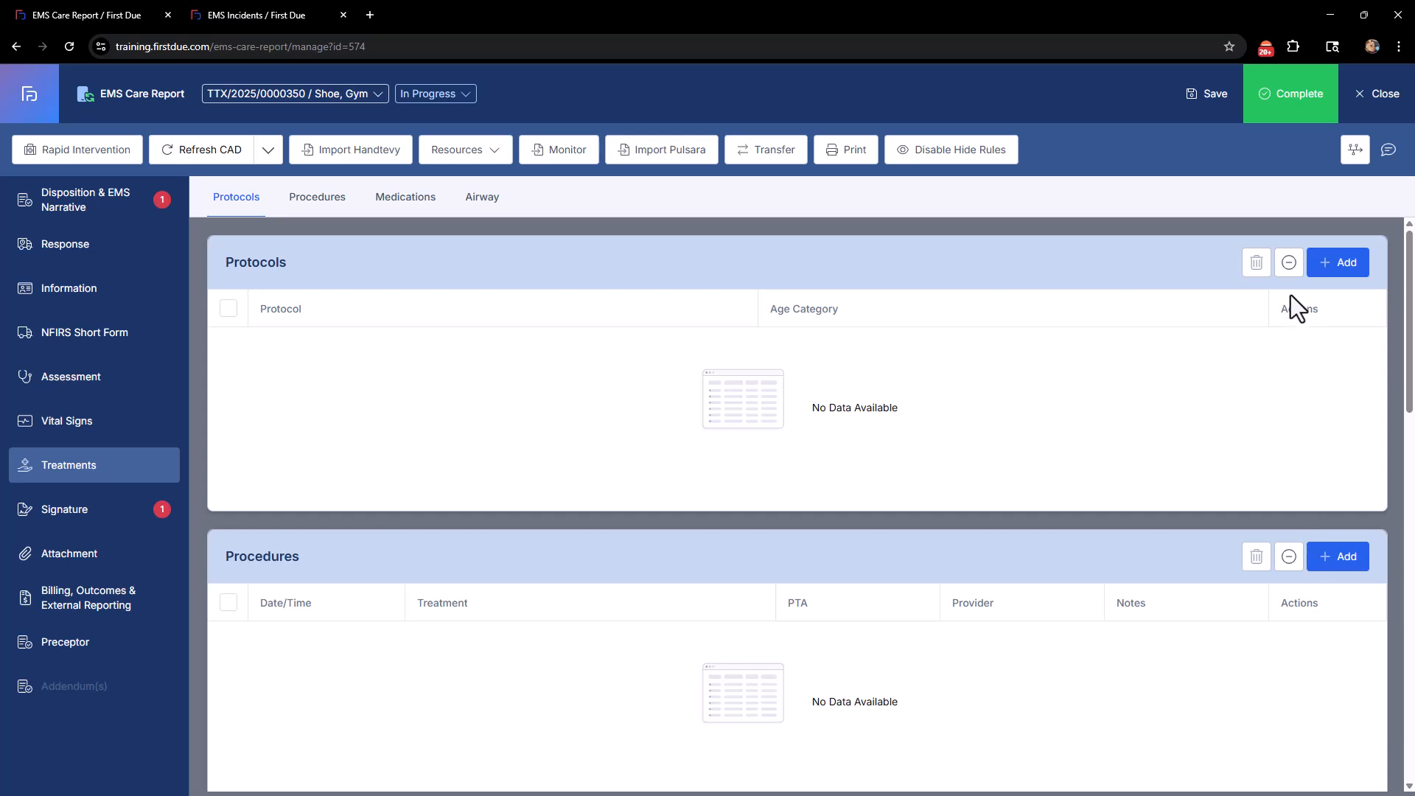
click(1341, 269)
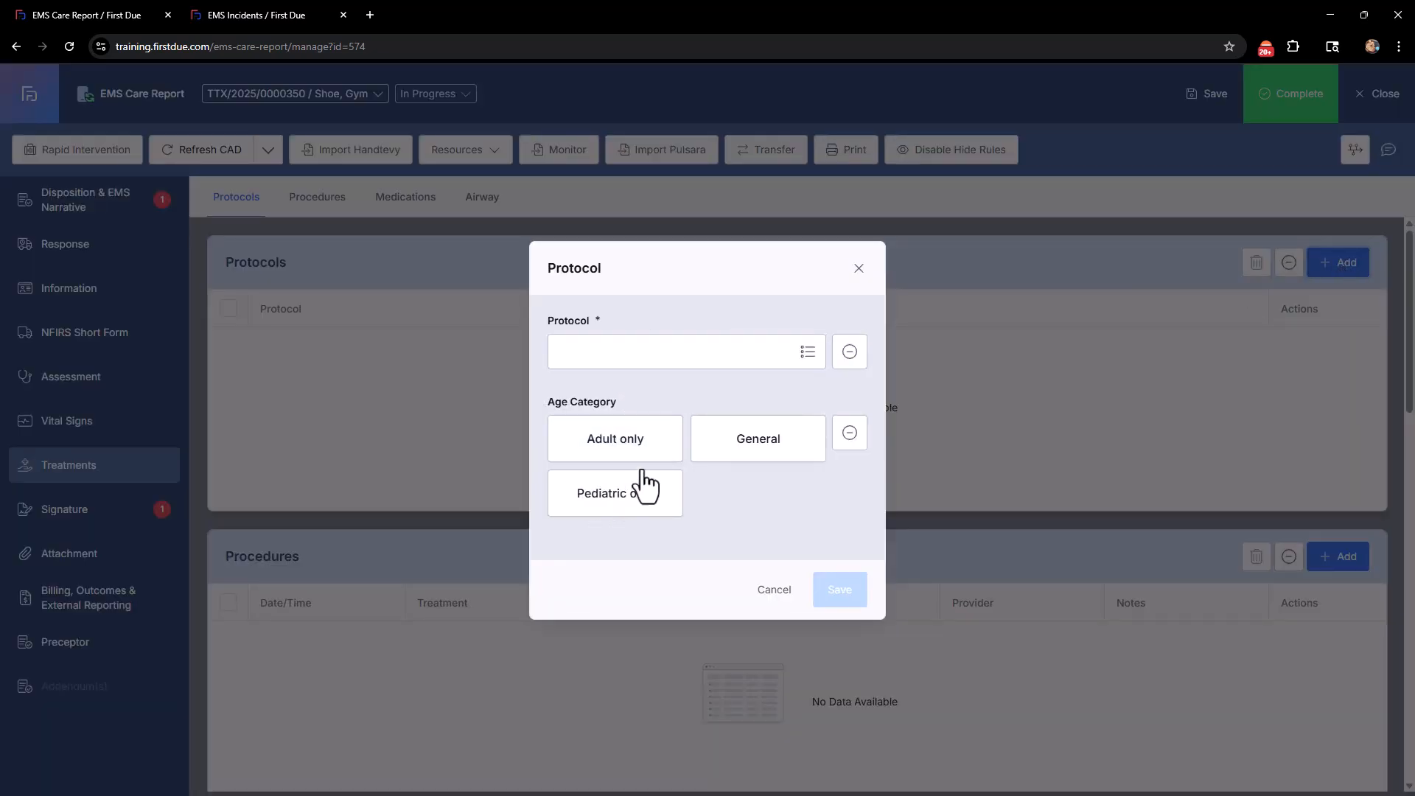
click(779, 592)
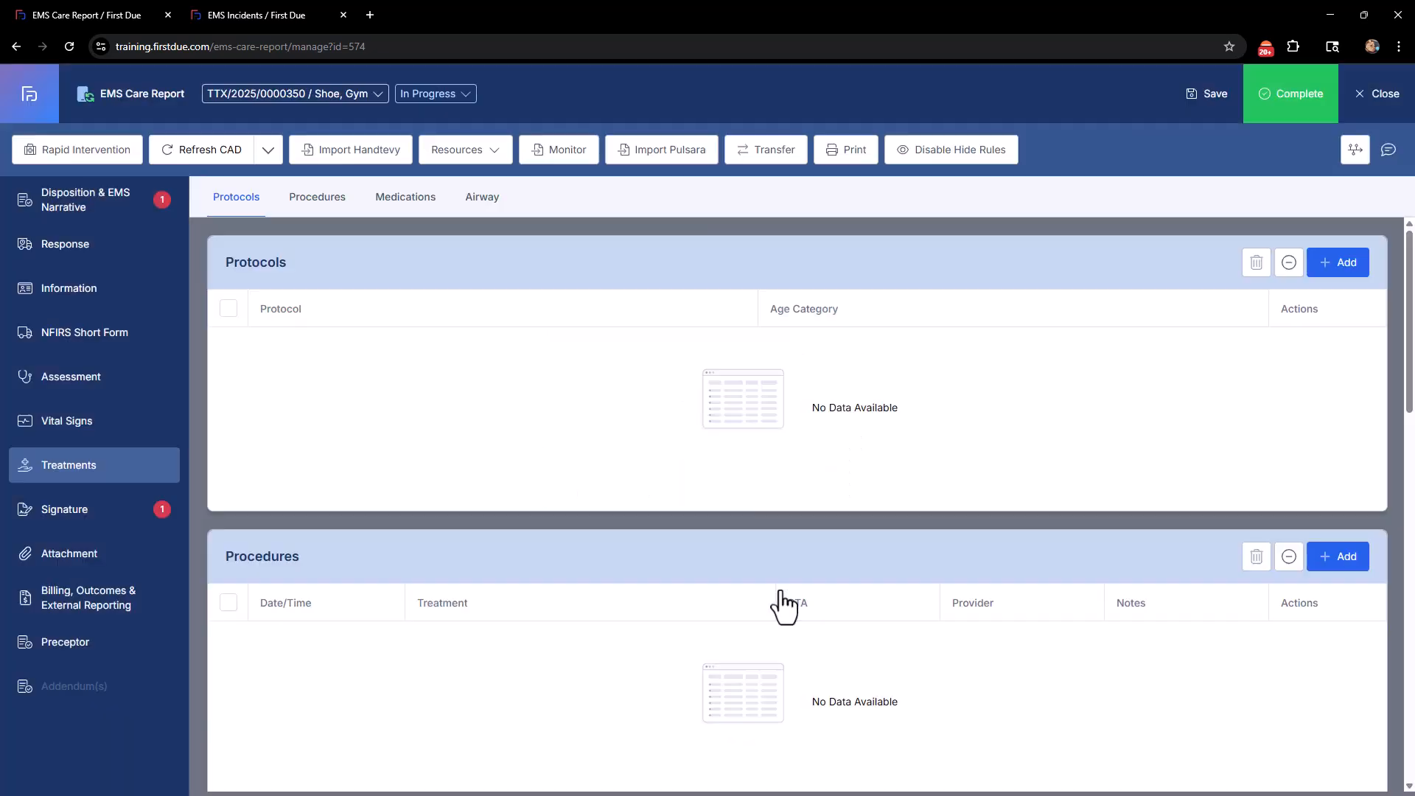
click(1342, 567)
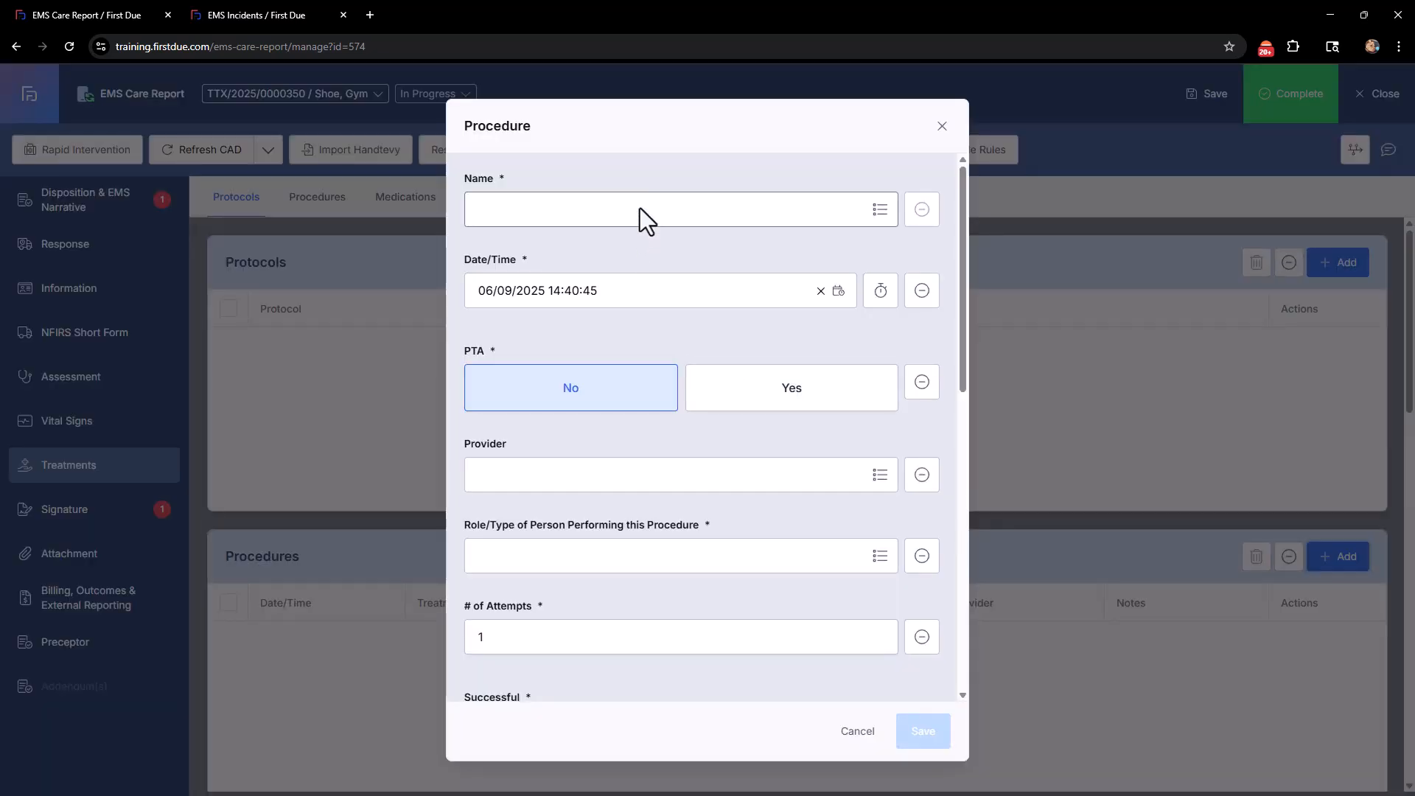
scroll(648, 369, down, 5)
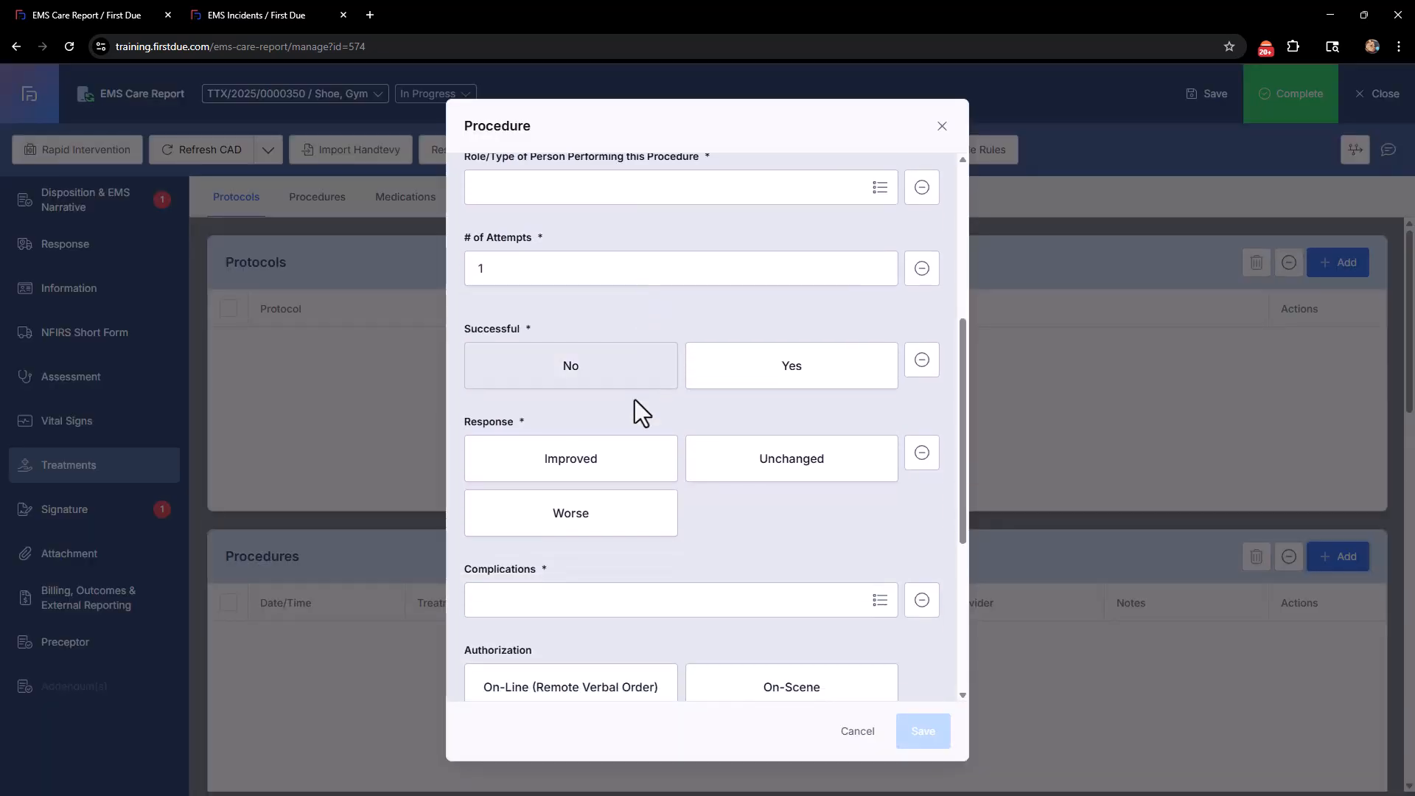
scroll(631, 452, down, 3)
click(857, 730)
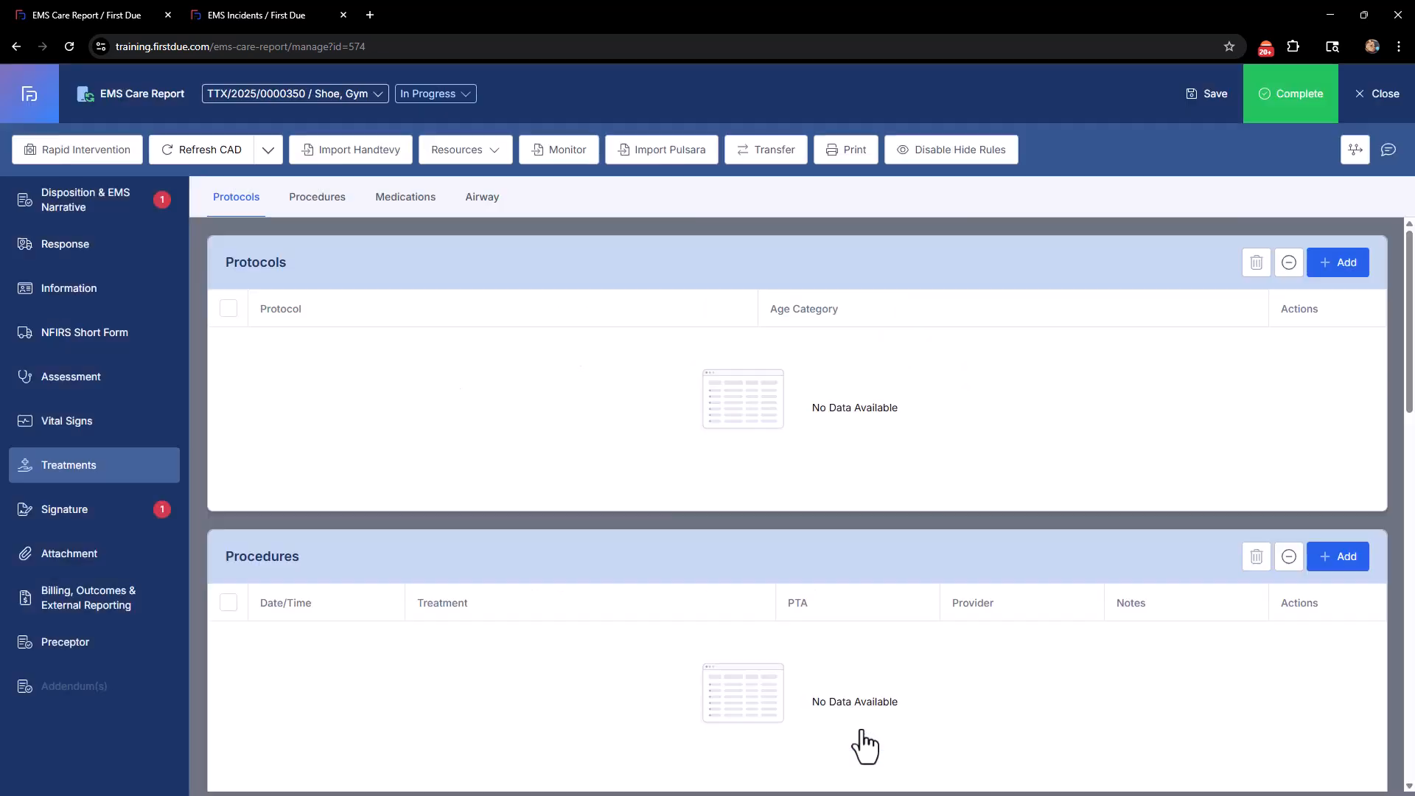
scroll(847, 669, down, 6)
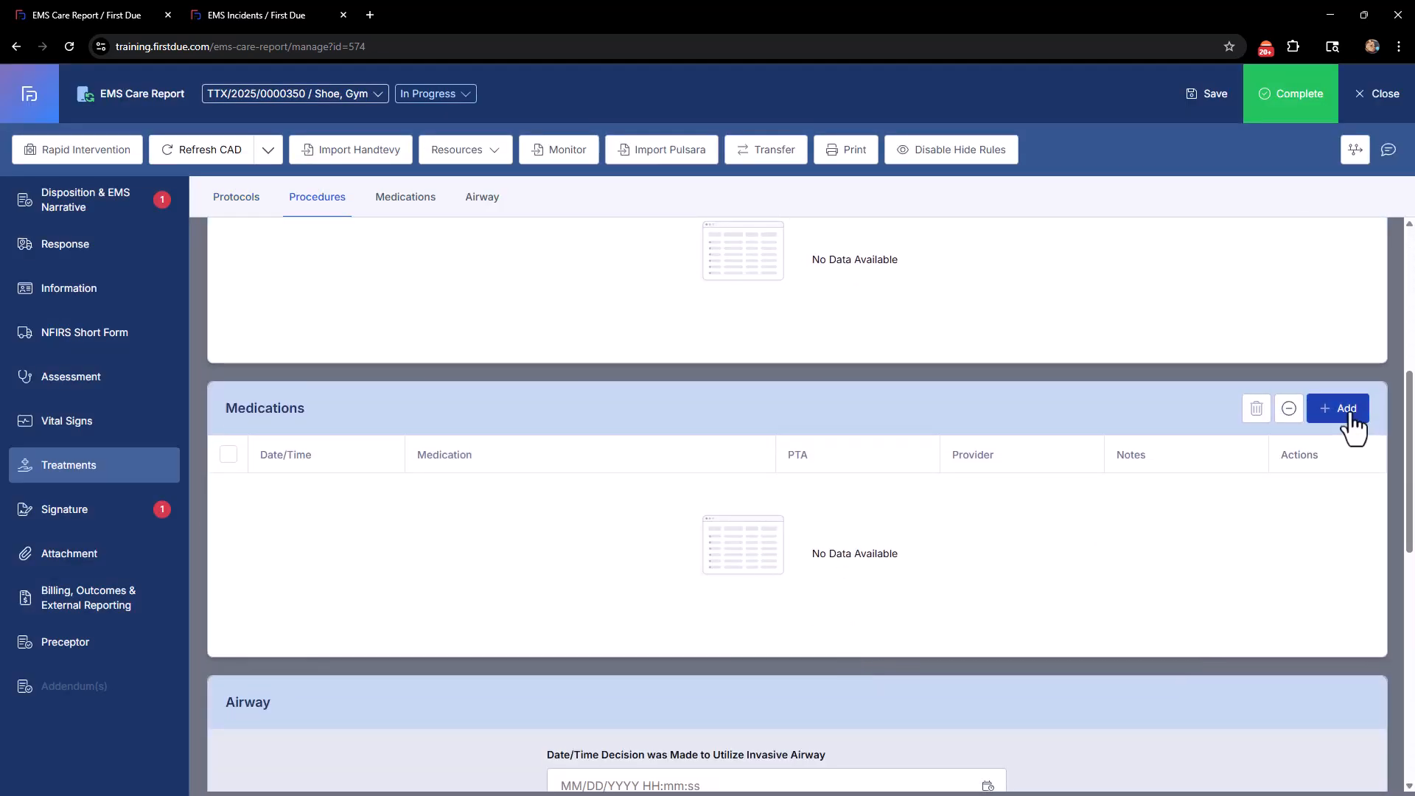
click(1347, 414)
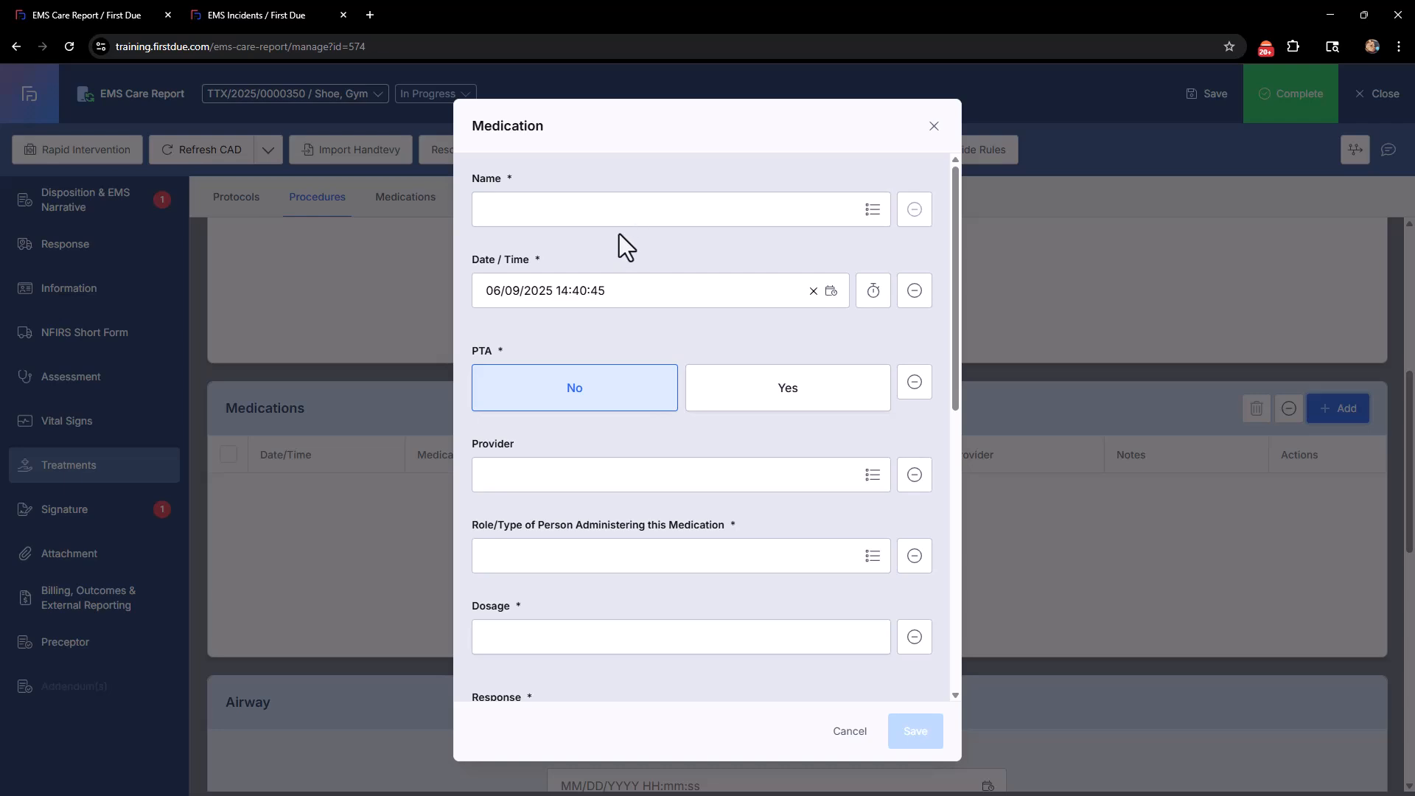
scroll(697, 446, down, 5)
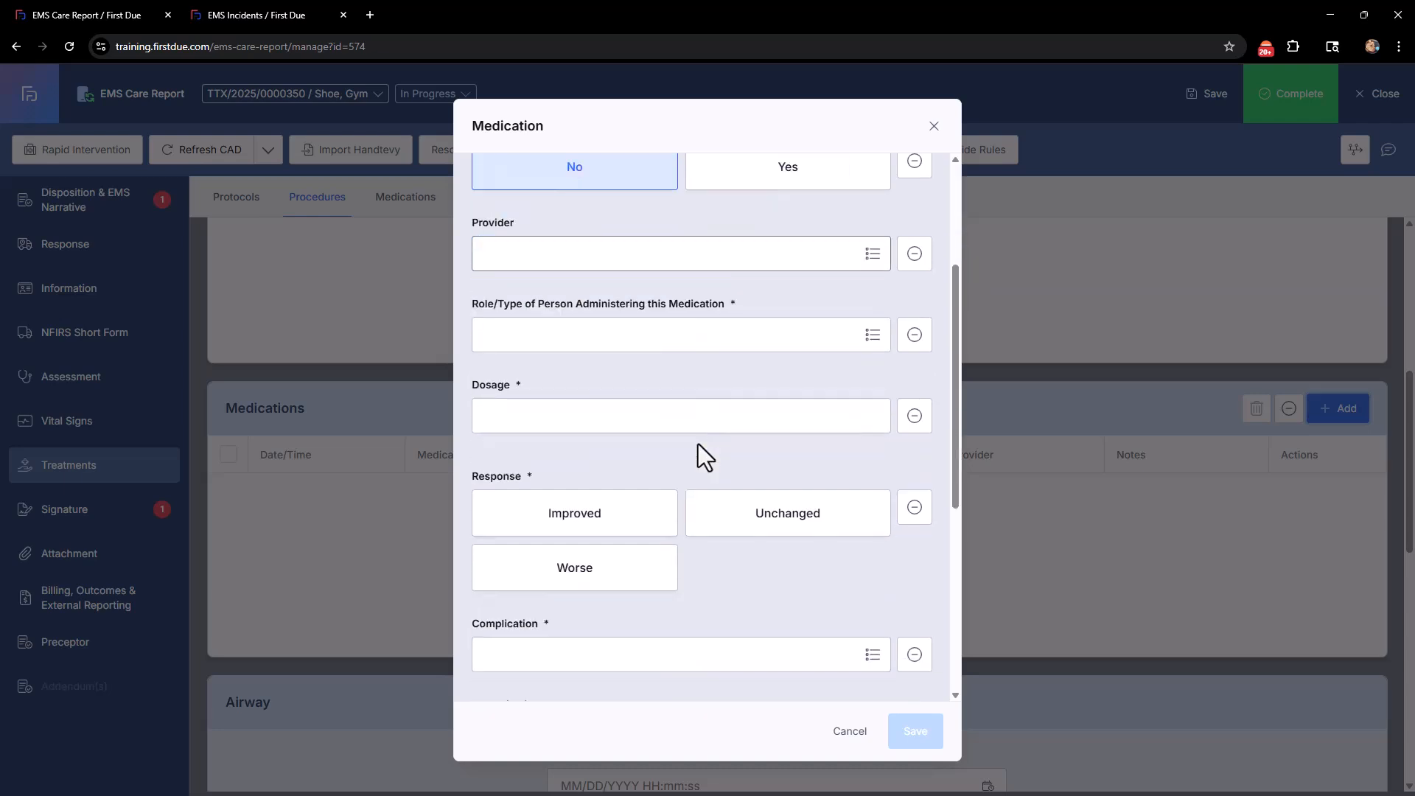
click(849, 732)
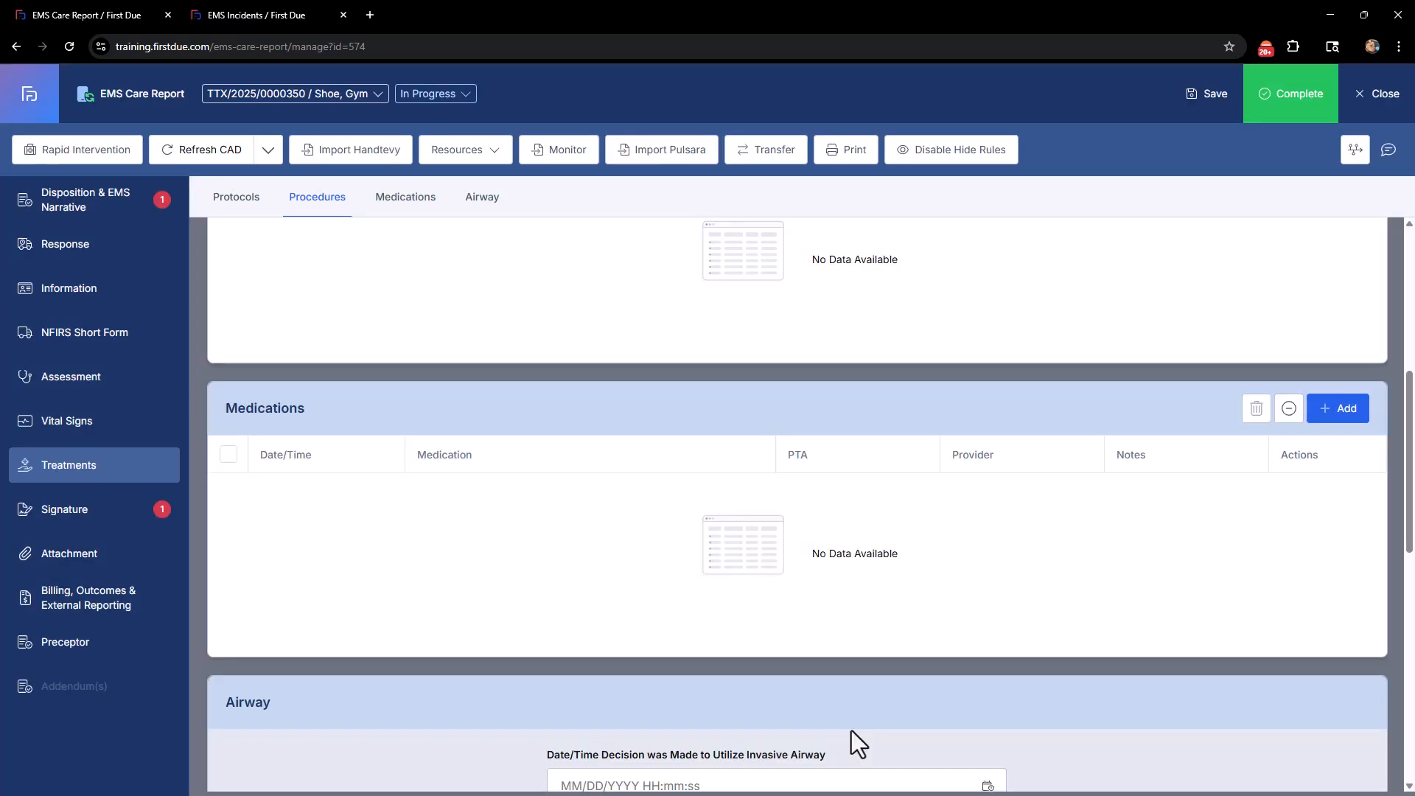
scroll(737, 582, up, 1)
scroll(519, 564, up, 2)
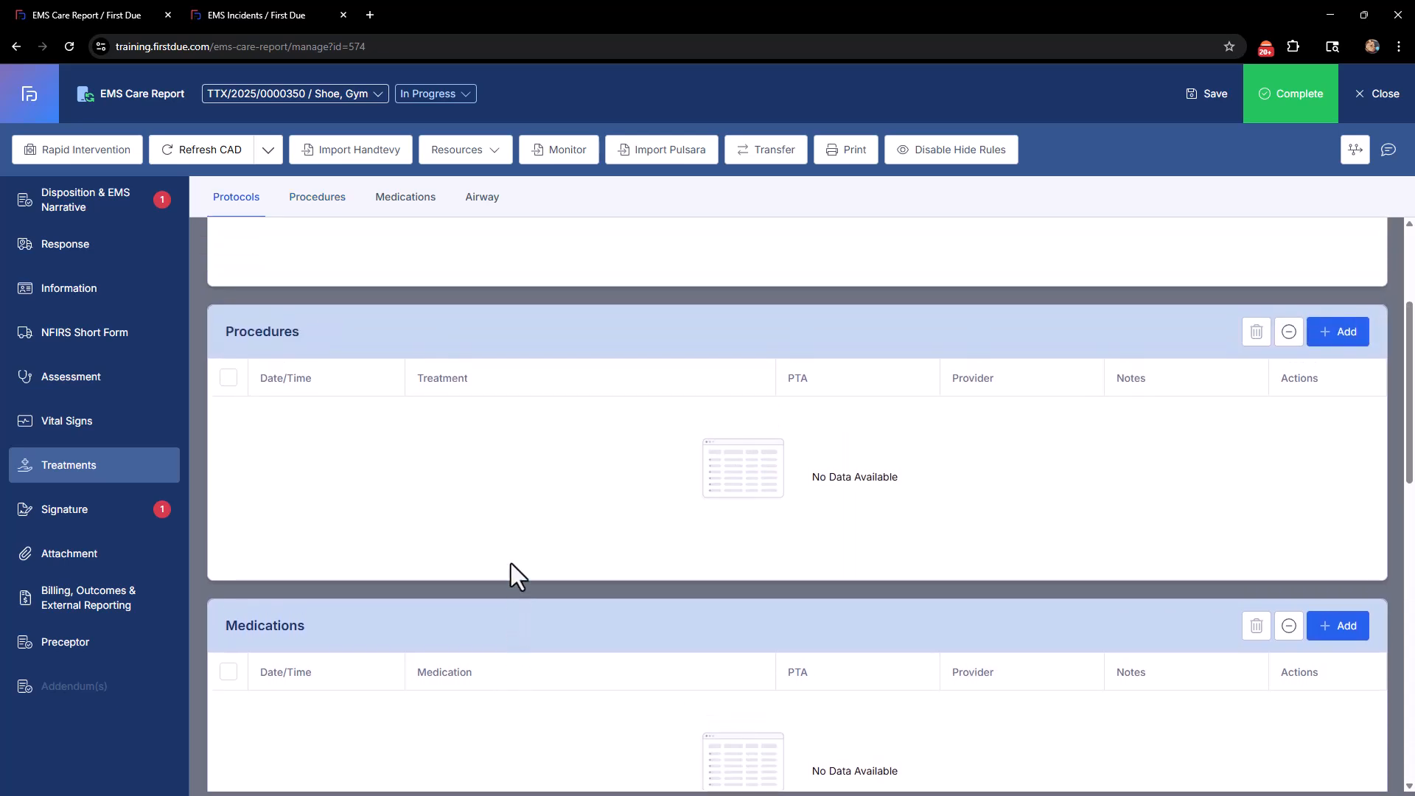
scroll(511, 563, up, 1)
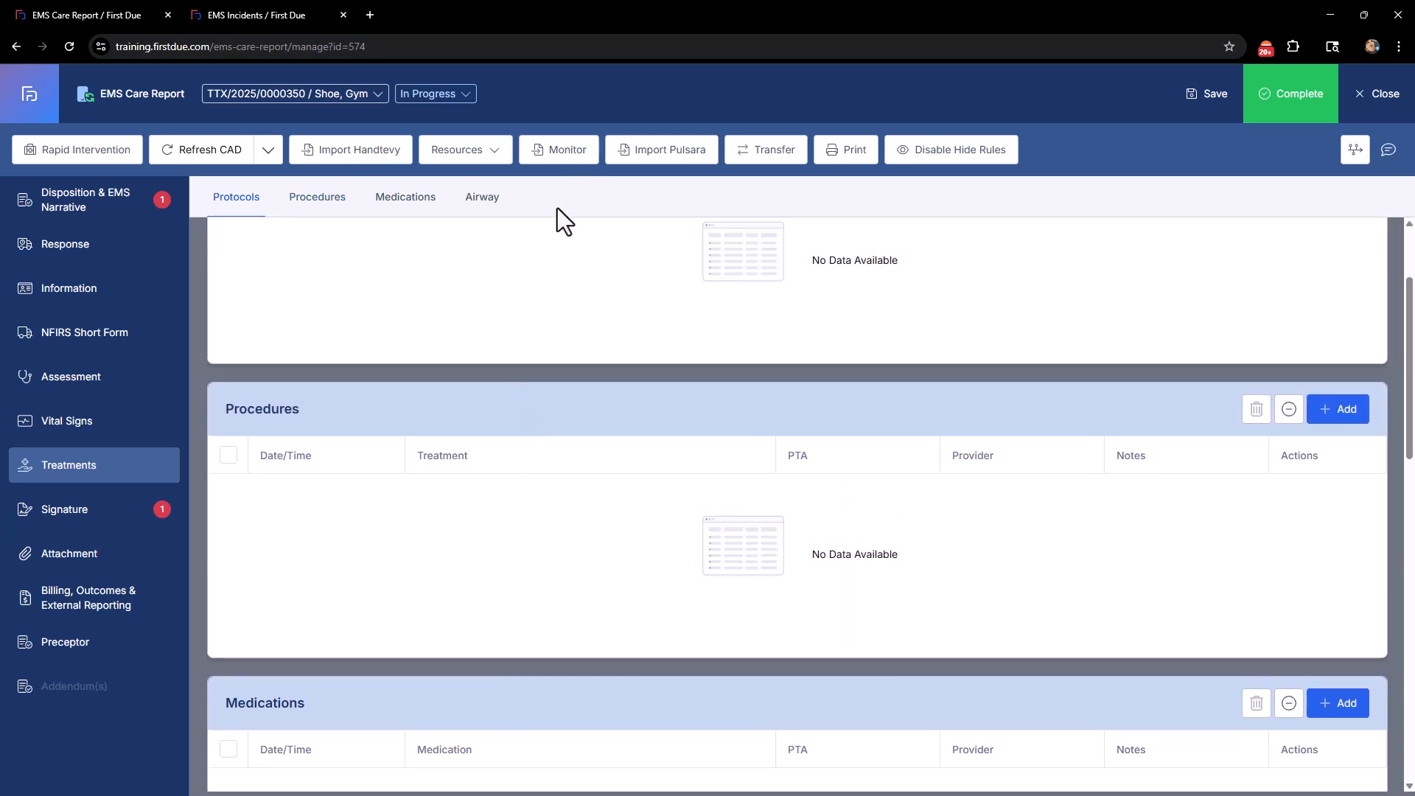
scroll(354, 545, down, 1)
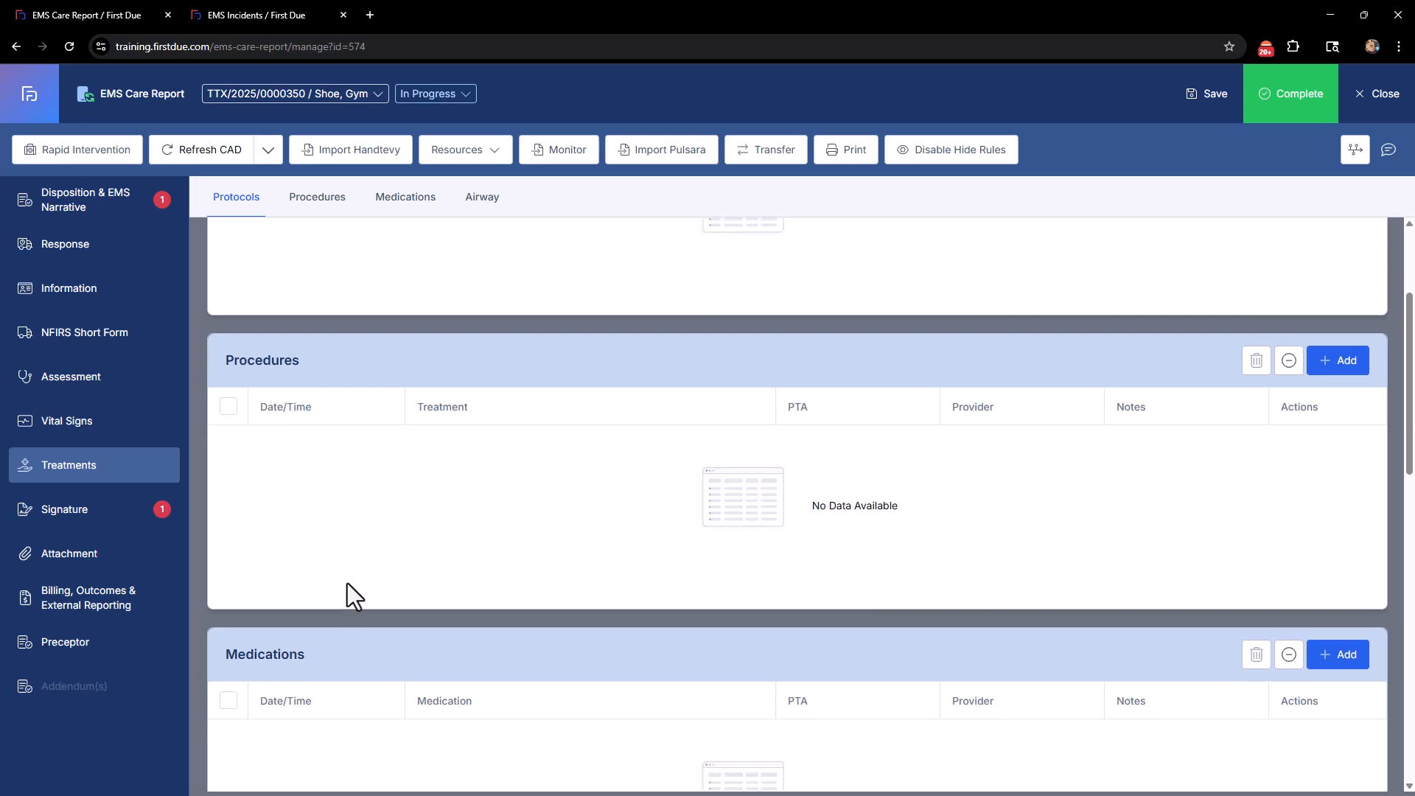
scroll(325, 589, up, 3)
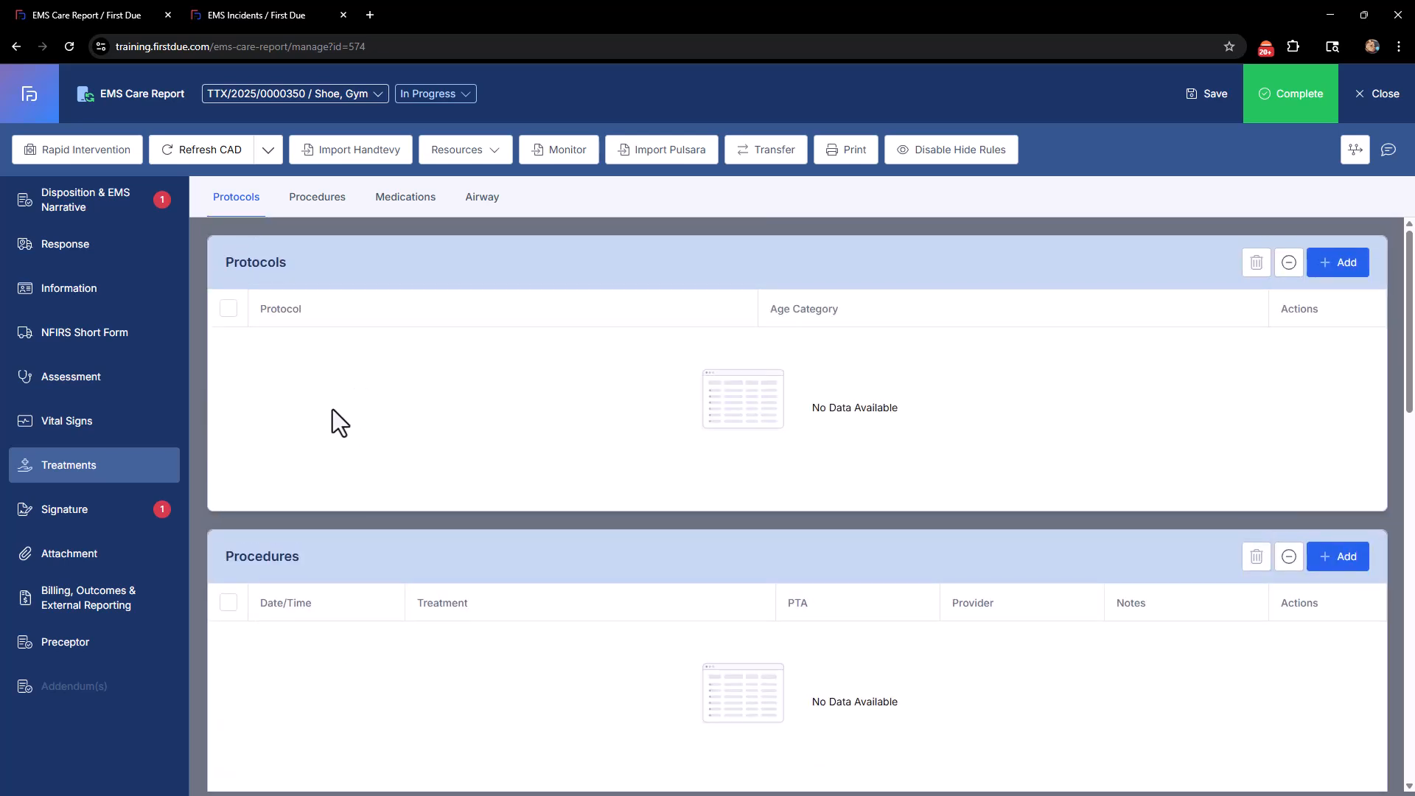
scroll(356, 609, down, 1)
scroll(426, 490, up, 1)
scroll(346, 587, down, 3)
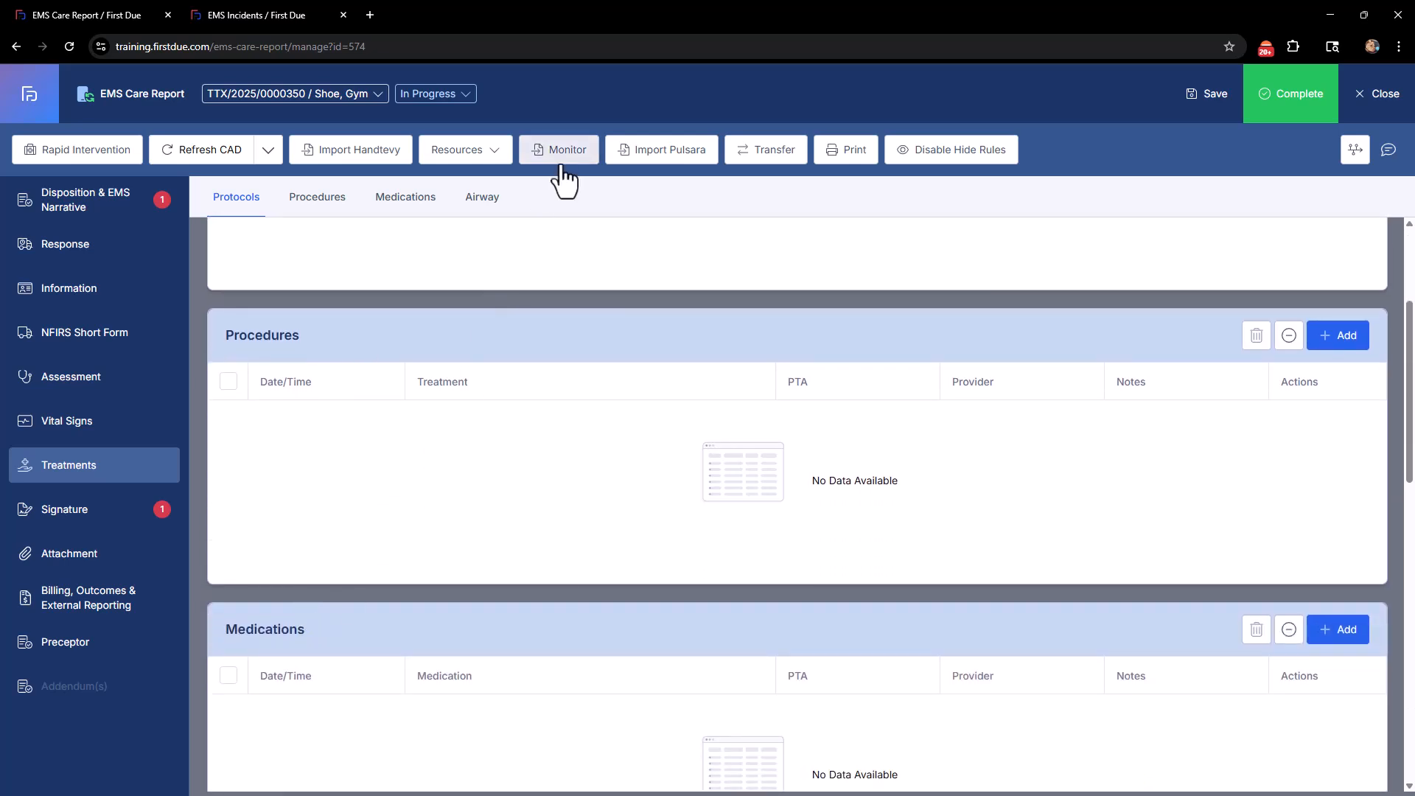
scroll(524, 382, down, 5)
scroll(412, 625, down, 3)
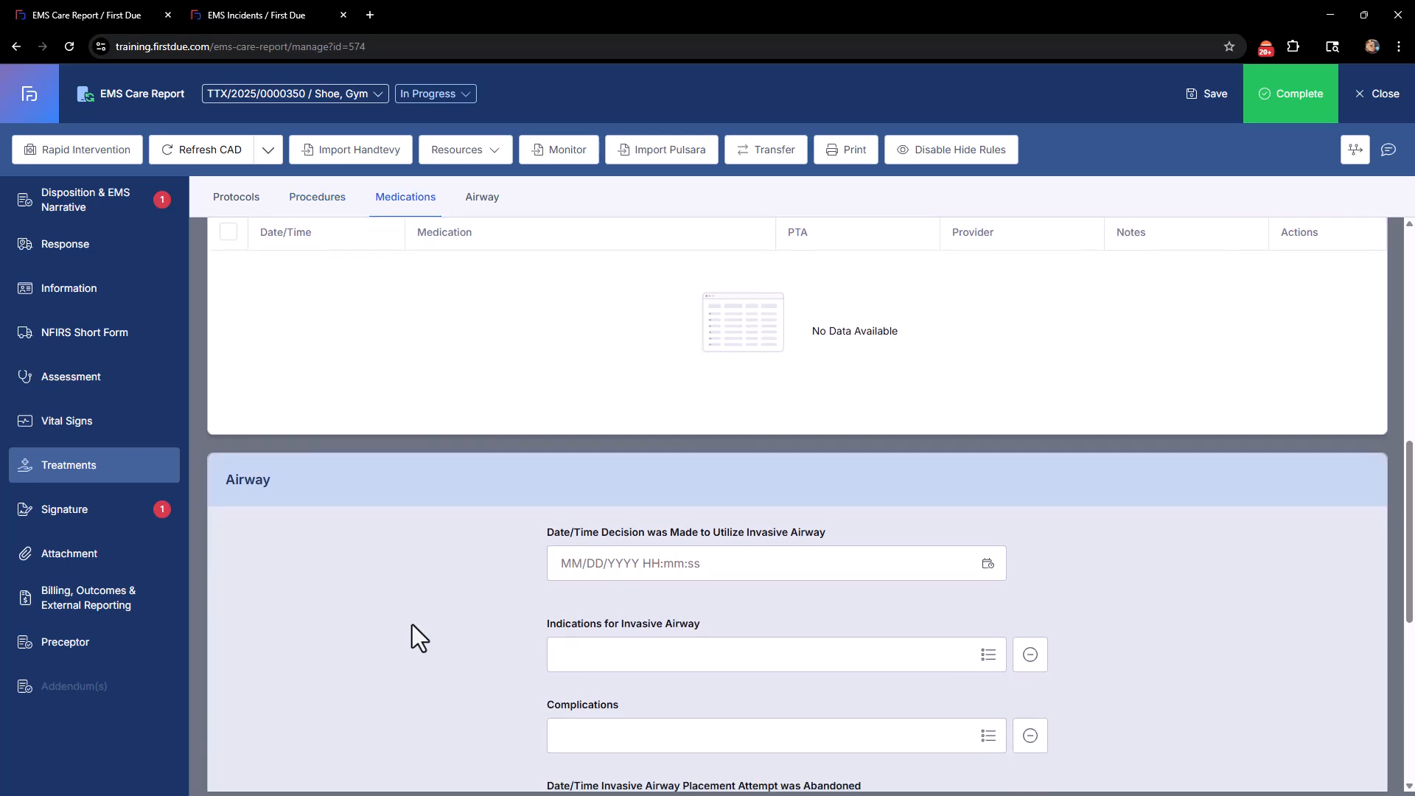
scroll(414, 612, down, 2)
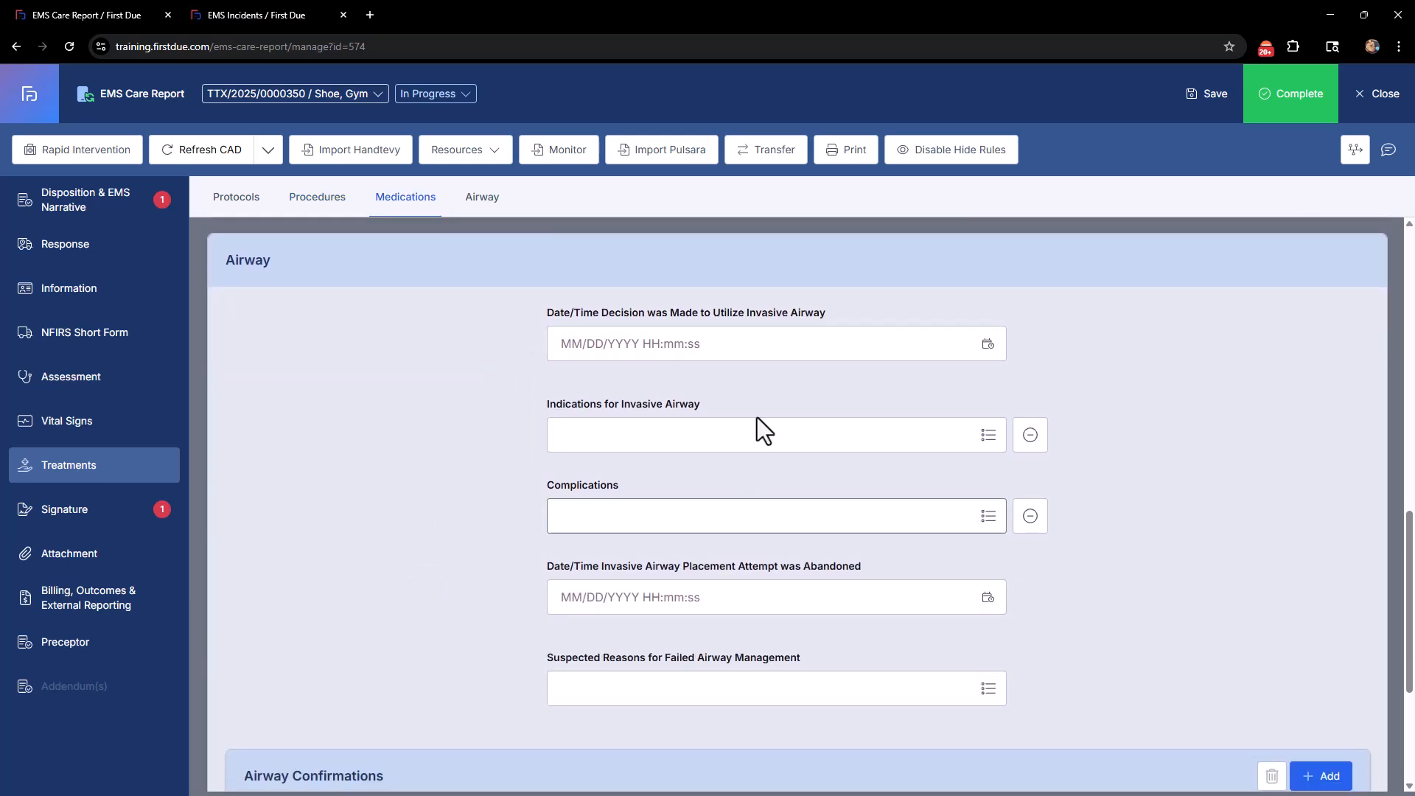
scroll(616, 413, down, 3)
scroll(611, 408, down, 1)
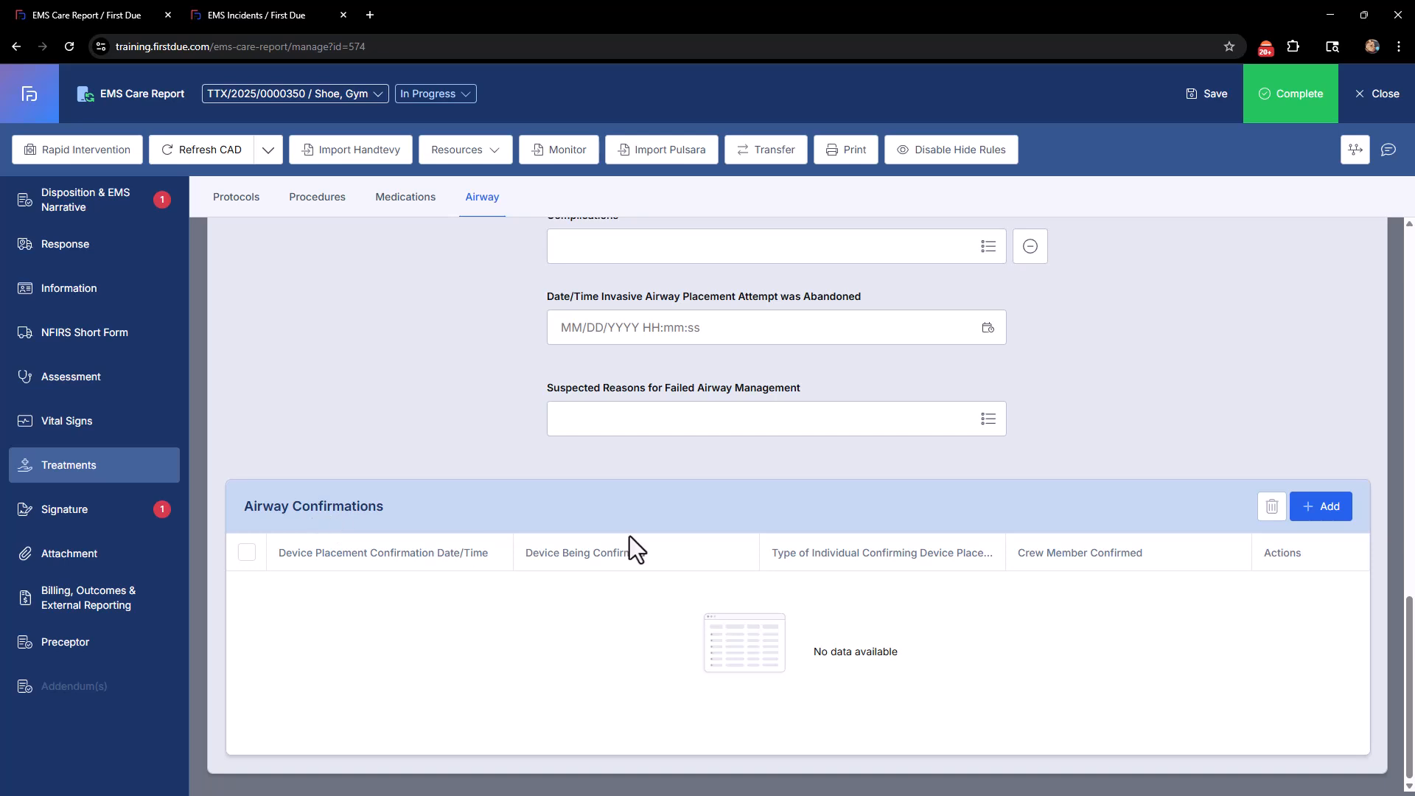
click(1316, 509)
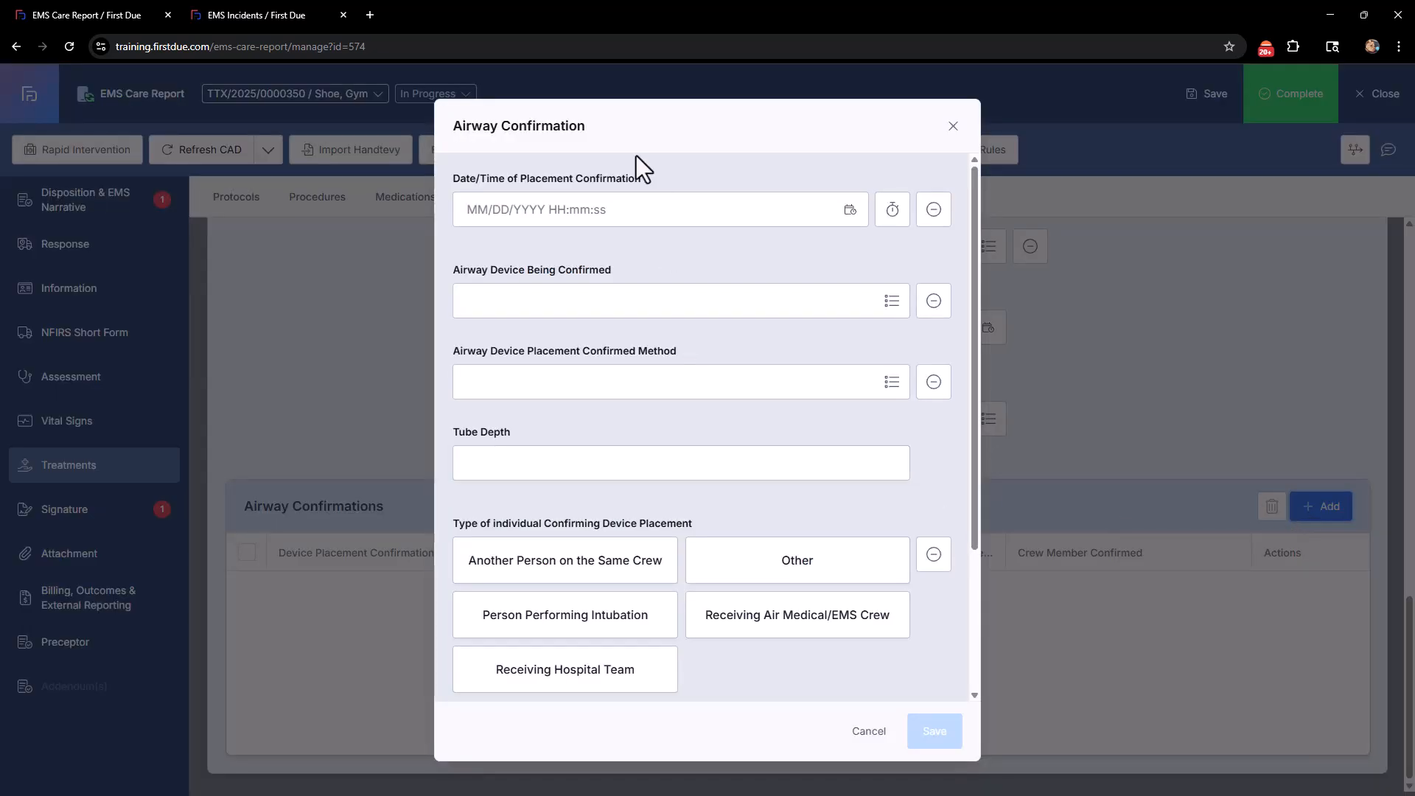
click(868, 744)
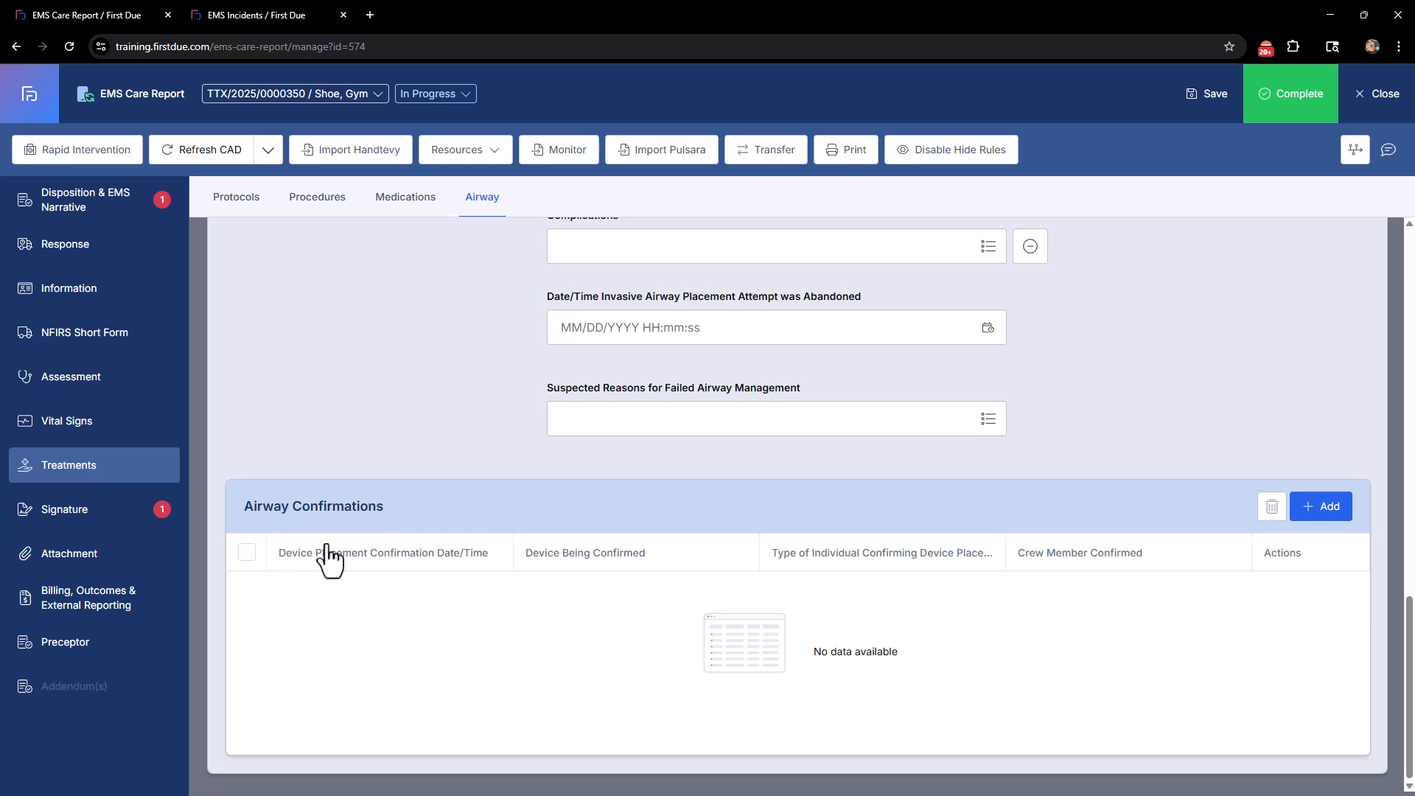
Show the Signature section, with supervisory review Yes and two pending signature blocks
click(72, 517)
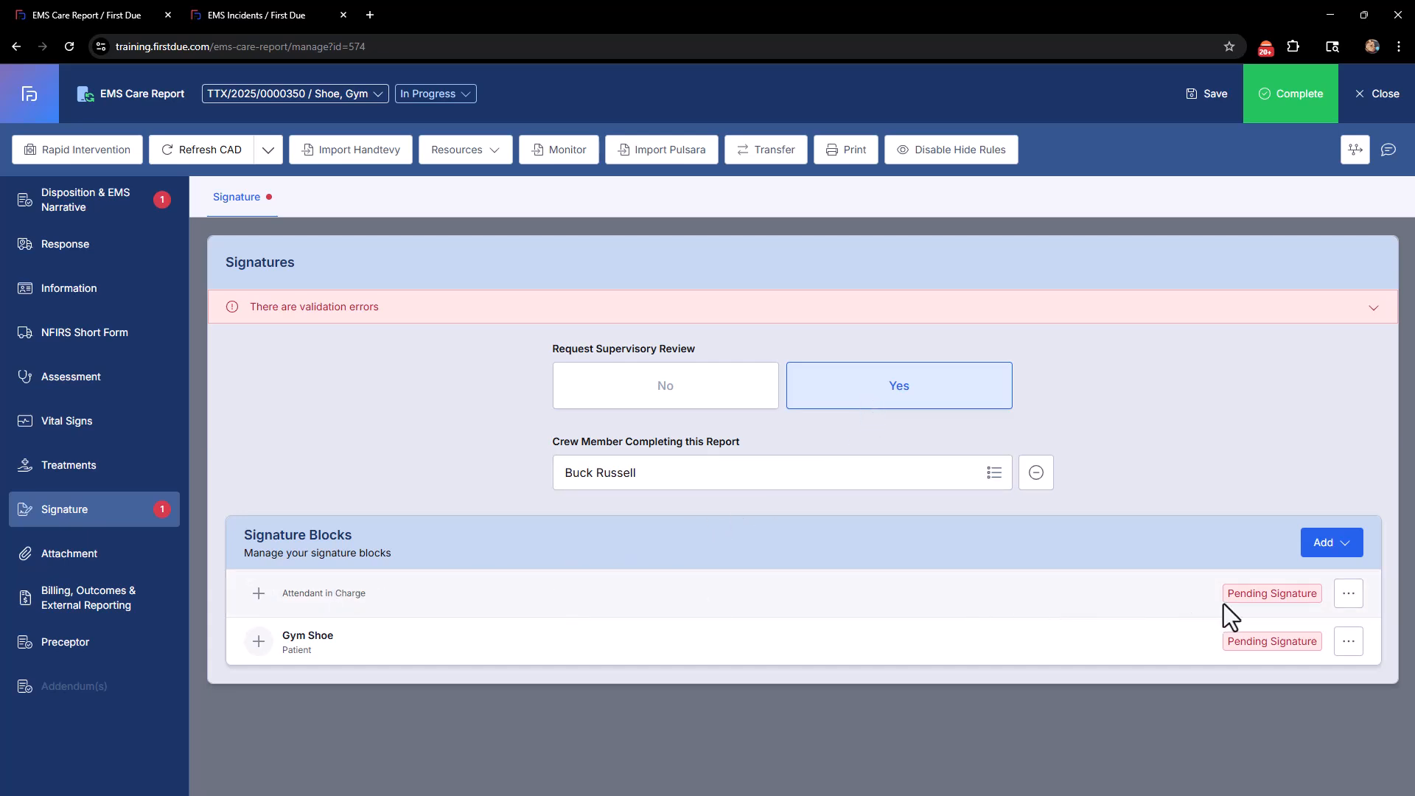
Set the Attendant in Charge signer to EMS Primary Care Provider for Airway Verification - English, discarding a drawn signature
click(1349, 593)
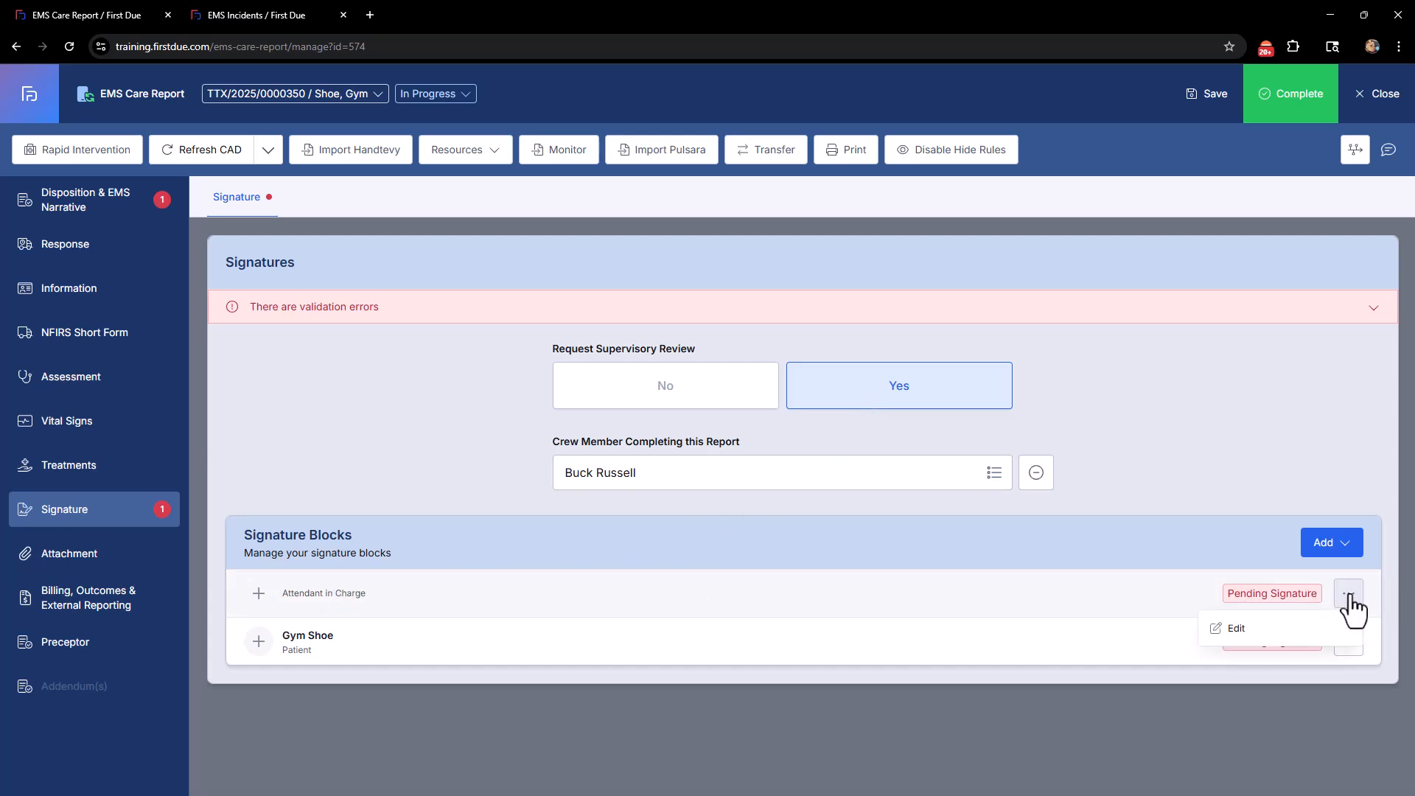
click(1229, 632)
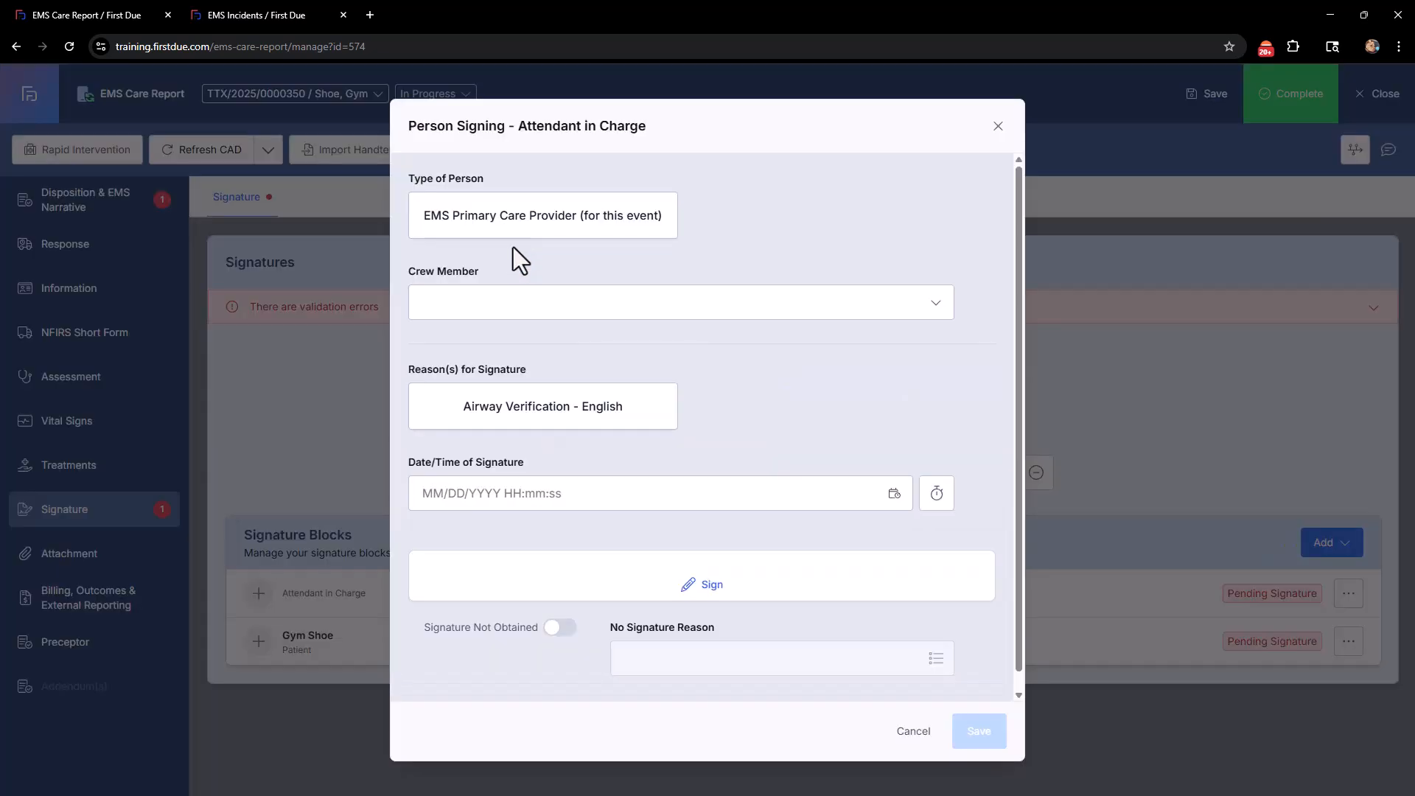
click(498, 245)
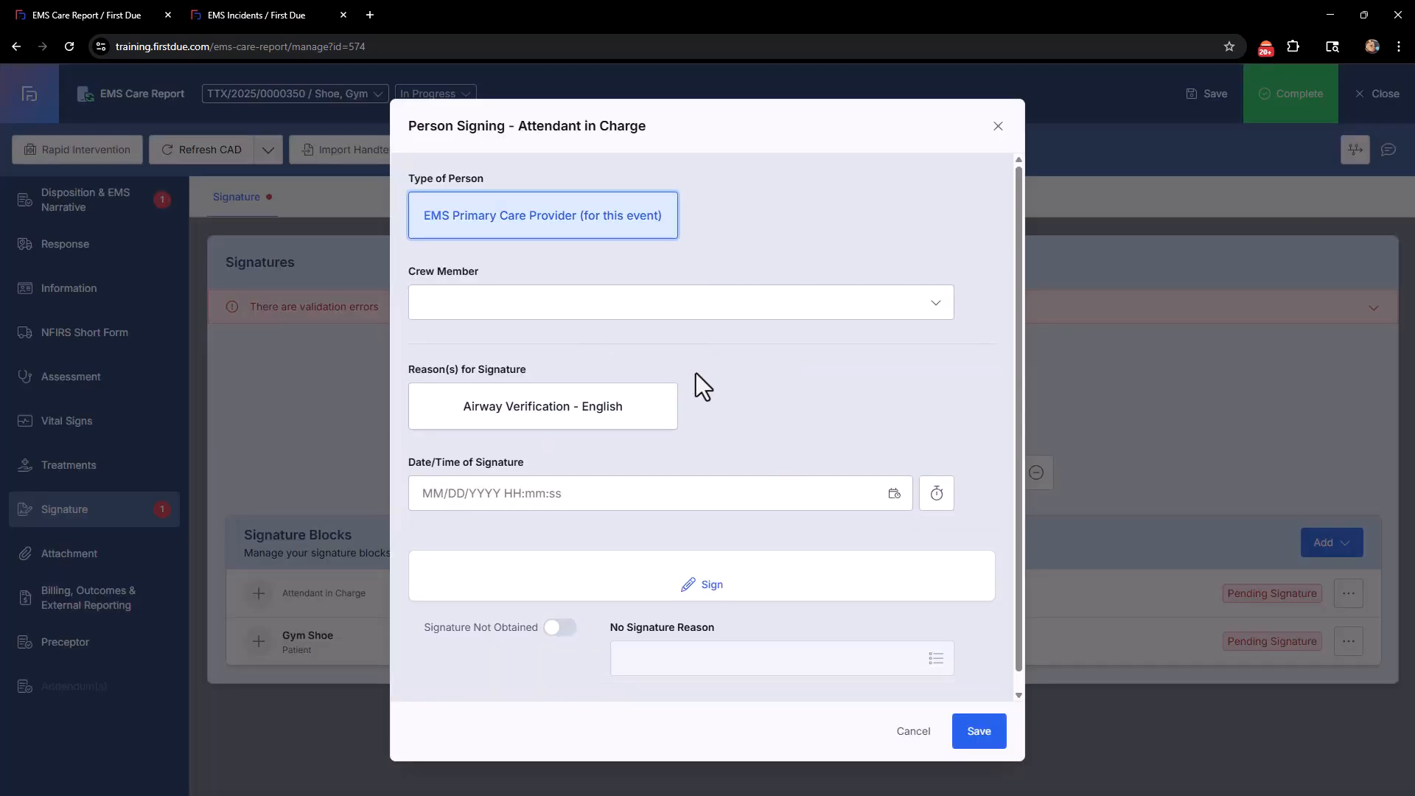
click(569, 421)
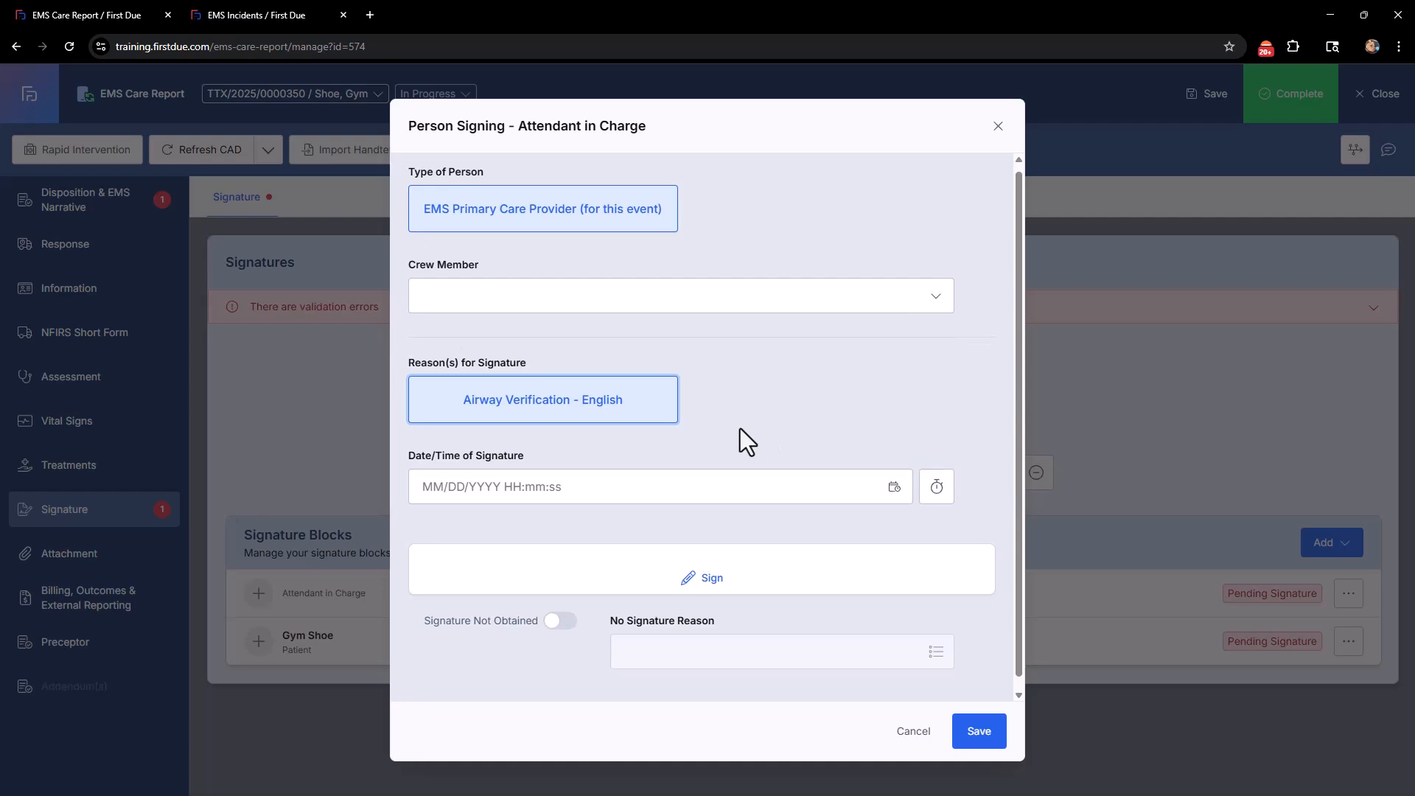
scroll(730, 486, down, 1)
click(712, 566)
drag(580, 550, 631, 507)
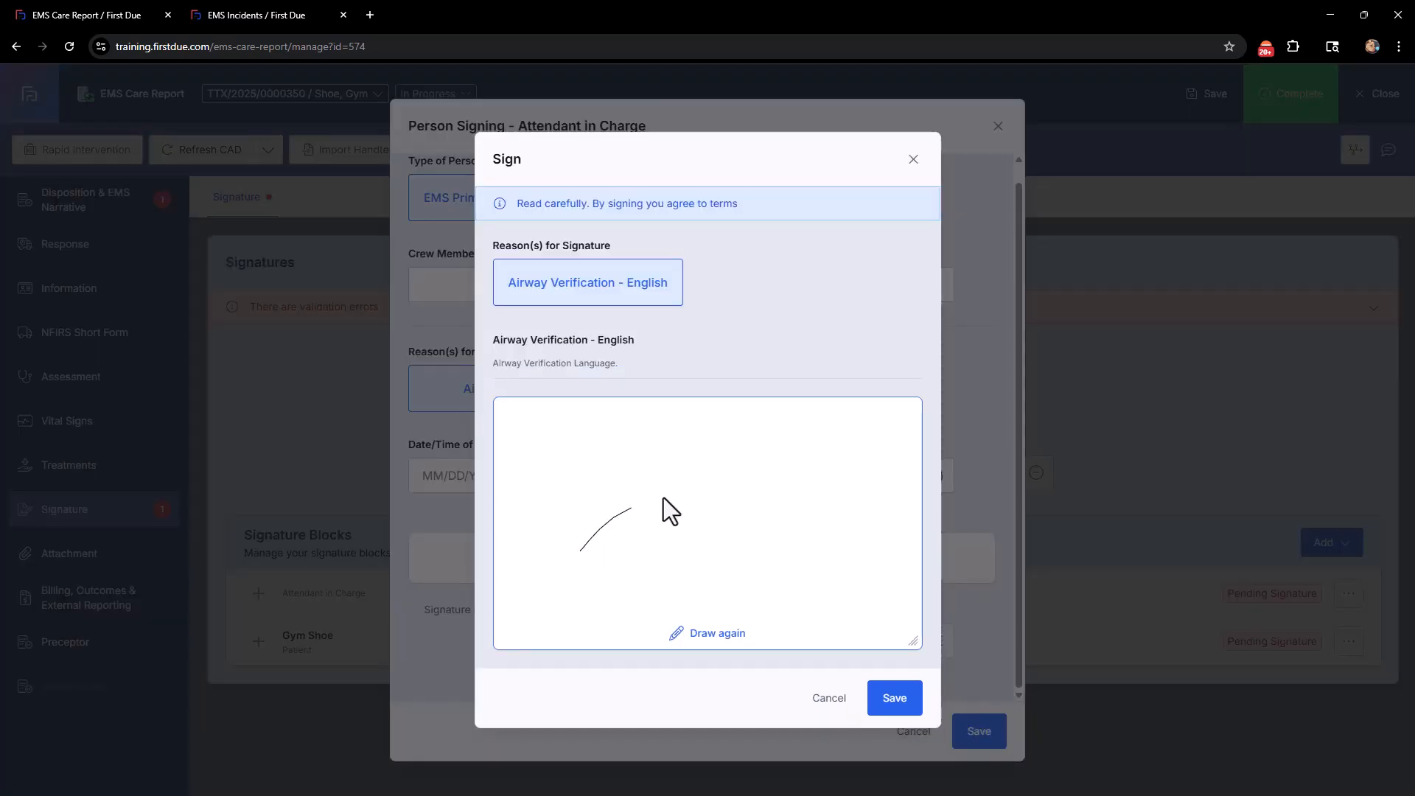
click(836, 700)
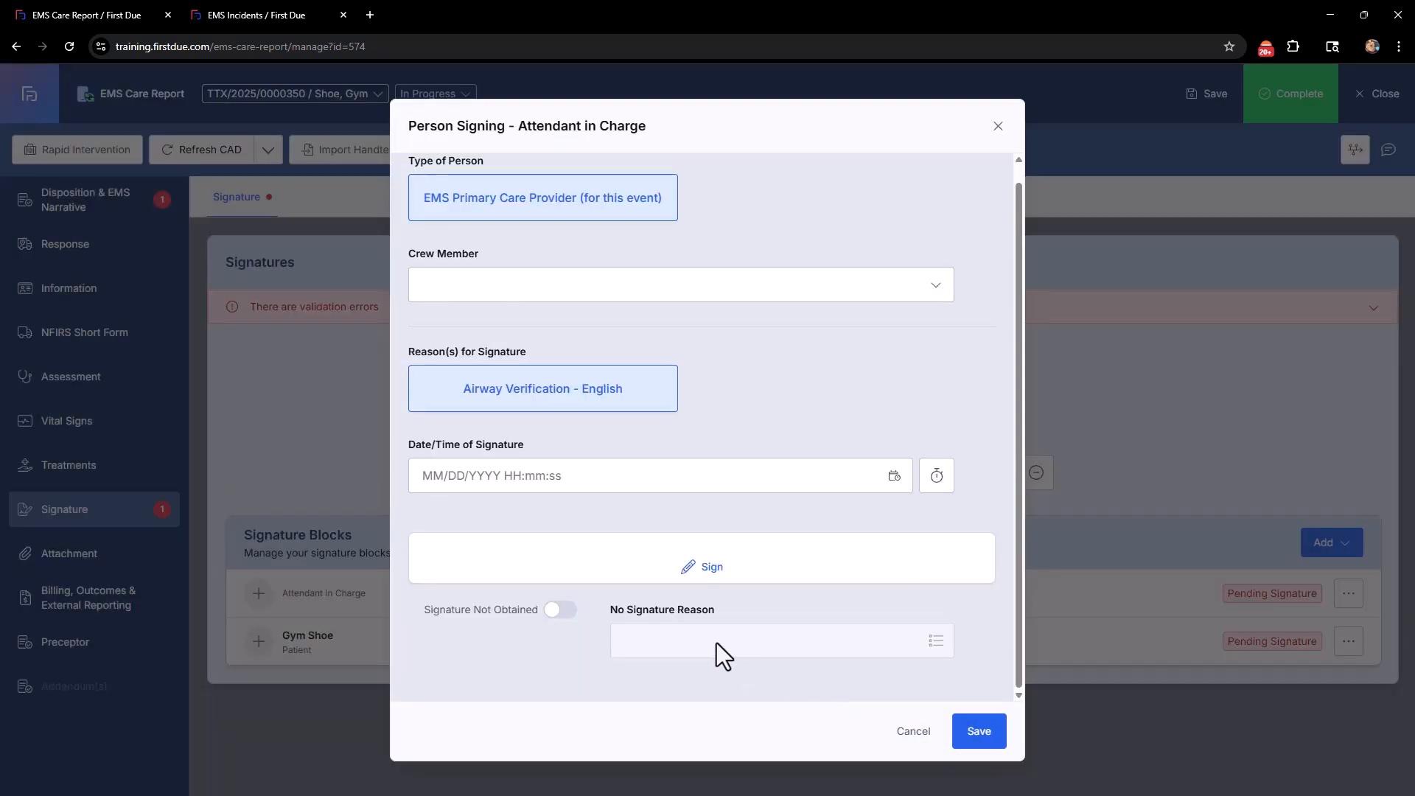
Mark the signature not obtained with reason Not Signed - Language Barrier and save the signer
click(558, 617)
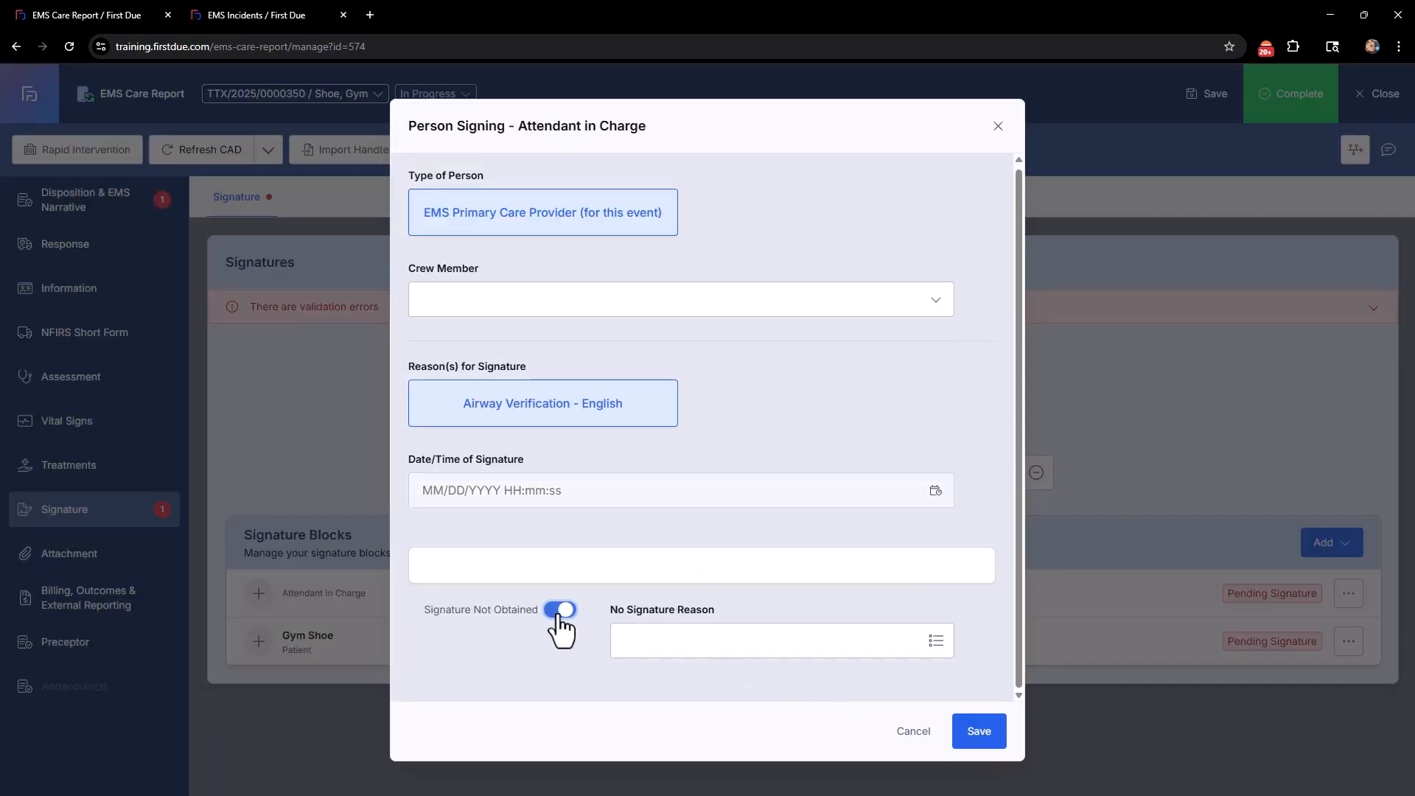
click(705, 644)
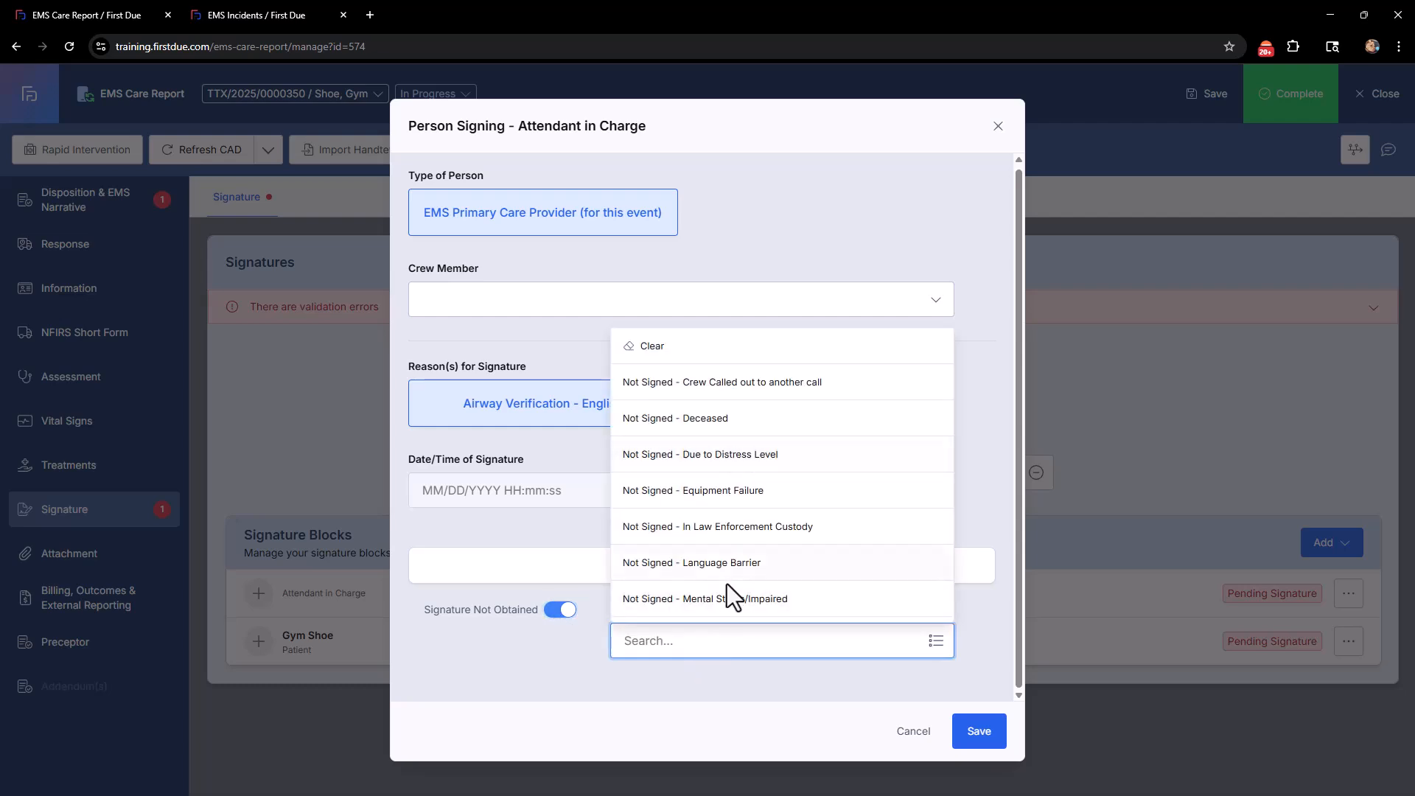
click(572, 644)
click(834, 640)
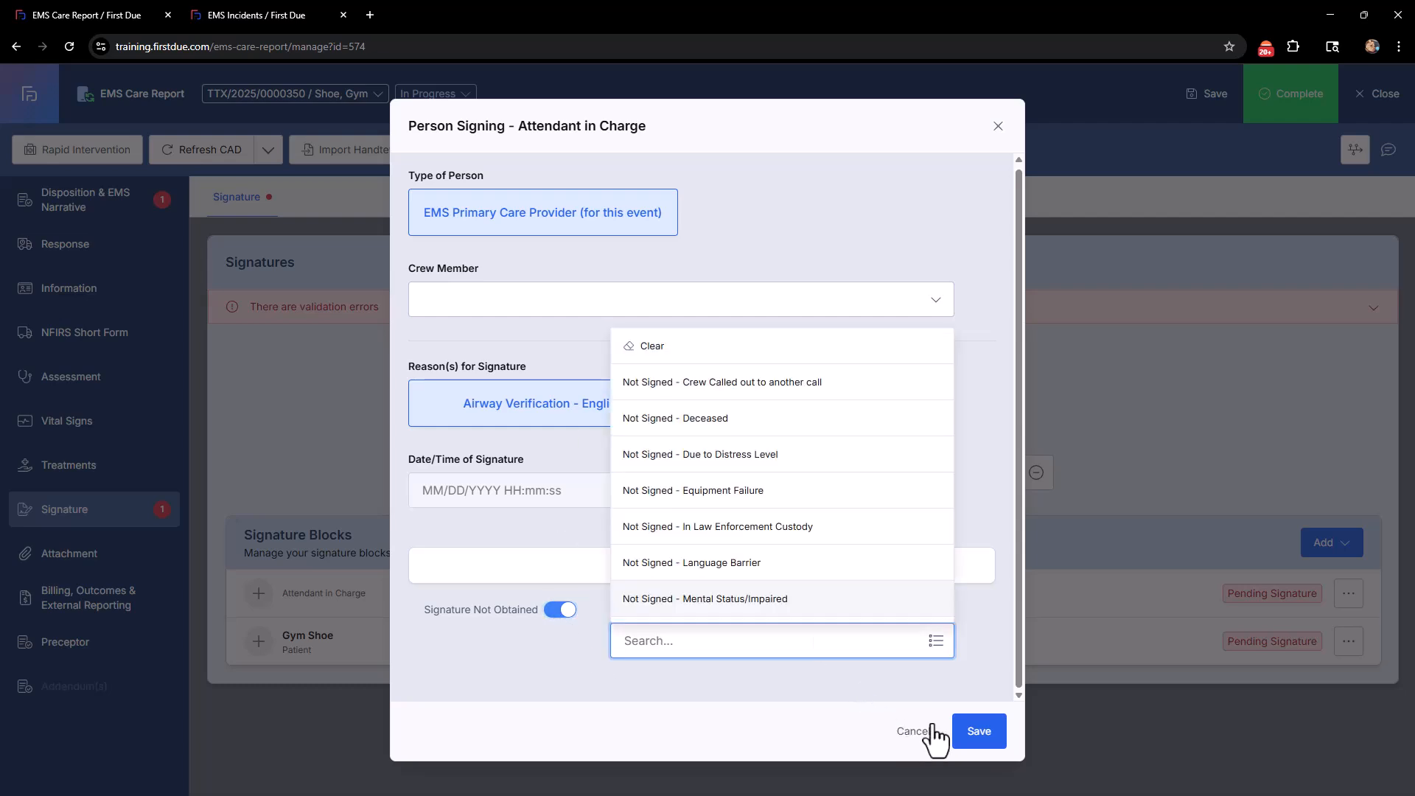
click(974, 728)
click(763, 639)
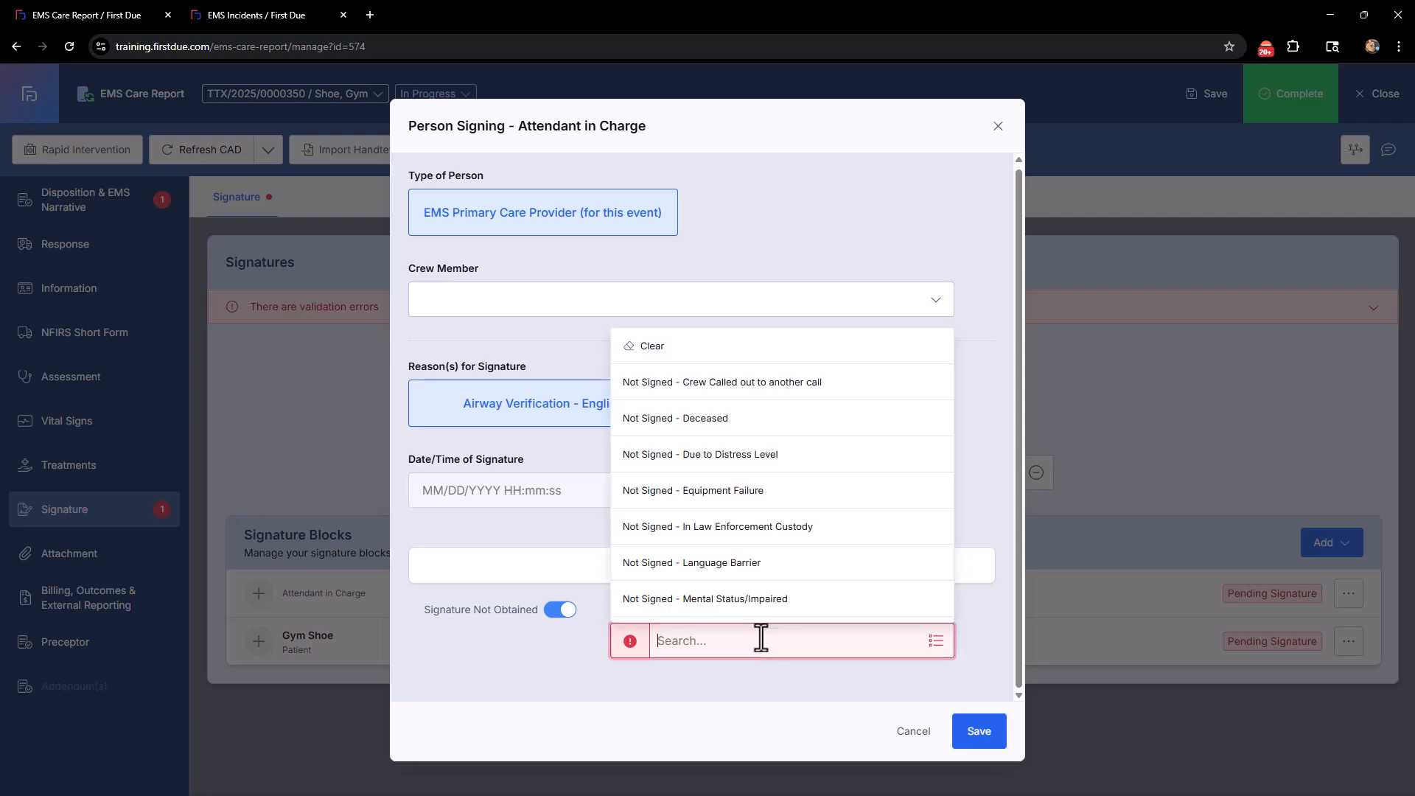
click(728, 571)
click(980, 732)
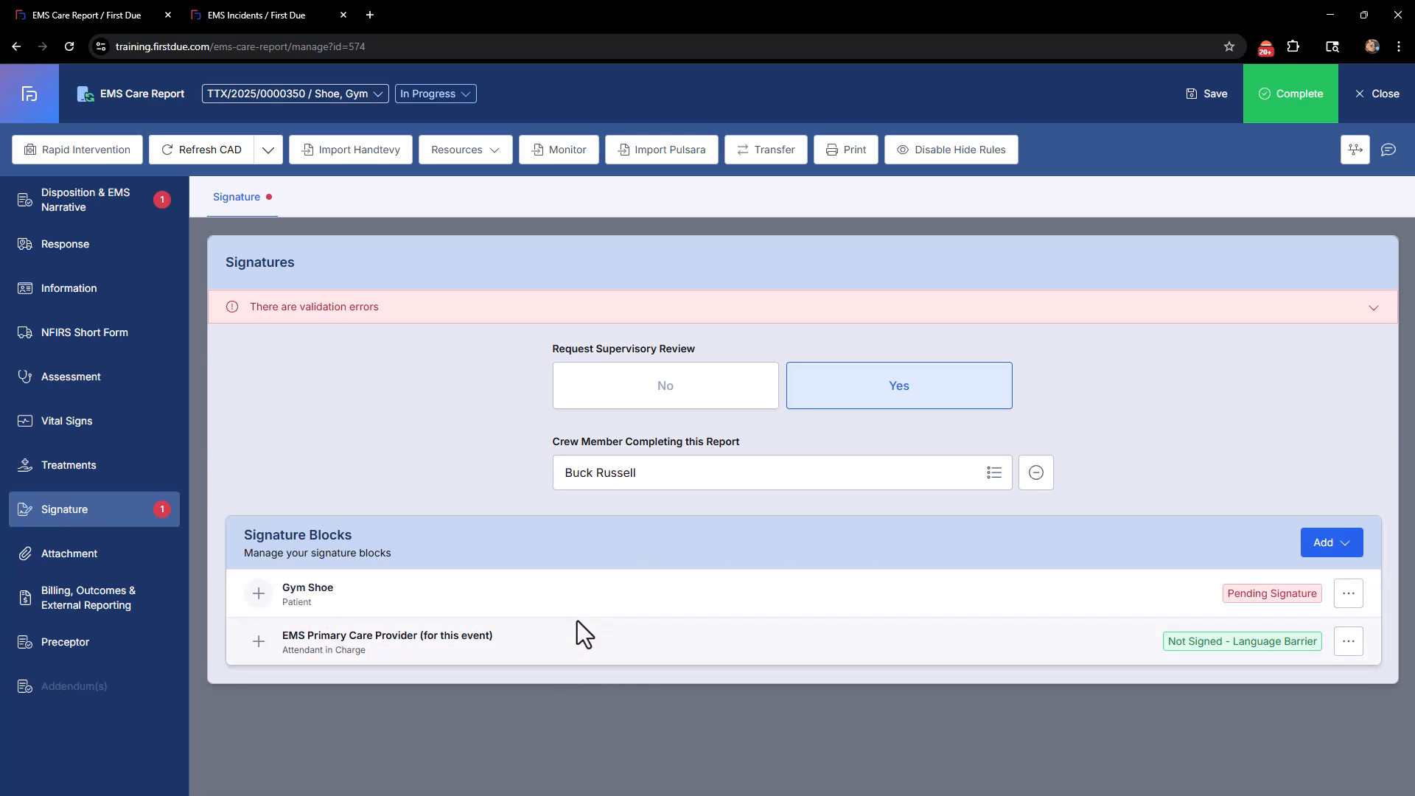
Check the available signature block types without adding one, then go to the empty Attachments section
click(1335, 549)
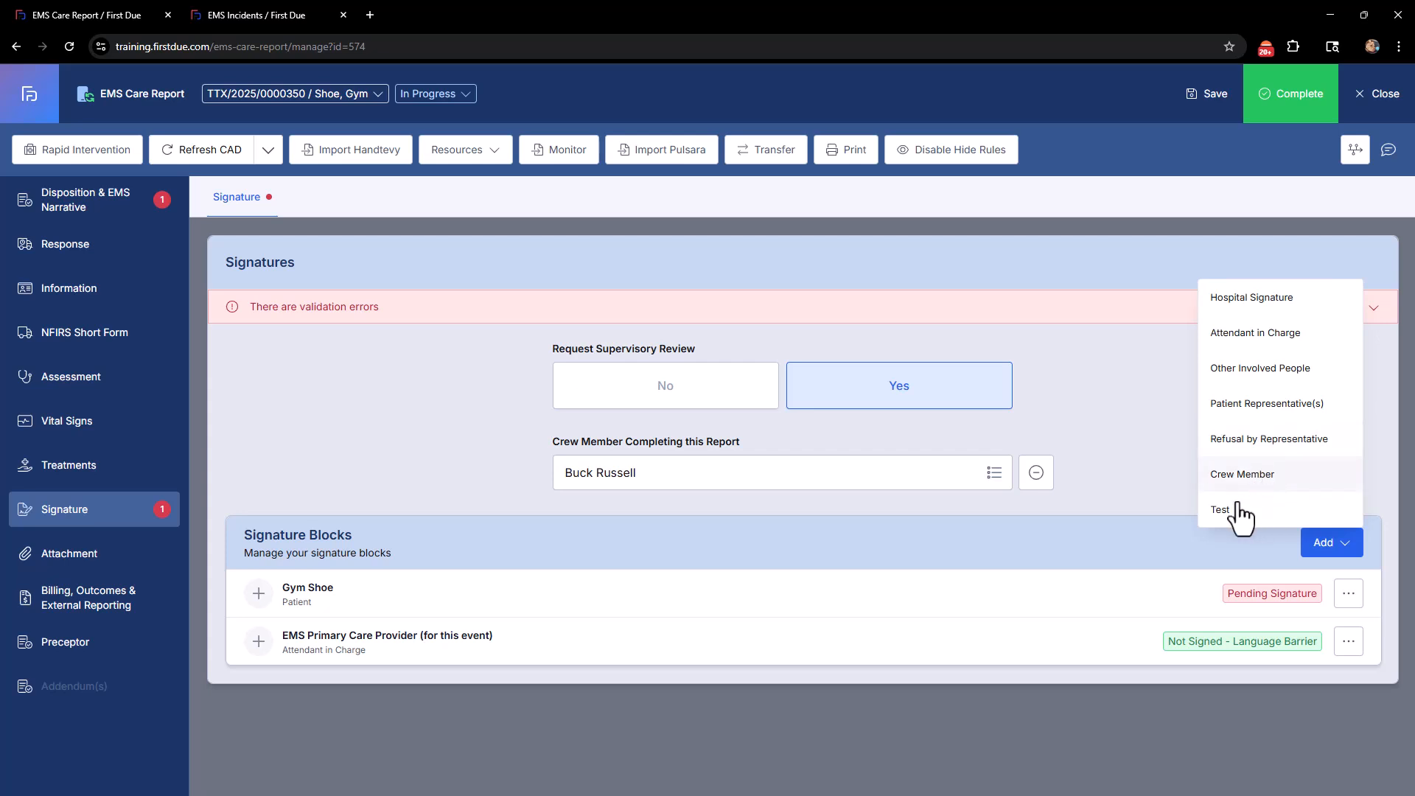
click(1142, 541)
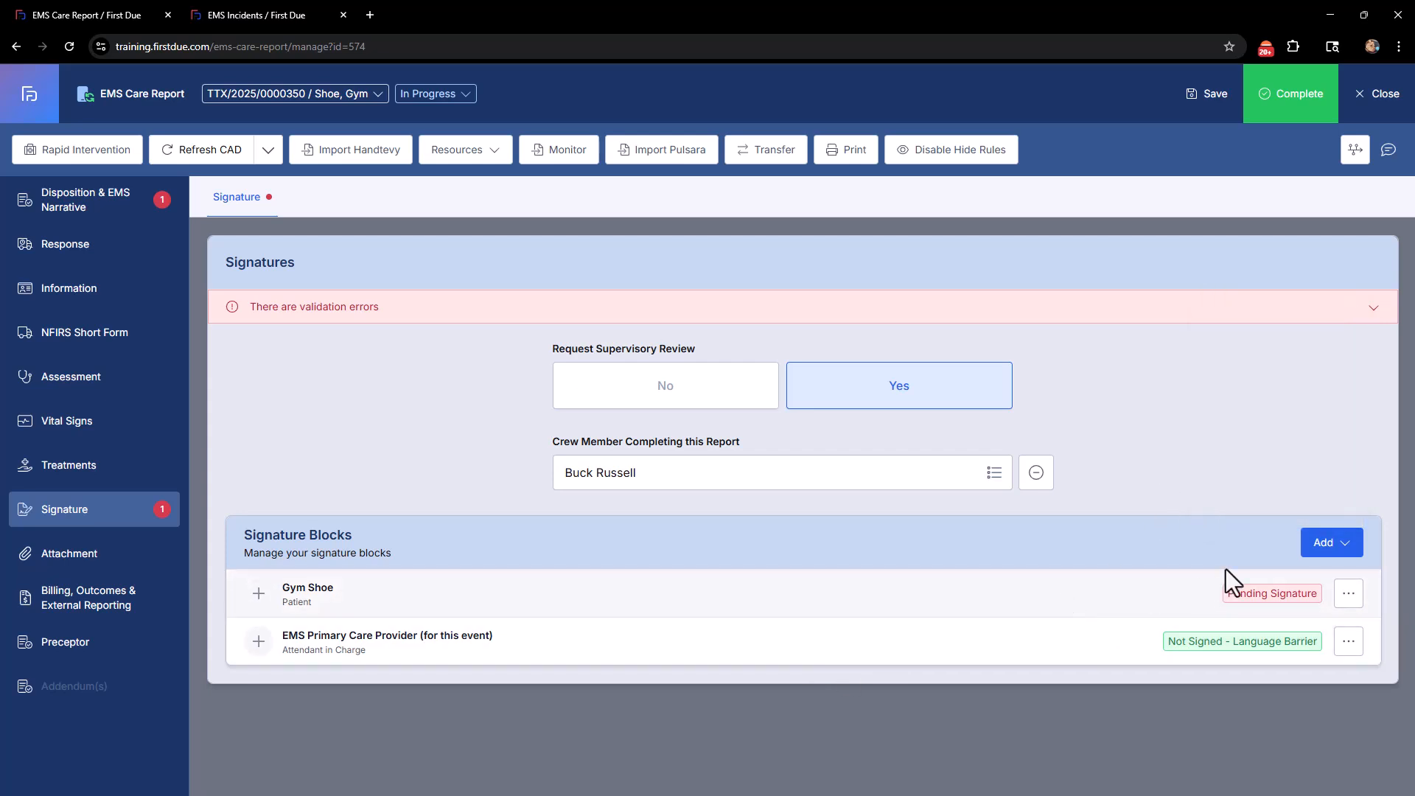
click(1343, 549)
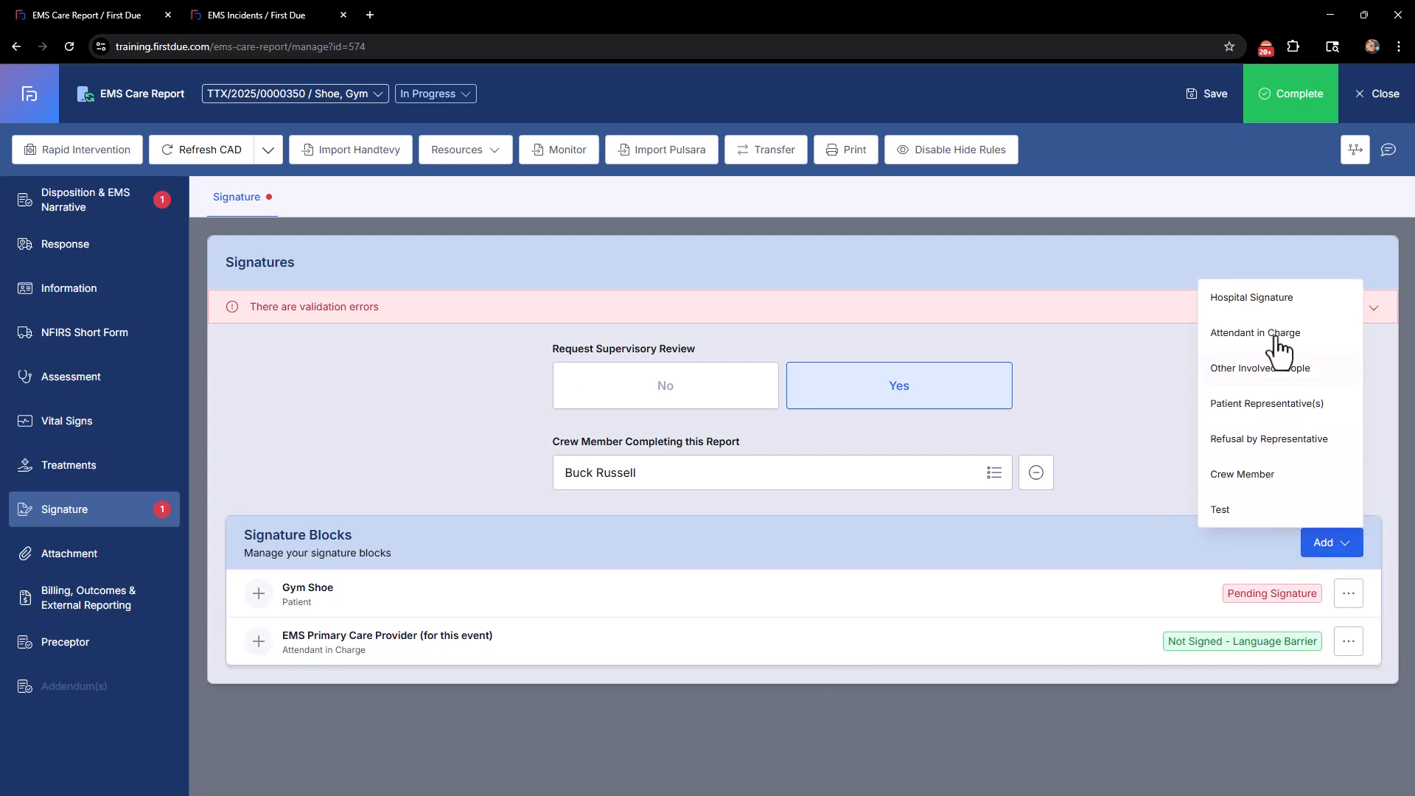
click(1131, 451)
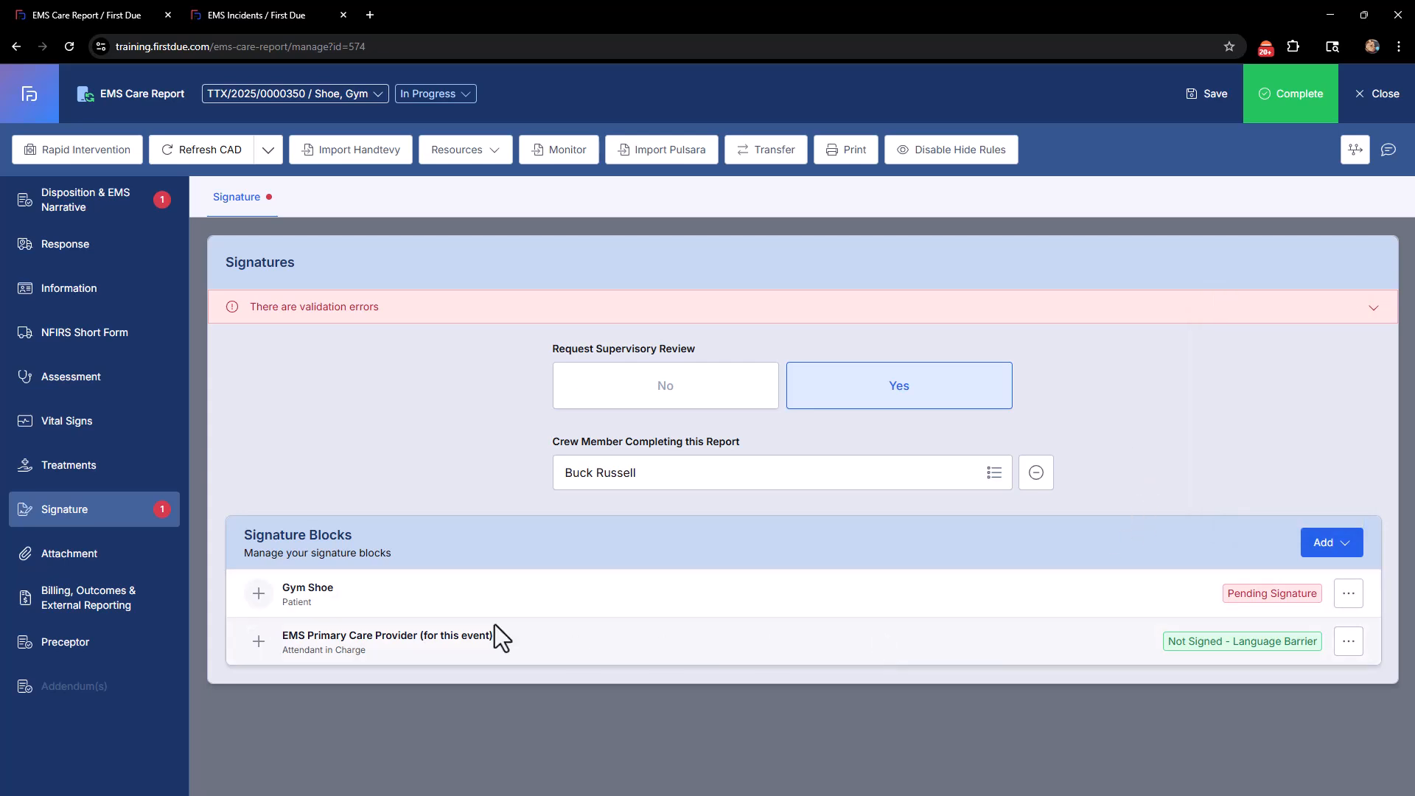
click(58, 560)
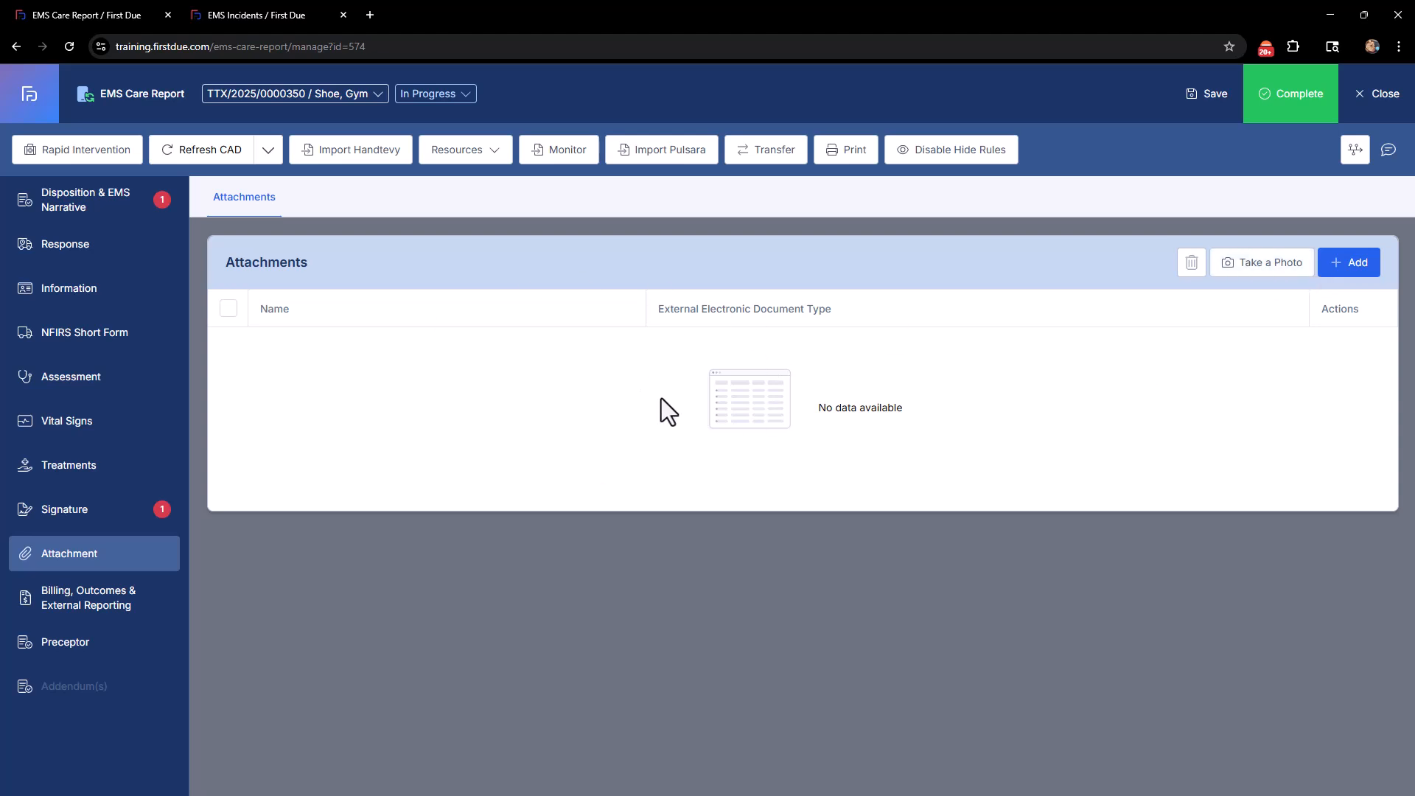
Cancel an attachment upload and move to Billing, Outcomes & External Reporting
click(1362, 274)
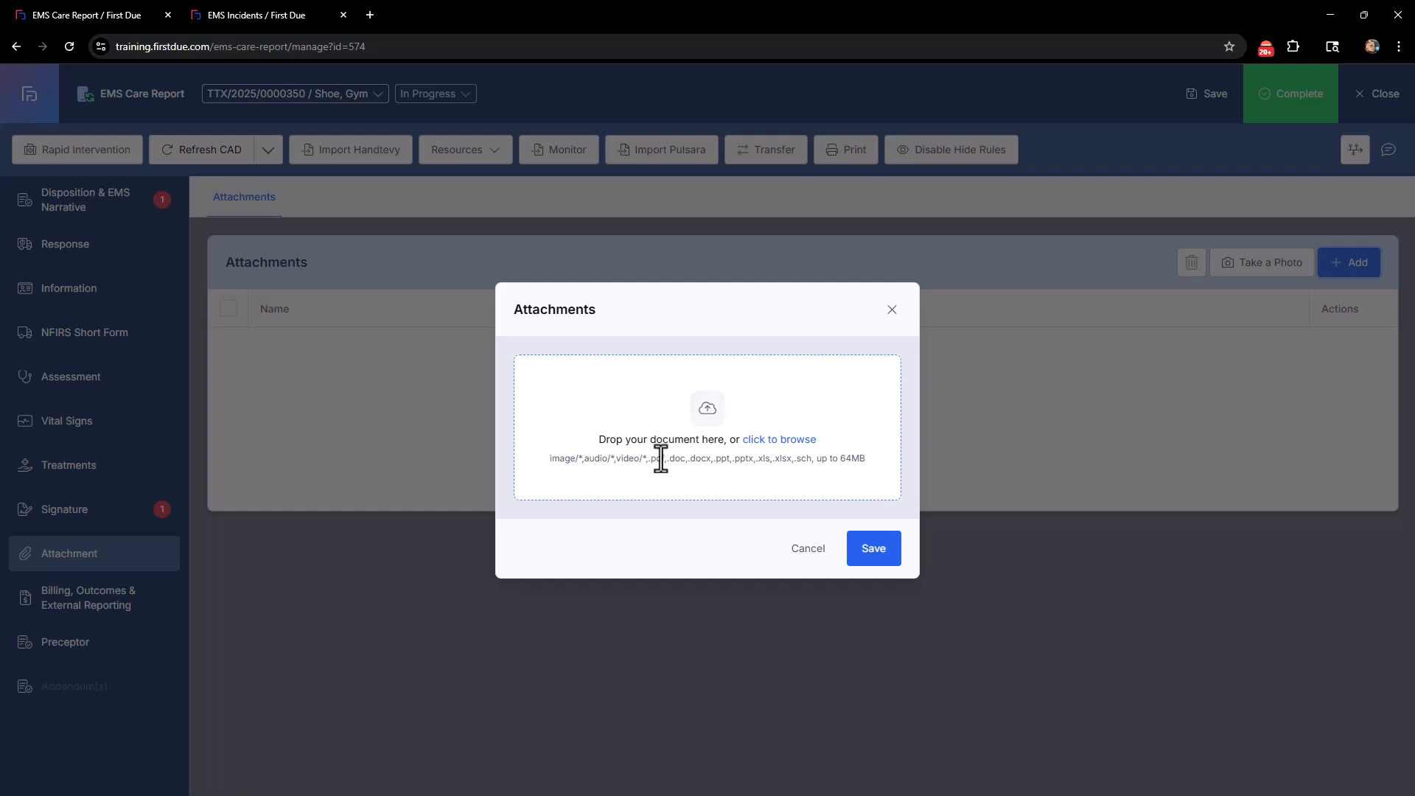
click(786, 549)
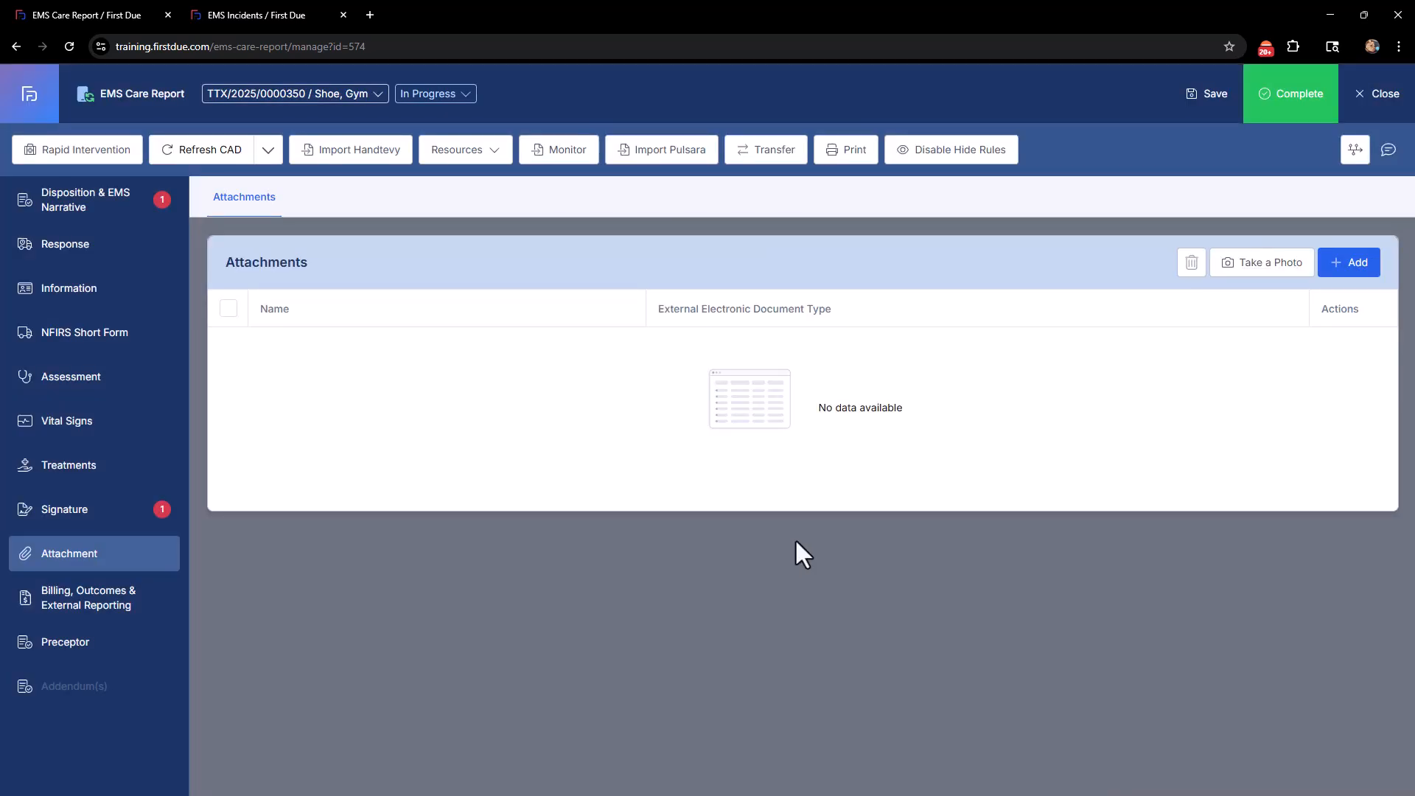
click(49, 613)
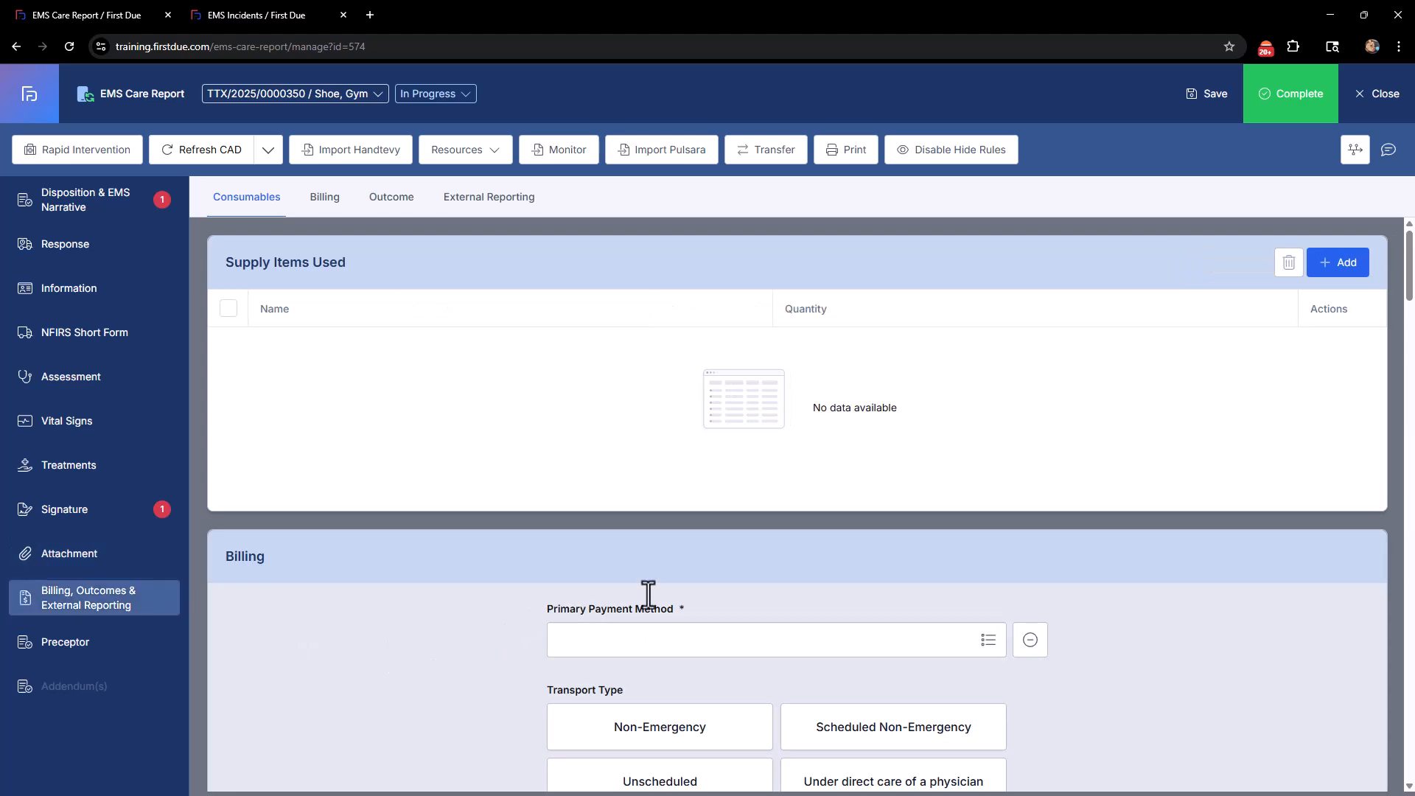
scroll(705, 489, down, 3)
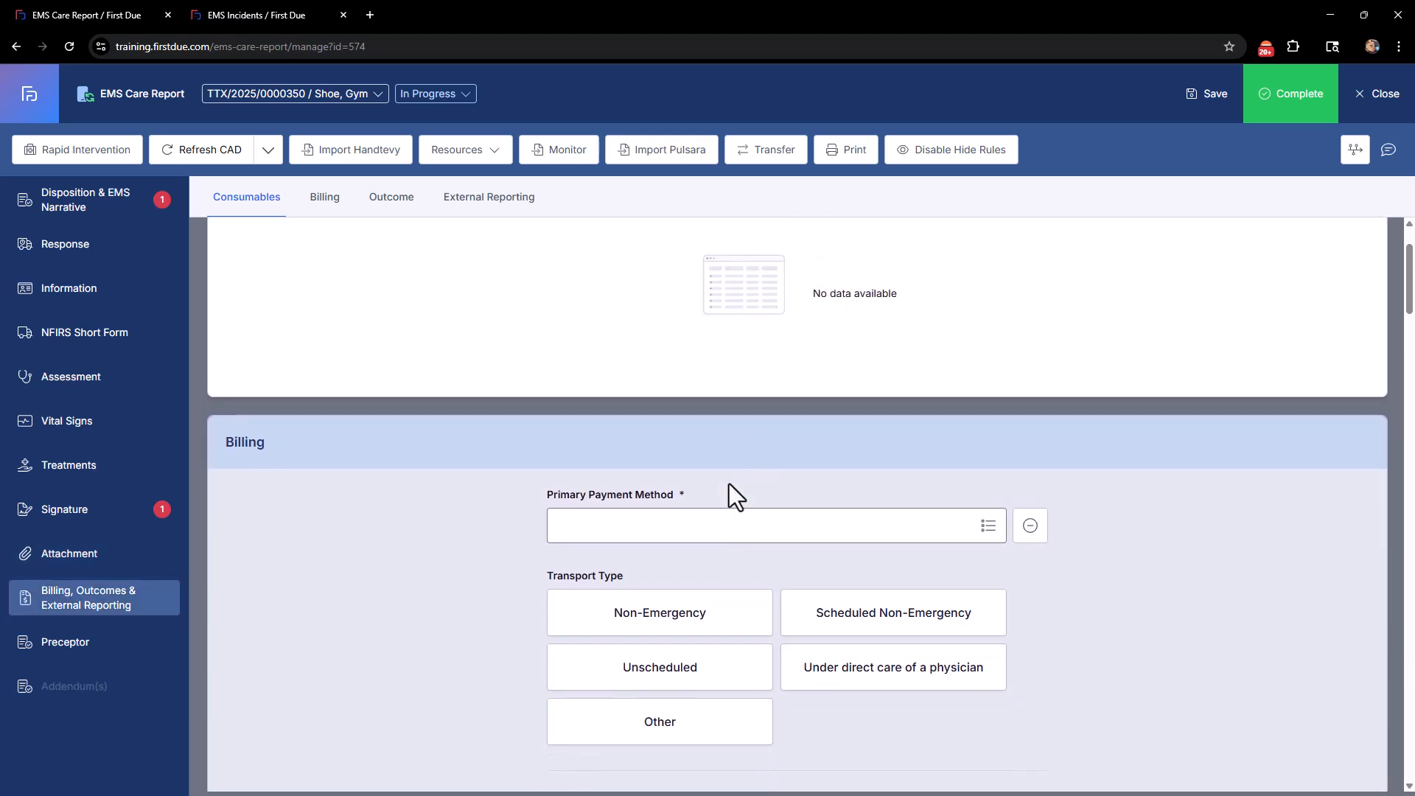
scroll(728, 484, up, 3)
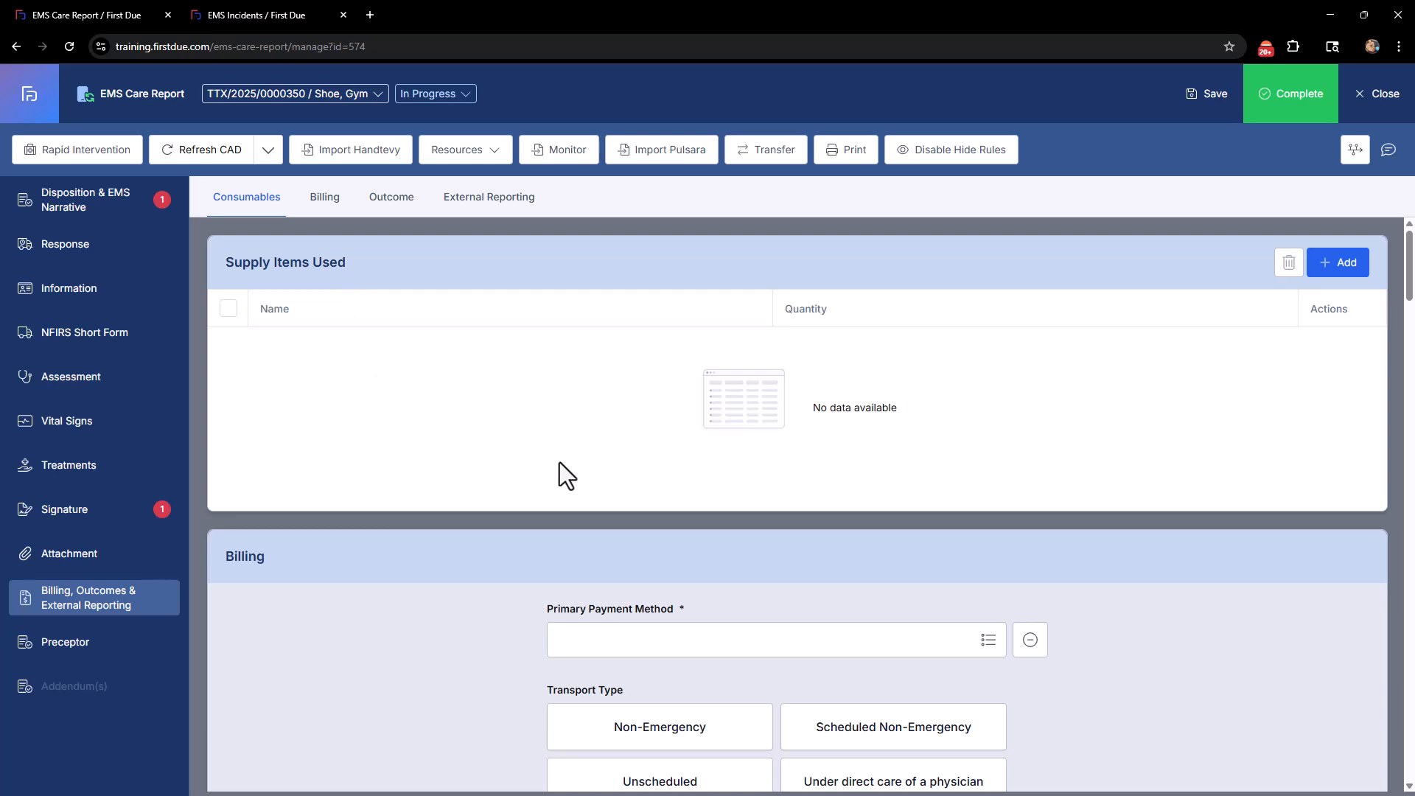
scroll(566, 472, down, 5)
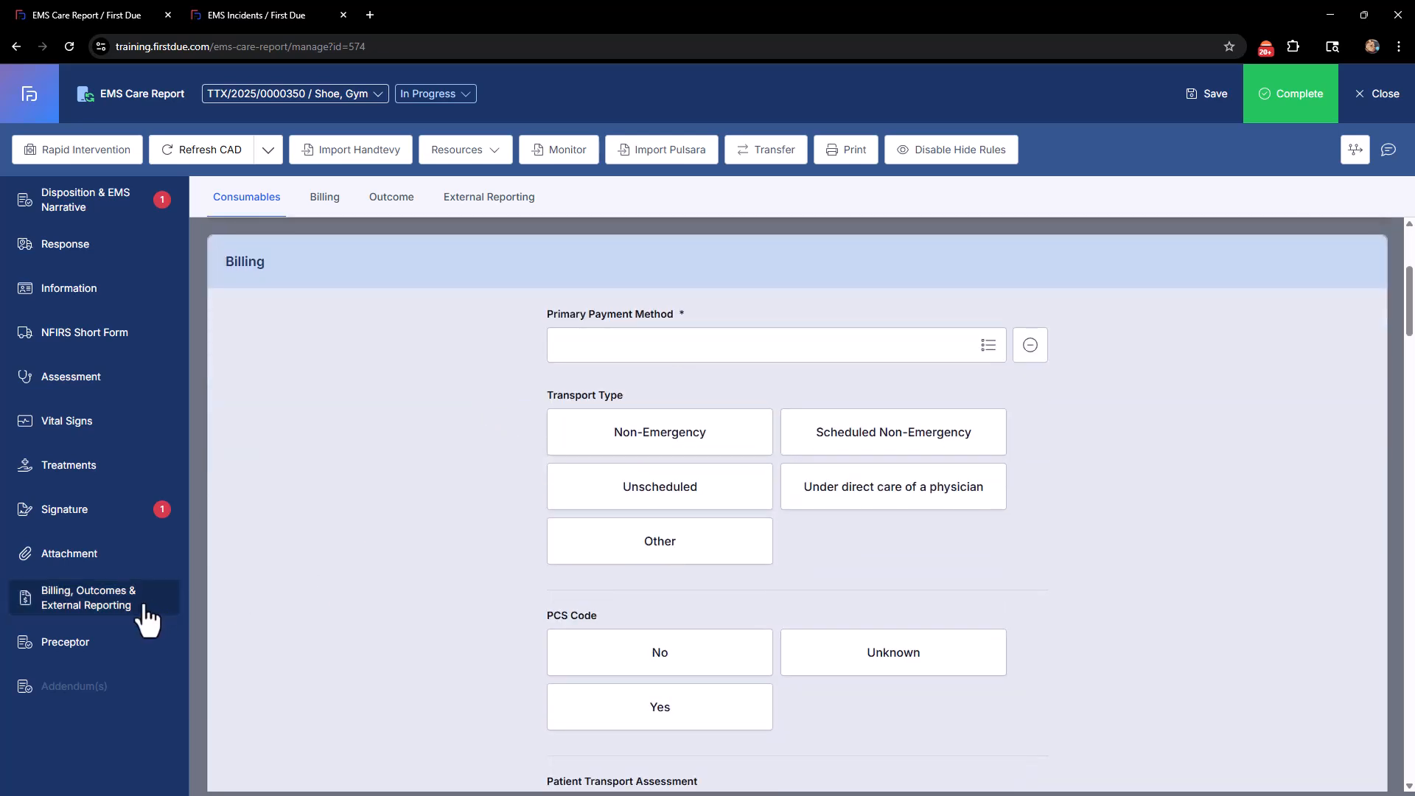
scroll(475, 459, down, 12)
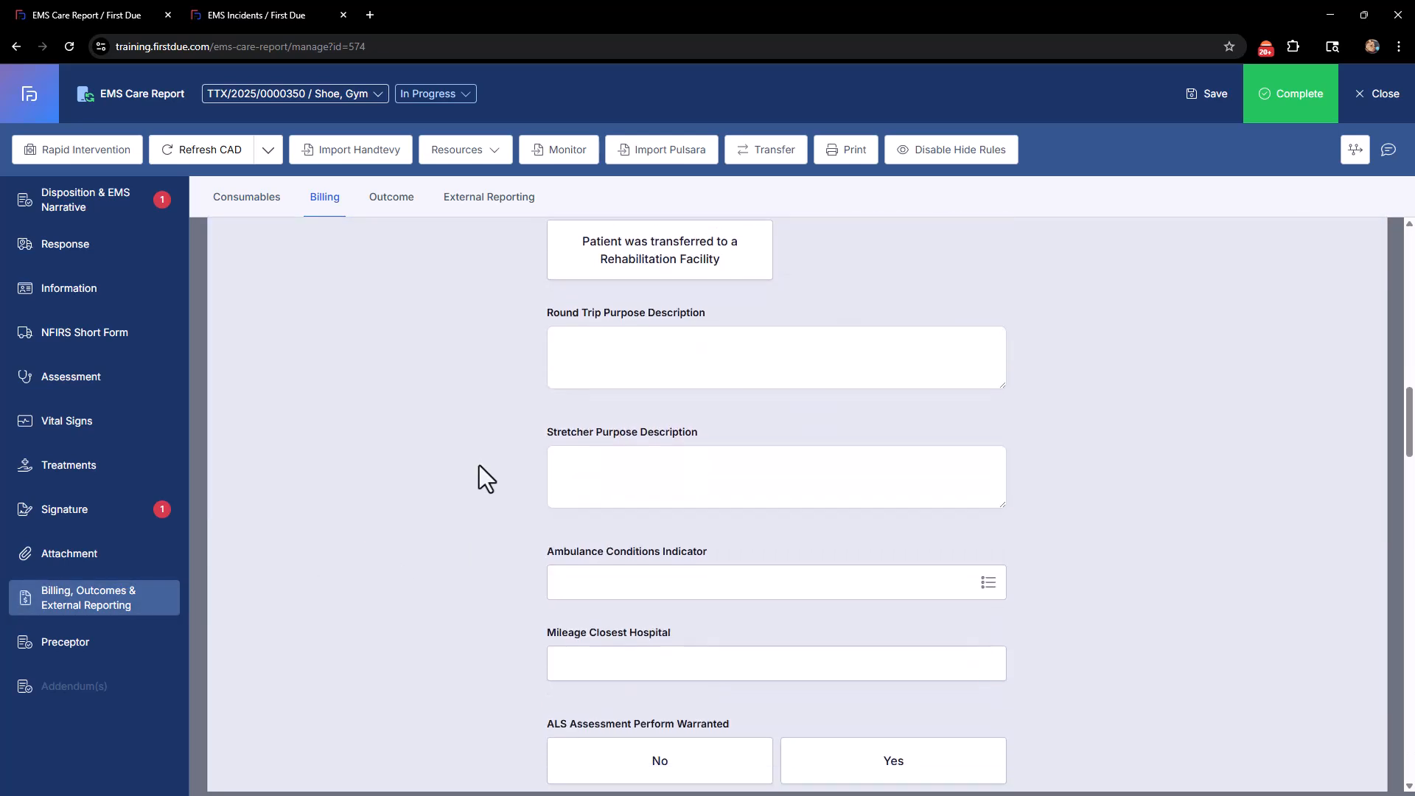
scroll(479, 466, down, 4)
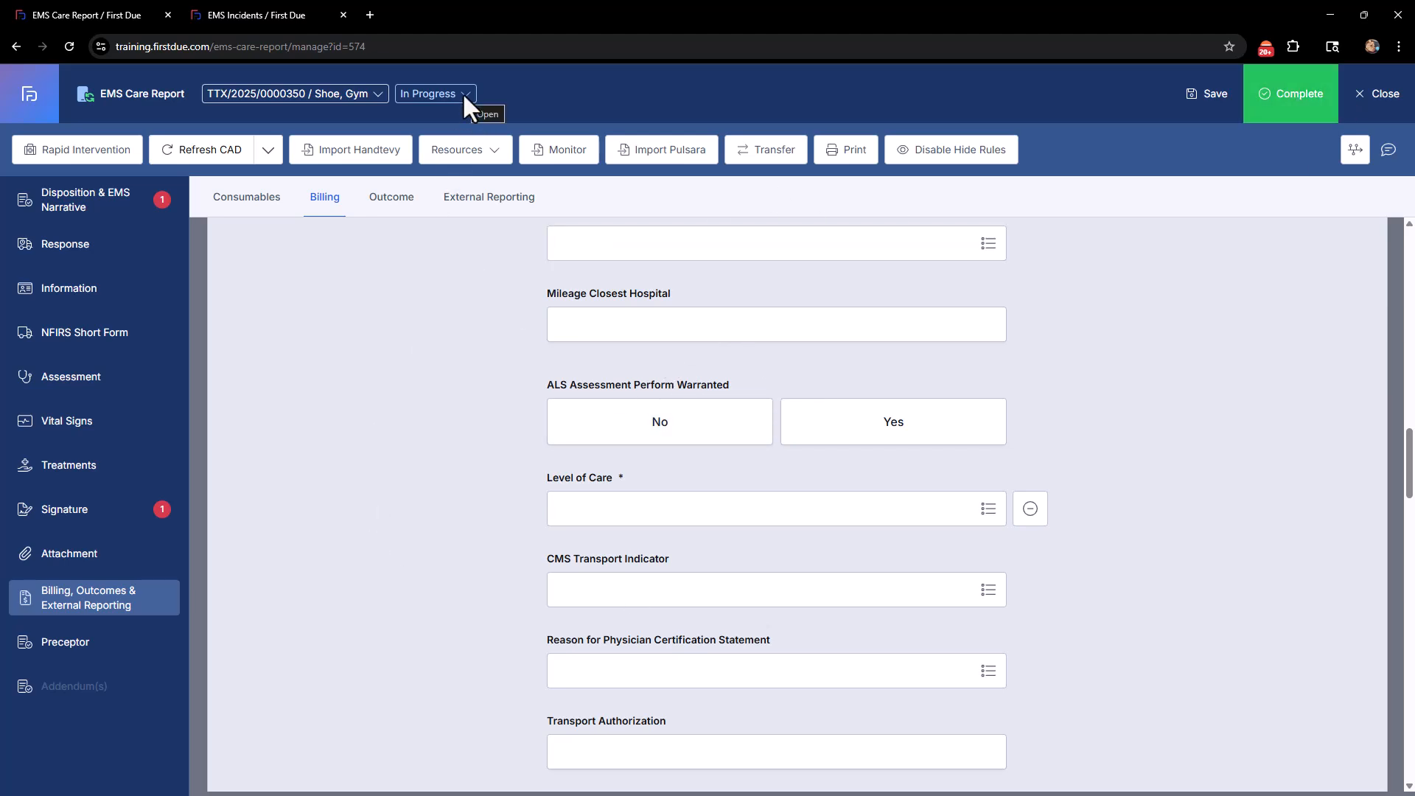
click(1363, 94)
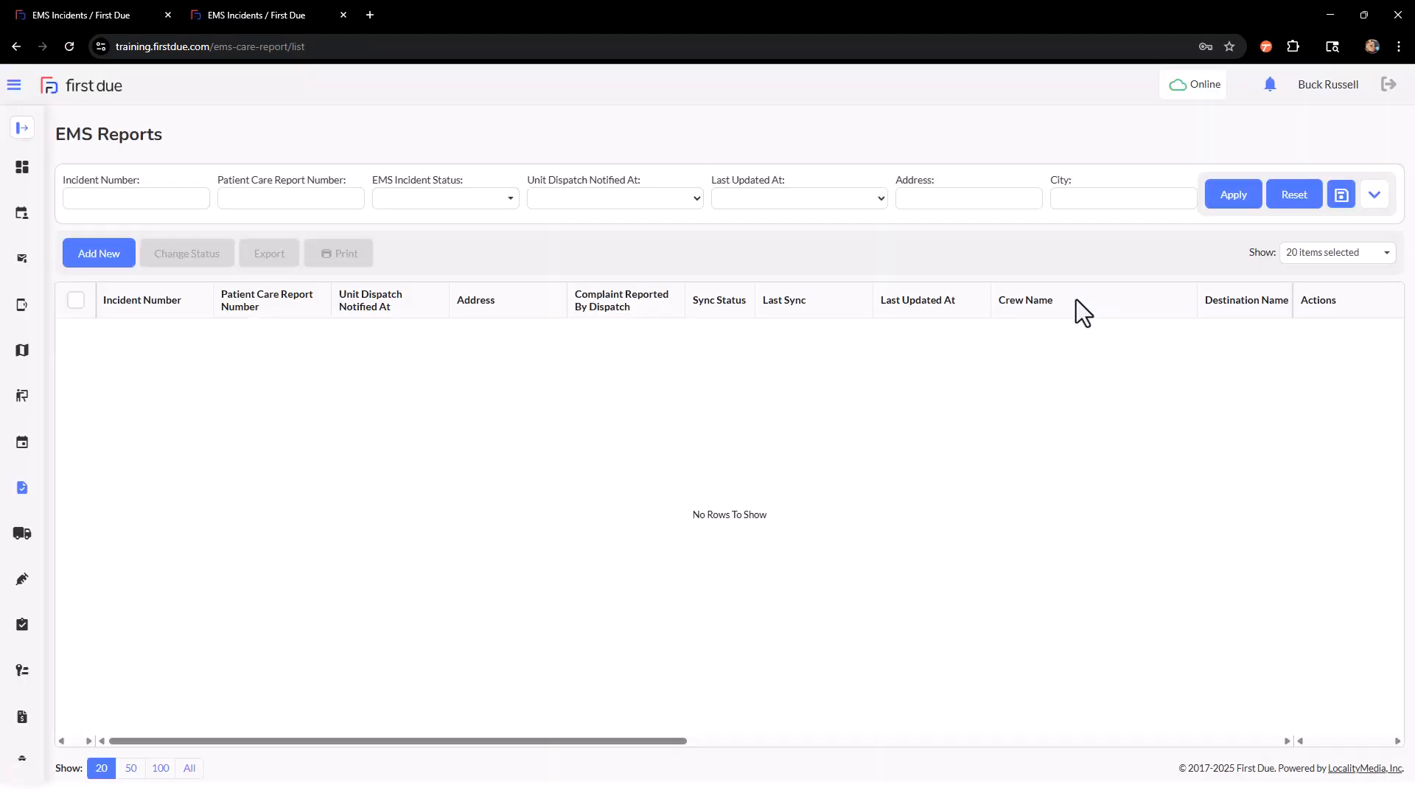
click(1372, 196)
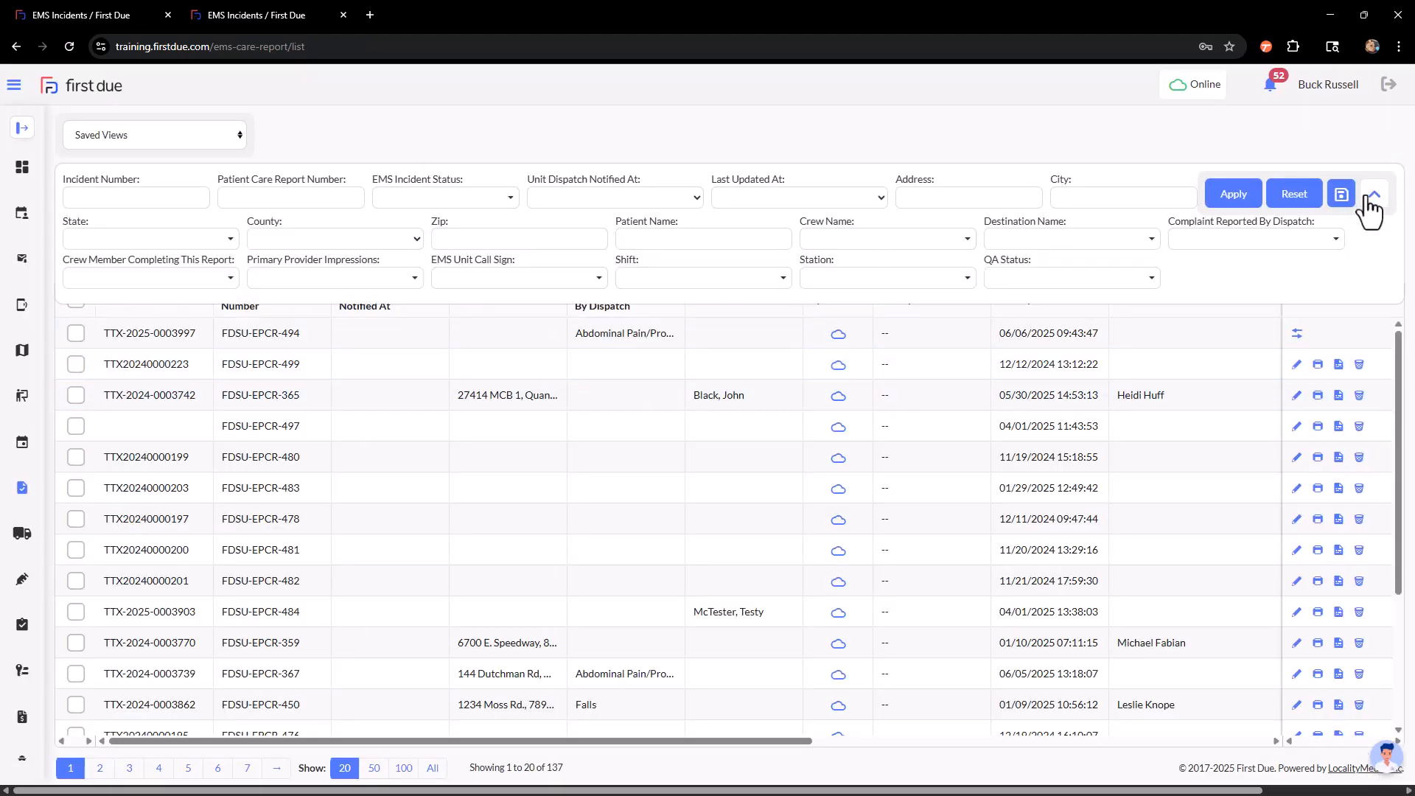
click(481, 197)
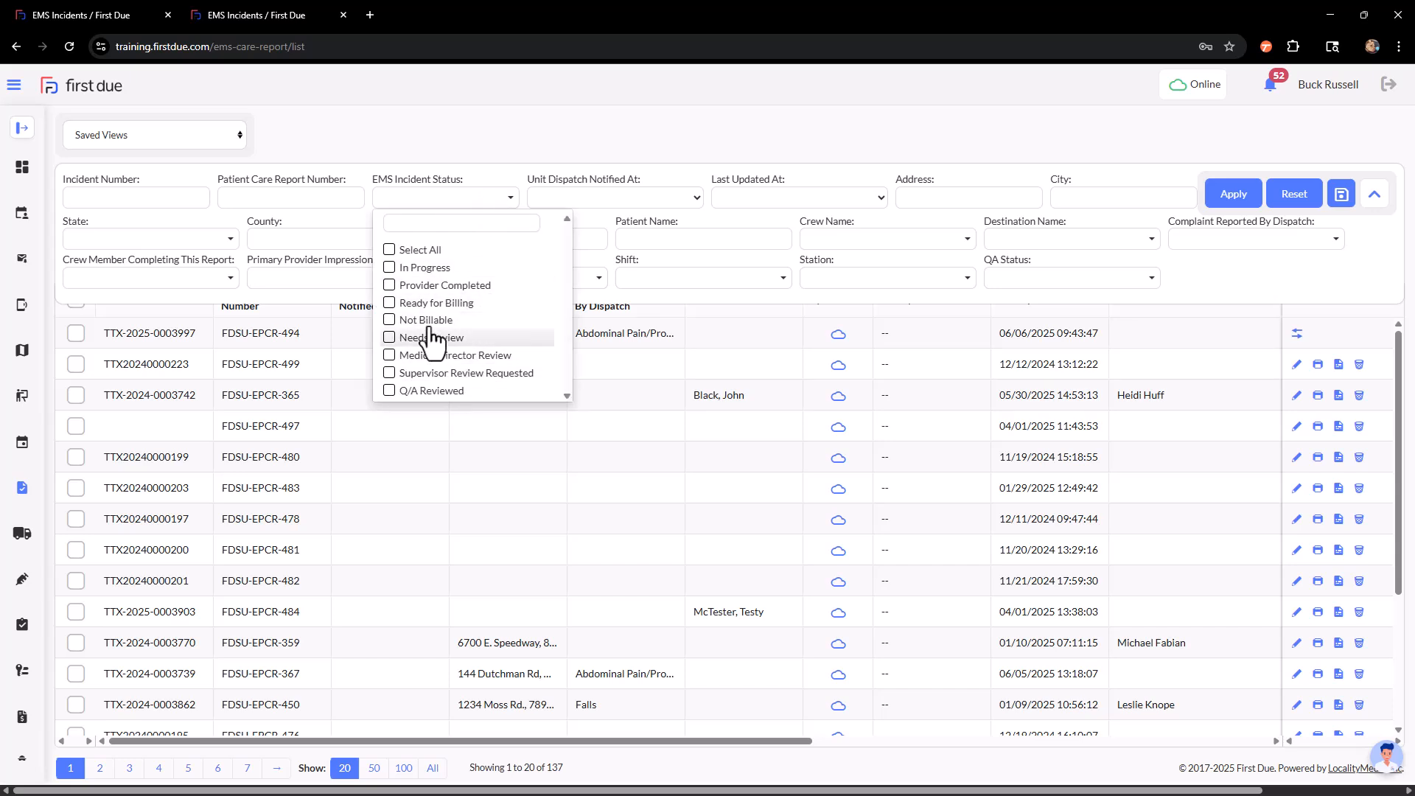
click(426, 286)
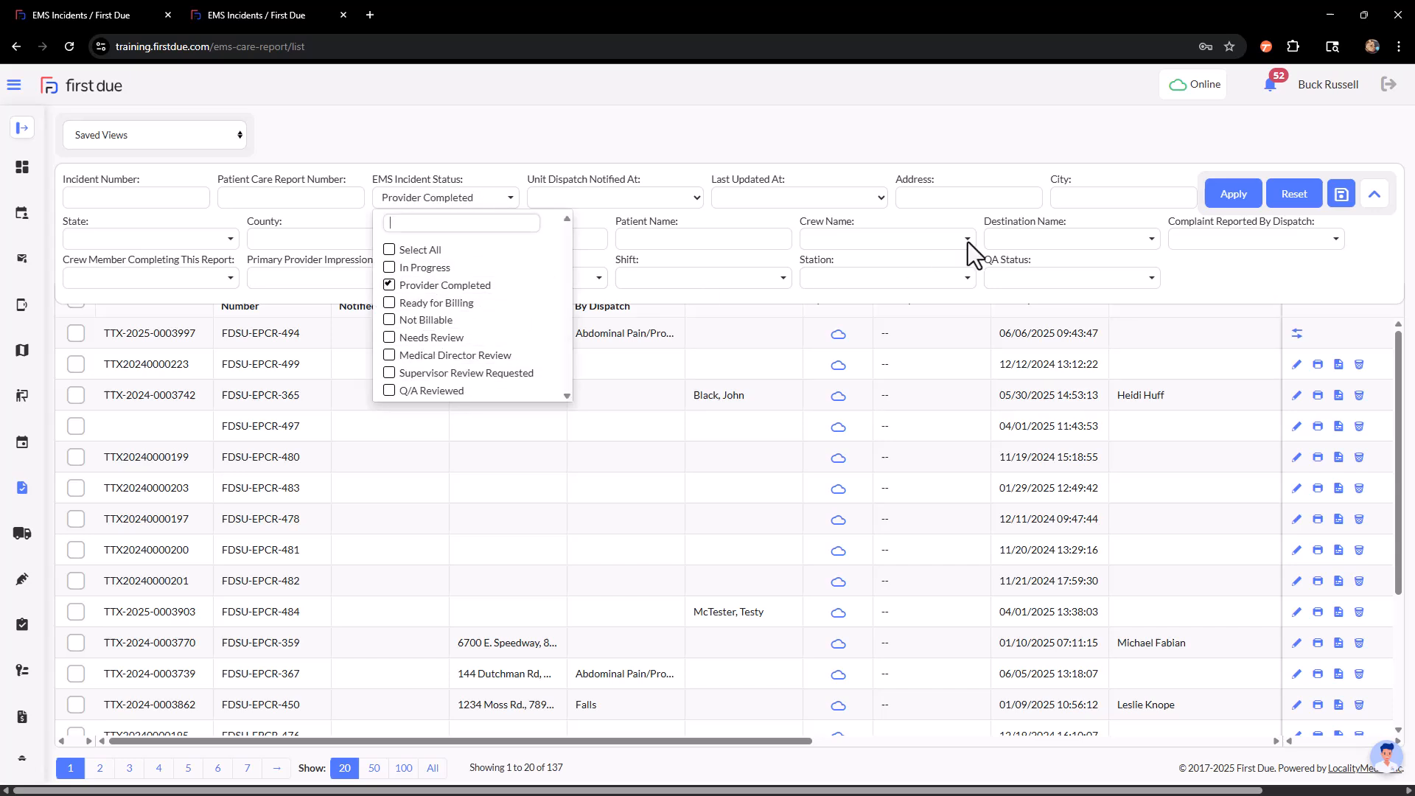
click(1233, 198)
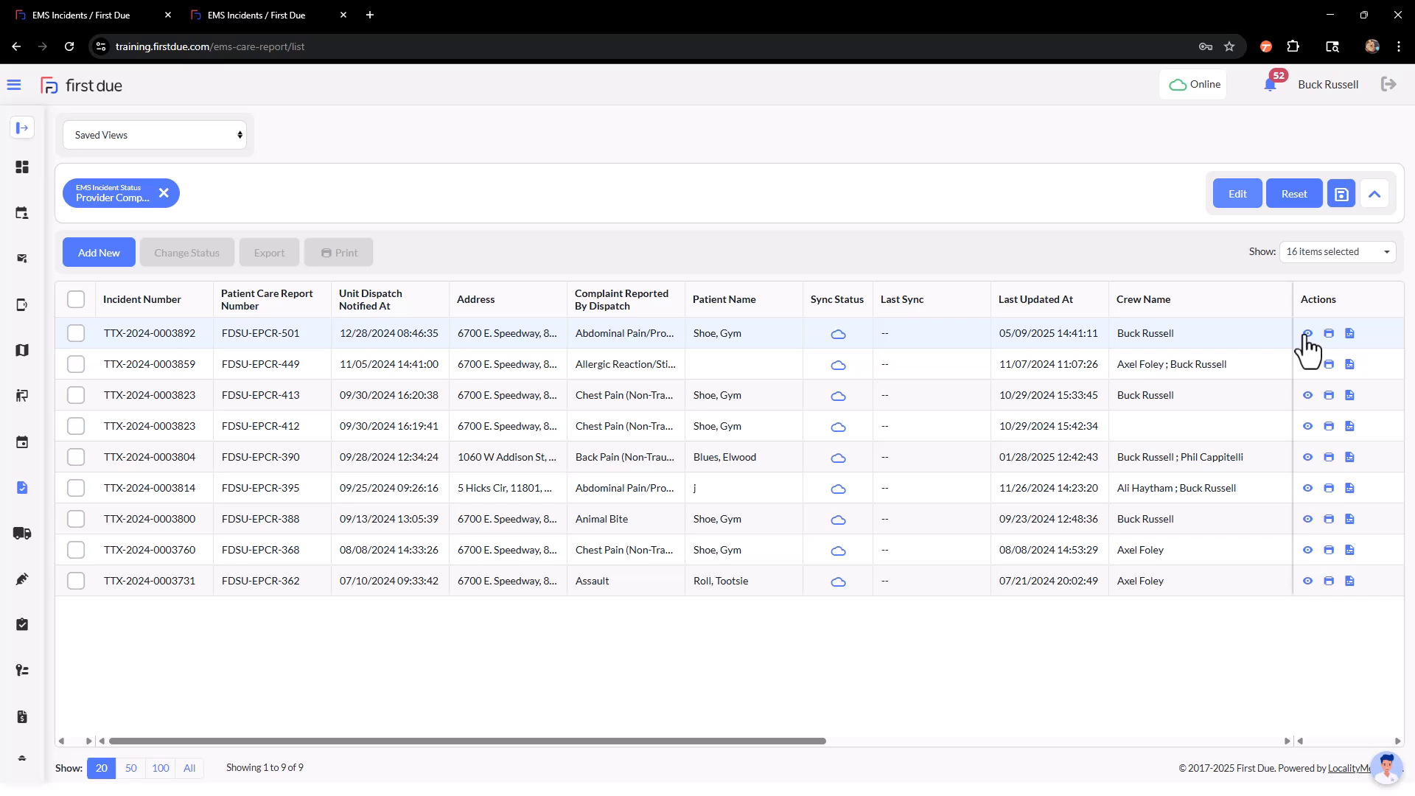
click(1307, 335)
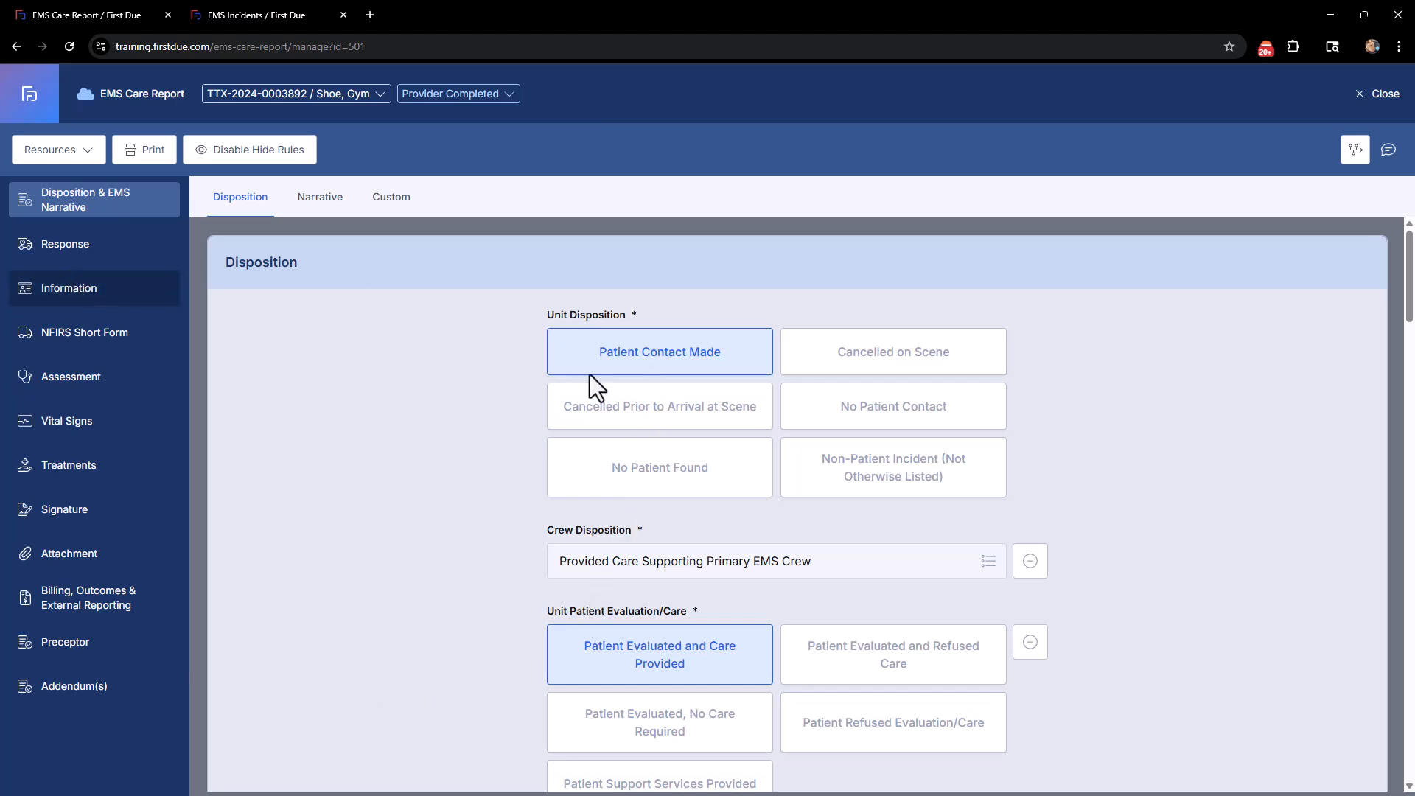
click(63, 700)
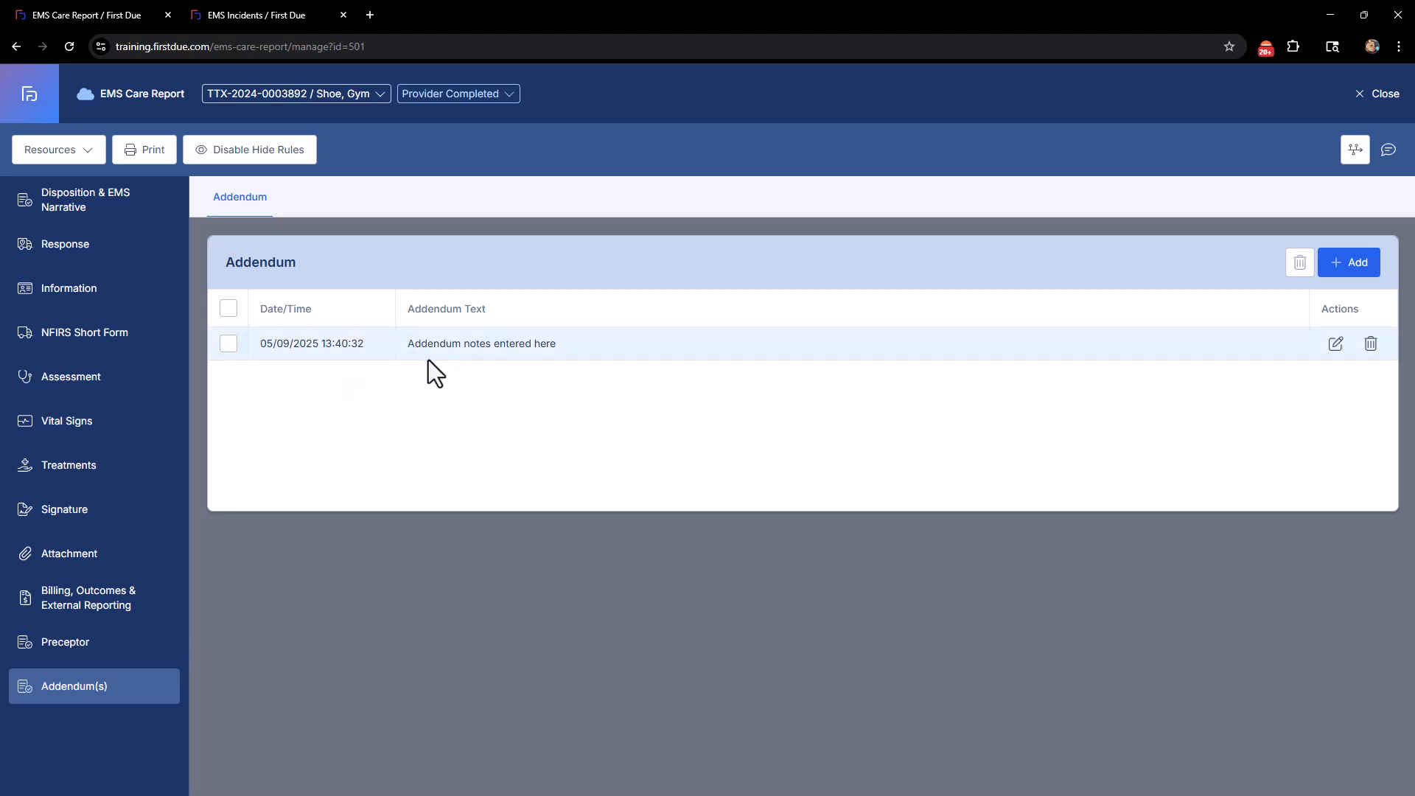
click(1358, 266)
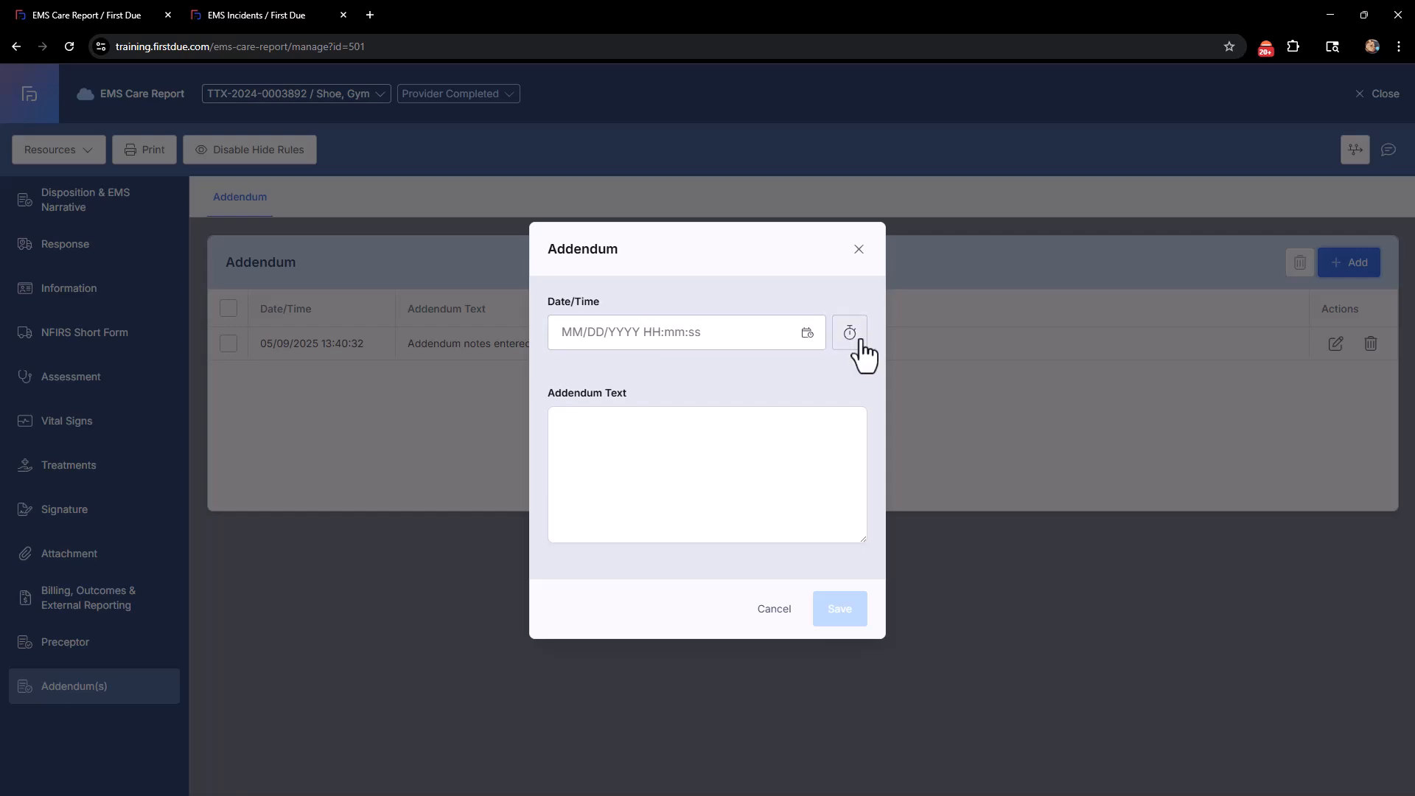
click(600, 431)
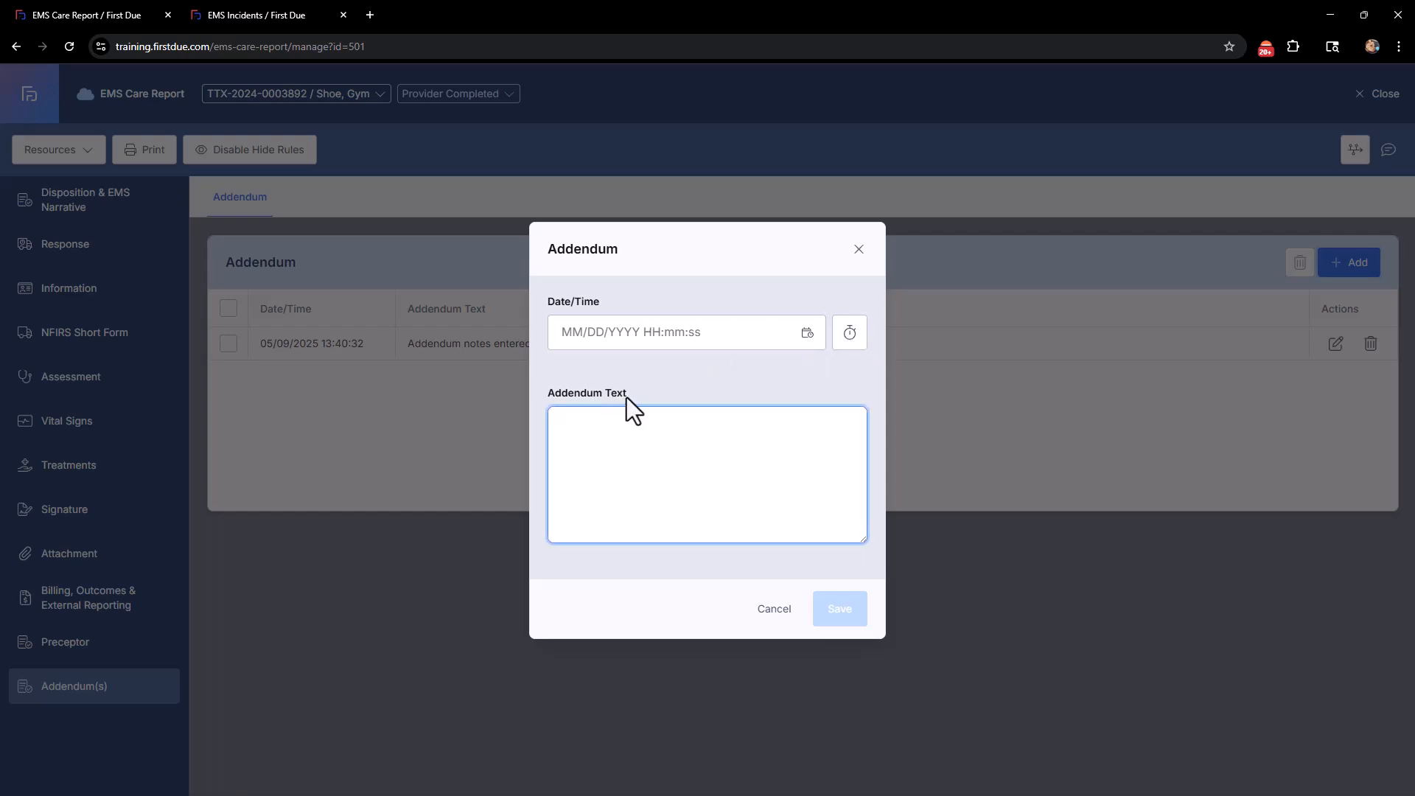
click(772, 610)
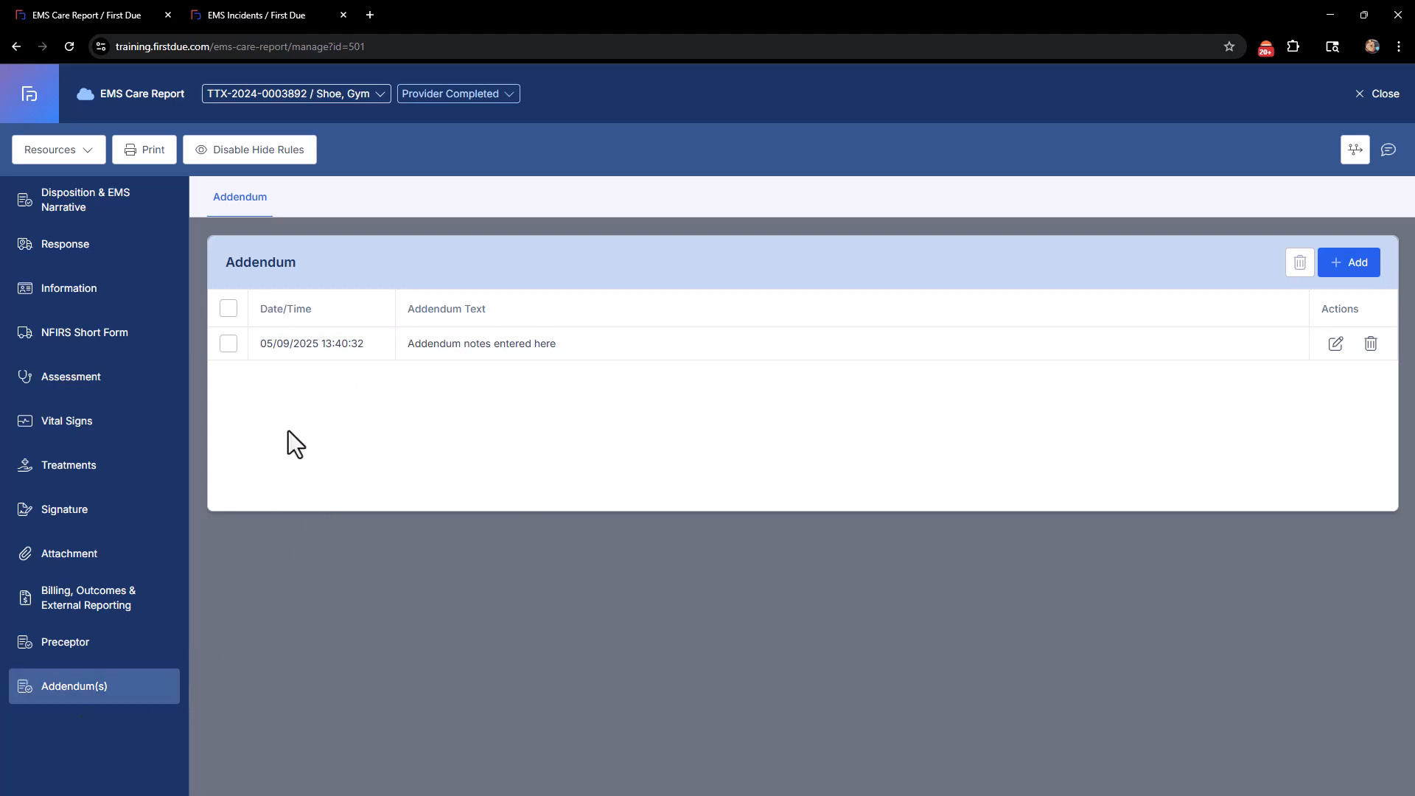
Filter the EMS reports list to Incident Number 3893, showing FDSU-EPCR-512 and FDSU-EPCR-502
click(1375, 101)
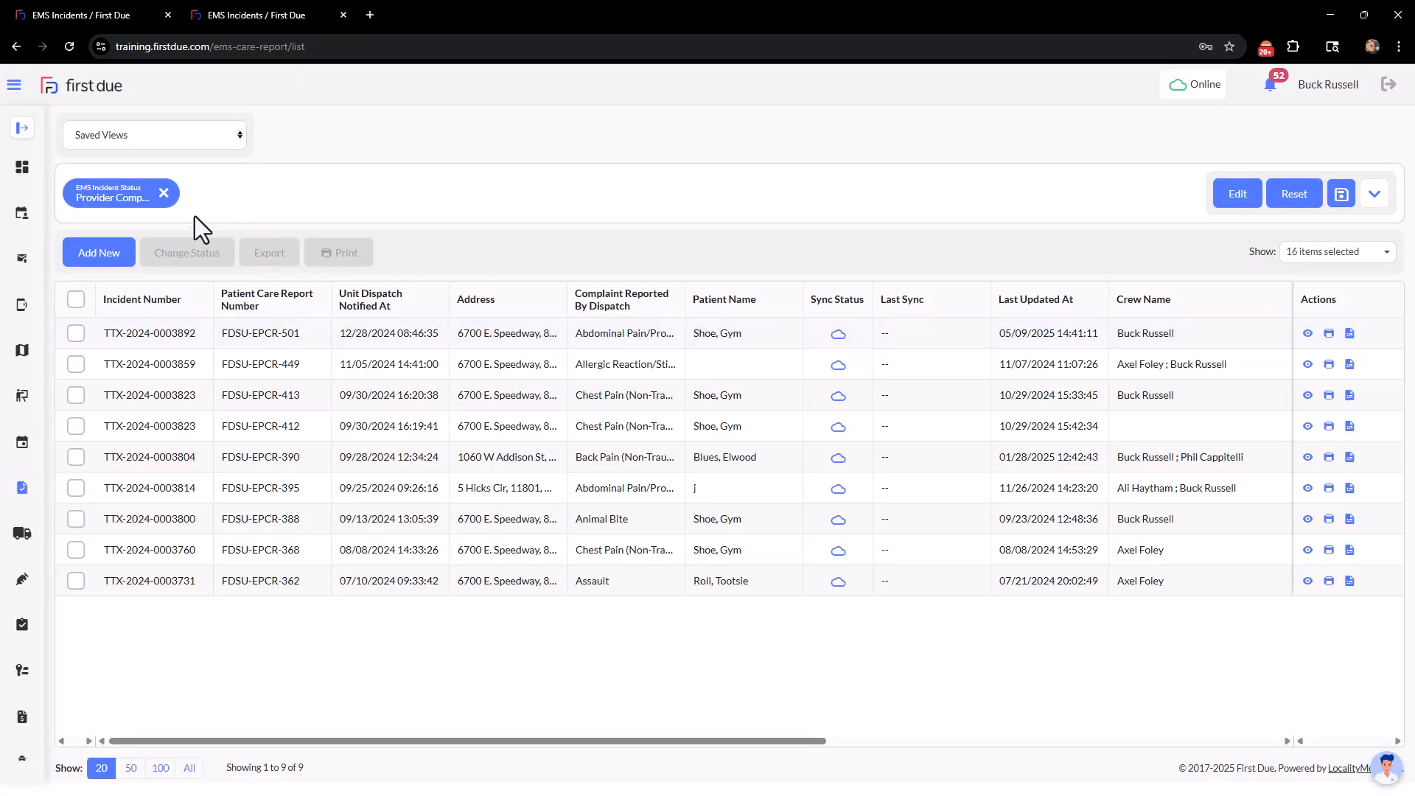
click(163, 193)
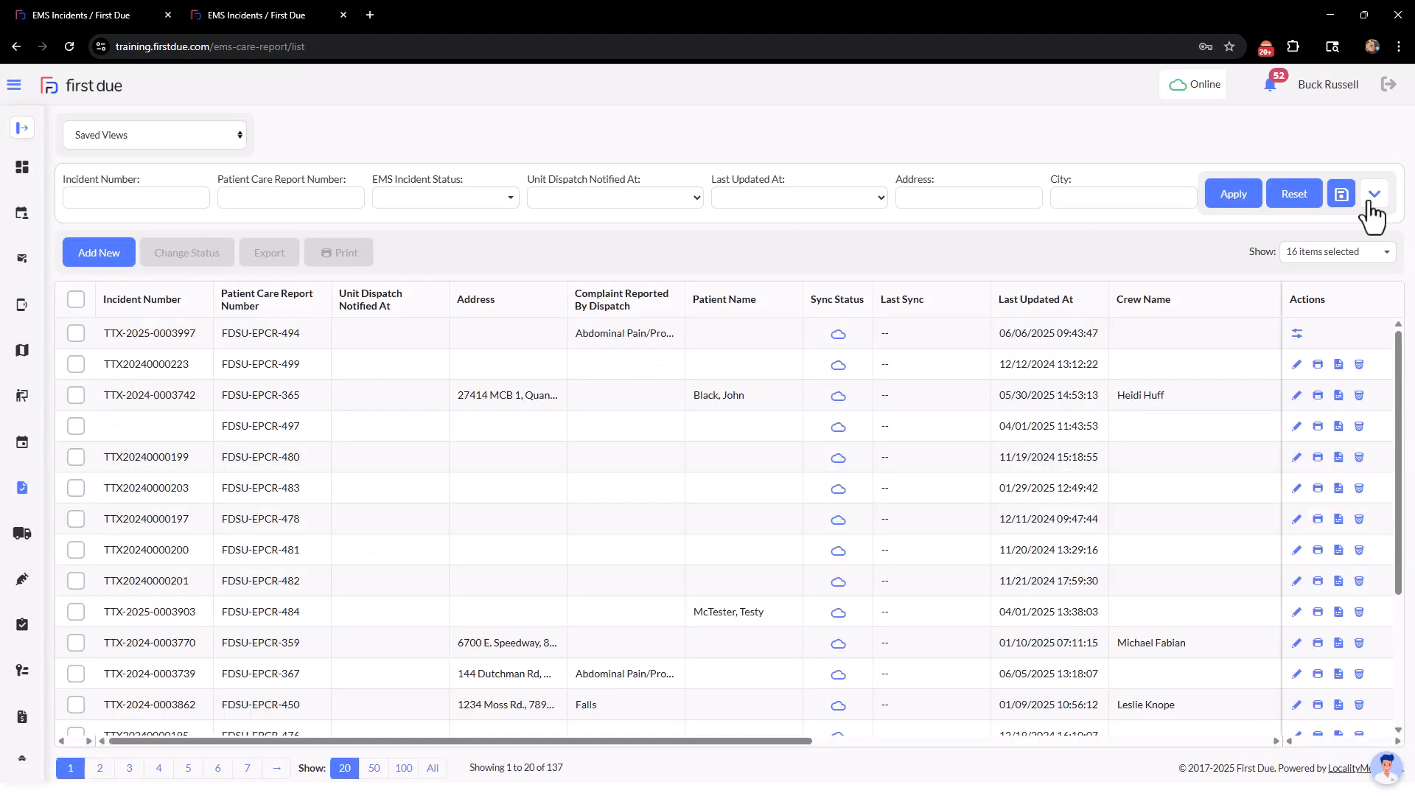
click(1371, 203)
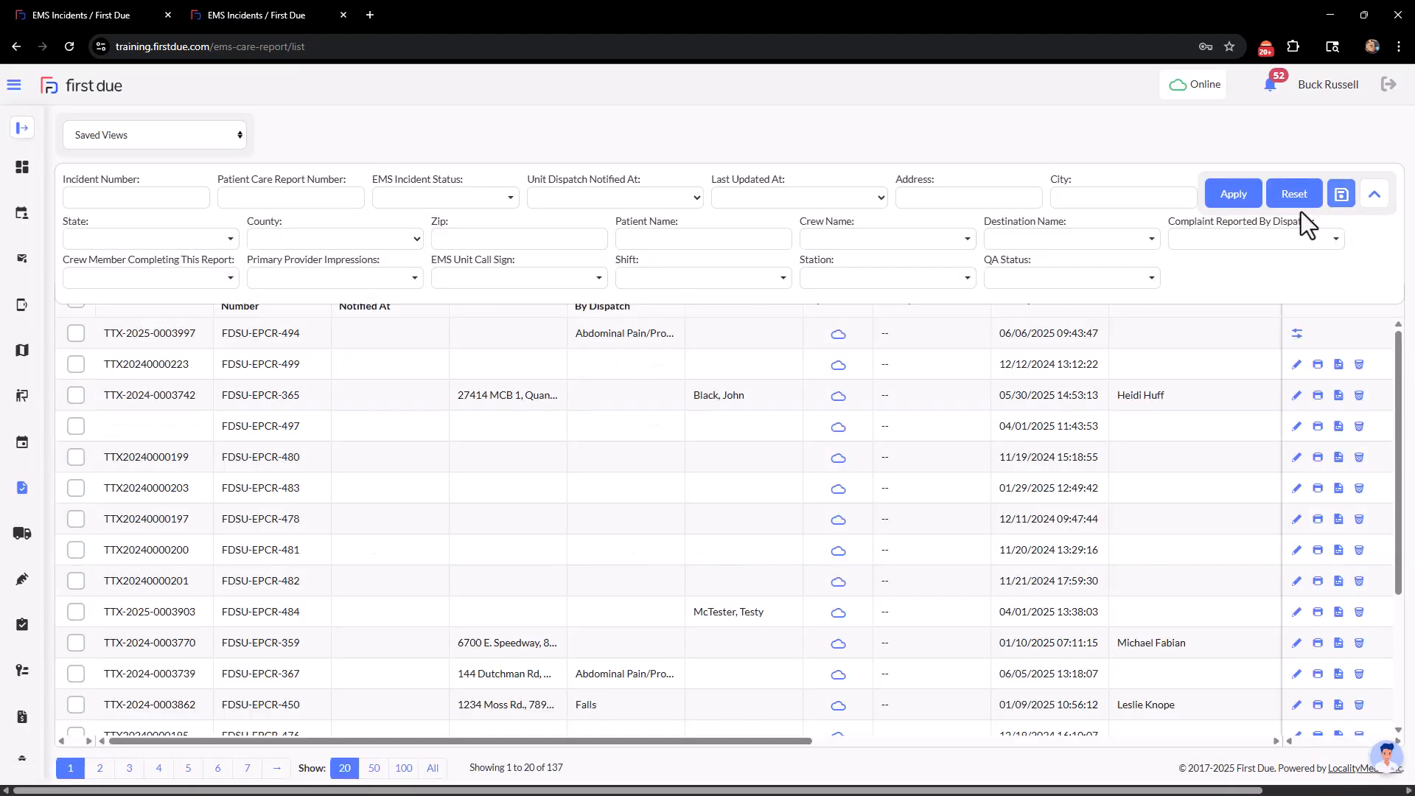
click(129, 200)
text(3893)
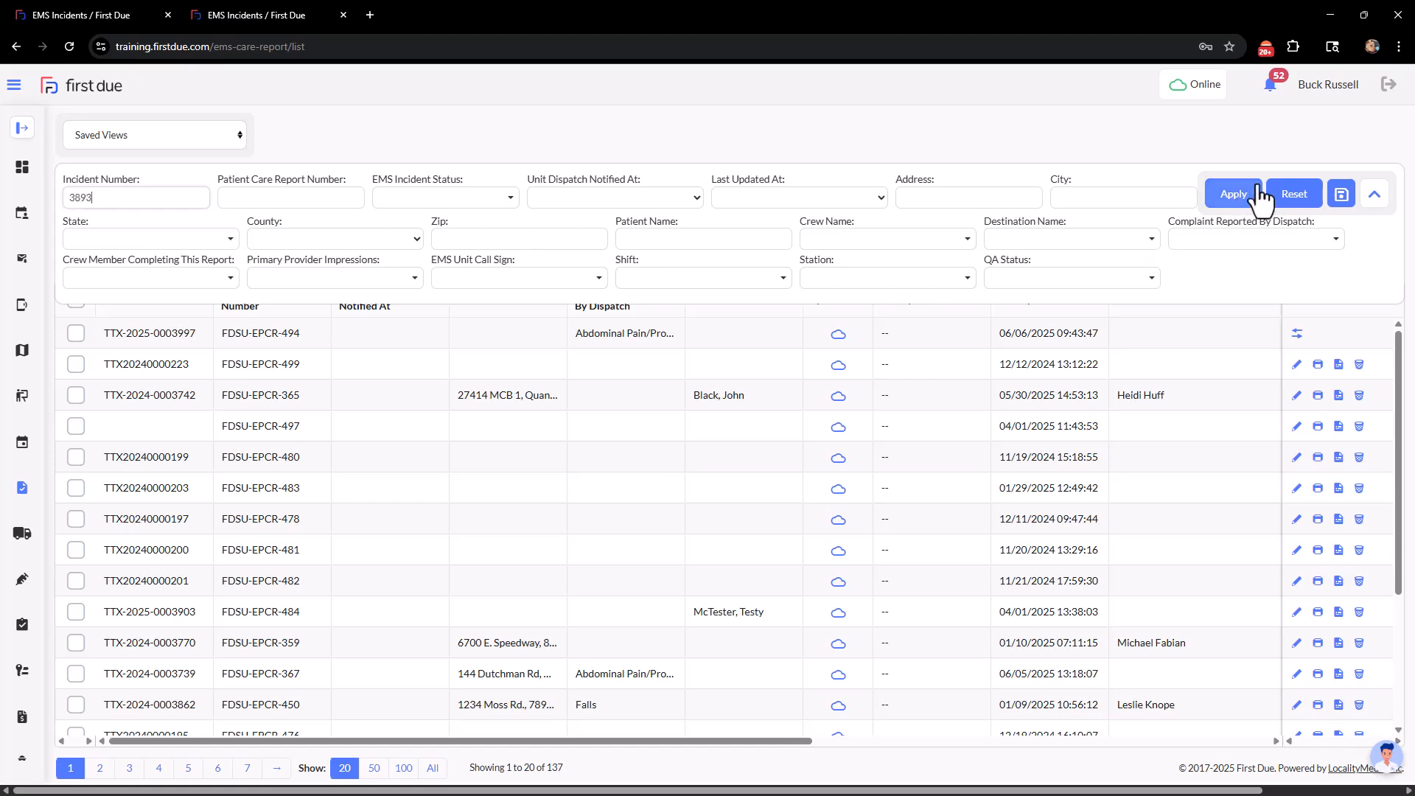
click(1233, 195)
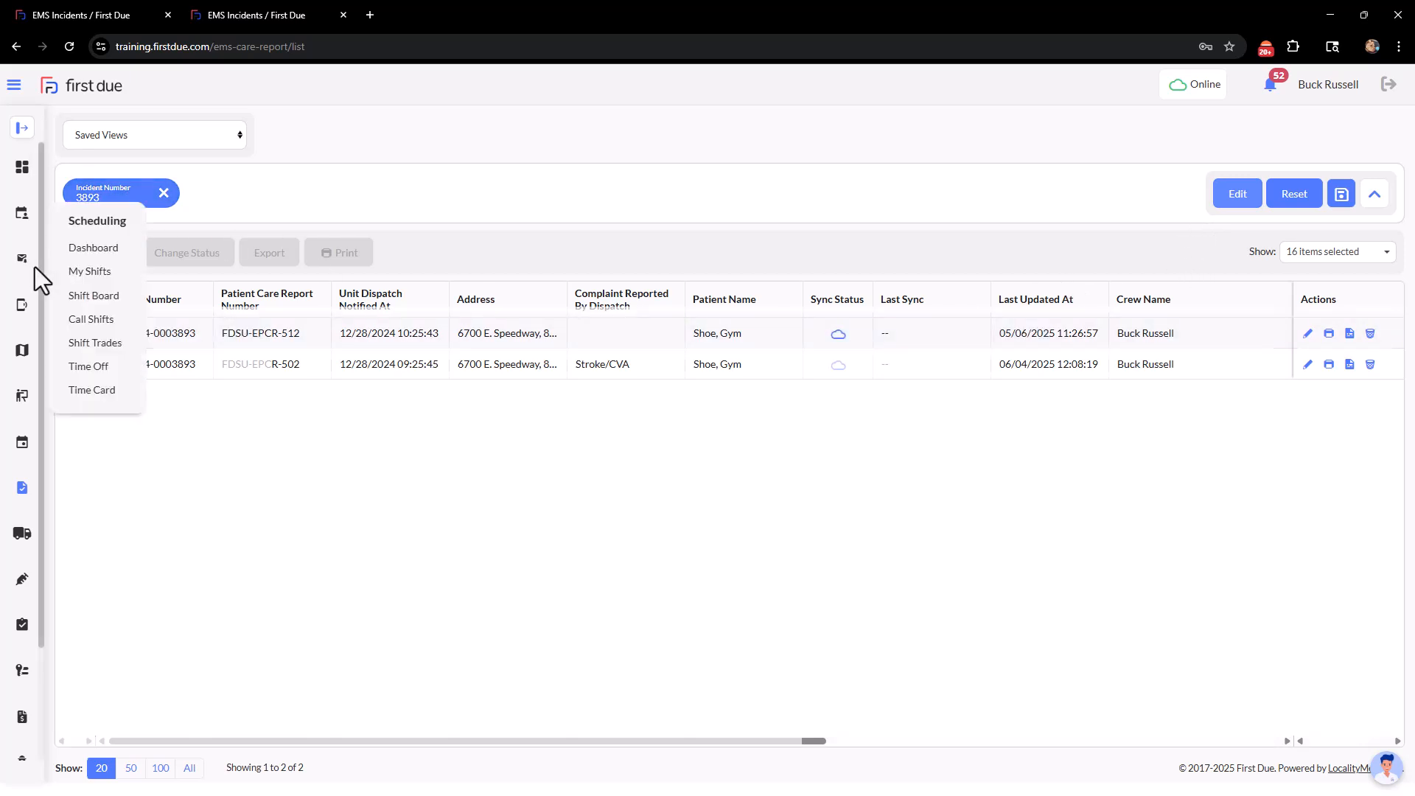
mouse_move(24, 474)
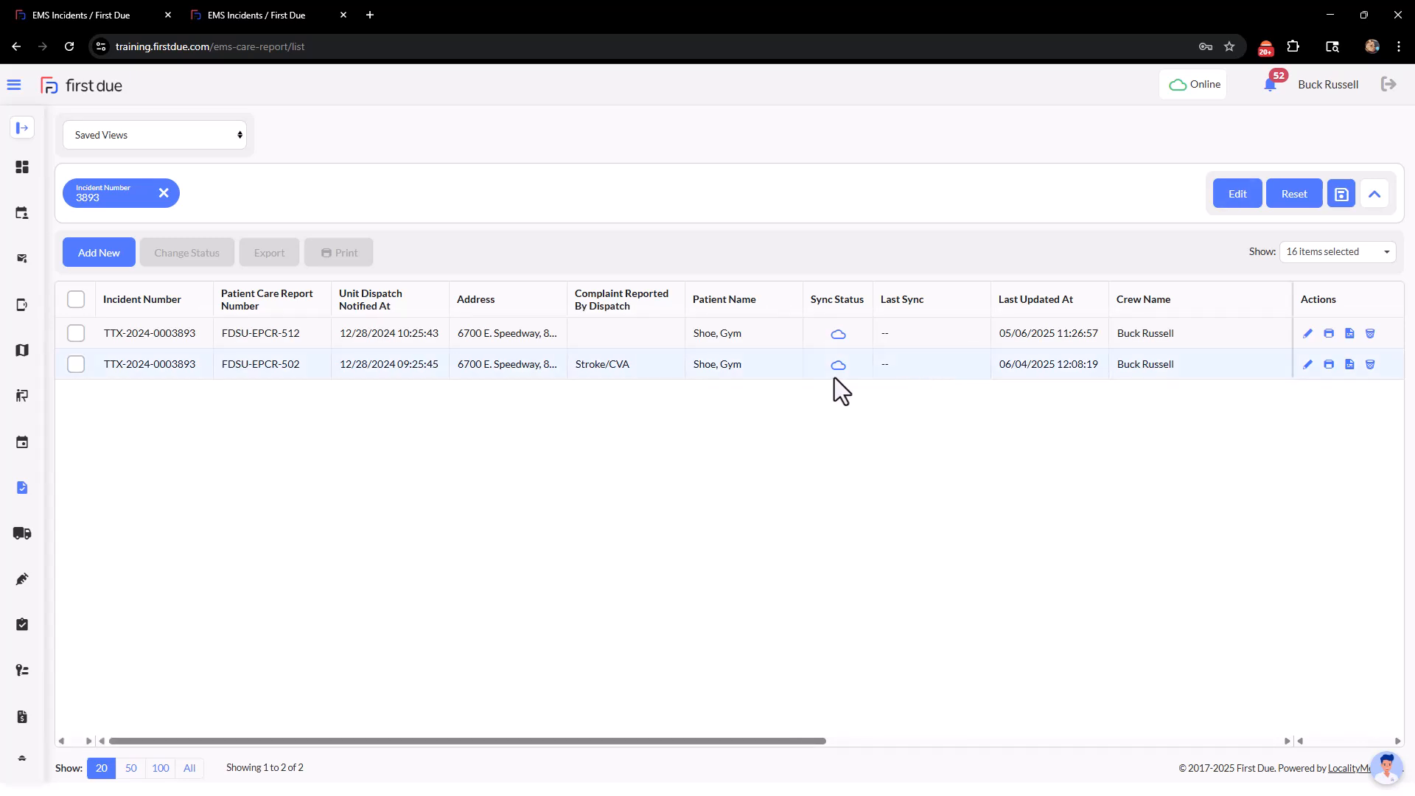
Open the second 3893 report and read the resolved How Pt. was Moved to Ambulance comment
click(1307, 364)
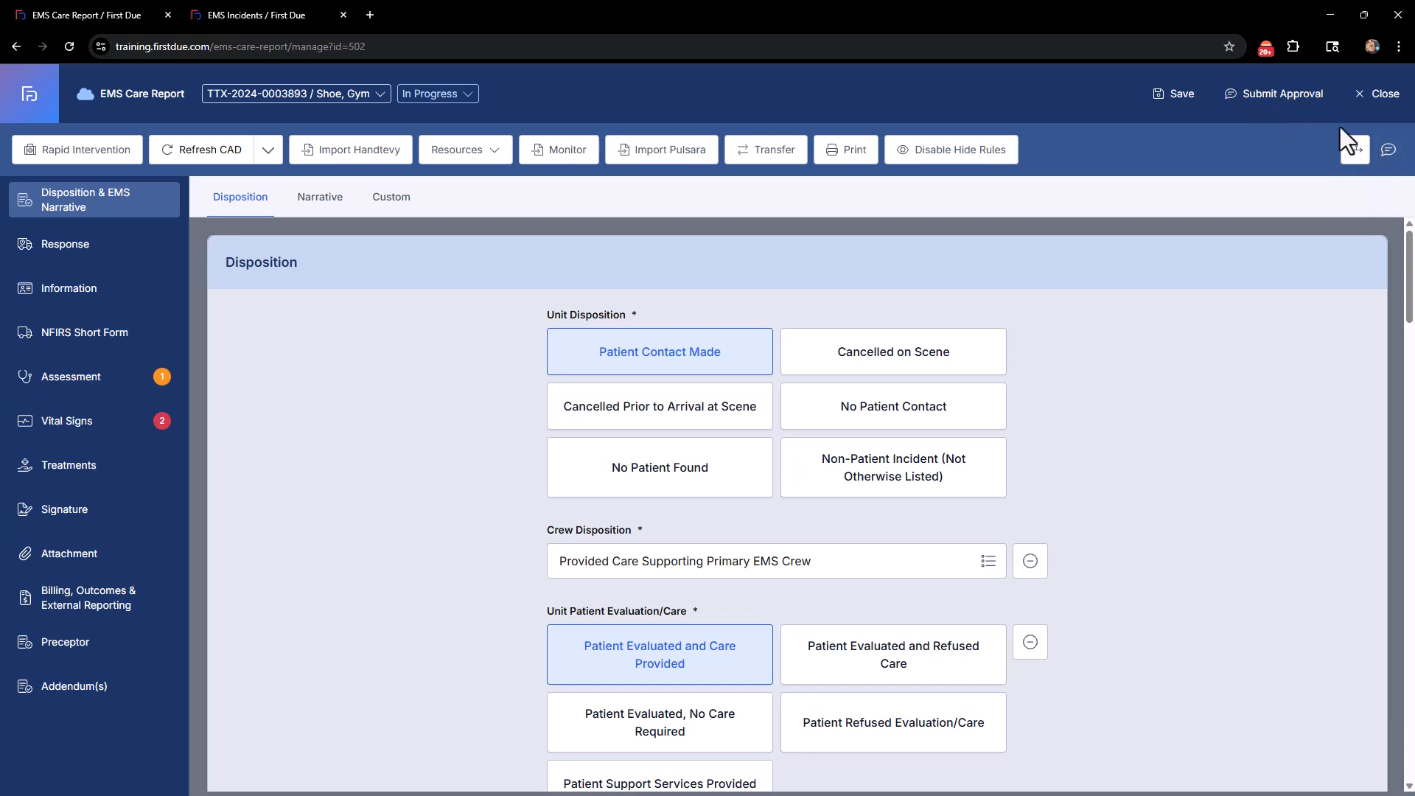
click(1389, 150)
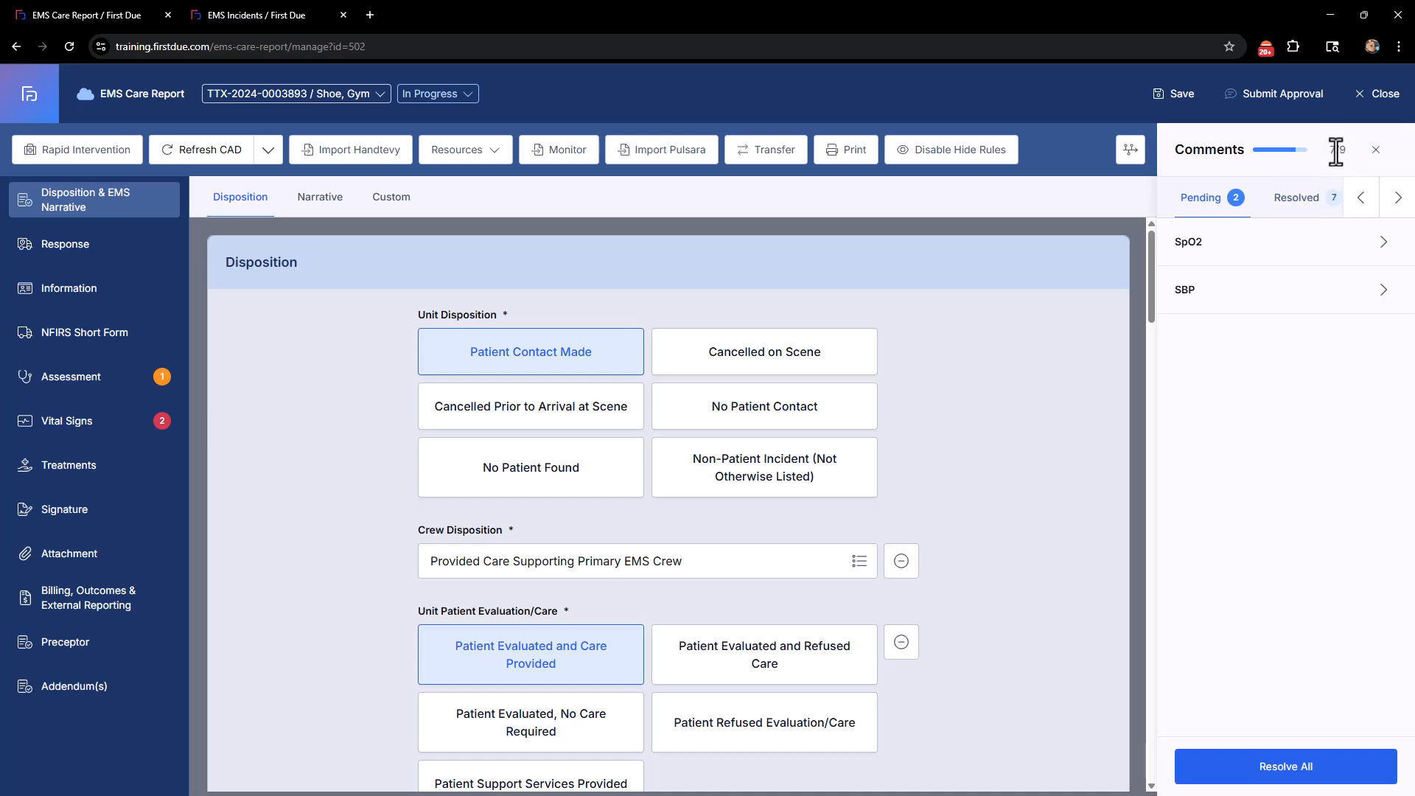
click(1301, 208)
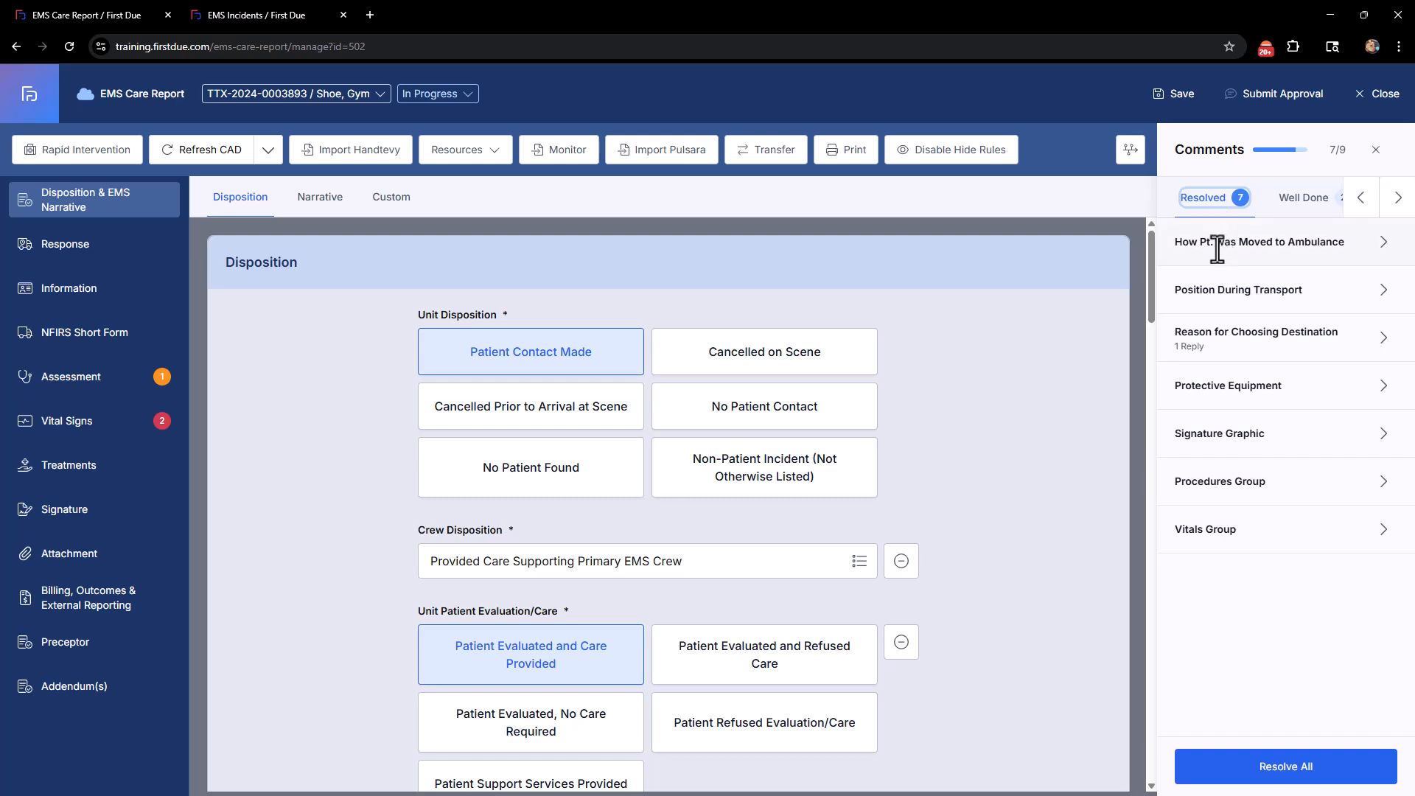
click(1380, 246)
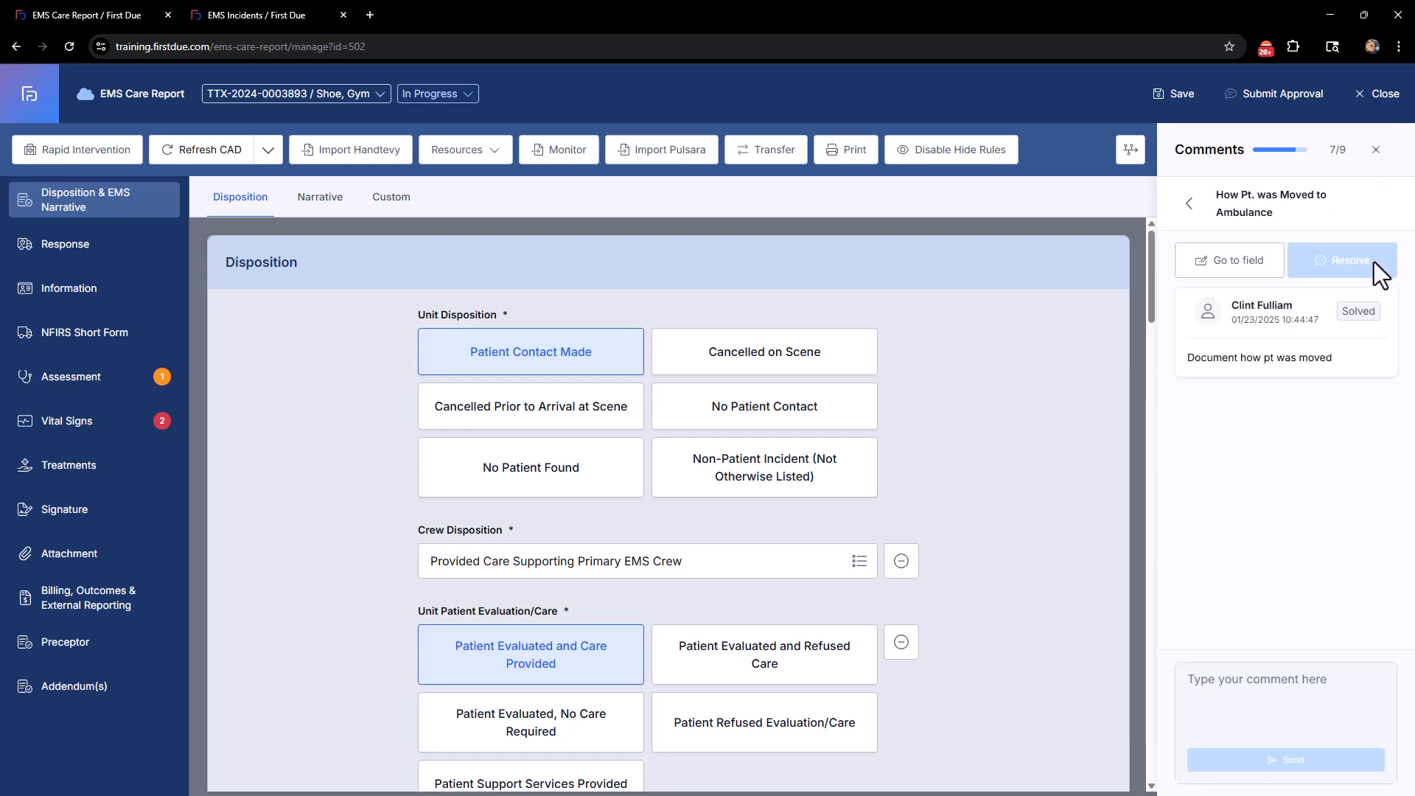
click(1190, 203)
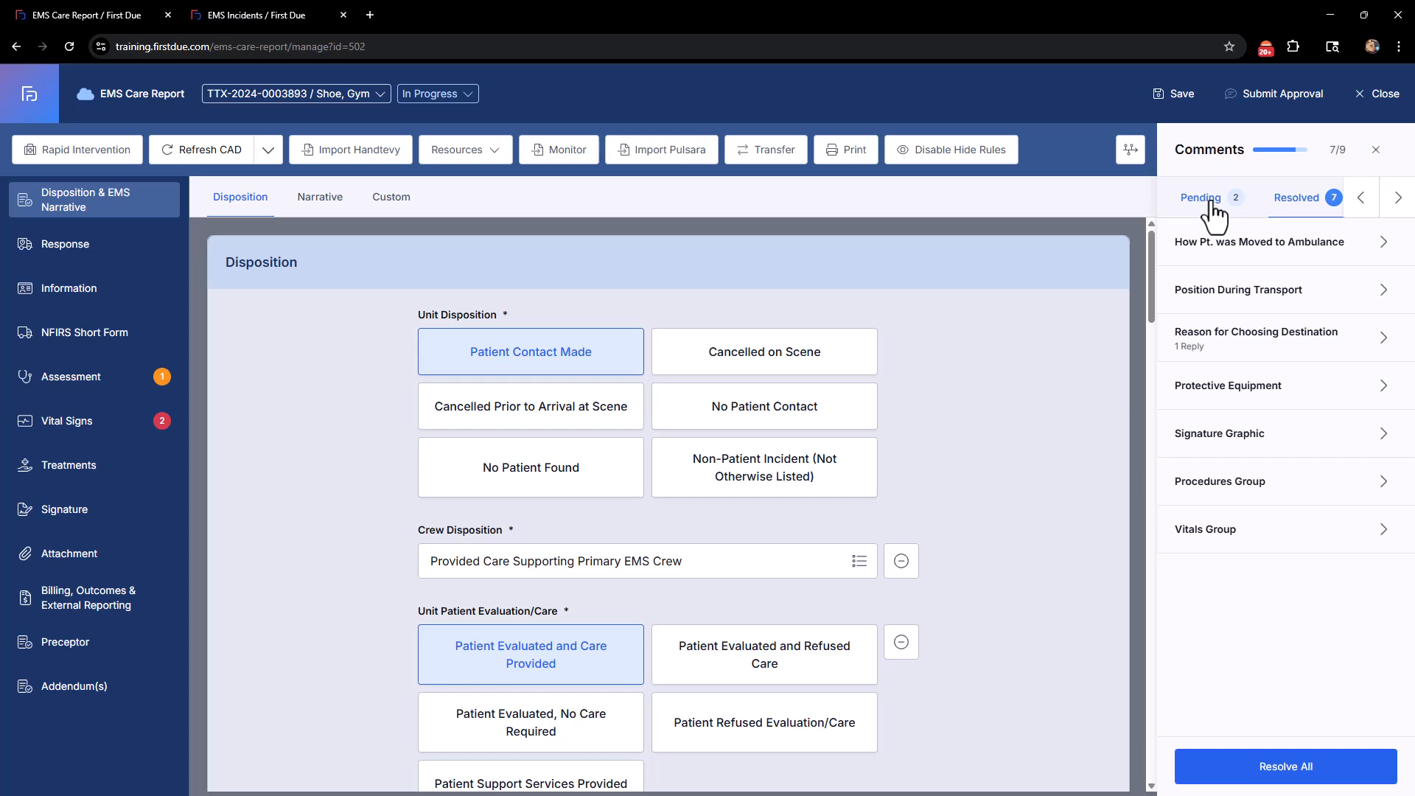
Read the Well Done Transport Disposition comment and return to the comment list
click(1397, 199)
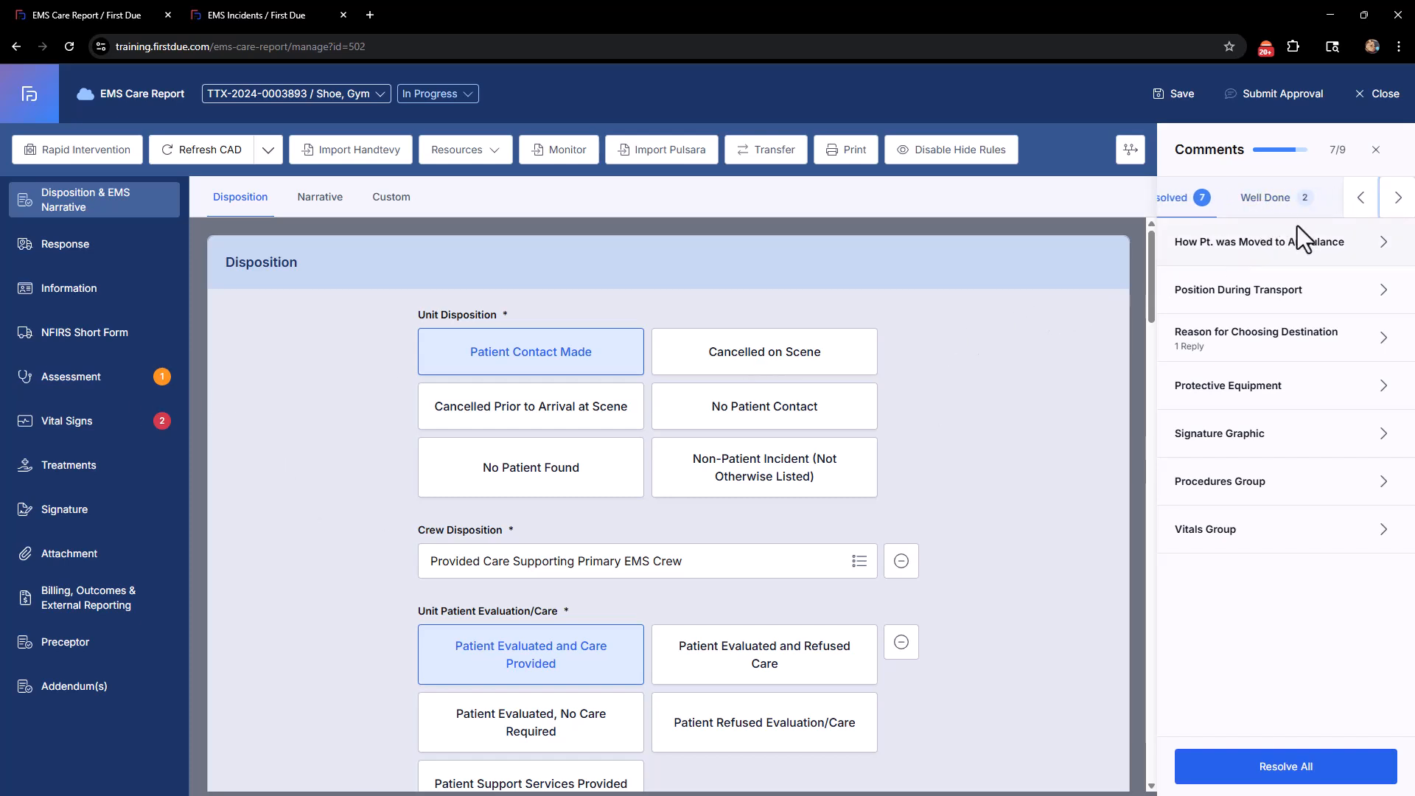
click(1266, 199)
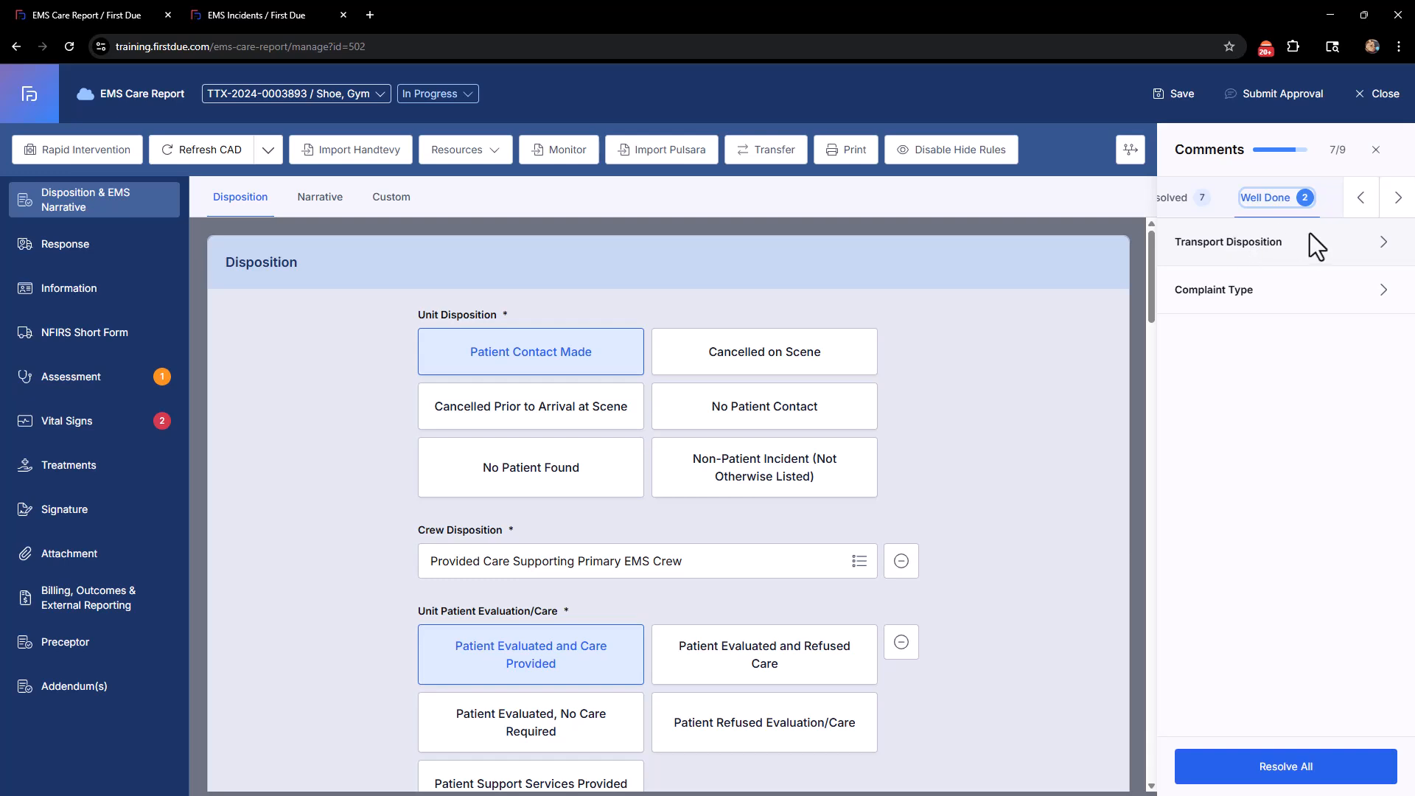
click(1378, 244)
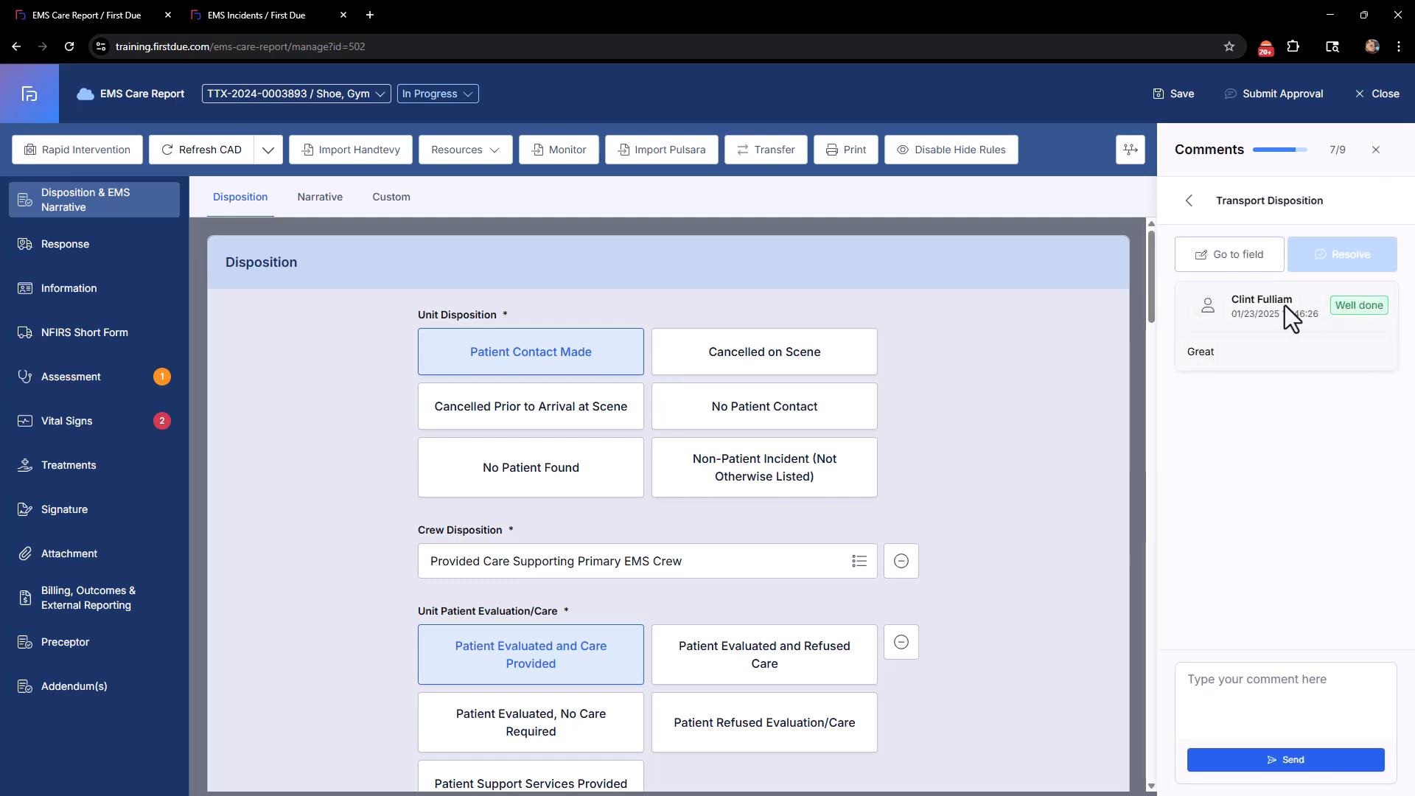
click(1189, 202)
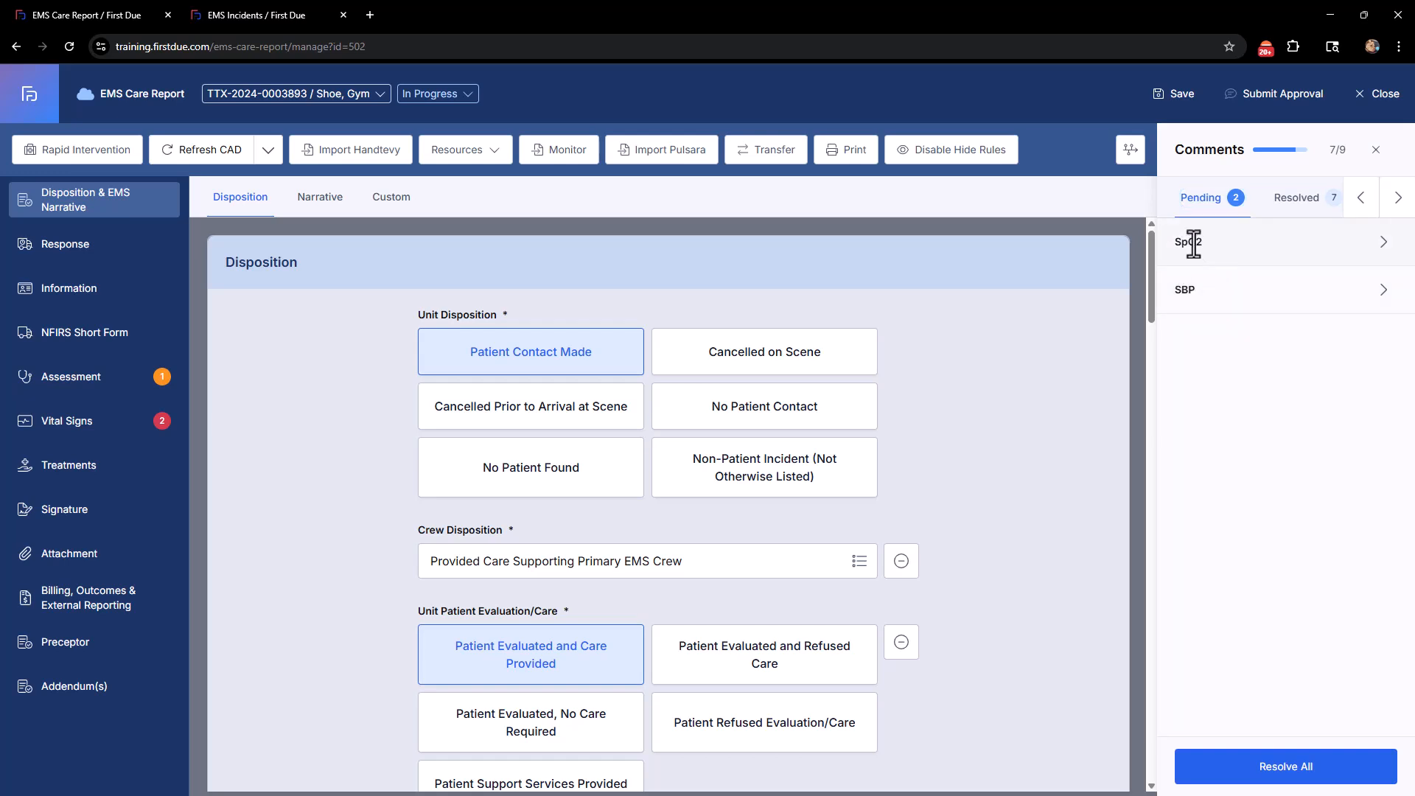
Follow the SpO2 comment to the Vital Signs section, check its comments, and close the panel
click(1202, 258)
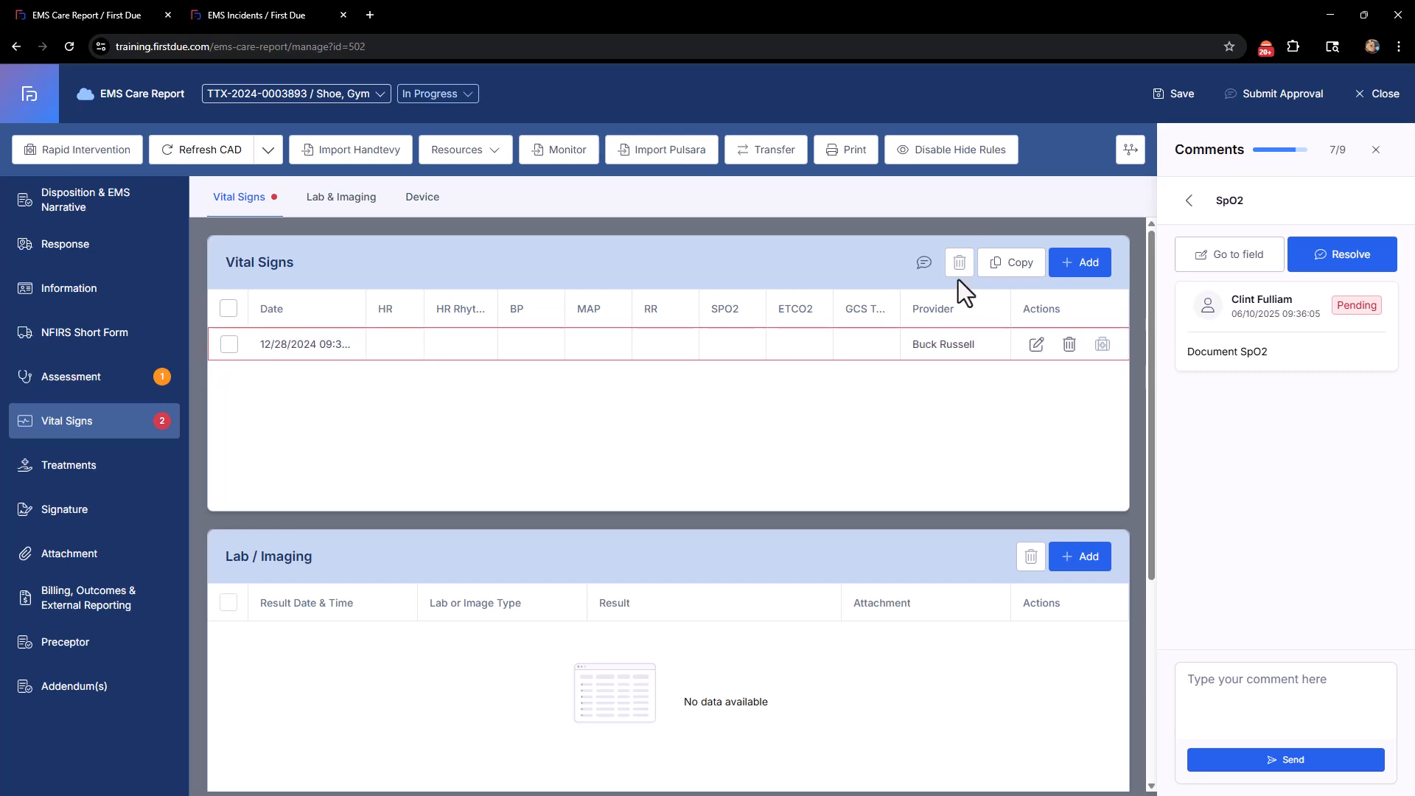
click(932, 269)
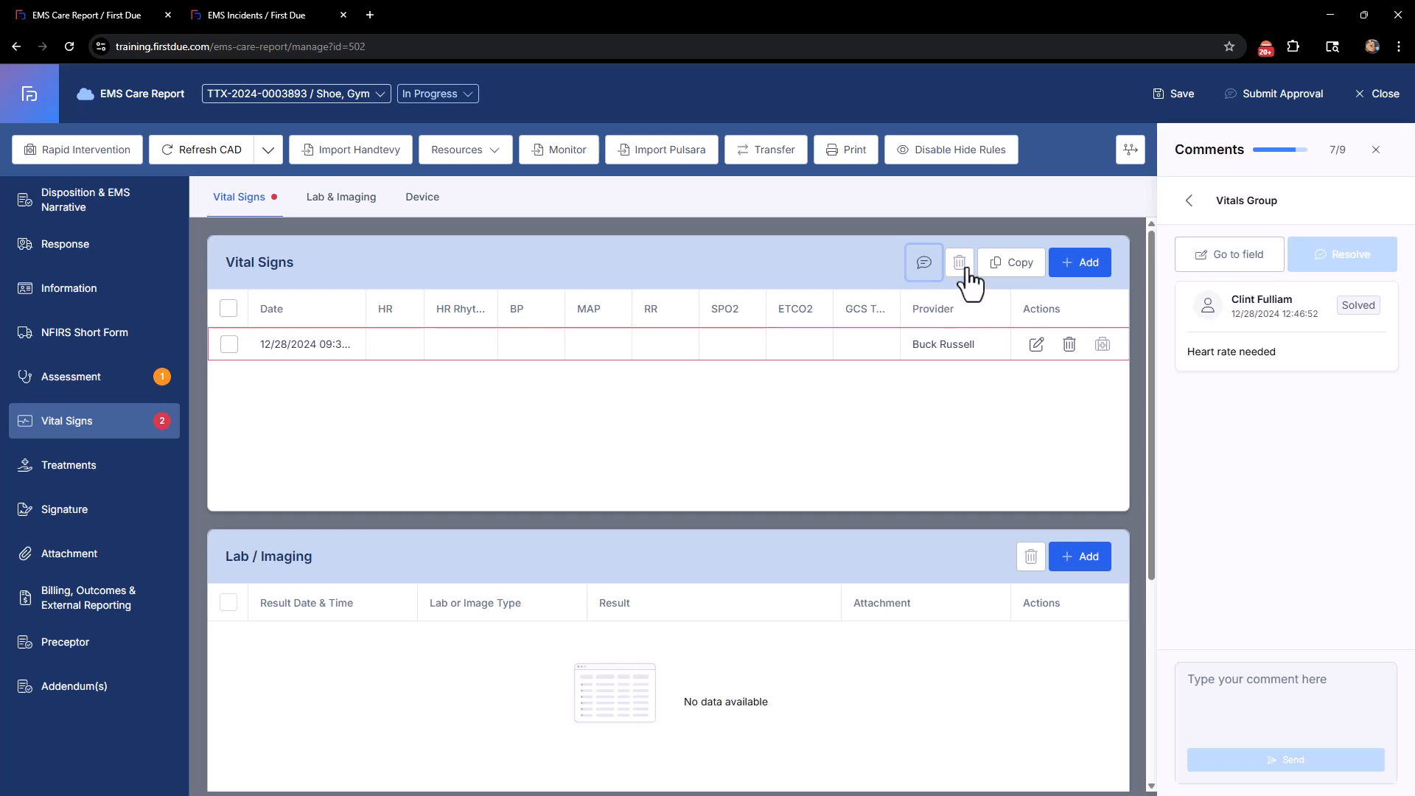
click(1374, 152)
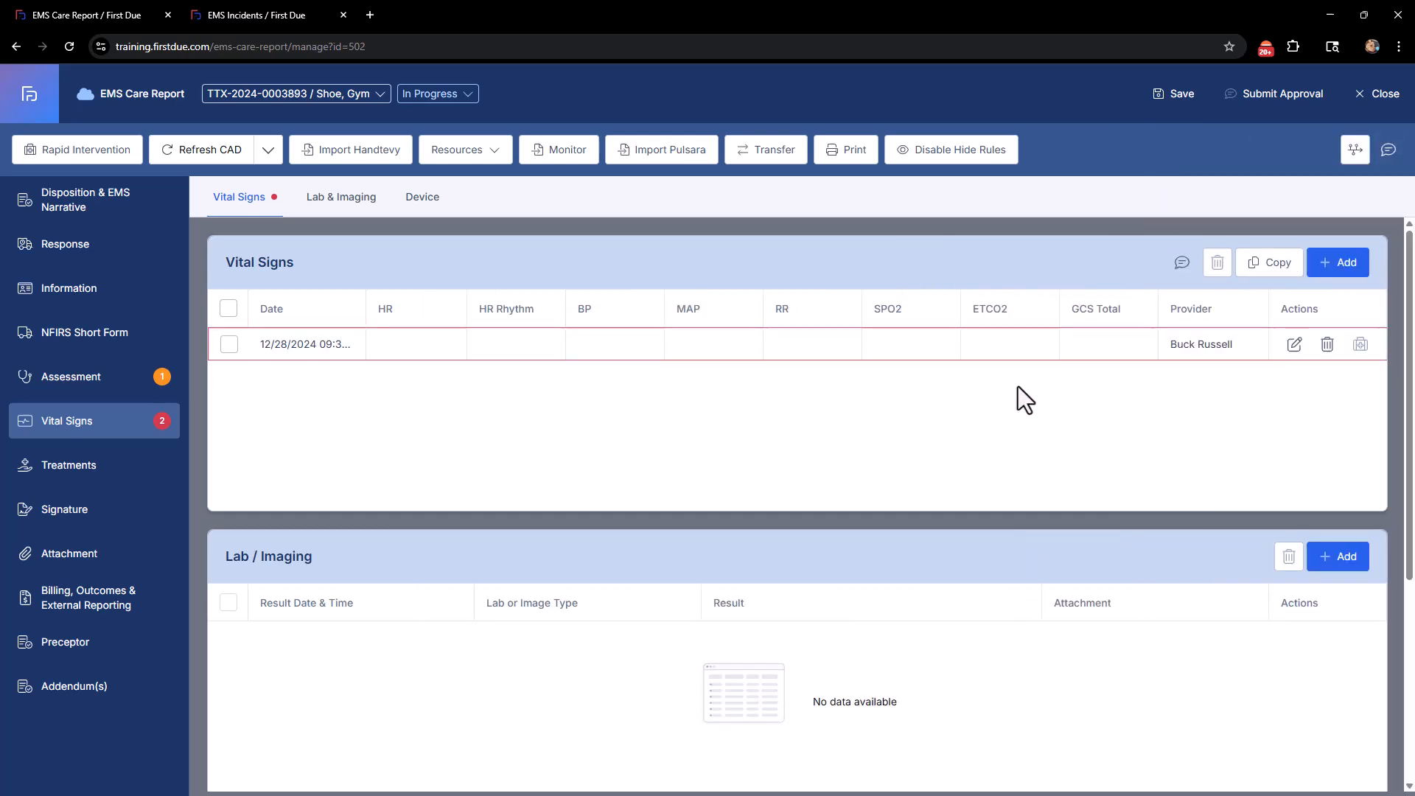
click(1182, 264)
click(1234, 254)
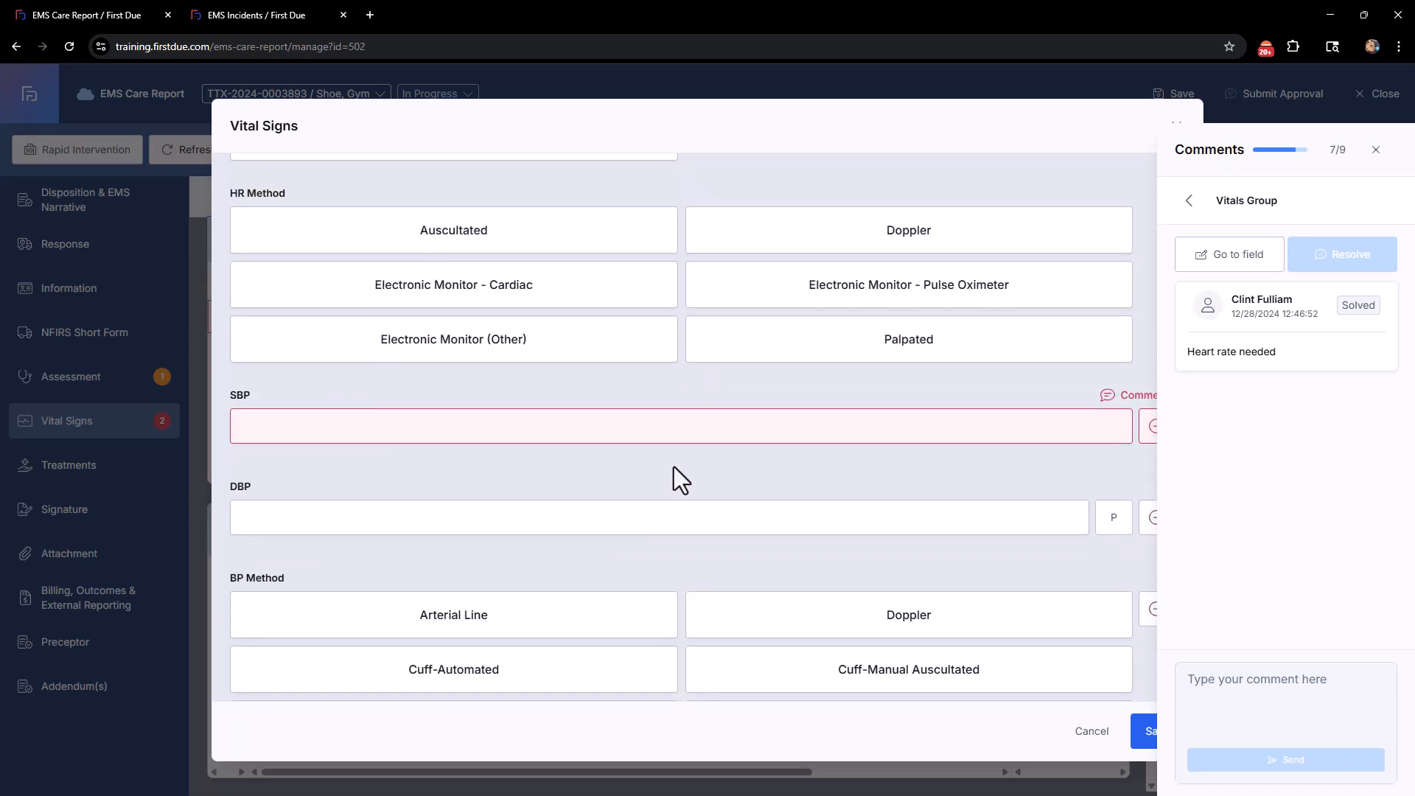
click(1109, 398)
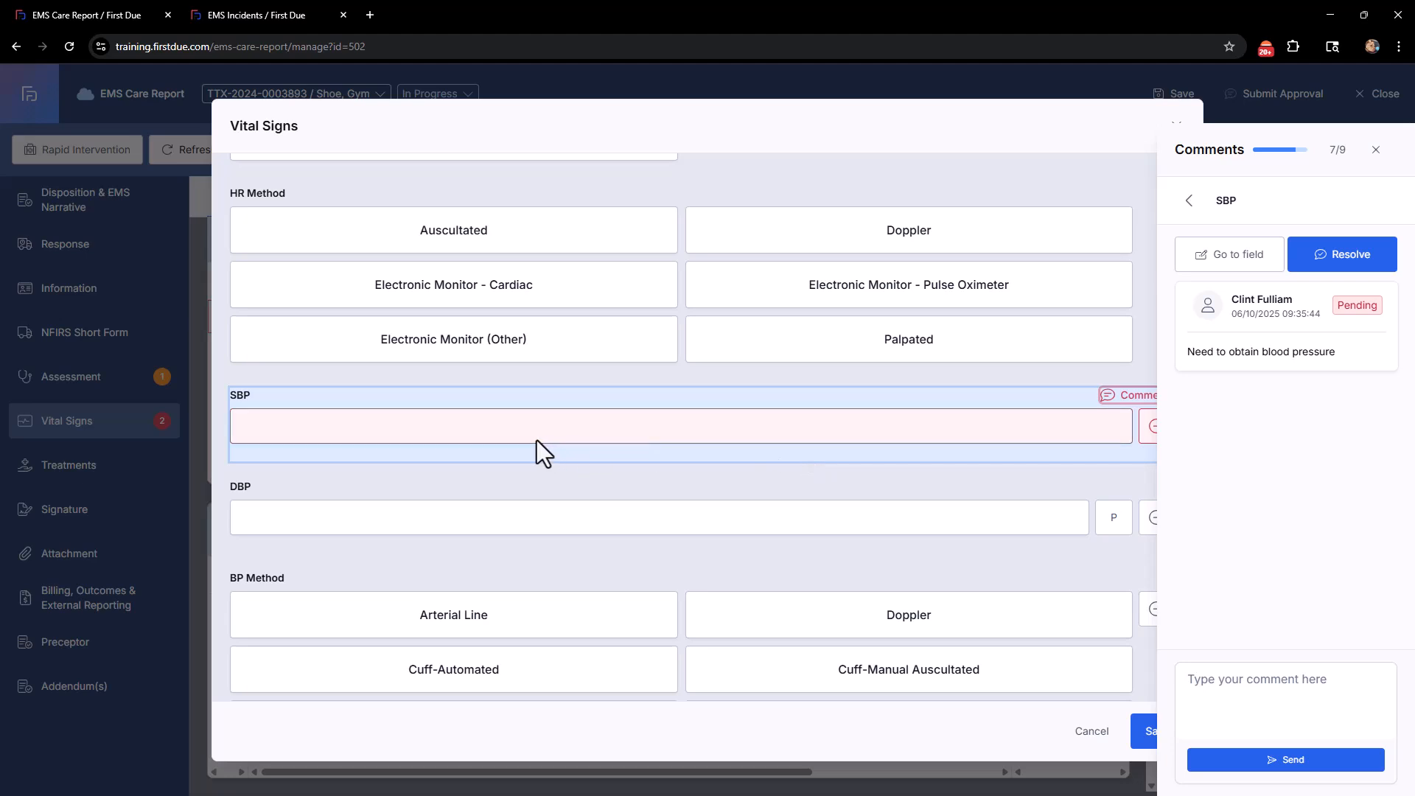
click(1225, 687)
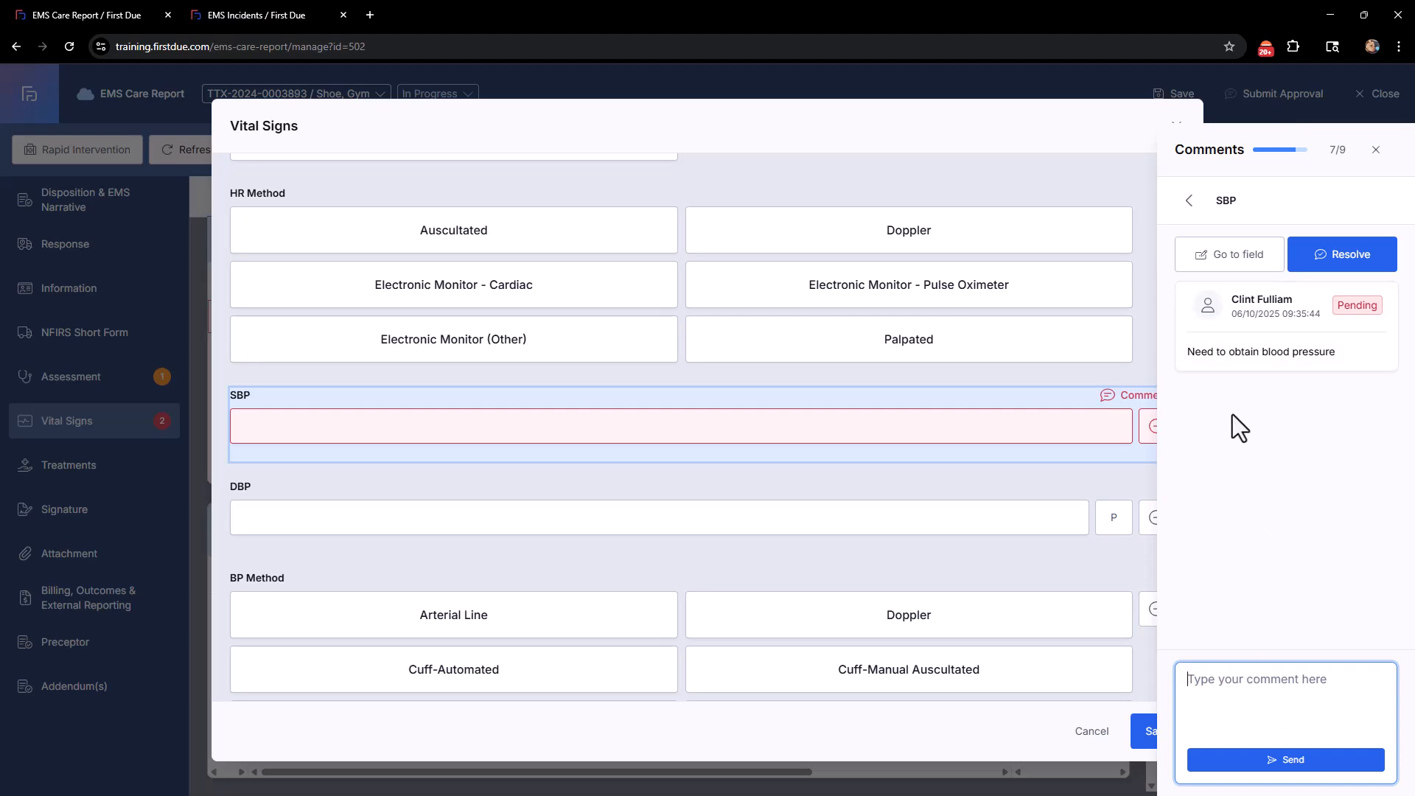
click(1189, 201)
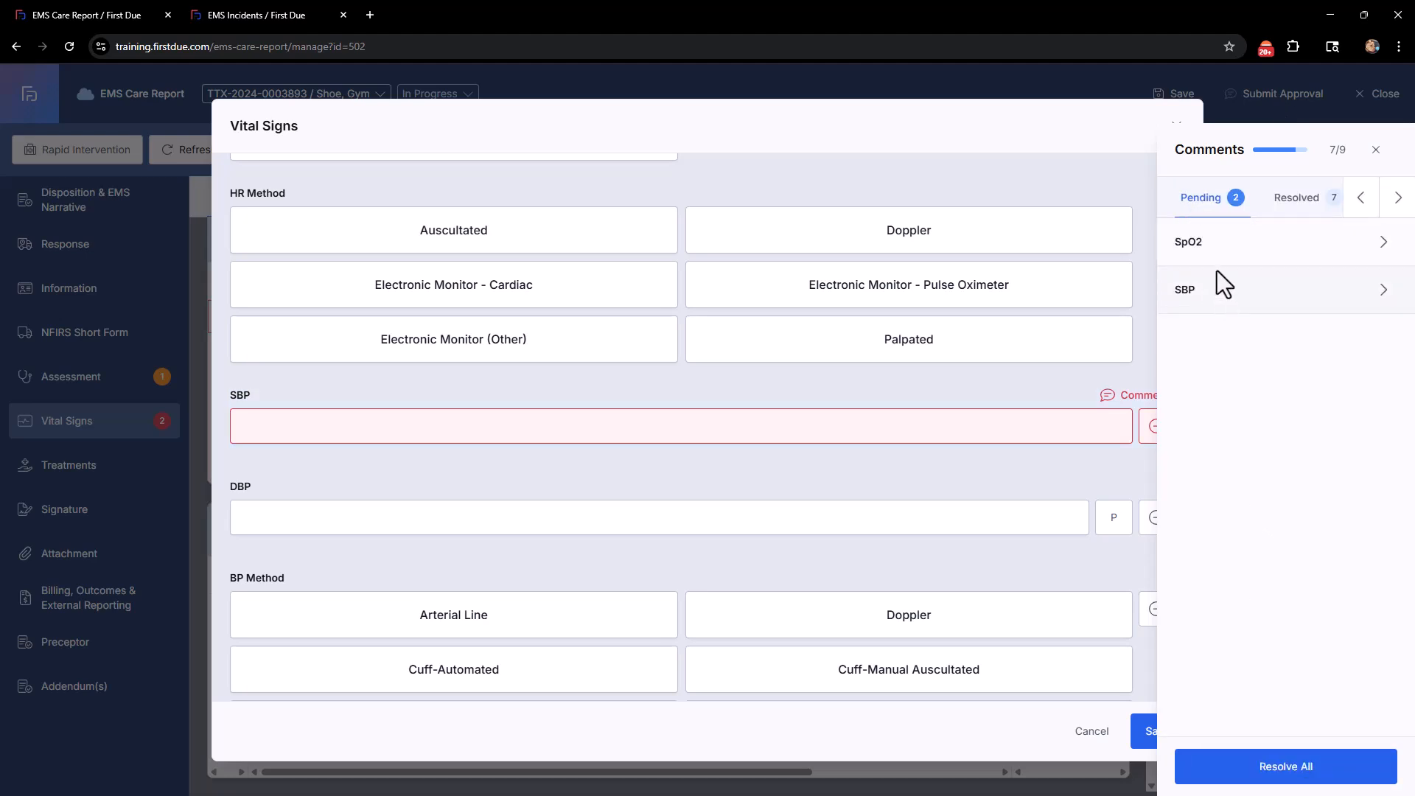
click(1218, 290)
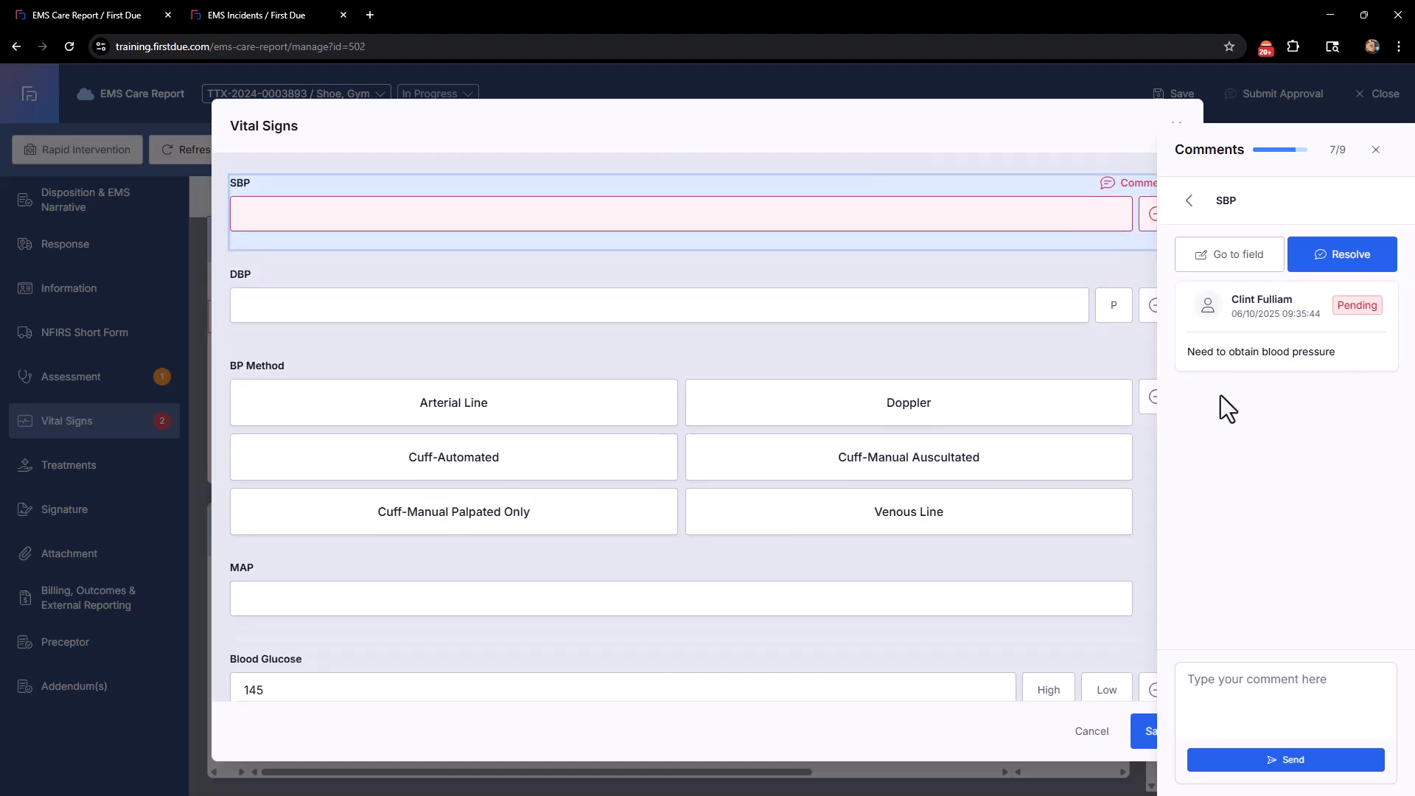
scroll(765, 405, down, 5)
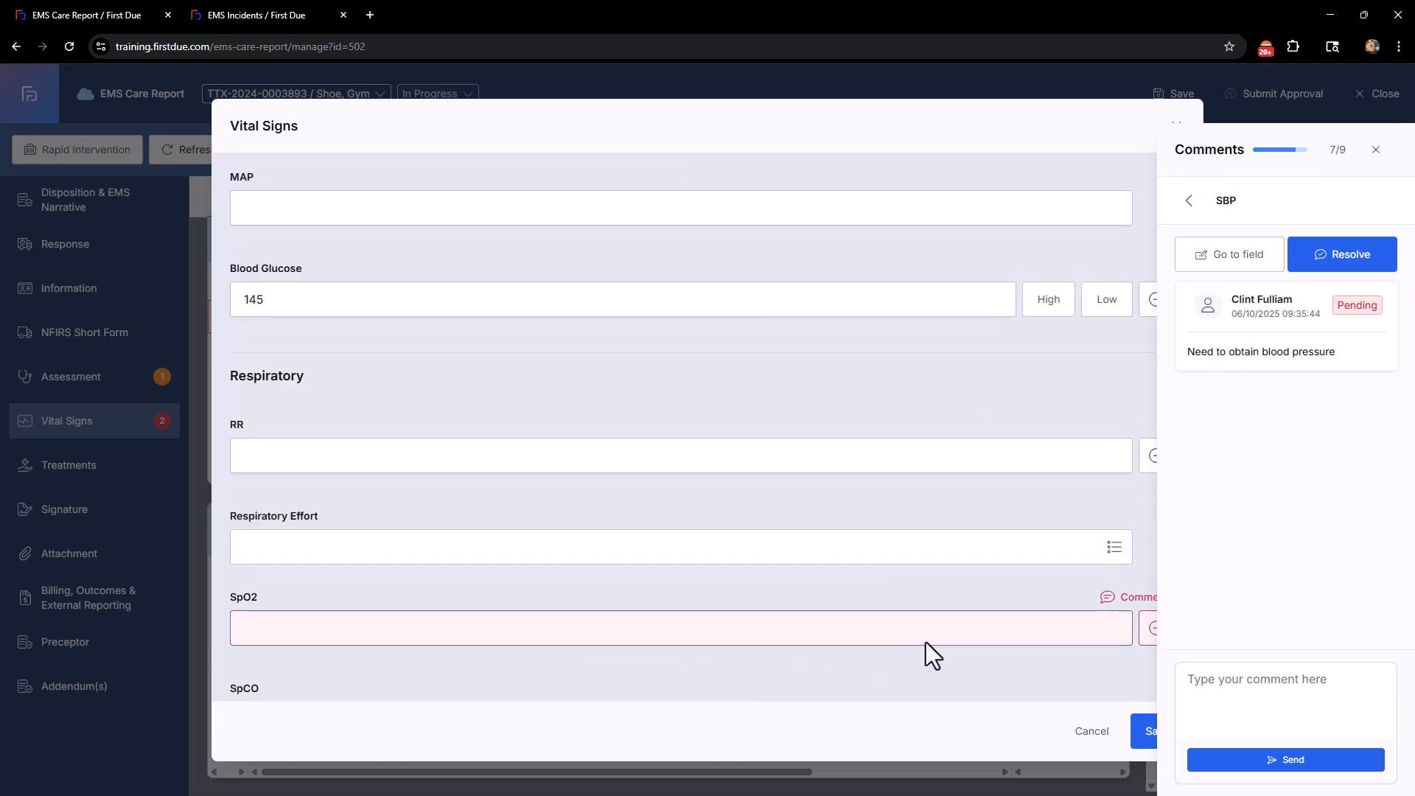
scroll(925, 649, up, 3)
click(1188, 202)
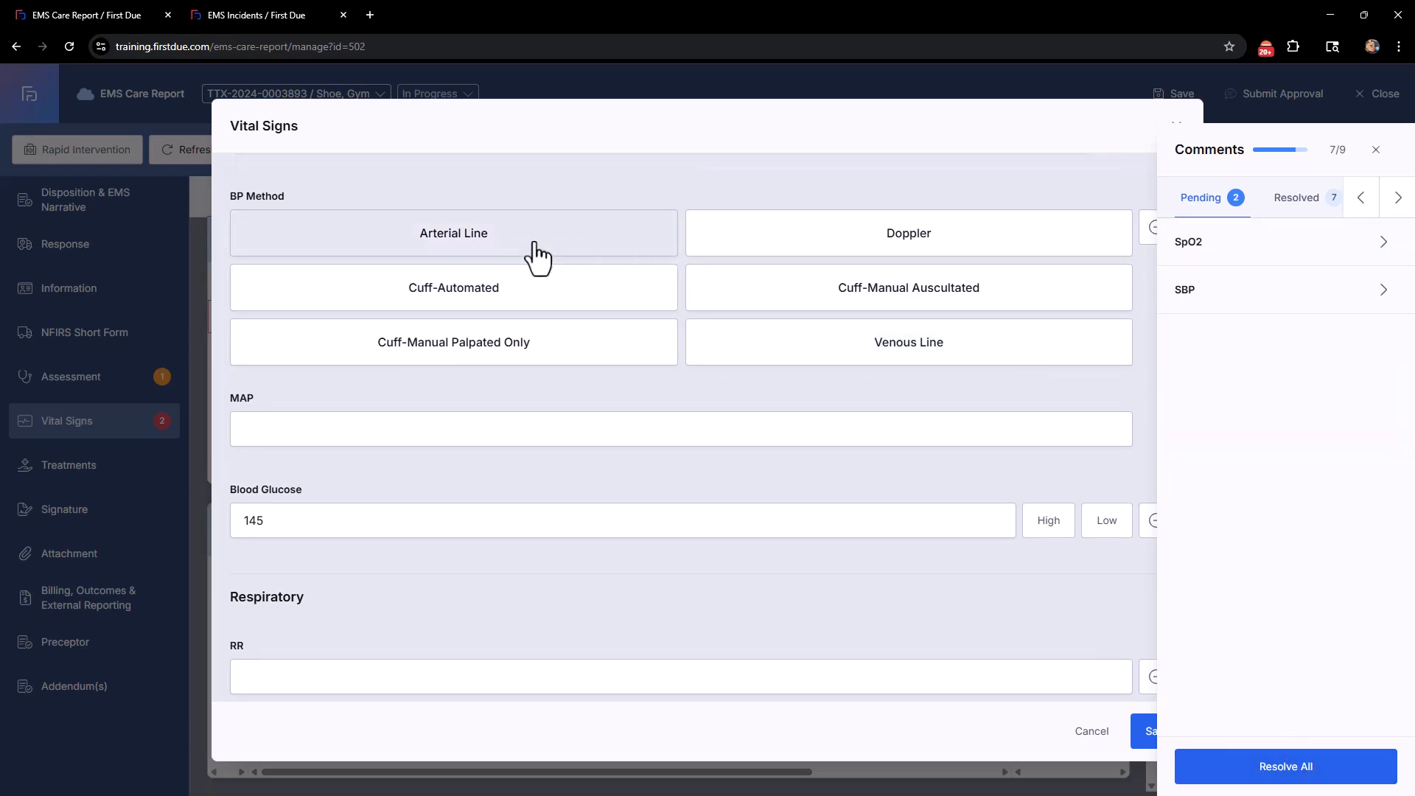
scroll(1072, 644, up, 2)
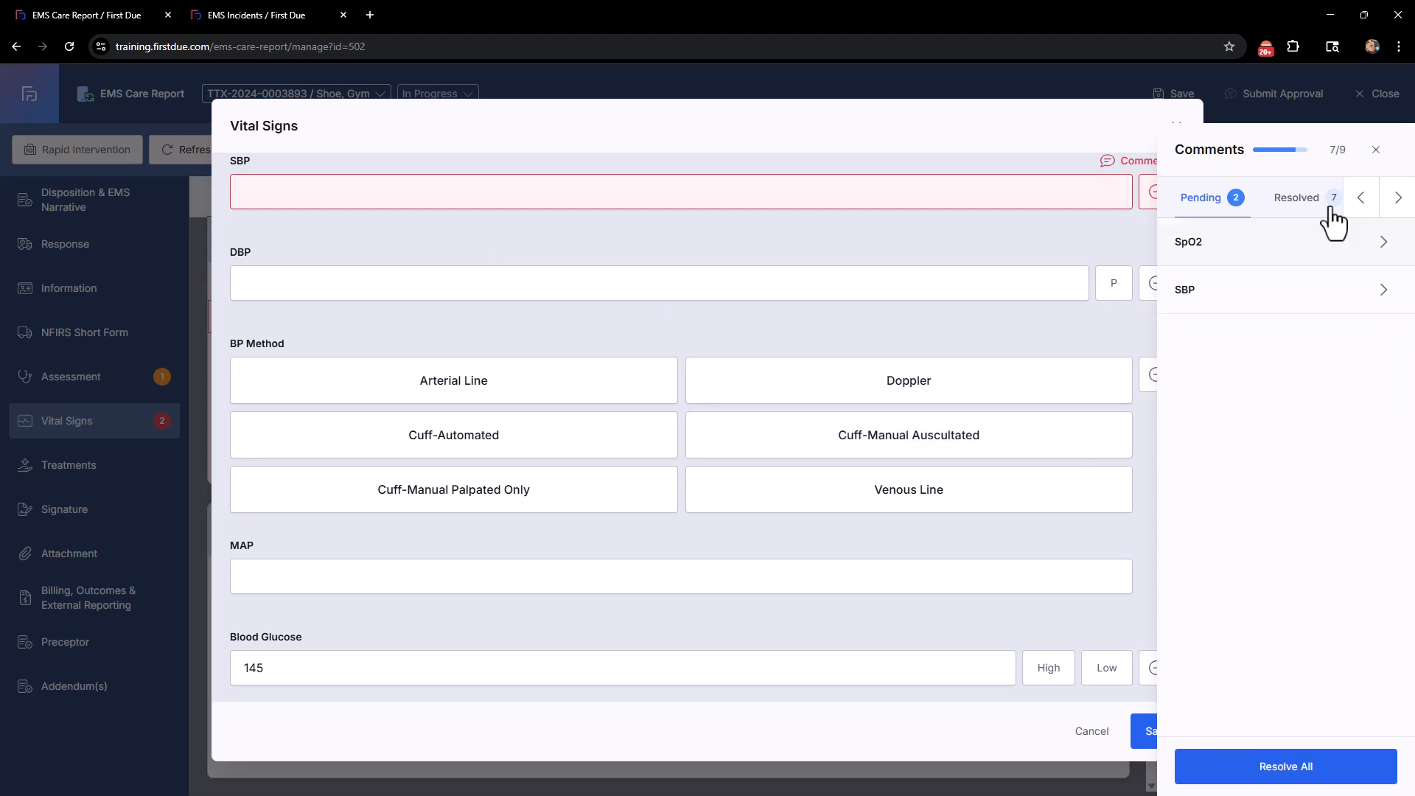
click(1375, 150)
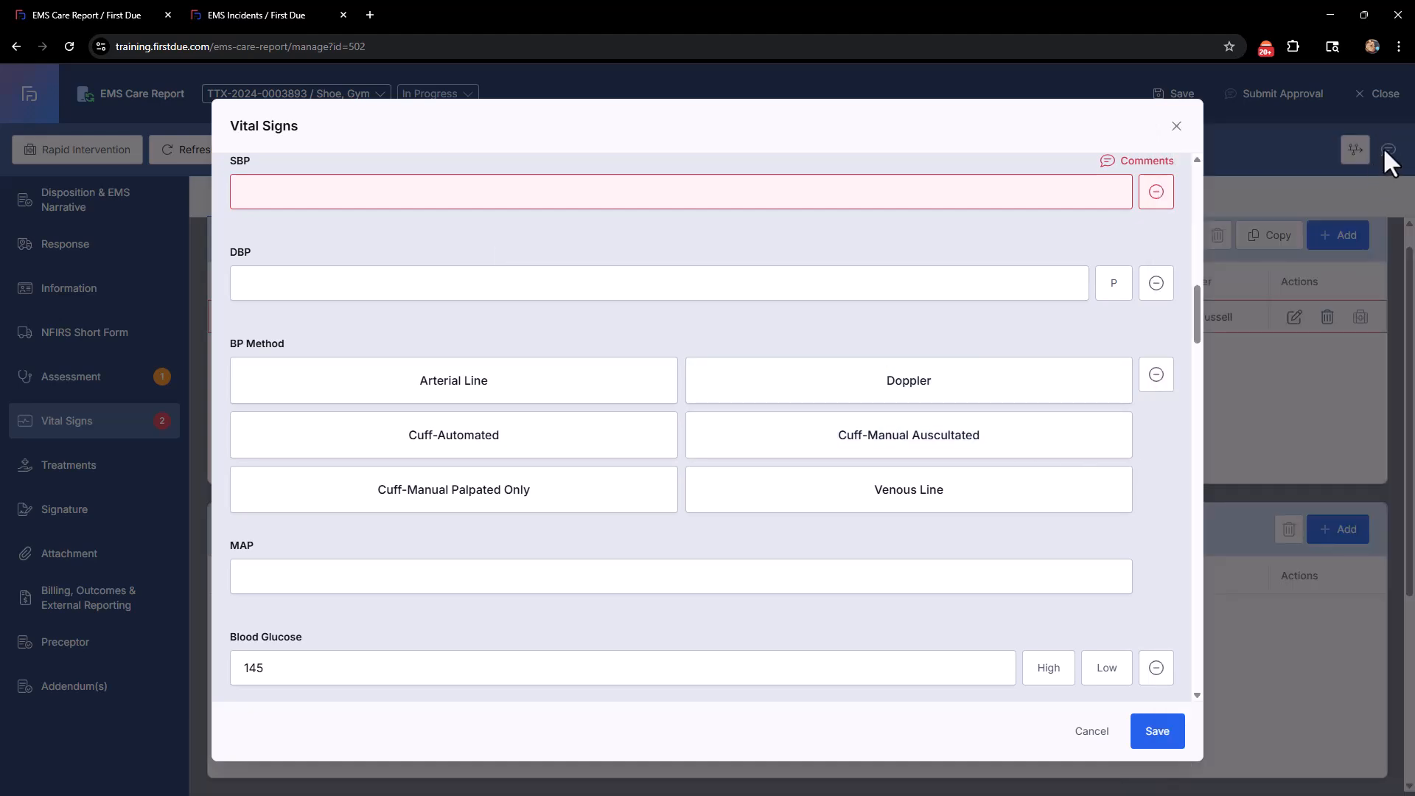
click(1176, 125)
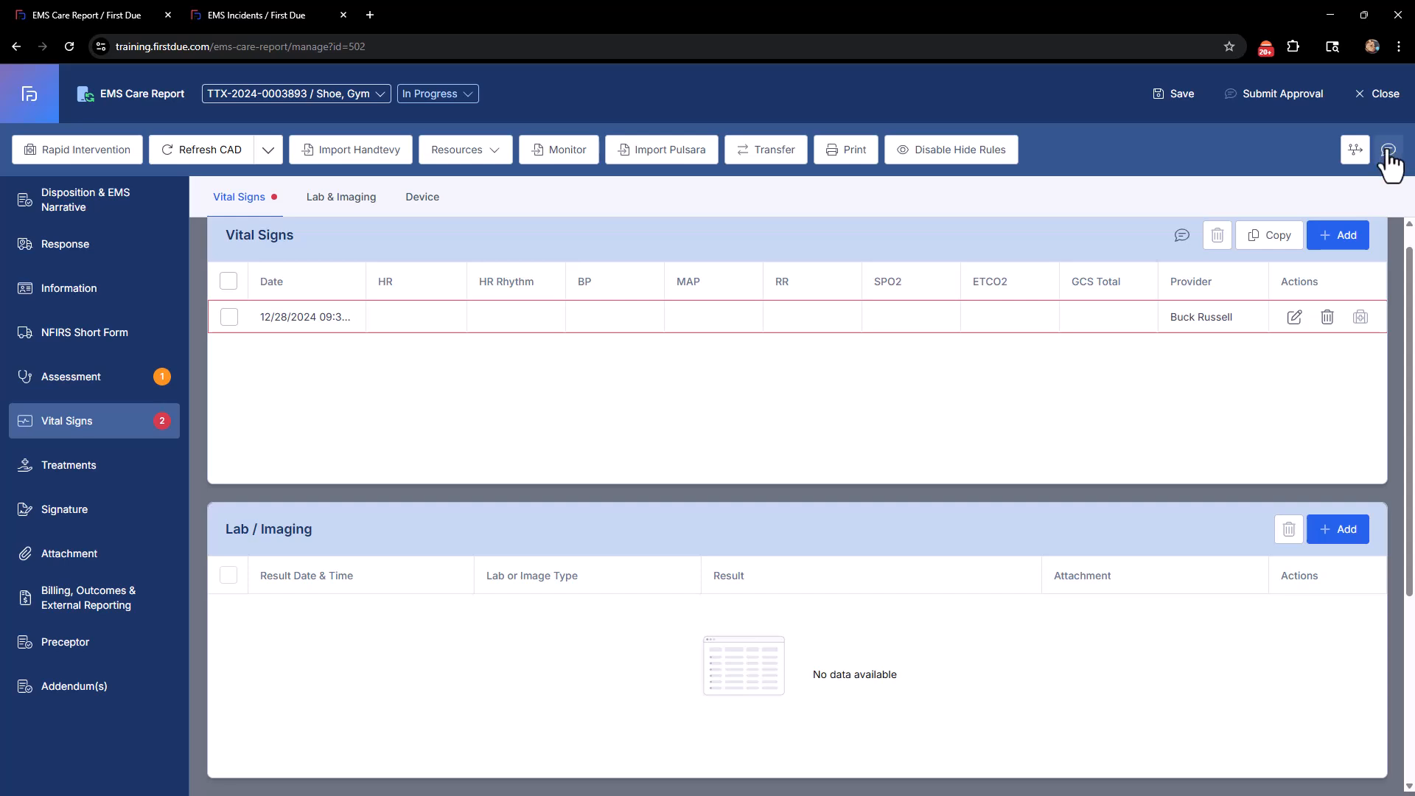